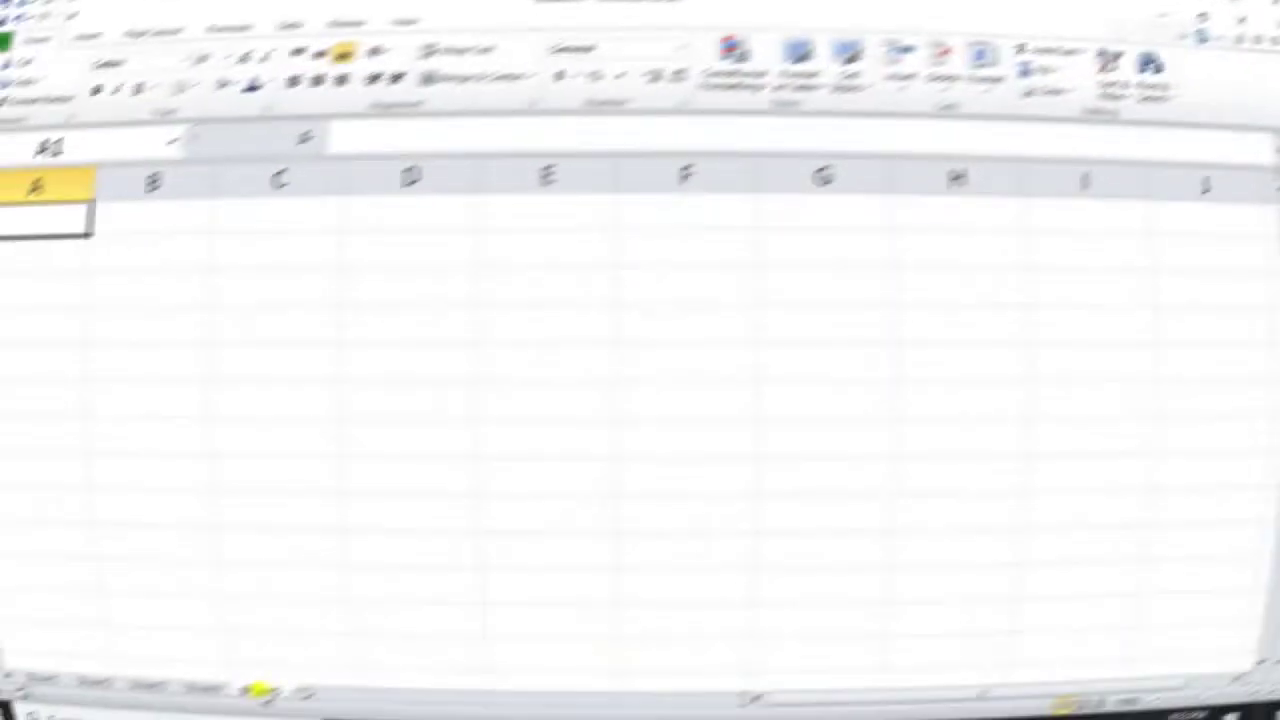
Step: Leave the empty Sheet5 and switch to Sheet4 with the student marks table
left_click(247, 264)
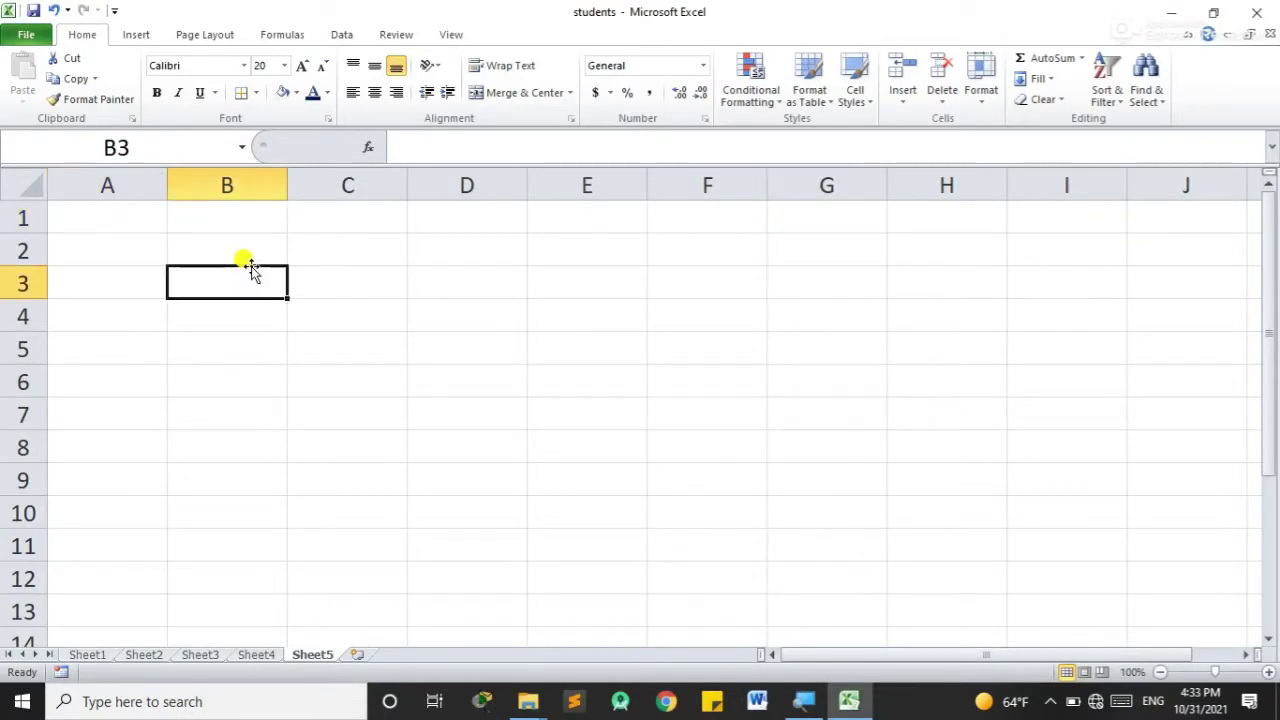
left_click(330, 285)
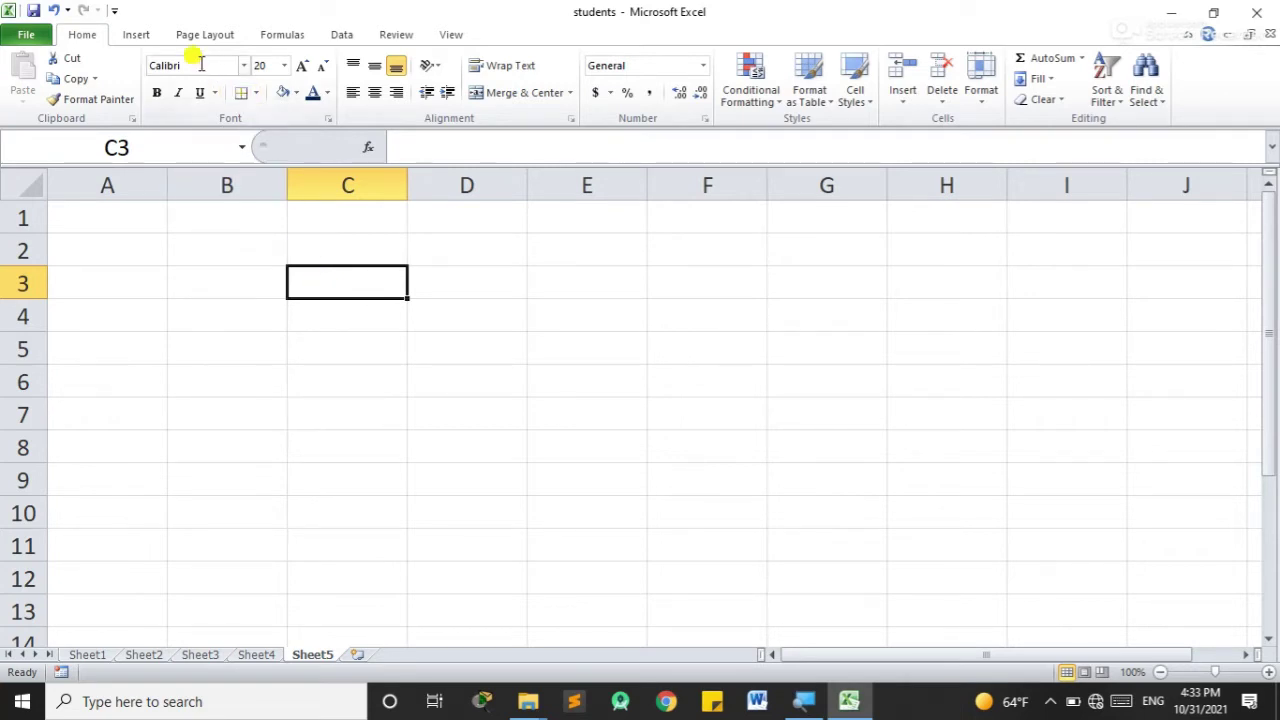
left_click(420, 150)
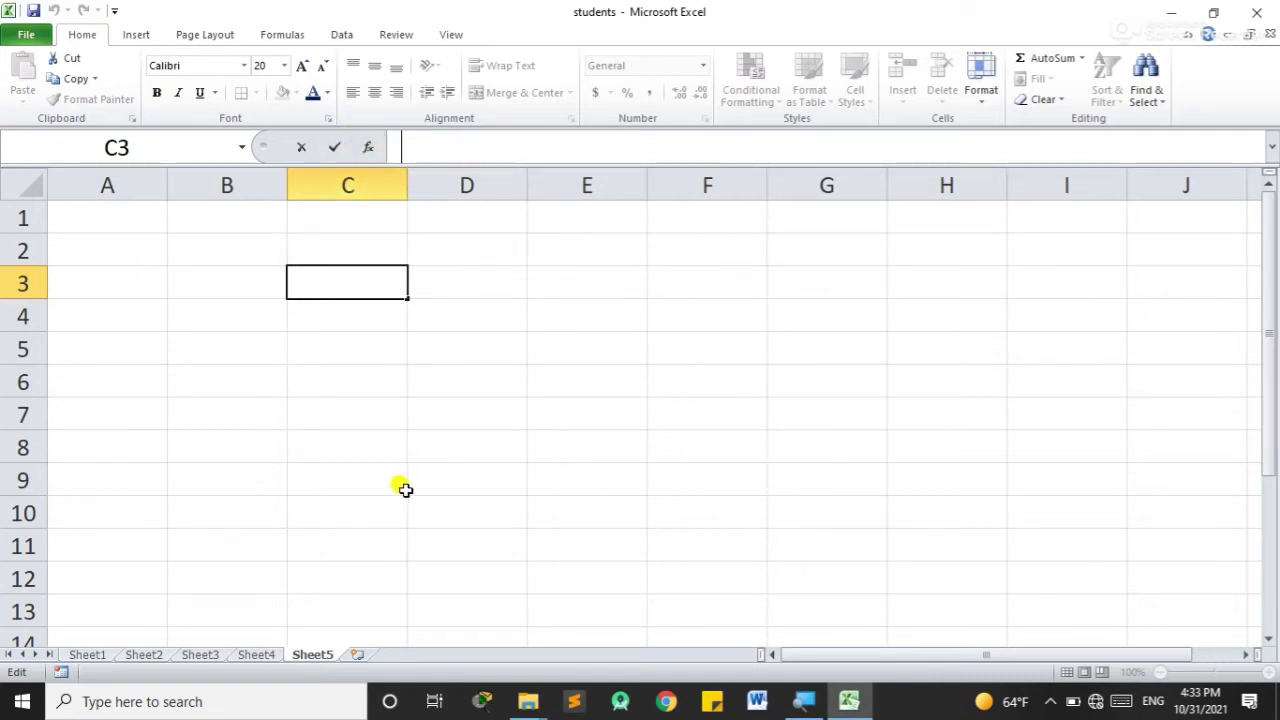
left_click(260, 655)
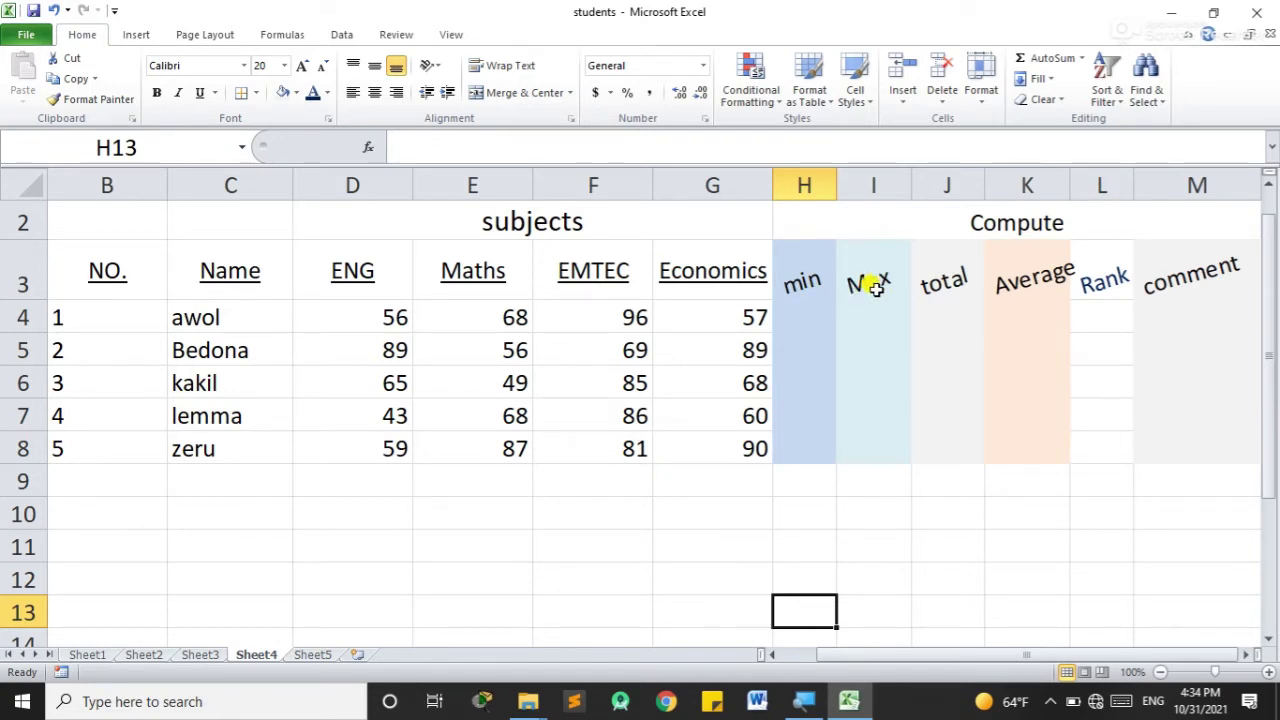
left_click(937, 308)
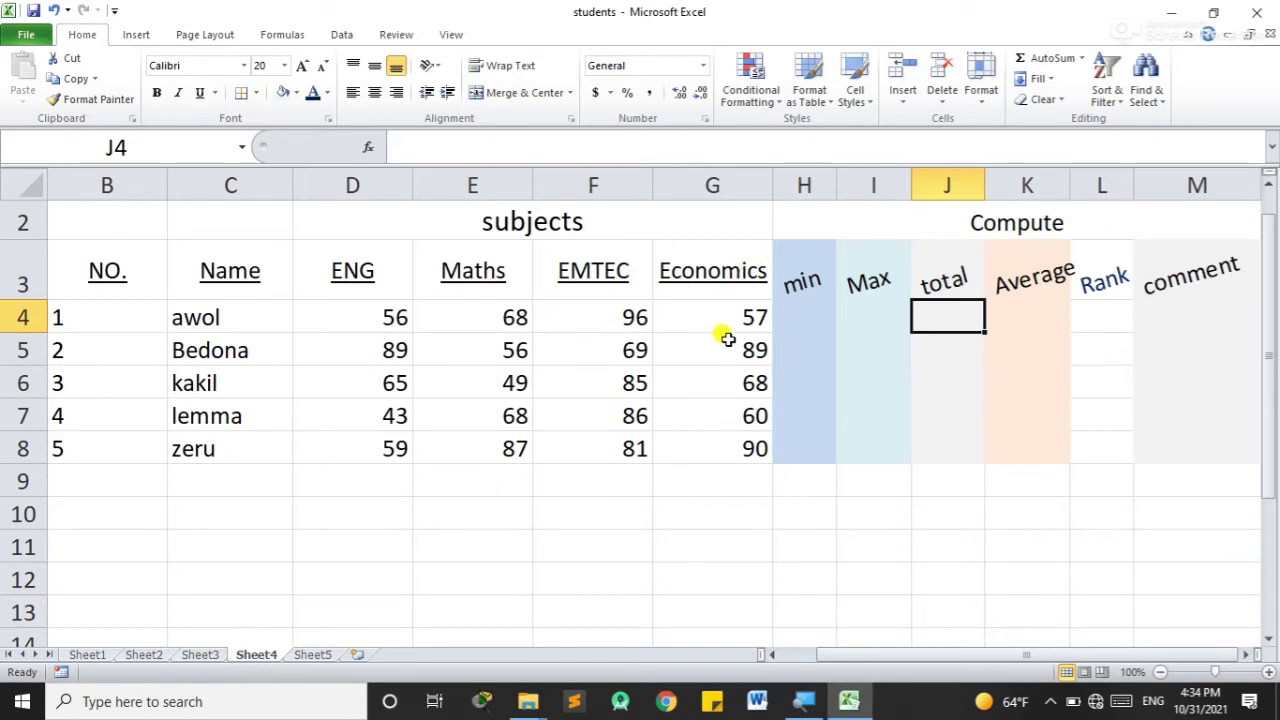
left_click(877, 309)
left_click(815, 308)
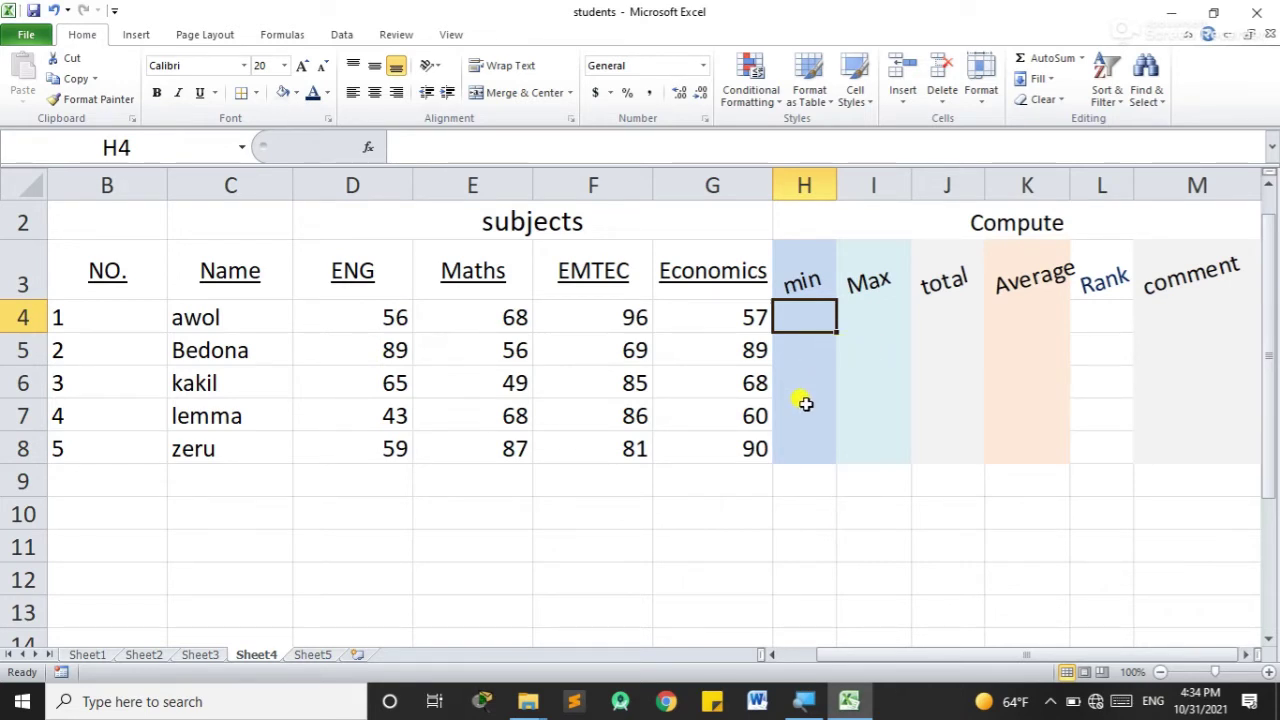
key("alt")
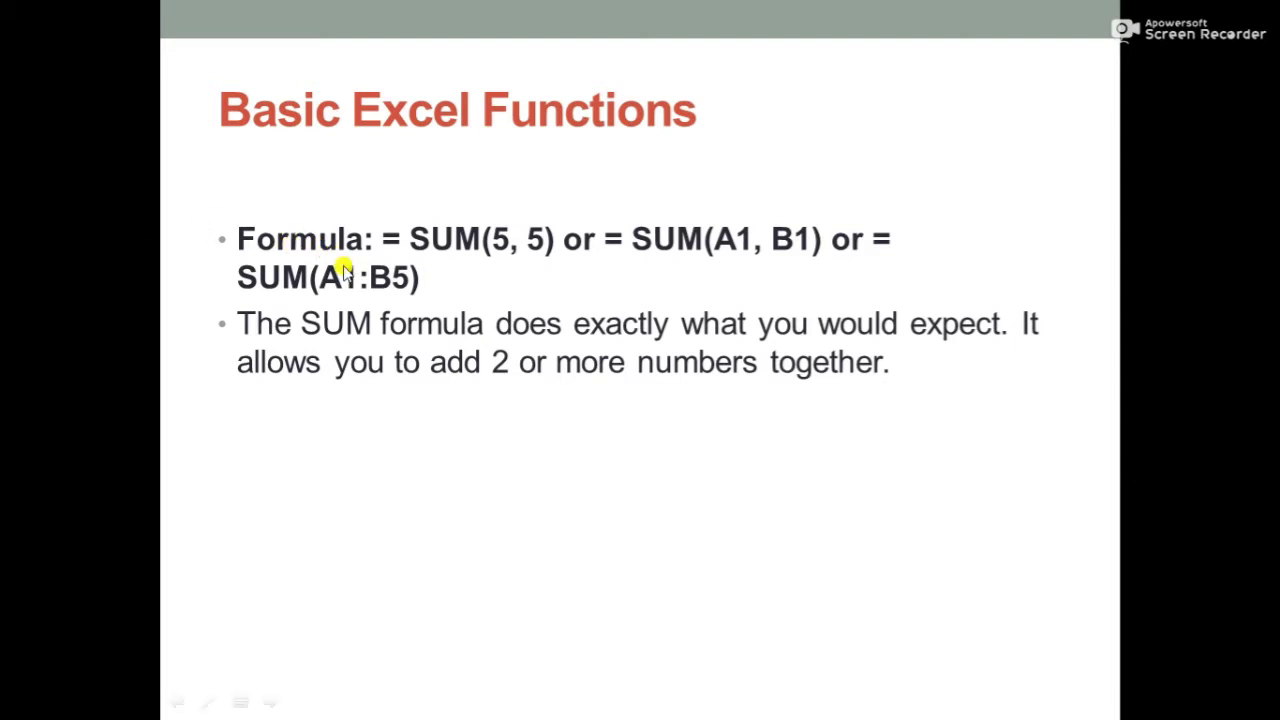
key("alt+Tab")
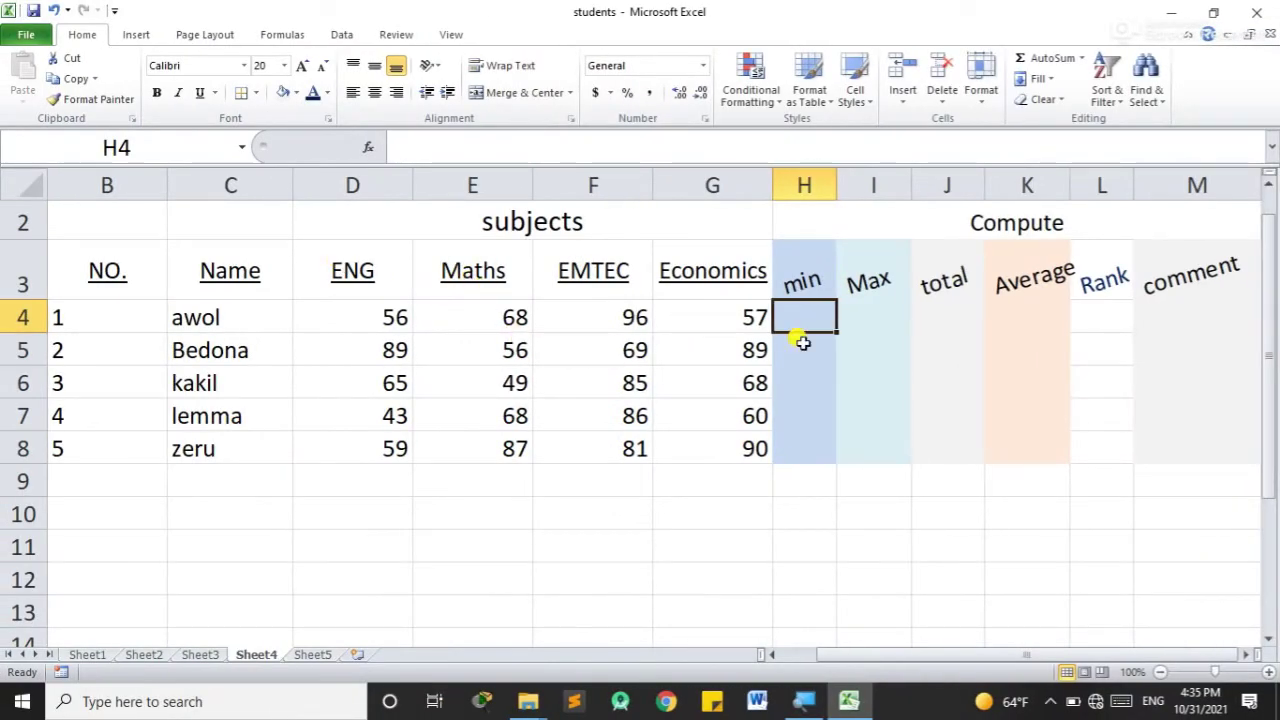
Step: Enter =SUM(D4:G4) in J4 to total the first student's four marks, giving 277
left_click(933, 311)
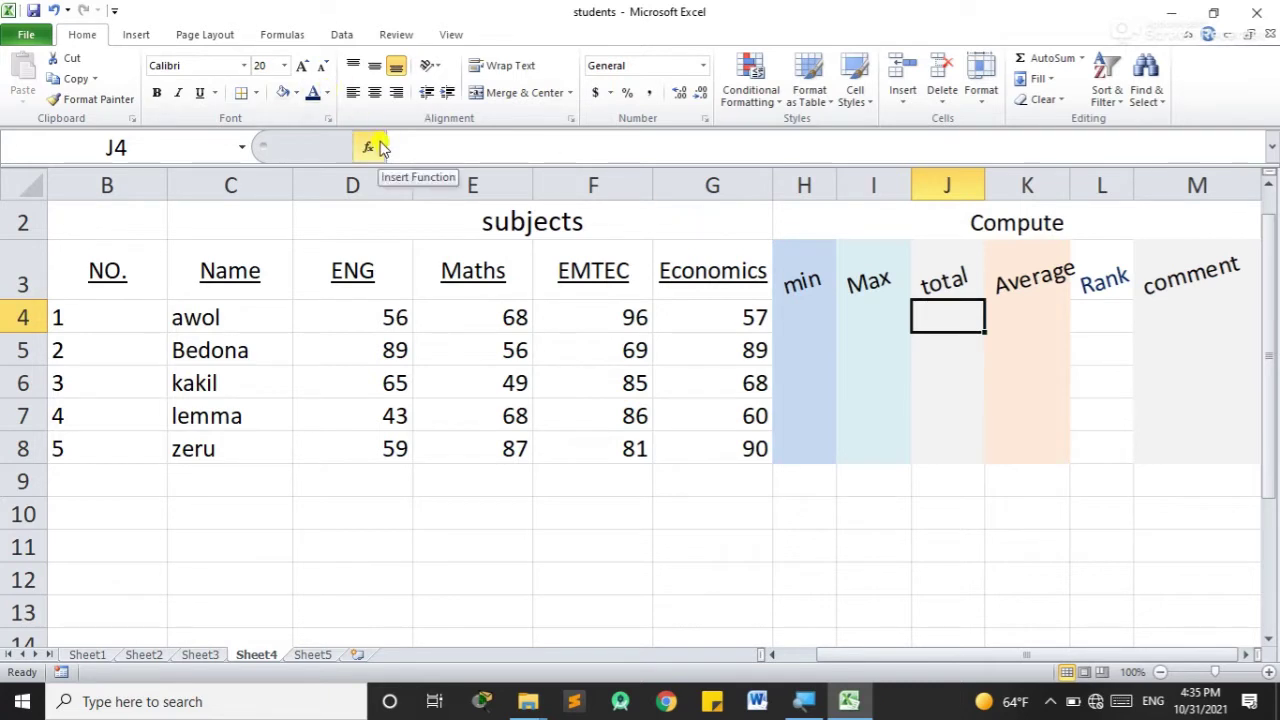
left_click(410, 147)
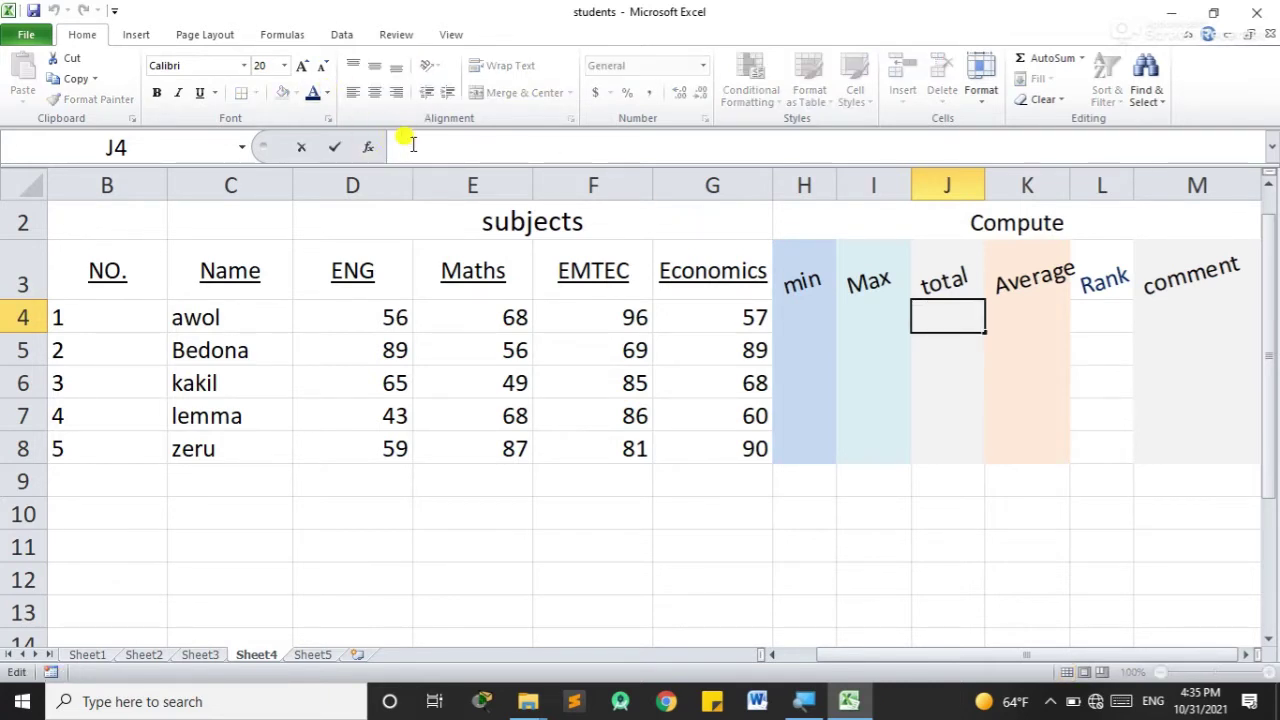
type("=")
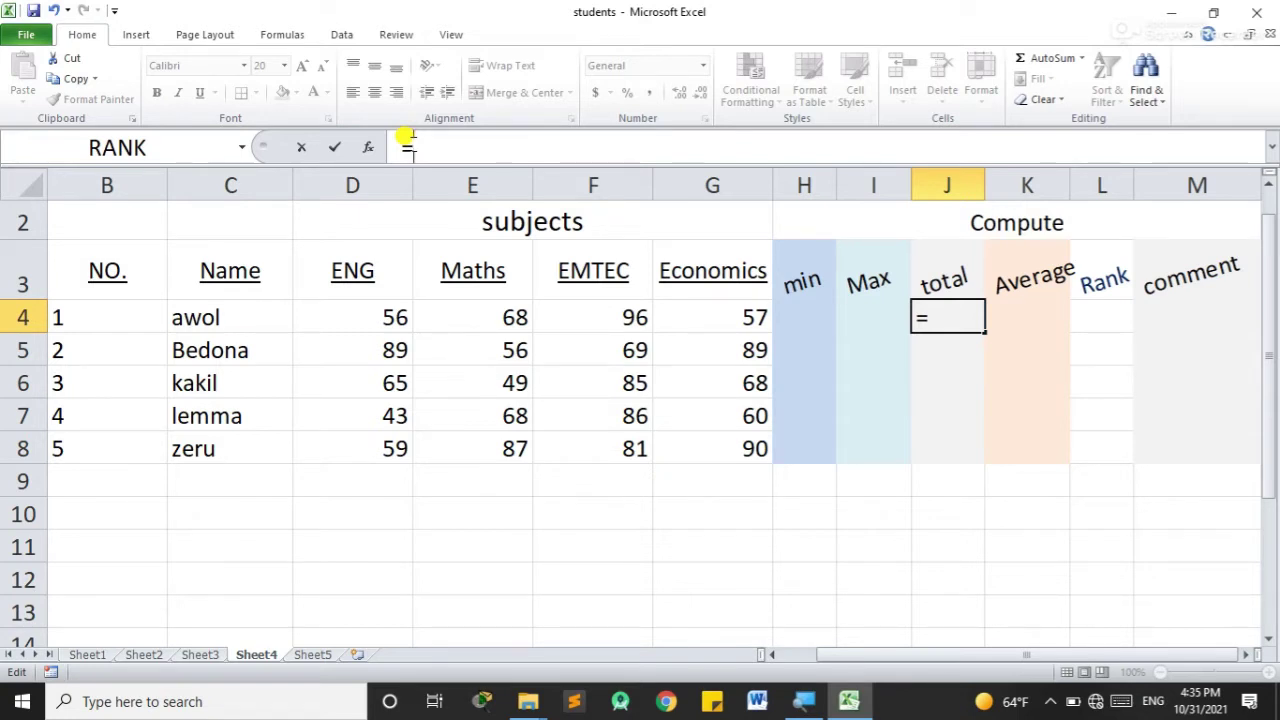
type("Sum")
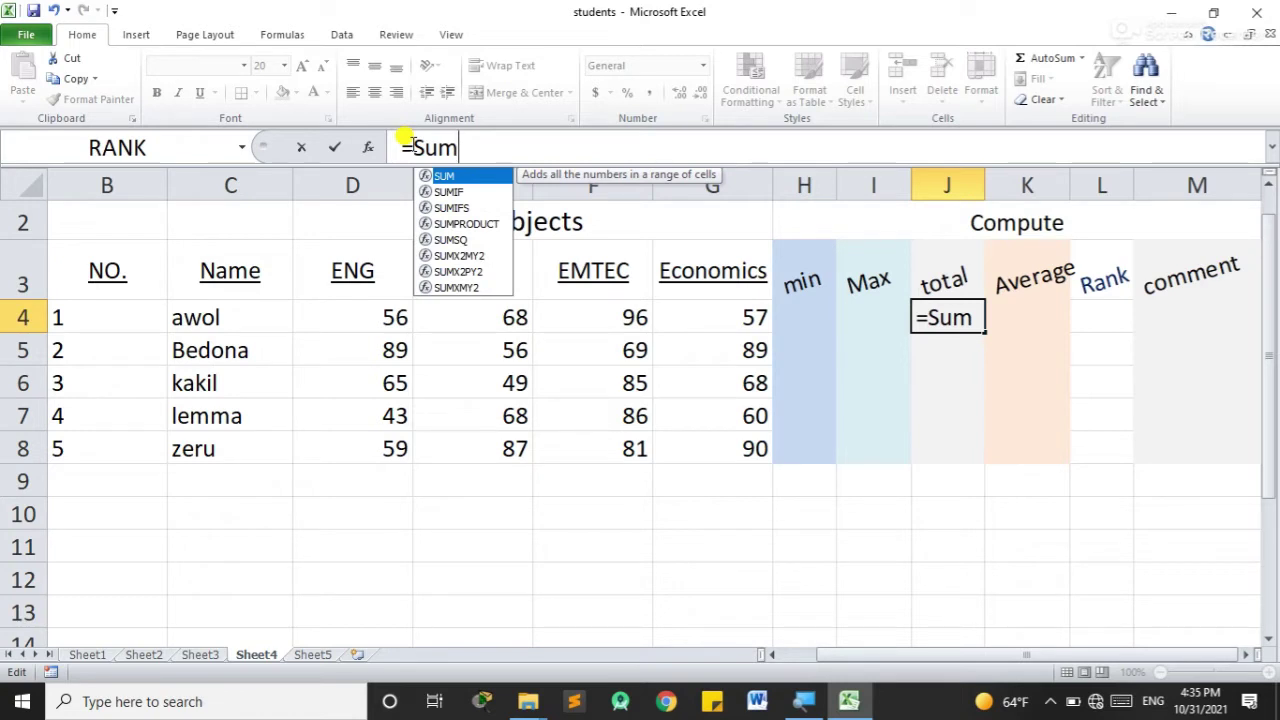
type("(")
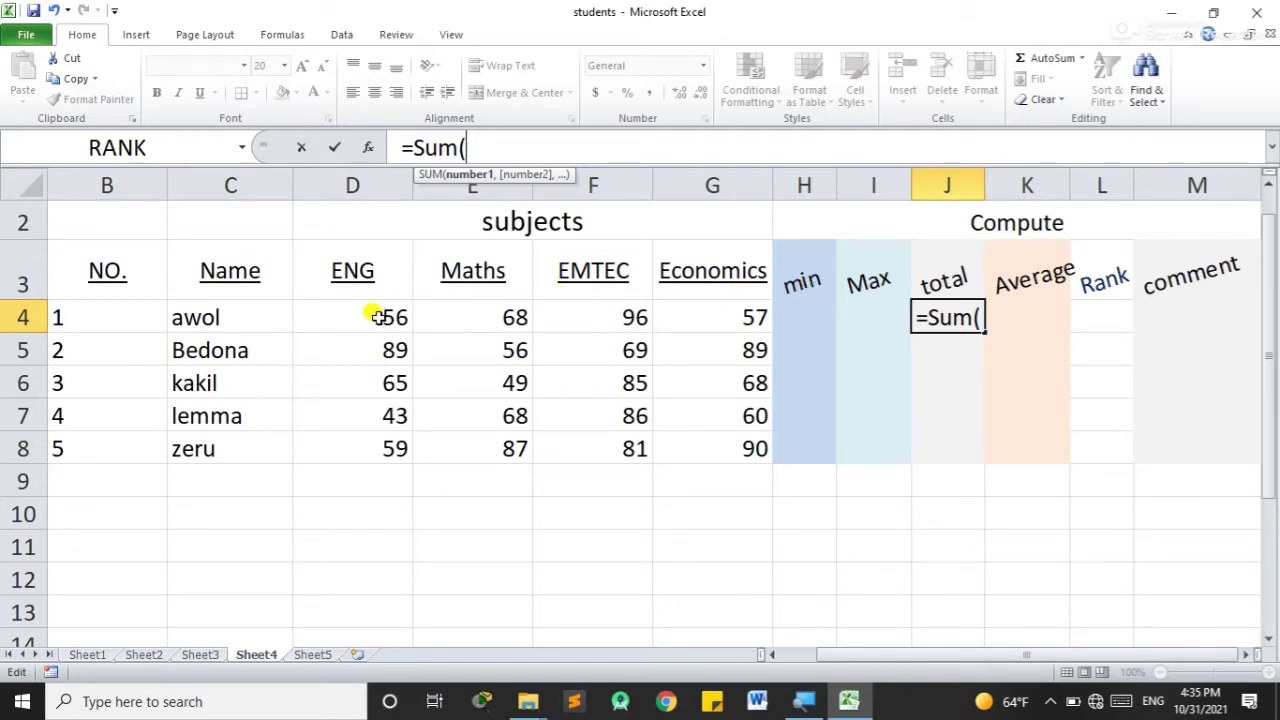
left_click(376, 316)
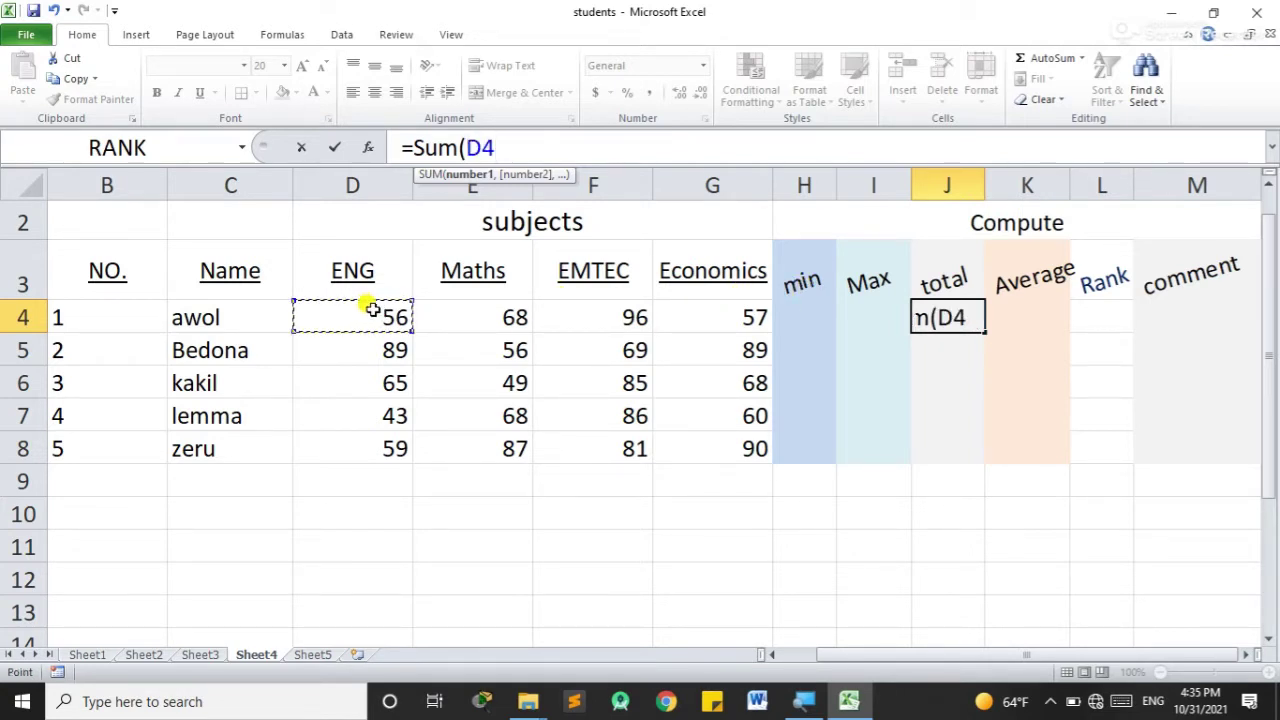
left_click_drag(398, 318, 696, 313)
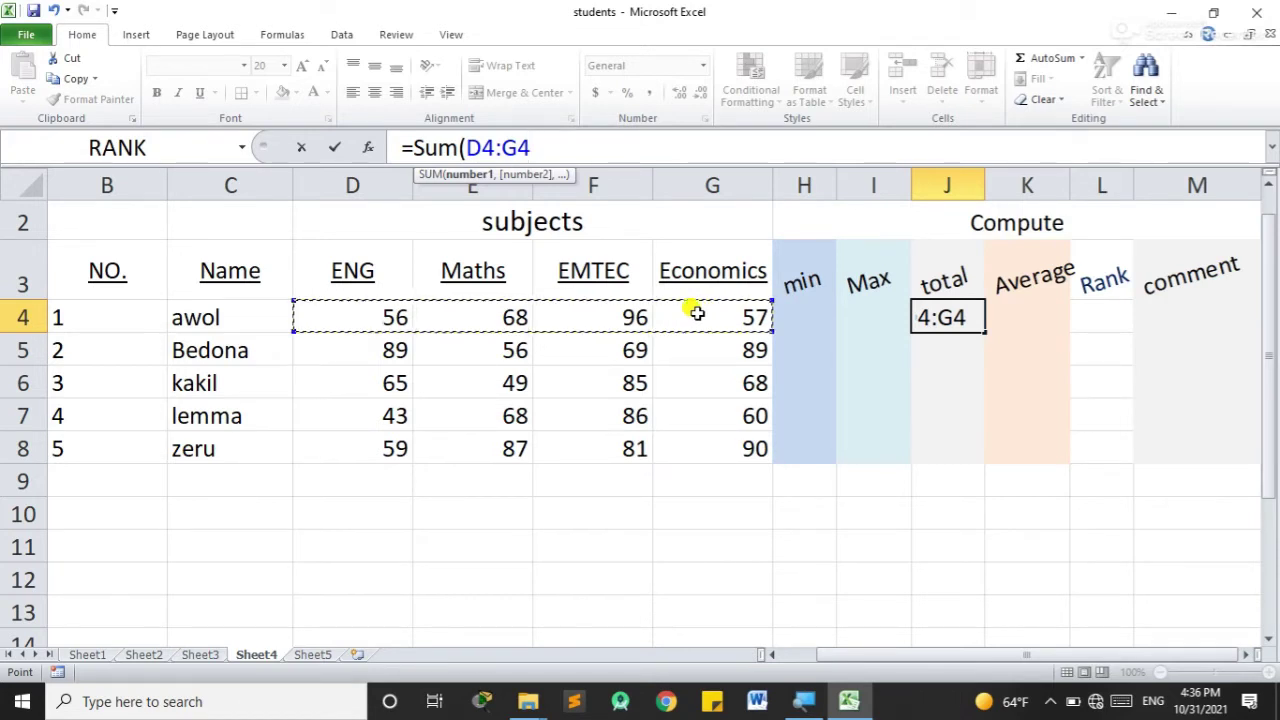
type(")")
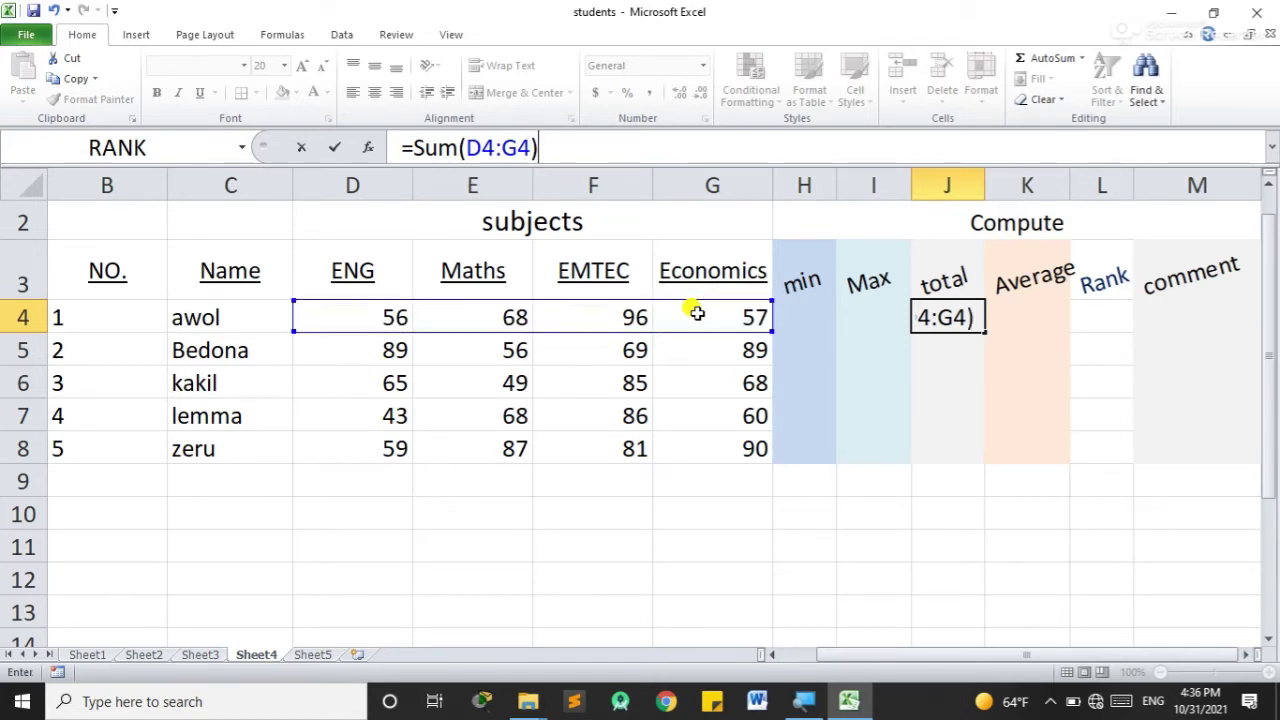
left_click(554, 148)
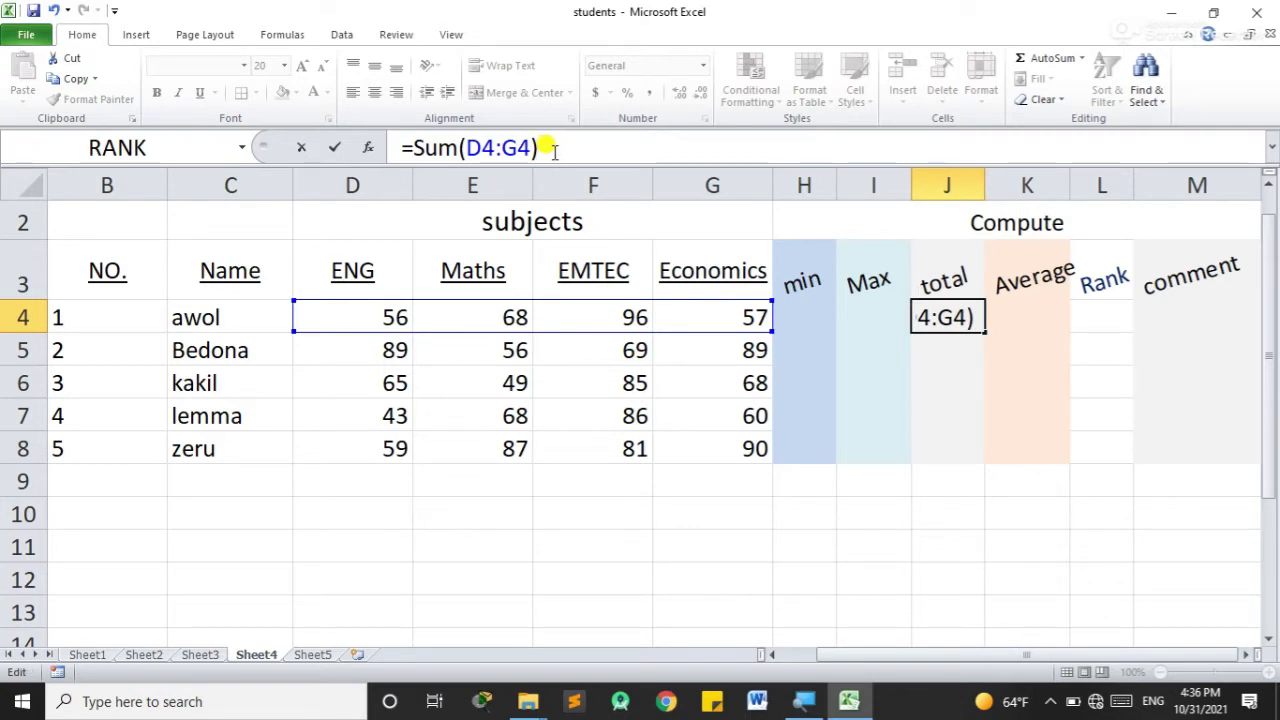
key("Return")
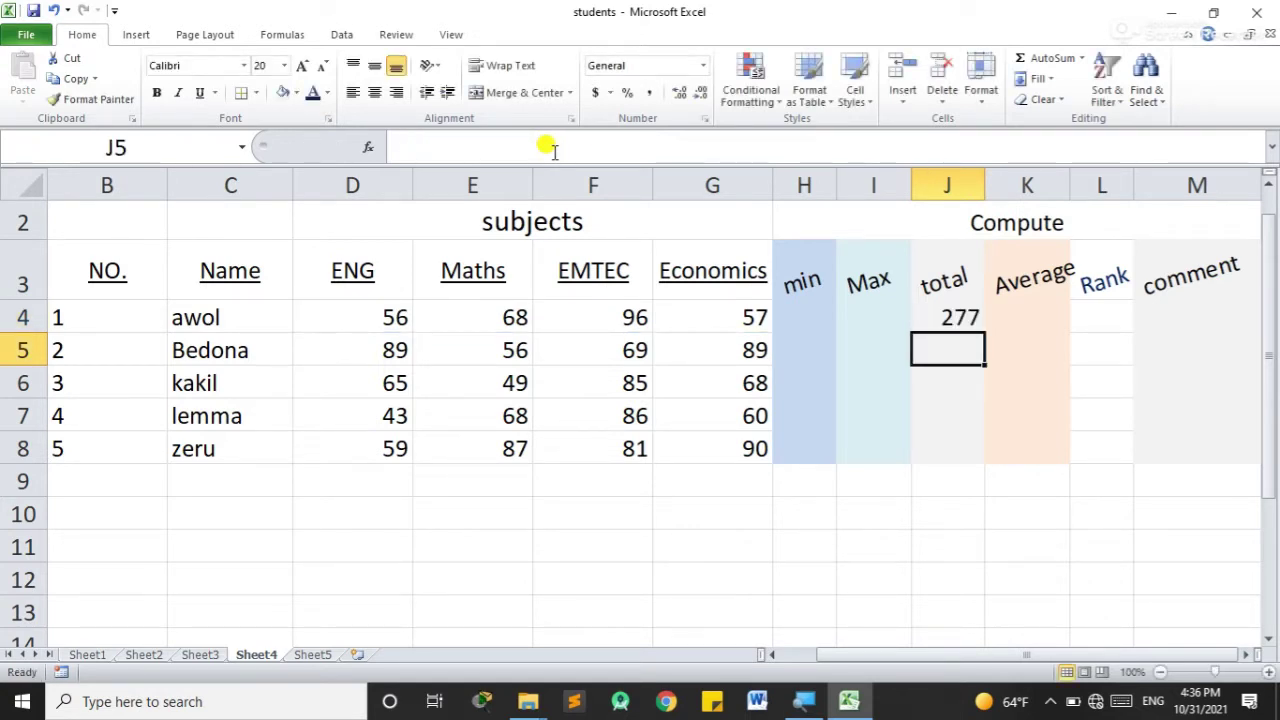
Step: Fill the J4 SUM formula down to J8, giving totals 303, 267, 257 and 317
left_click(955, 315)
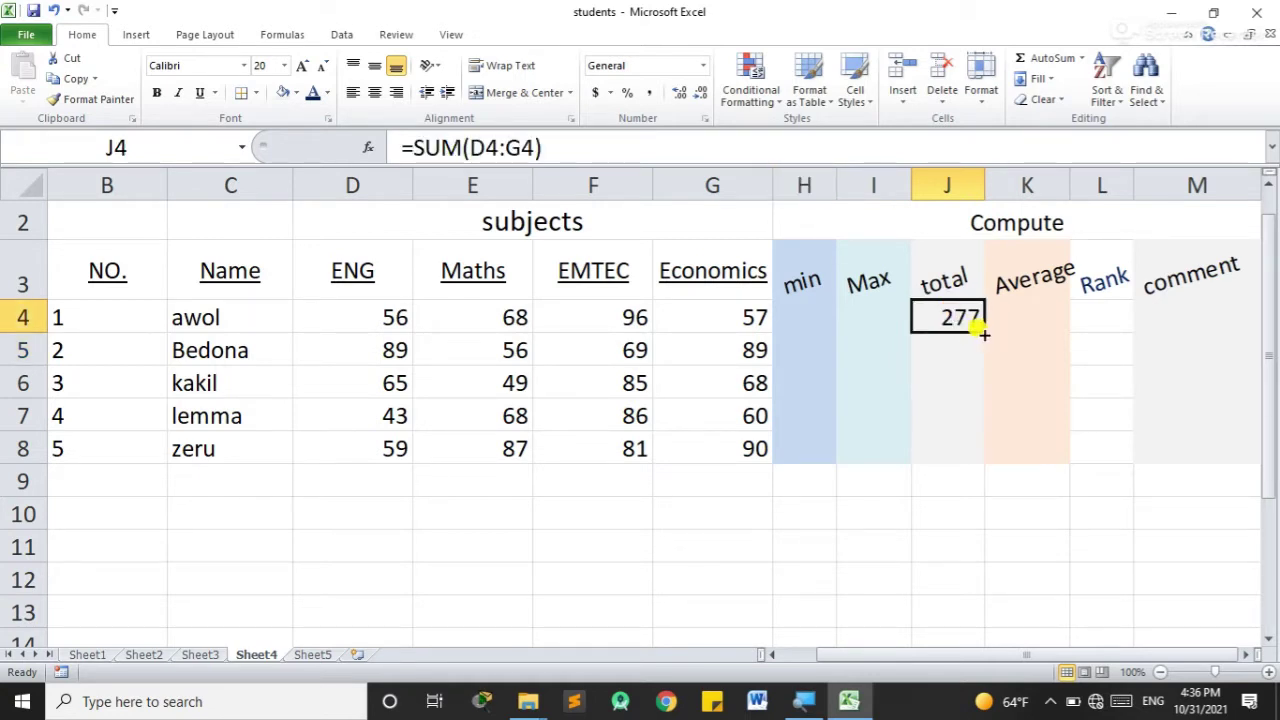
left_click_drag(983, 334, 983, 362)
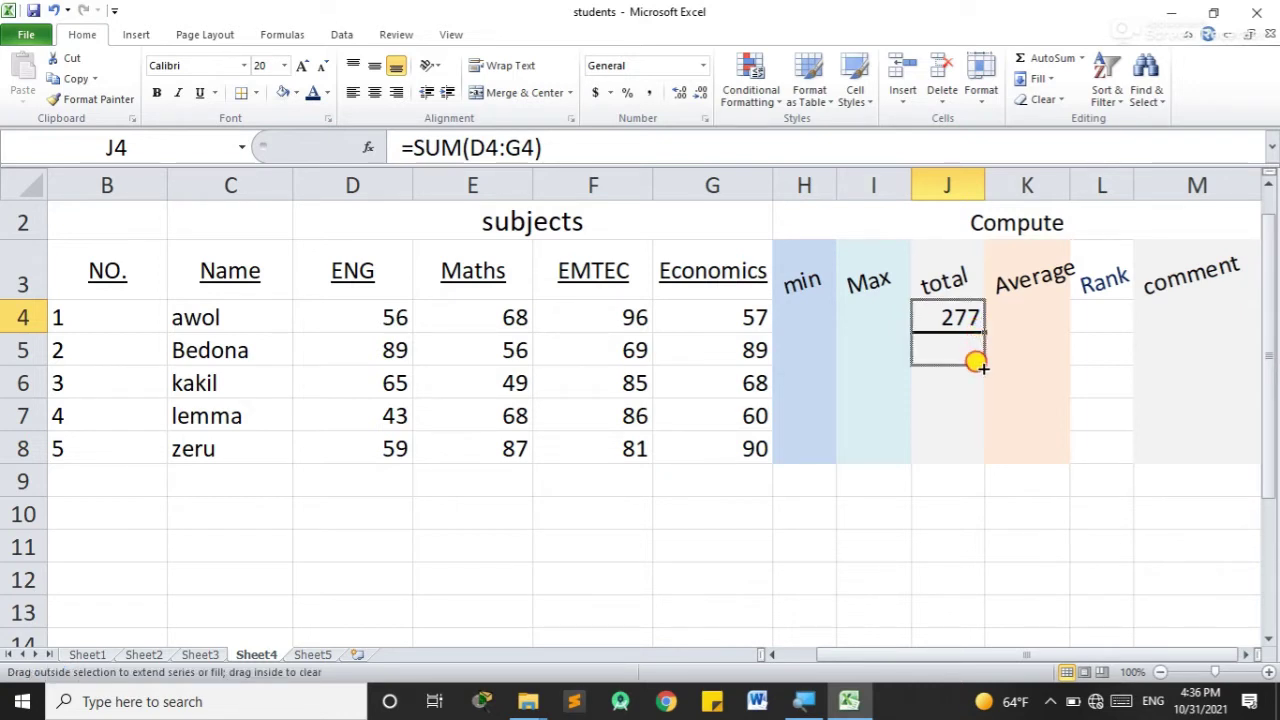
left_click_drag(983, 362, 983, 456)
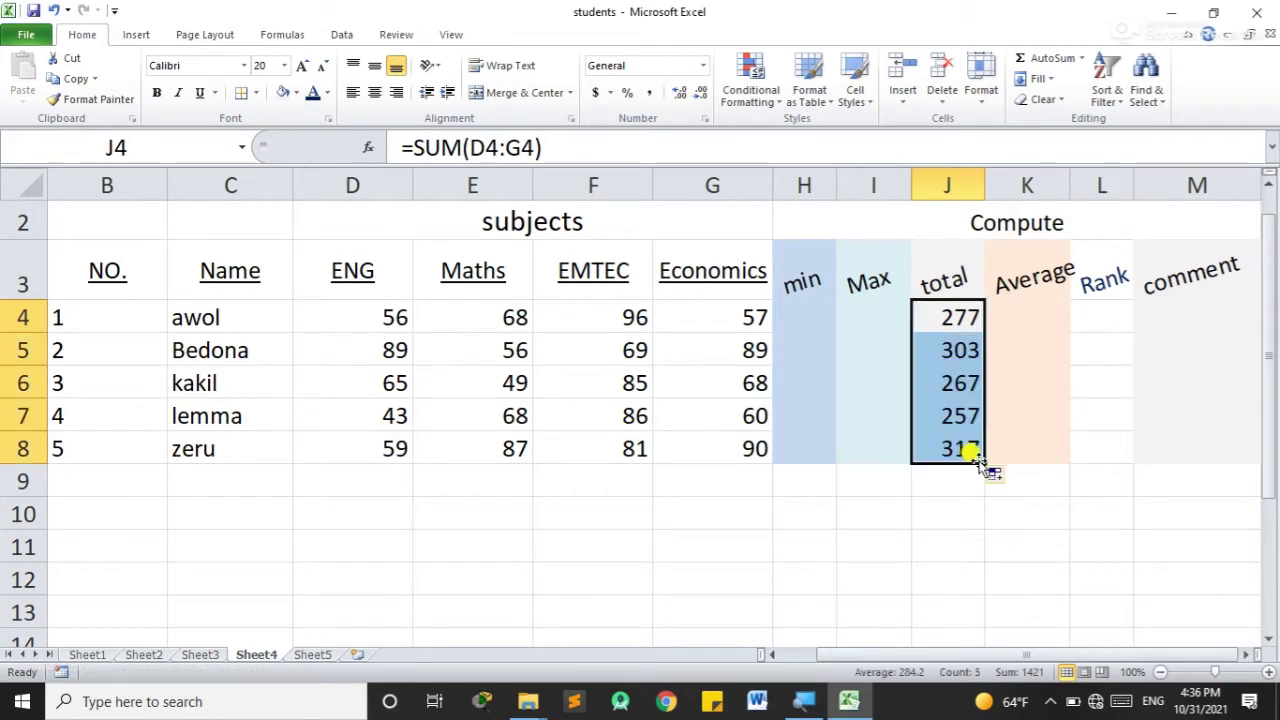
left_click(957, 389)
left_click(947, 344)
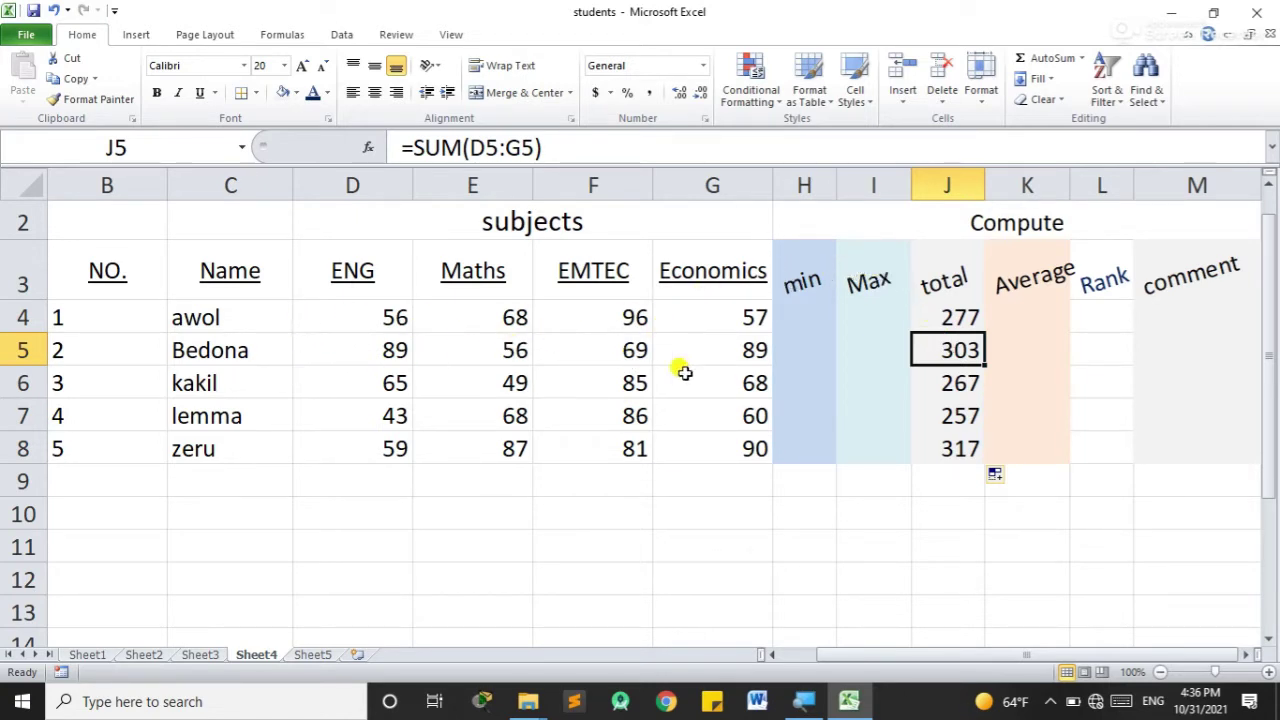
Step: Start a MIN formula in H4, then discard the half-typed entry so H4 stays empty
left_click(799, 317)
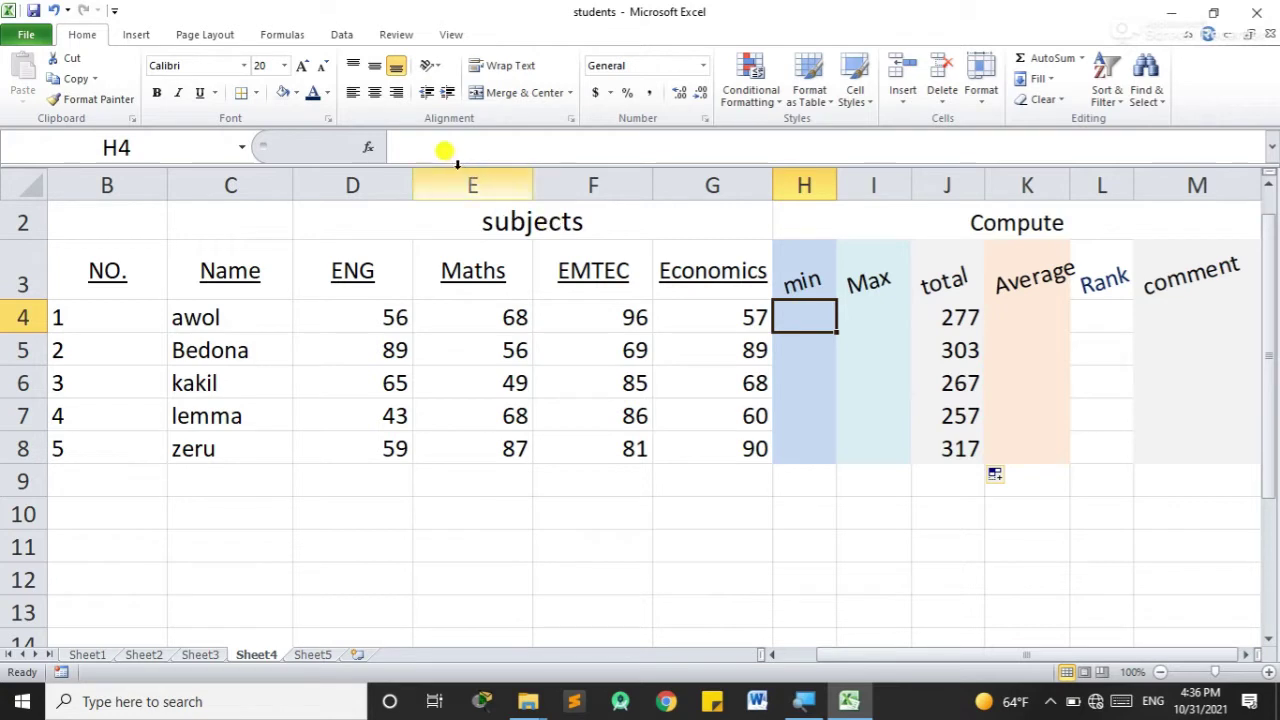
left_click(405, 148)
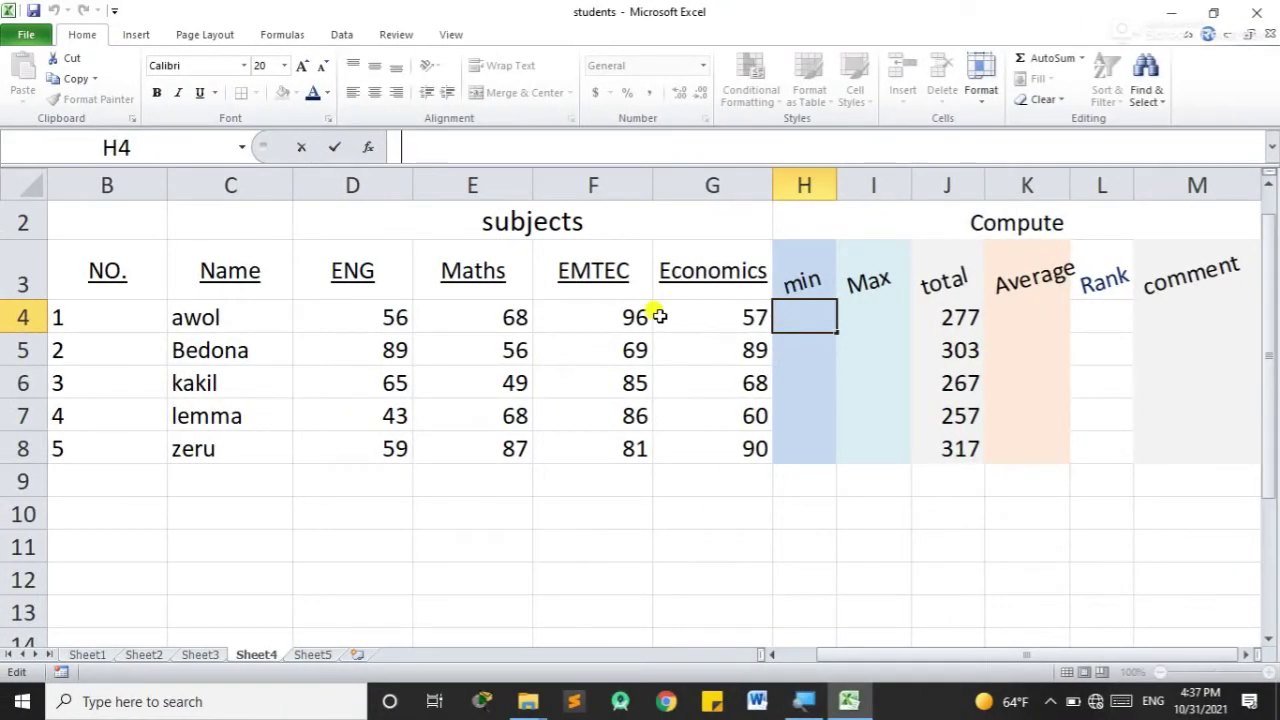
type("=")
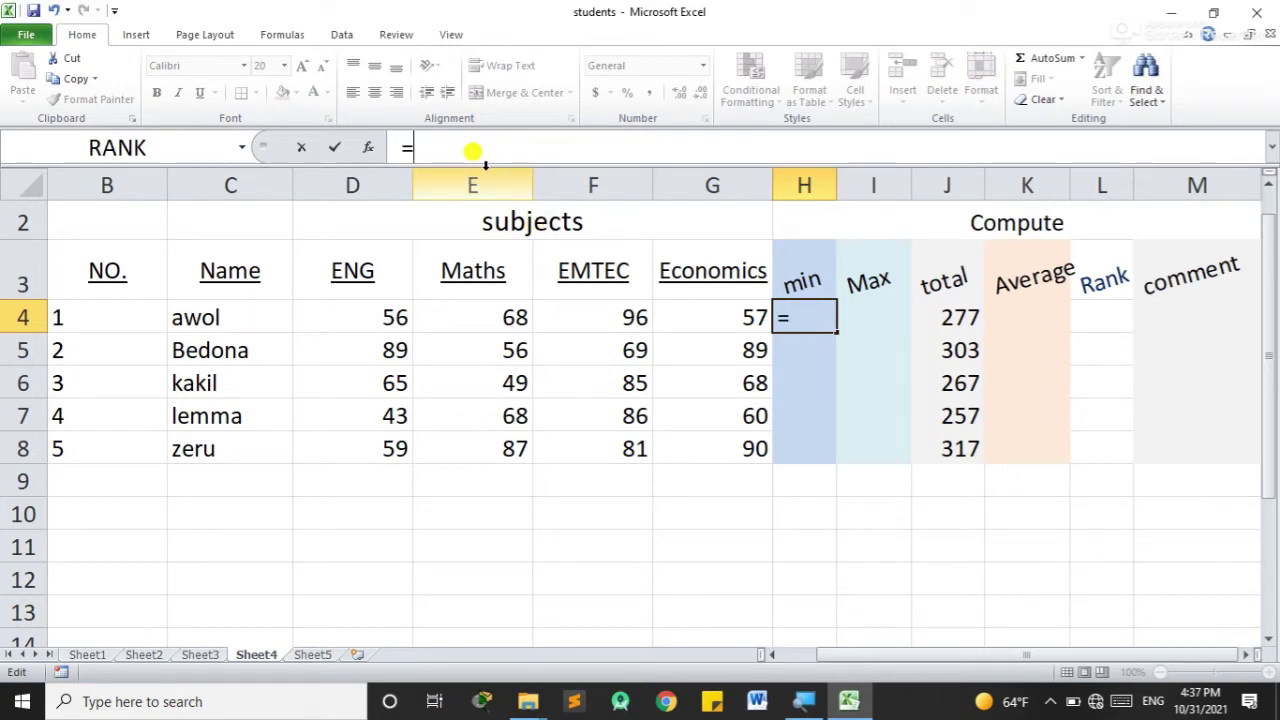
type("M")
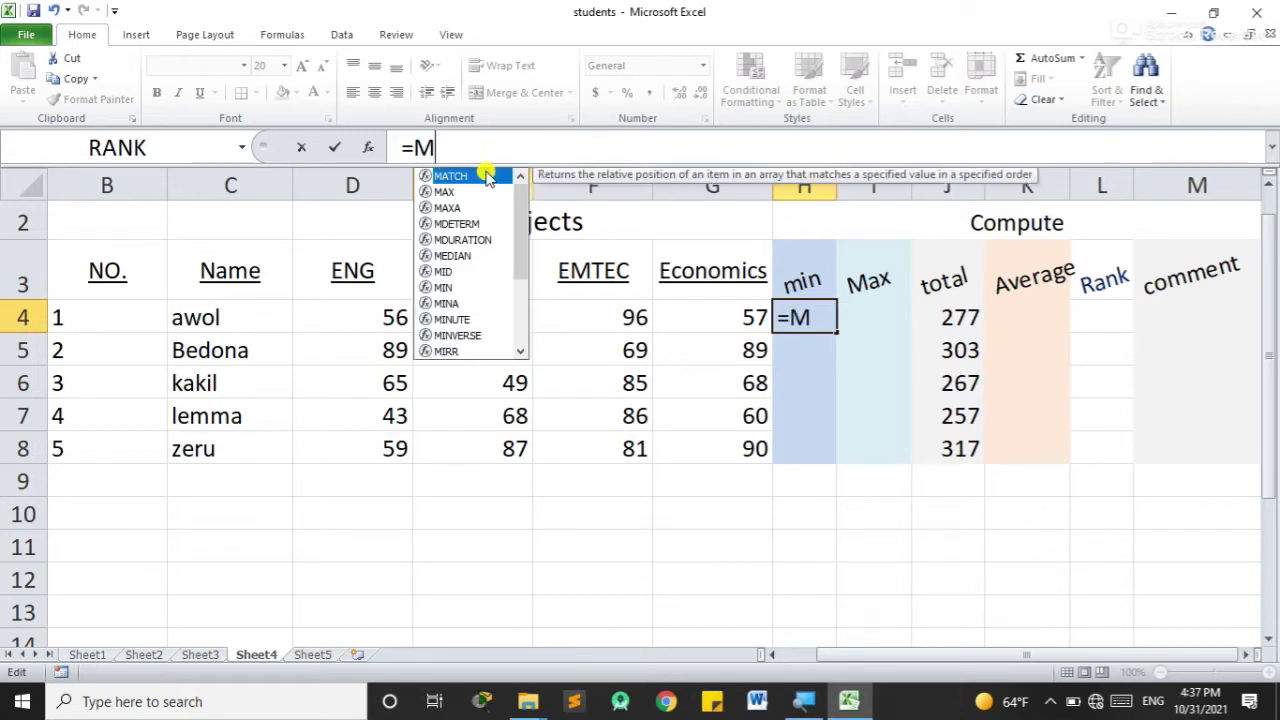
type("i")
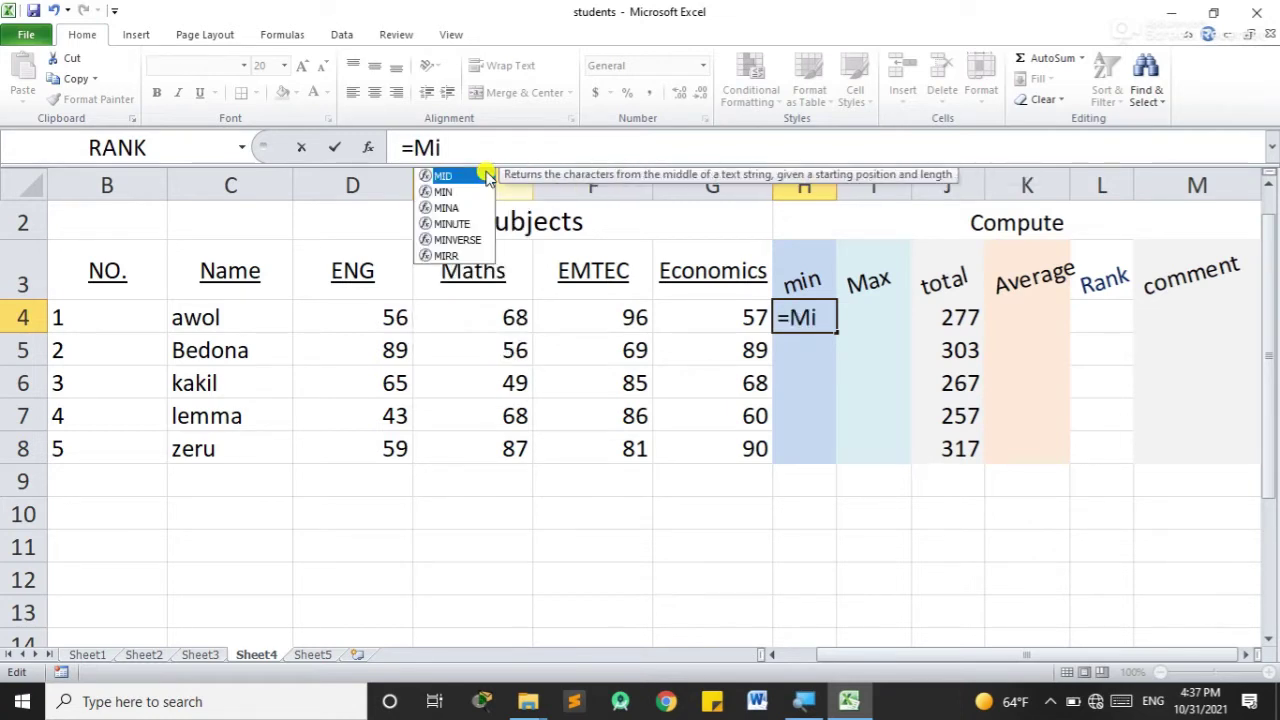
type("n")
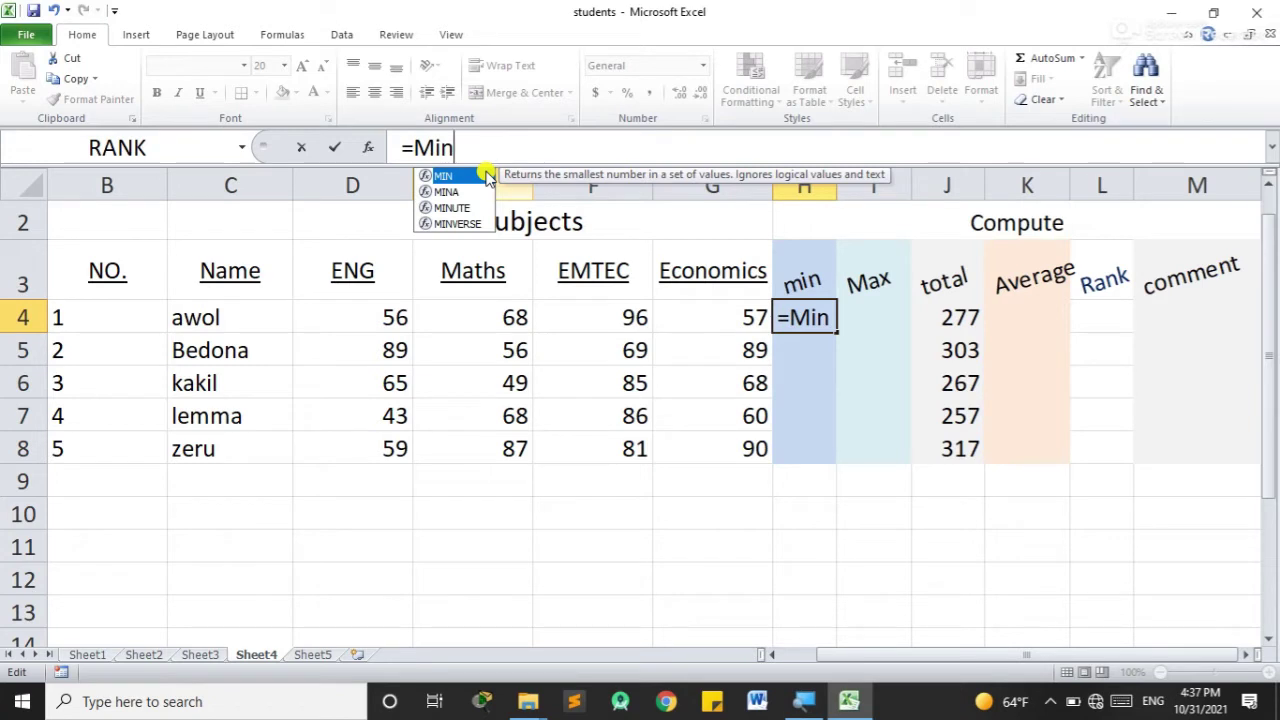
key("BackSpace")
key("BackSpace")
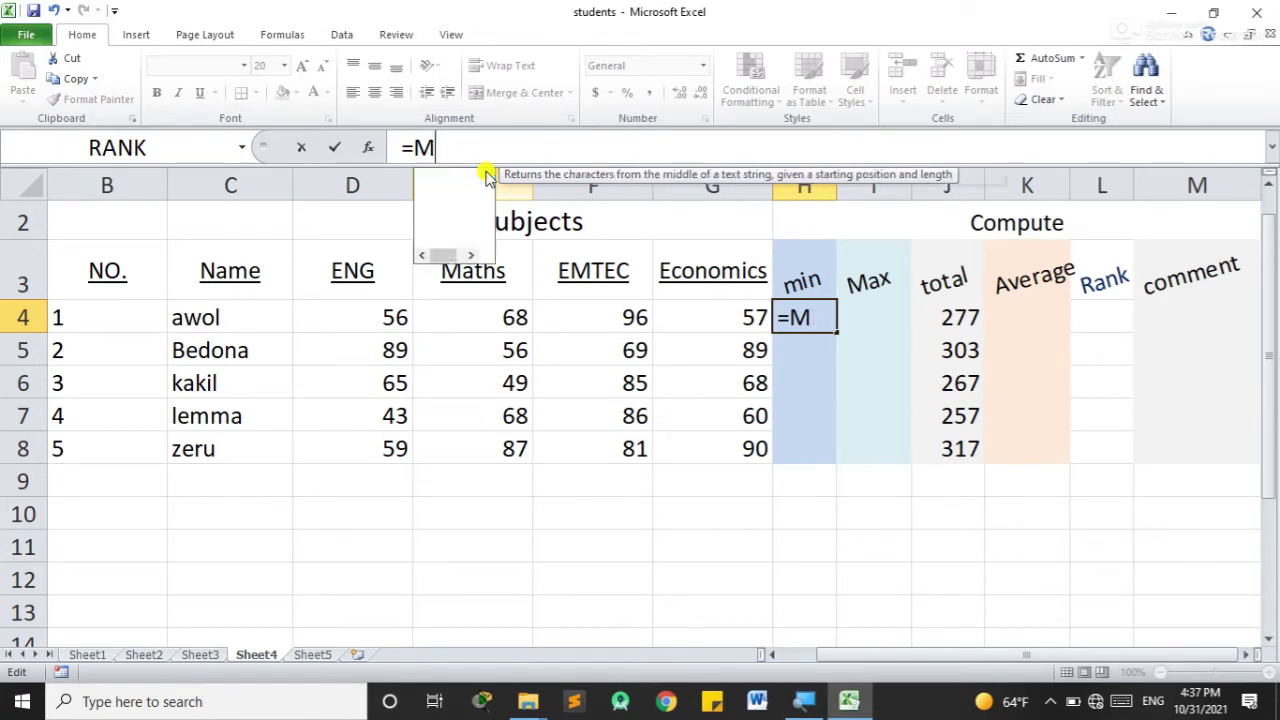
key("BackSpace")
type("mi")
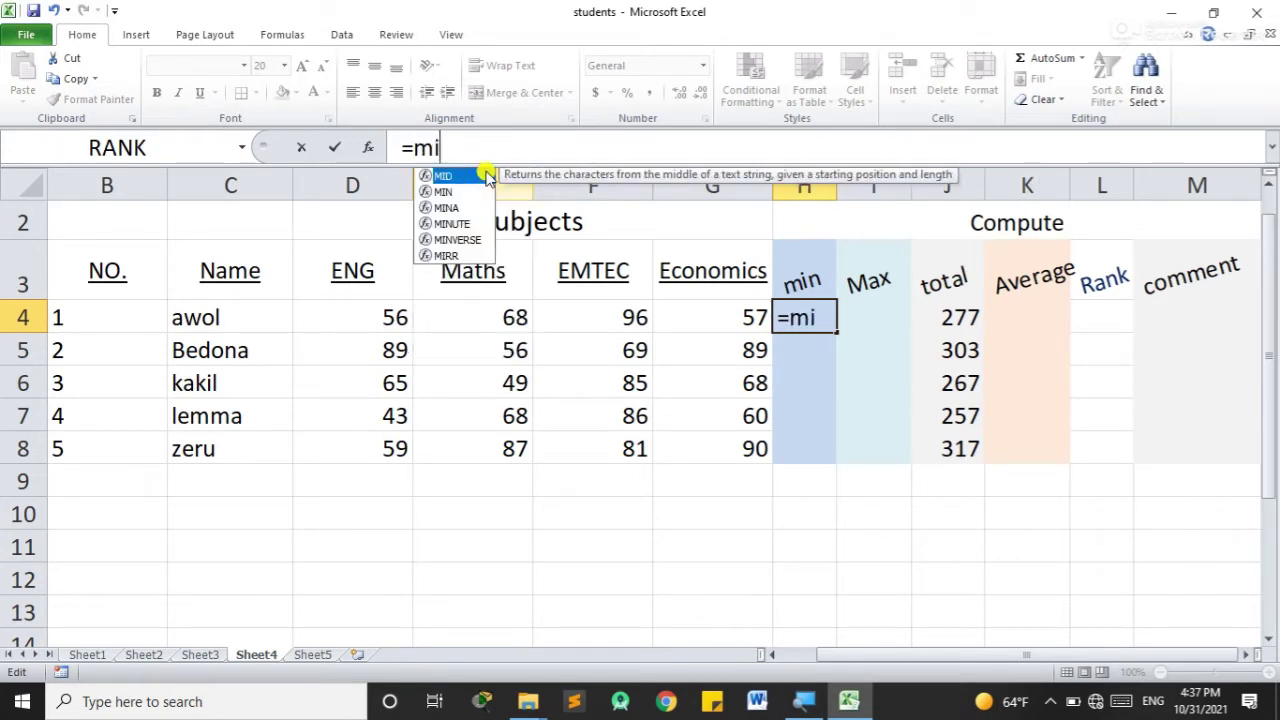
type("n")
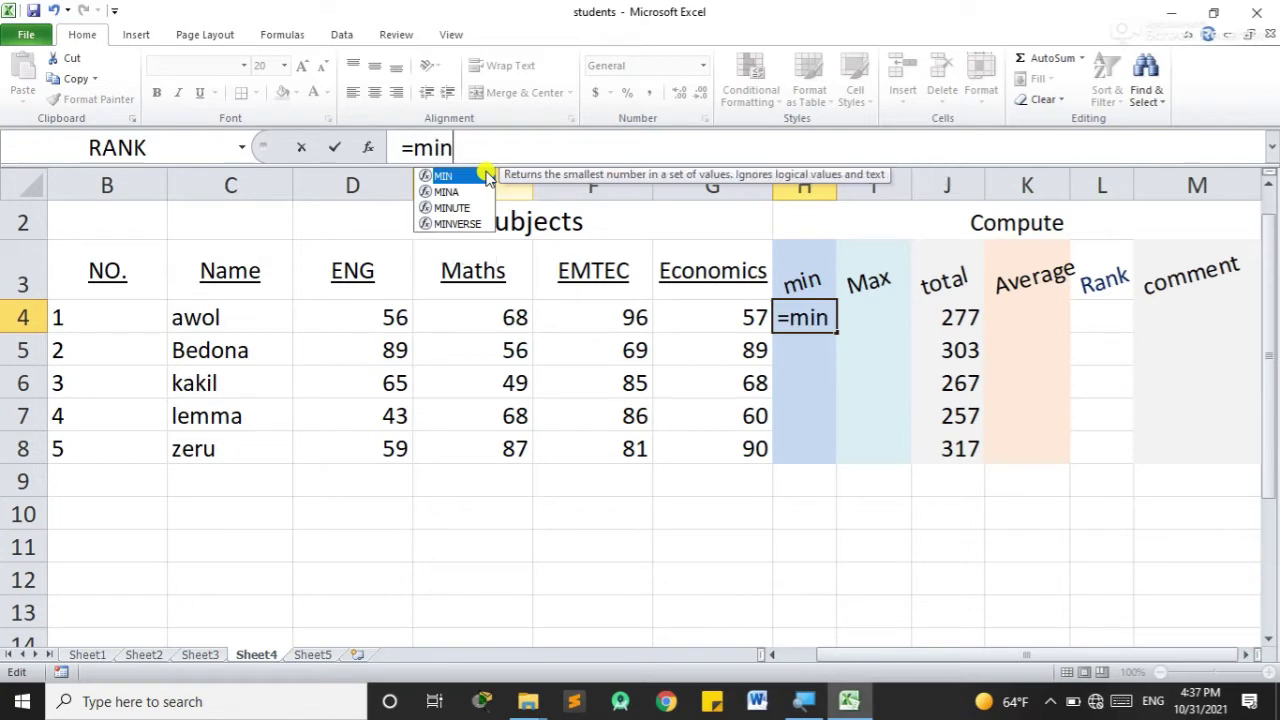
key("BackSpace")
key("BackSpace")
key("BackSpace")
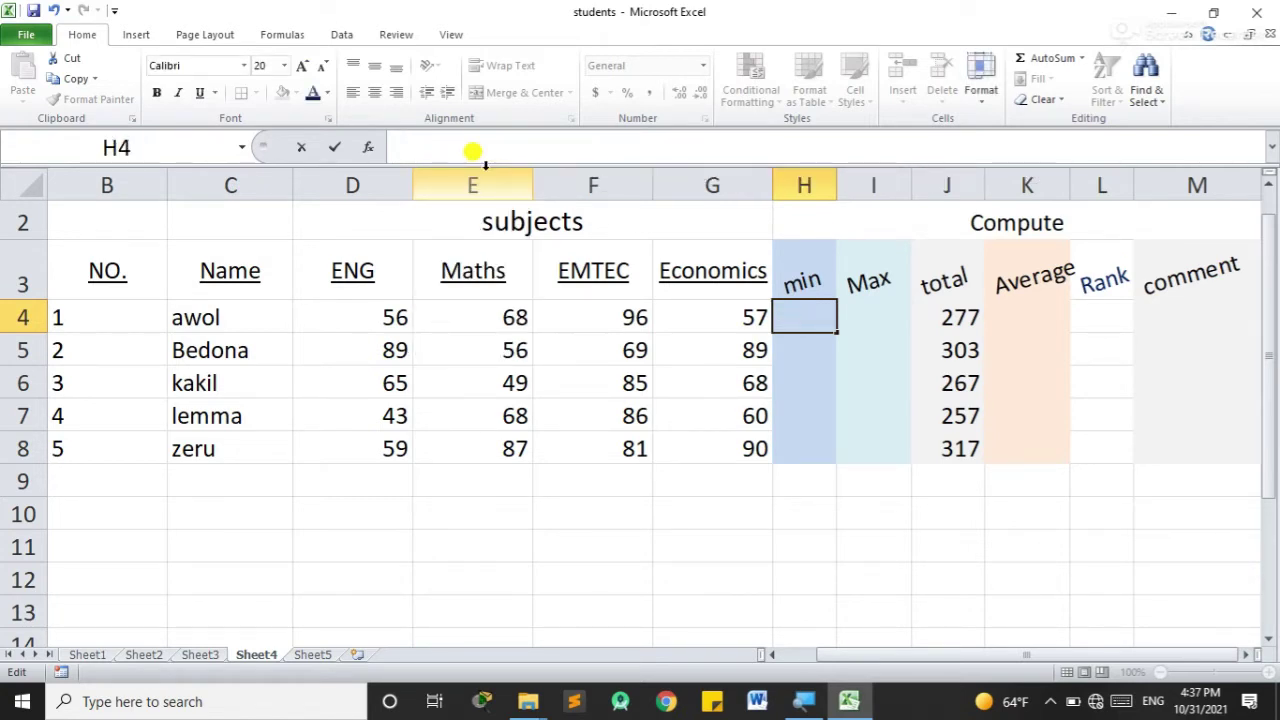
left_click(376, 147)
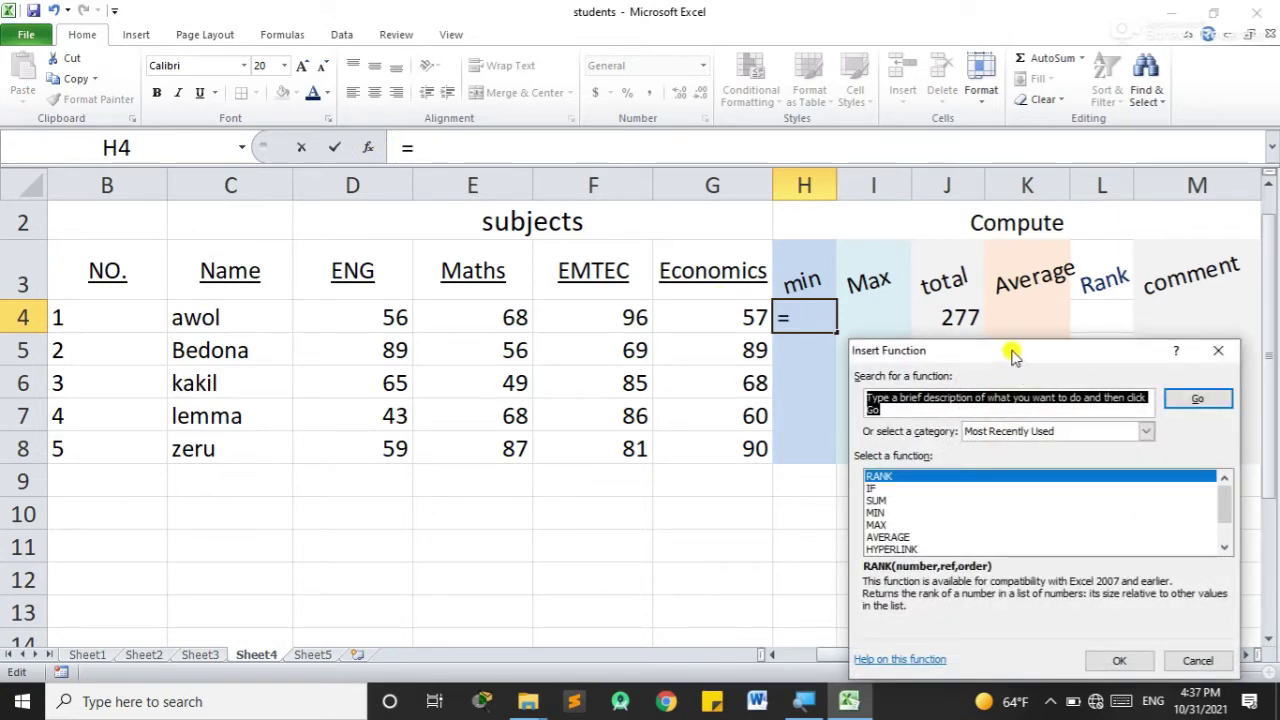
left_click_drag(1012, 357, 676, 228)
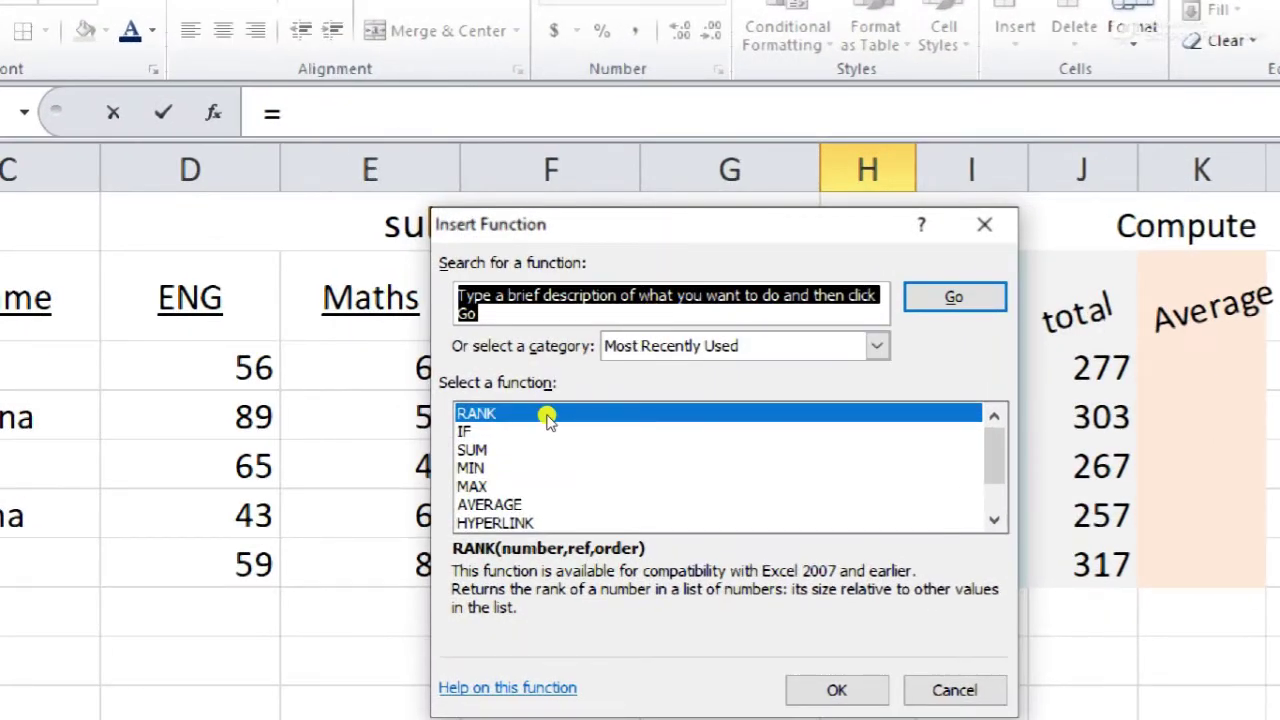
key("BackSpace")
type("m")
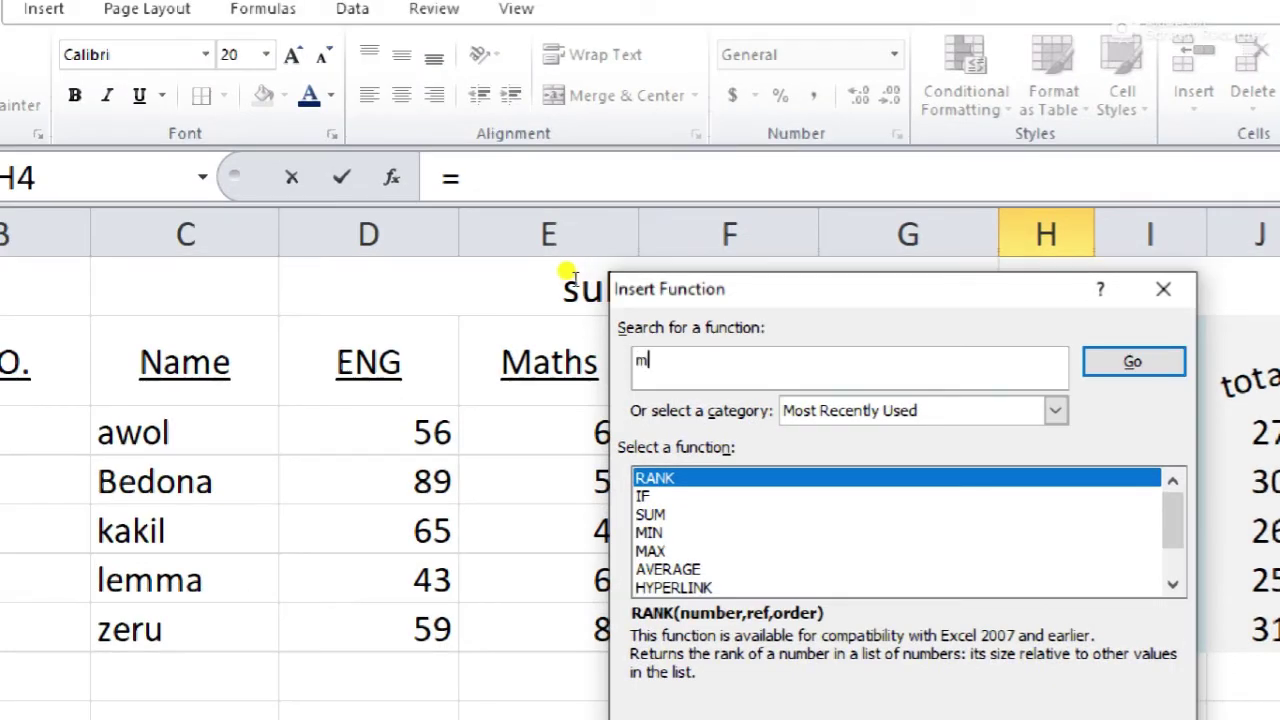
type("in")
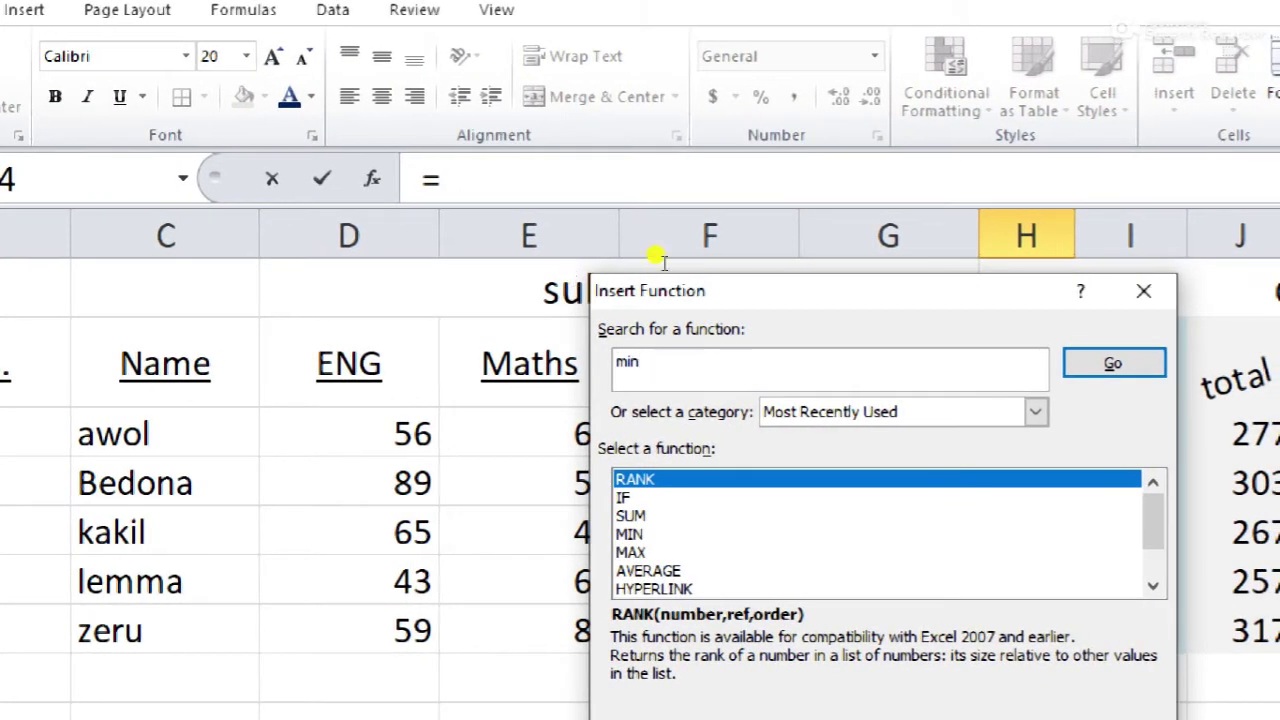
key("Return")
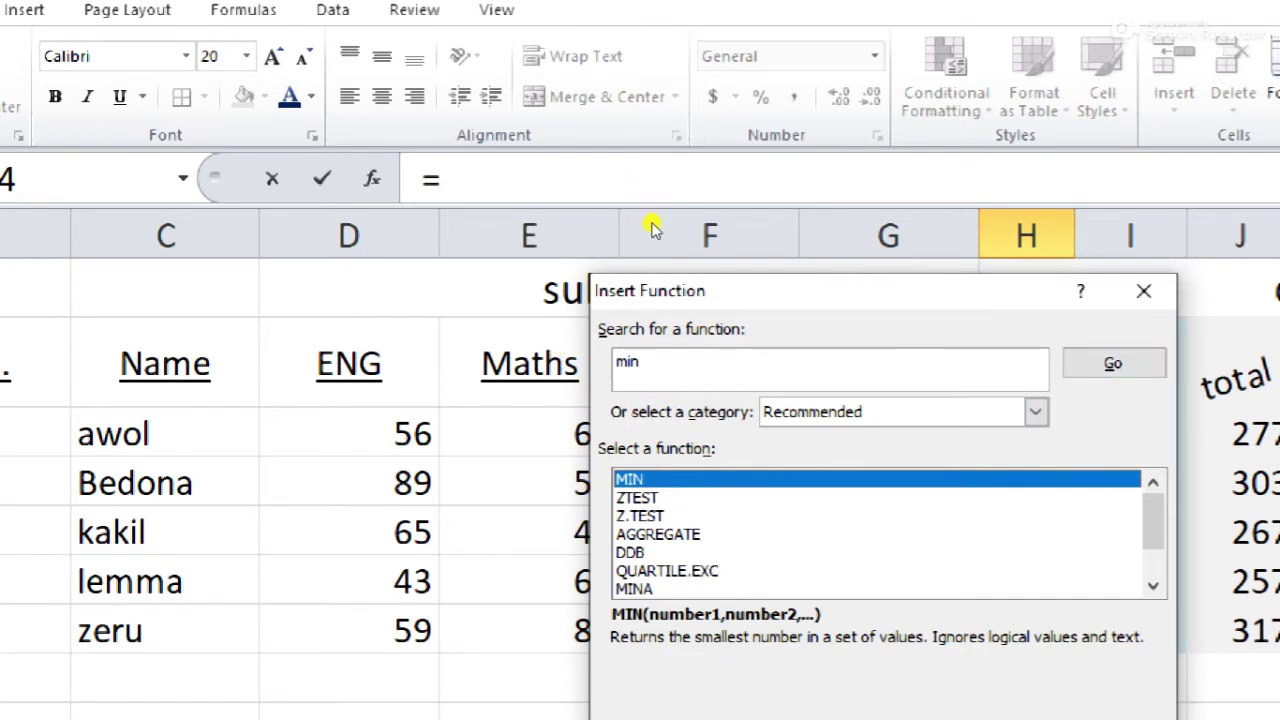
left_click_drag(651, 229, 586, 143)
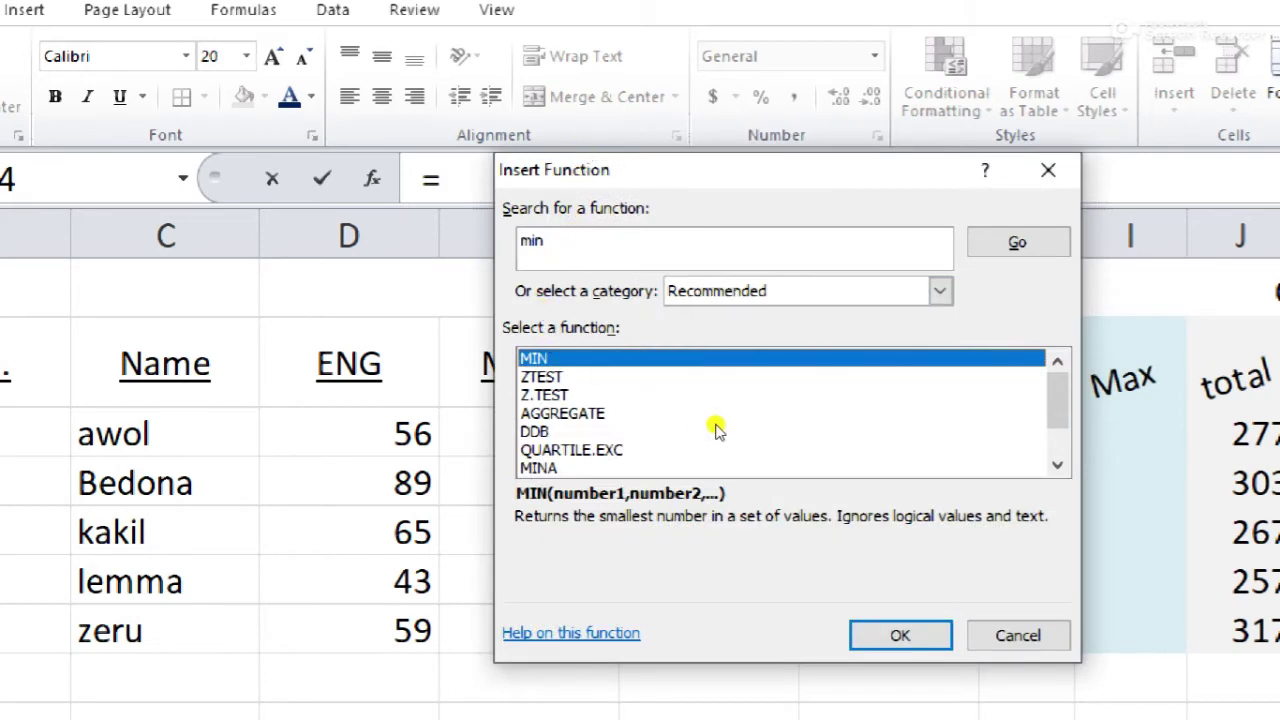
key("Return")
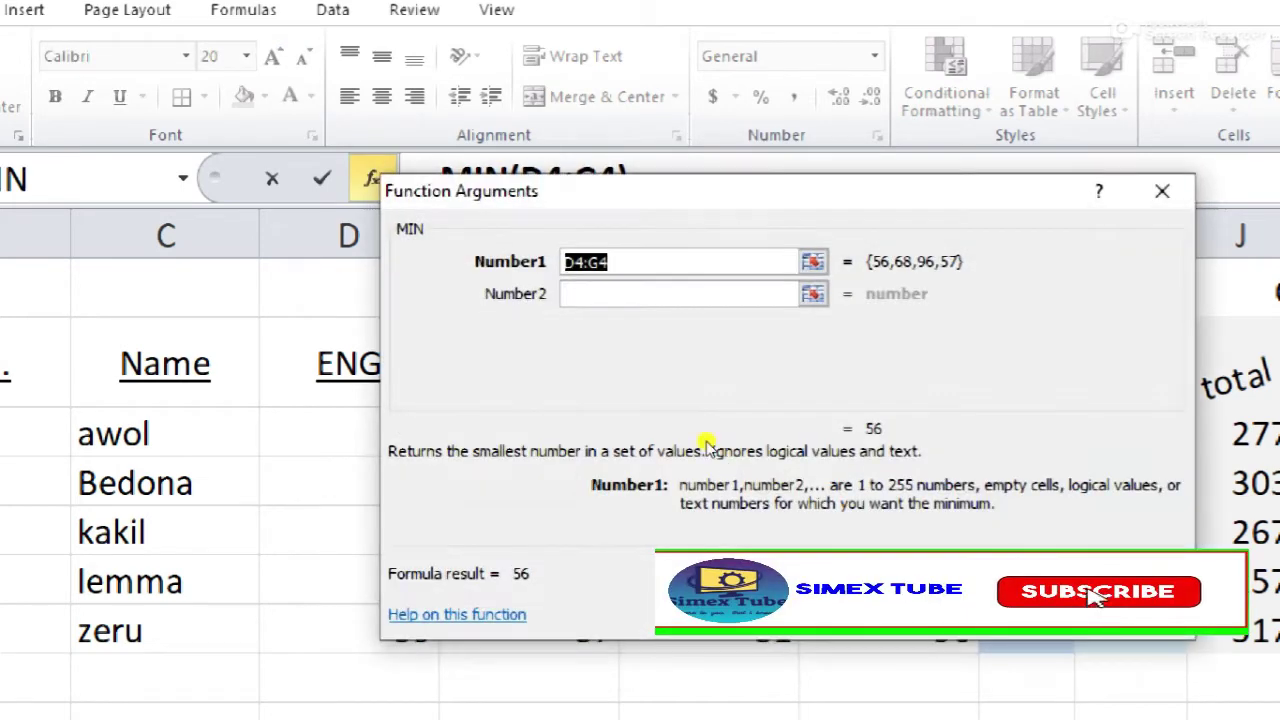
left_click(540, 205)
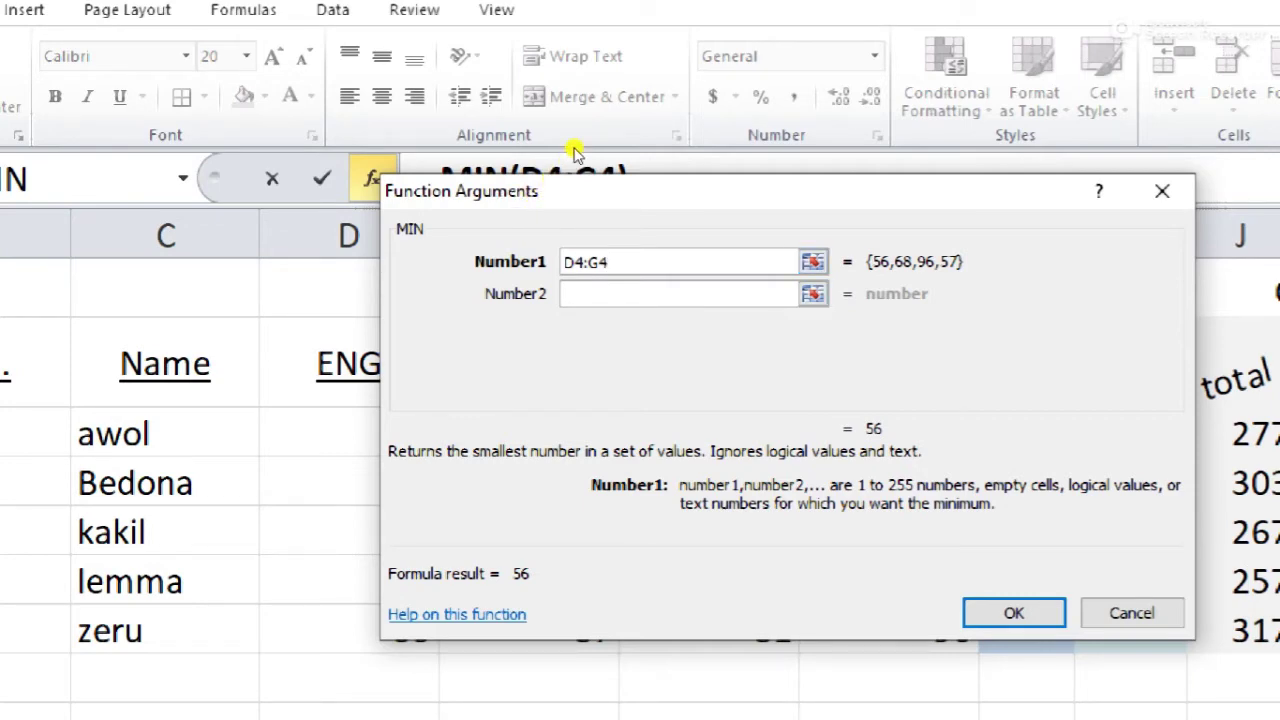
left_click_drag(575, 158, 625, 368)
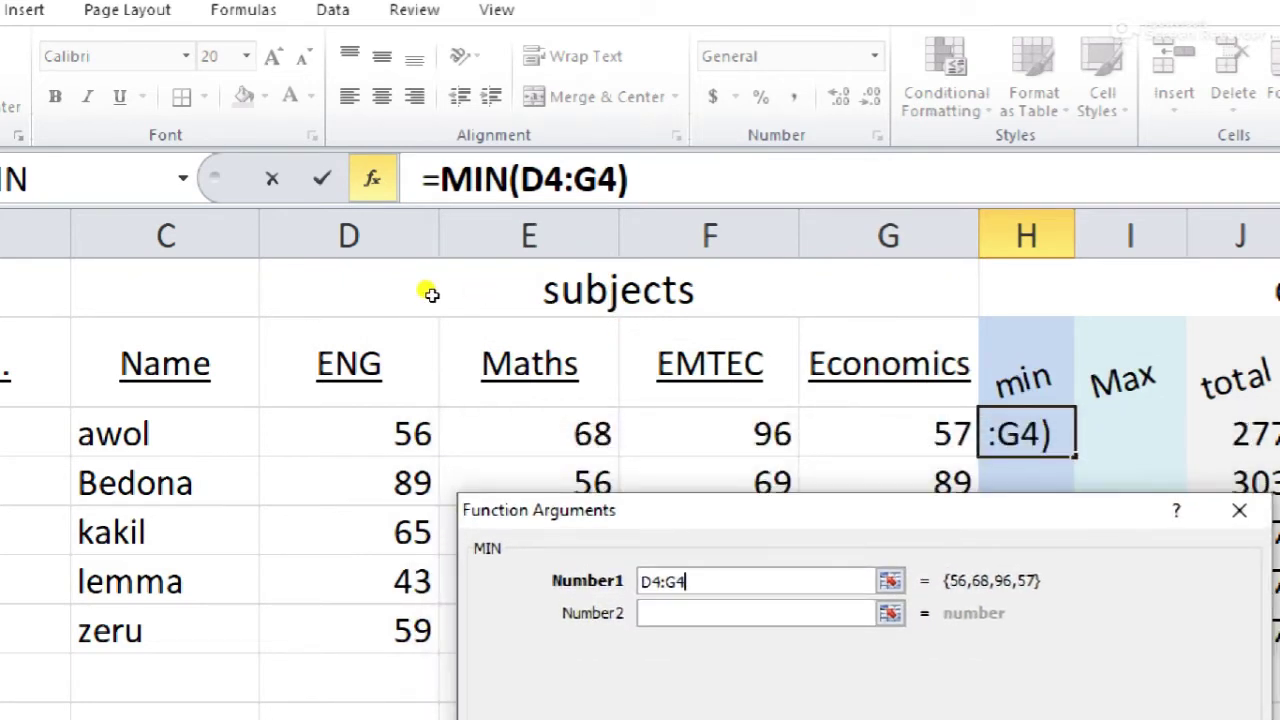
type("+")
left_click_drag(352, 306, 622, 295)
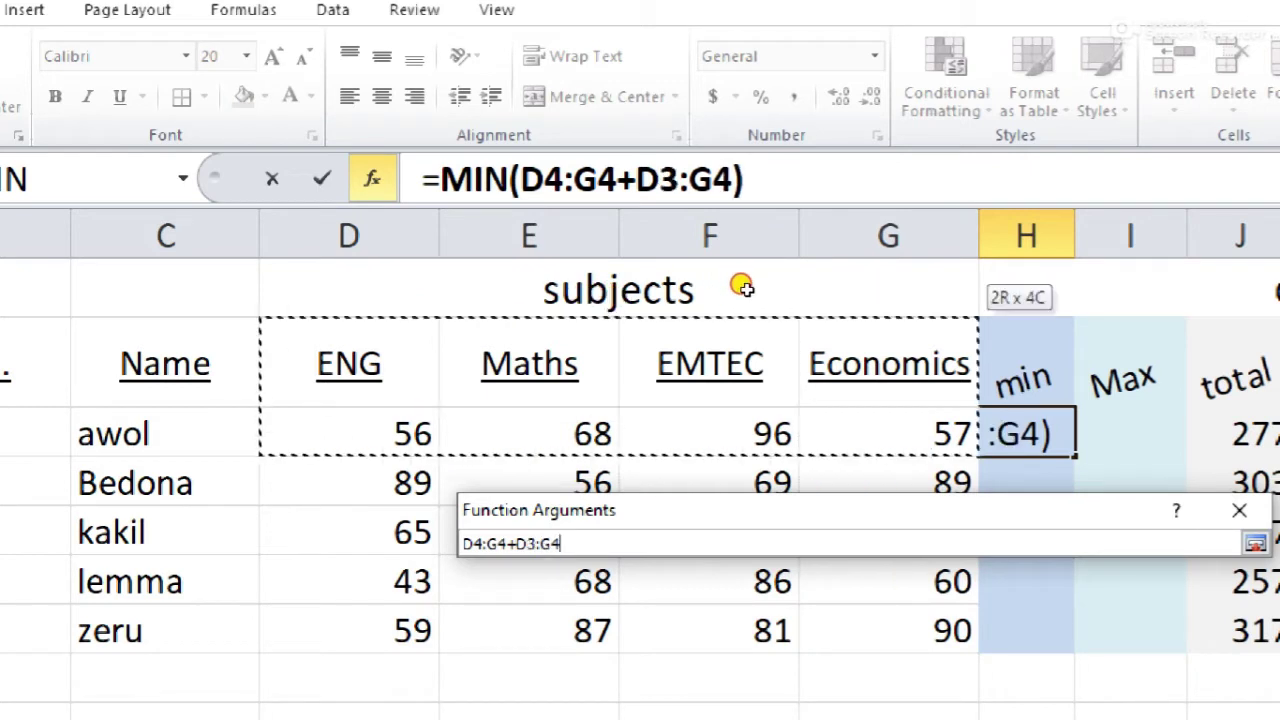
left_click_drag(622, 295, 744, 309)
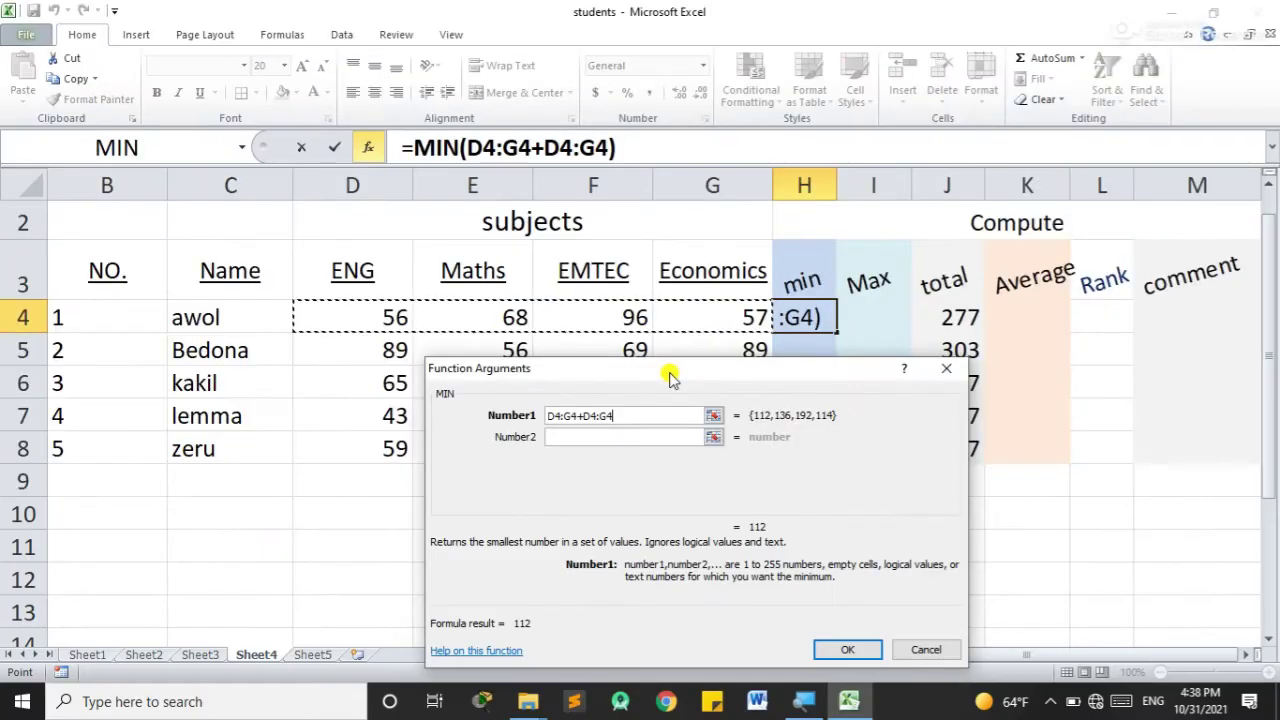
left_click(946, 368)
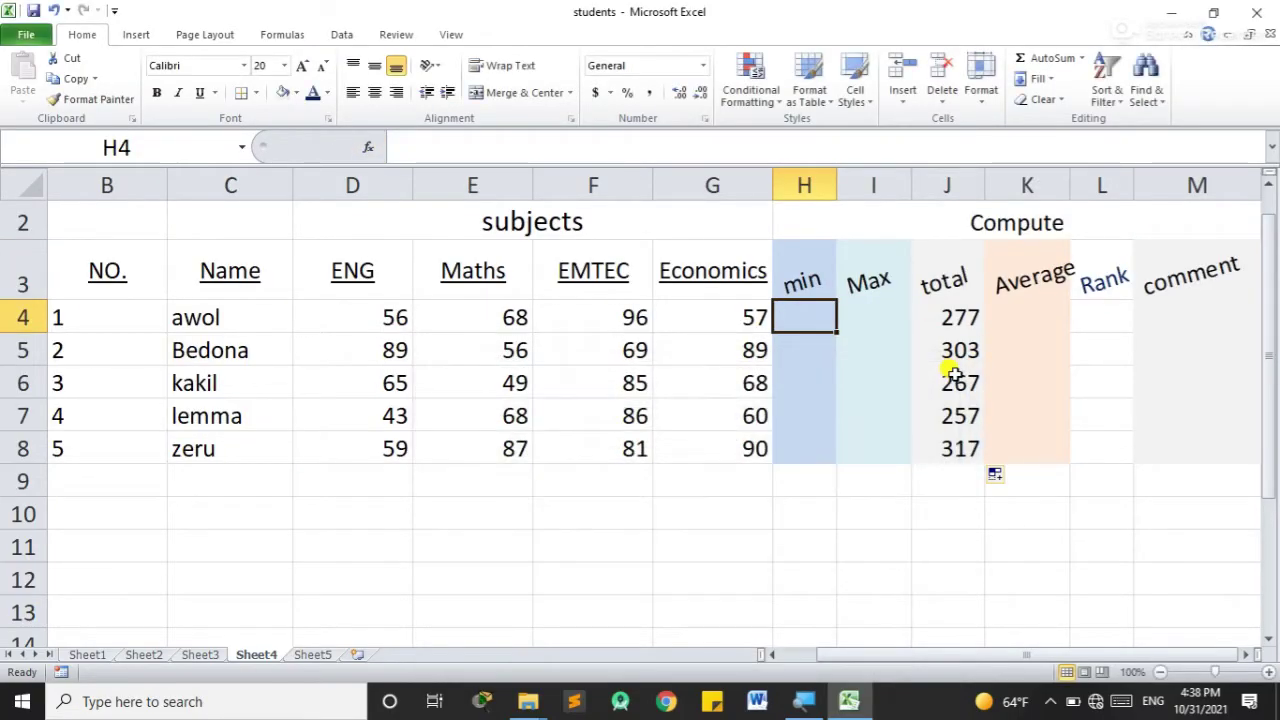
Step: Enter =MIN(D4:G4) in H4 and fill it down to H8, showing 56, 56, 49, 43, 59
left_click(420, 150)
type("=")
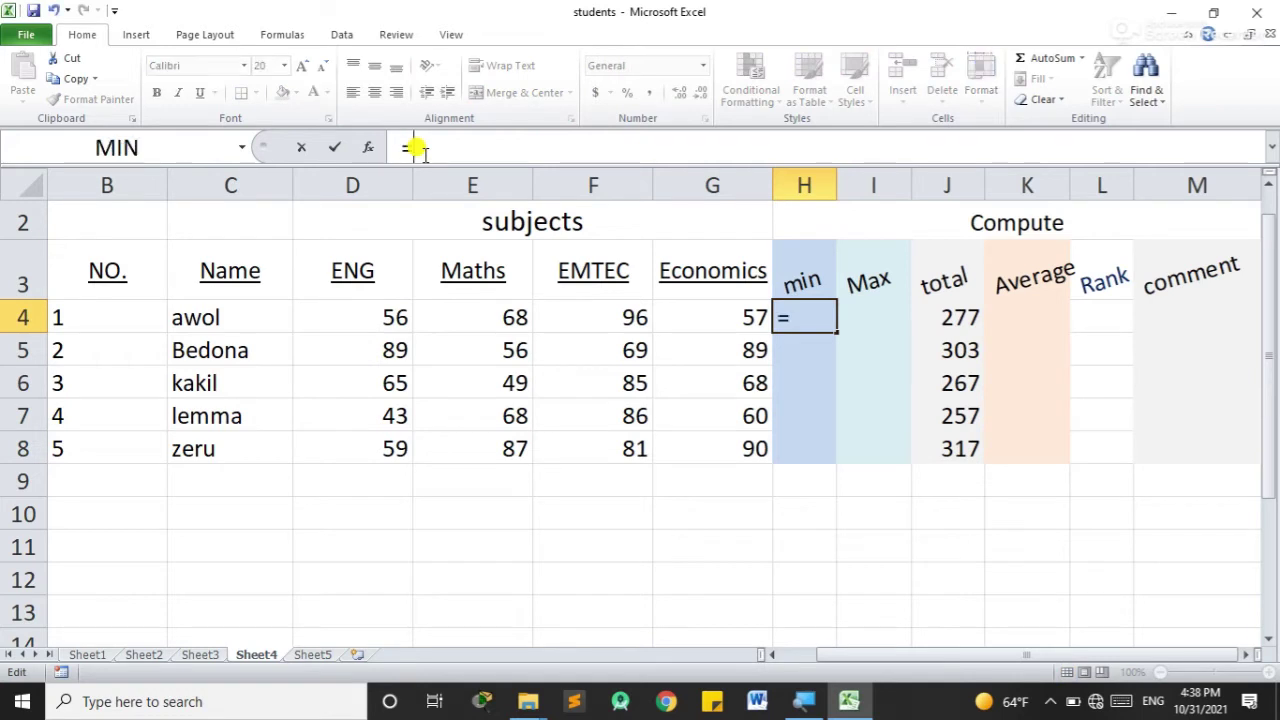
type("min")
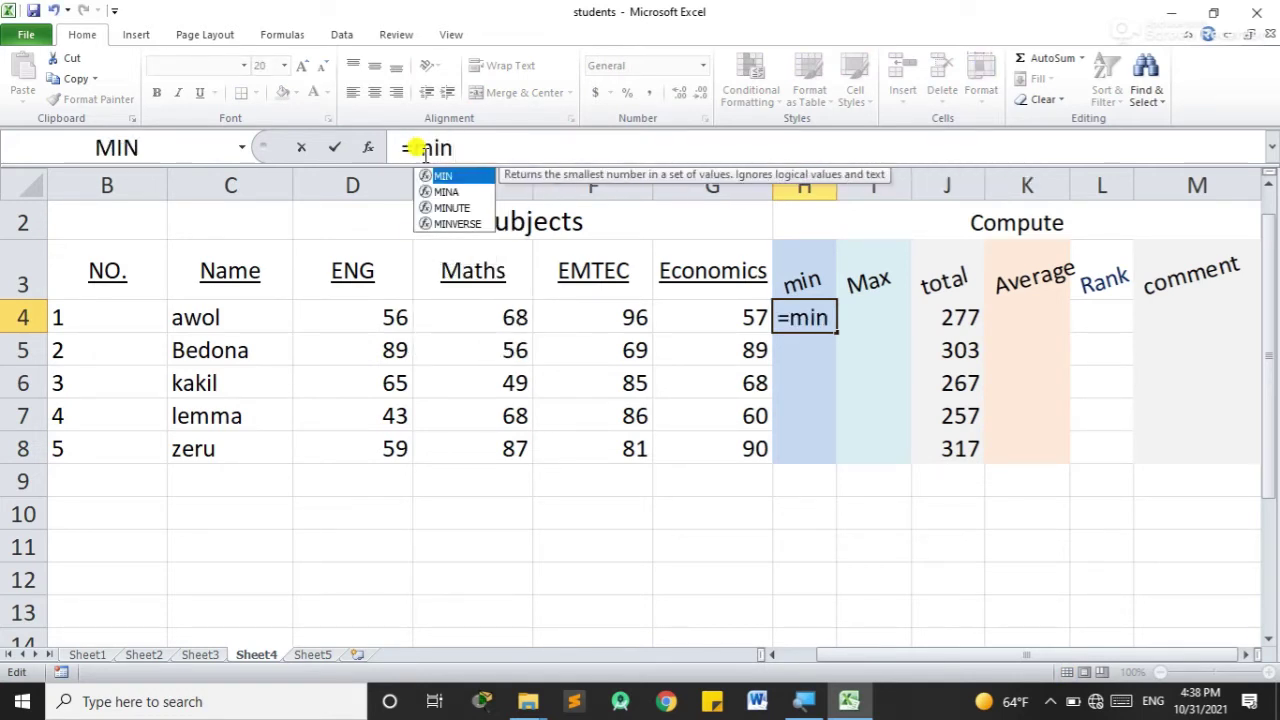
type("(")
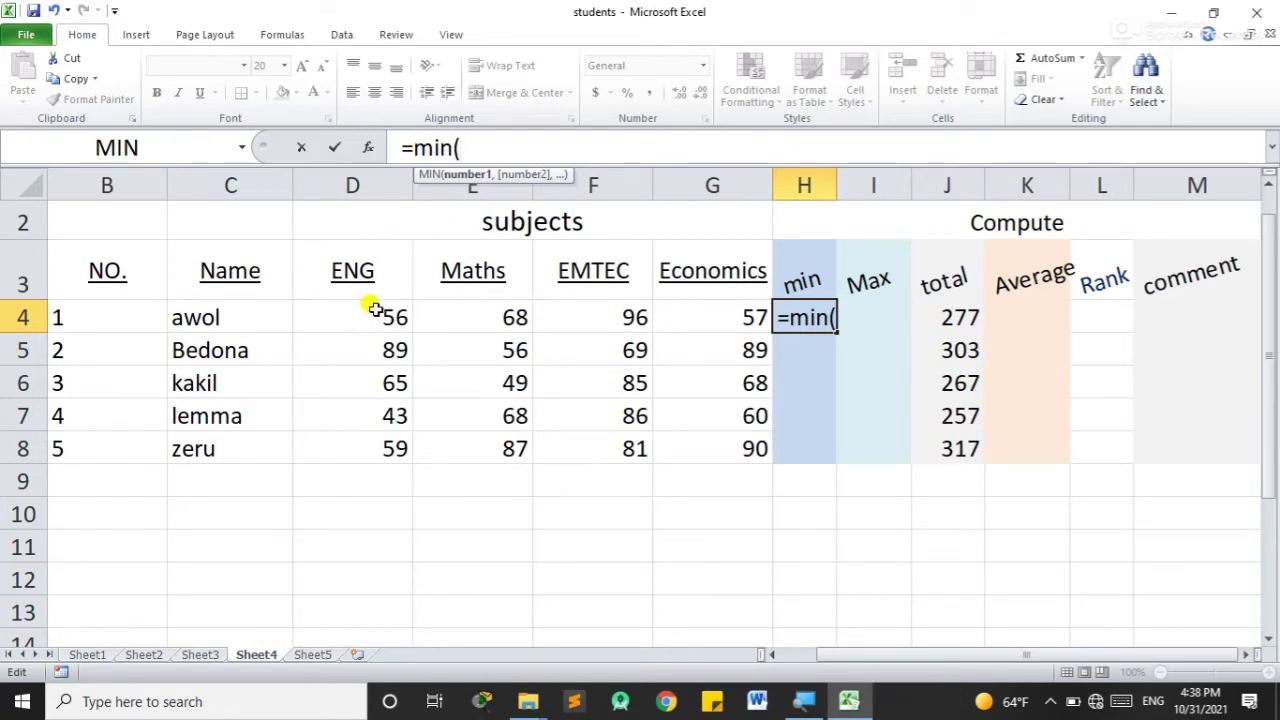
left_click_drag(374, 310, 668, 316)
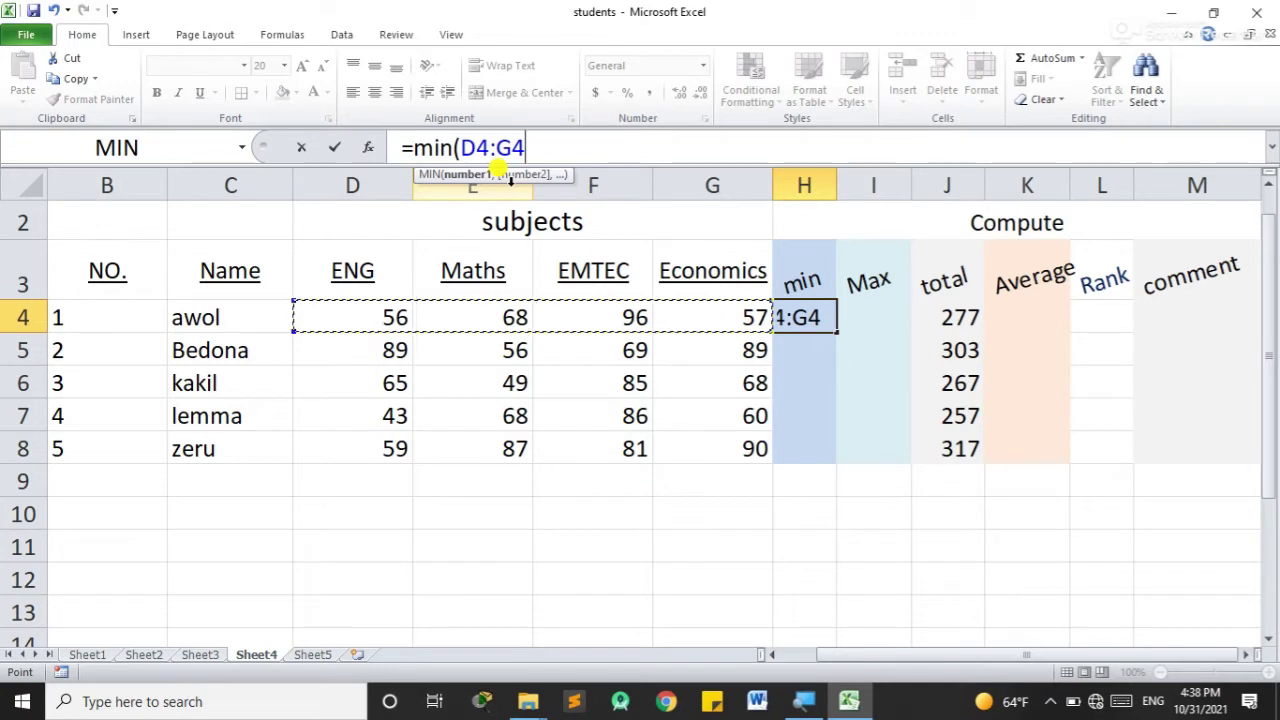
type(")")
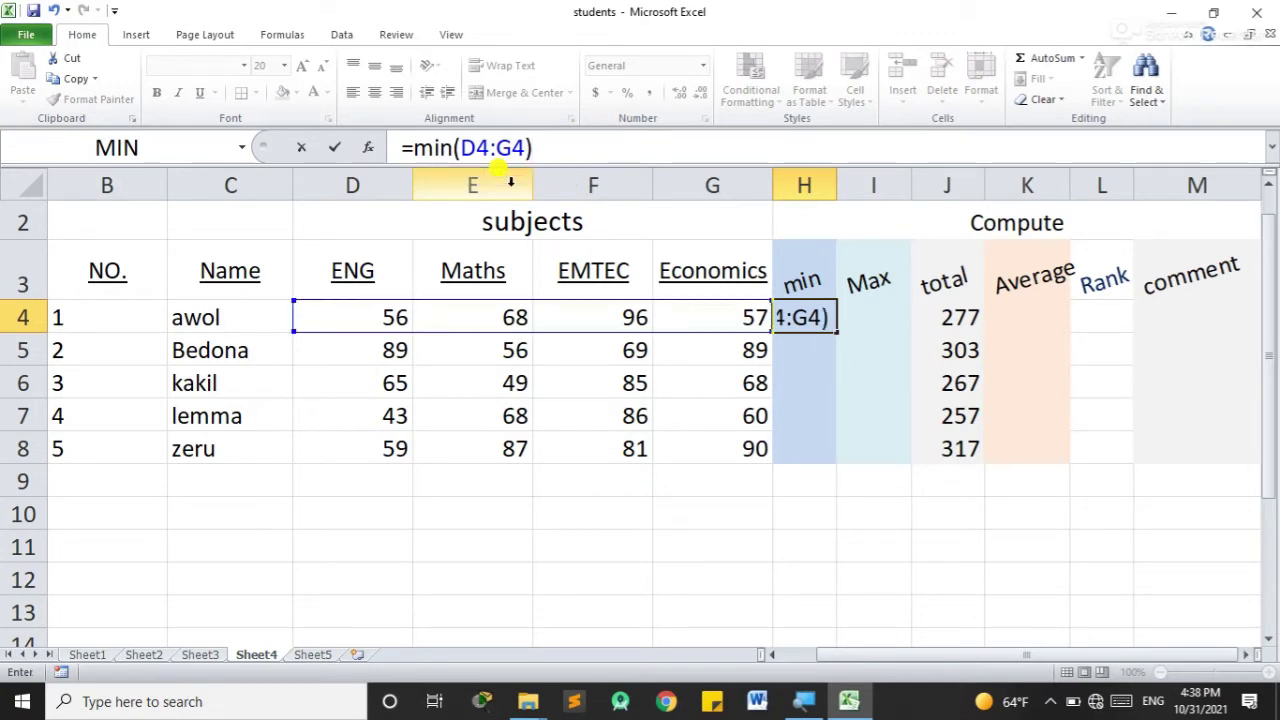
key("Return")
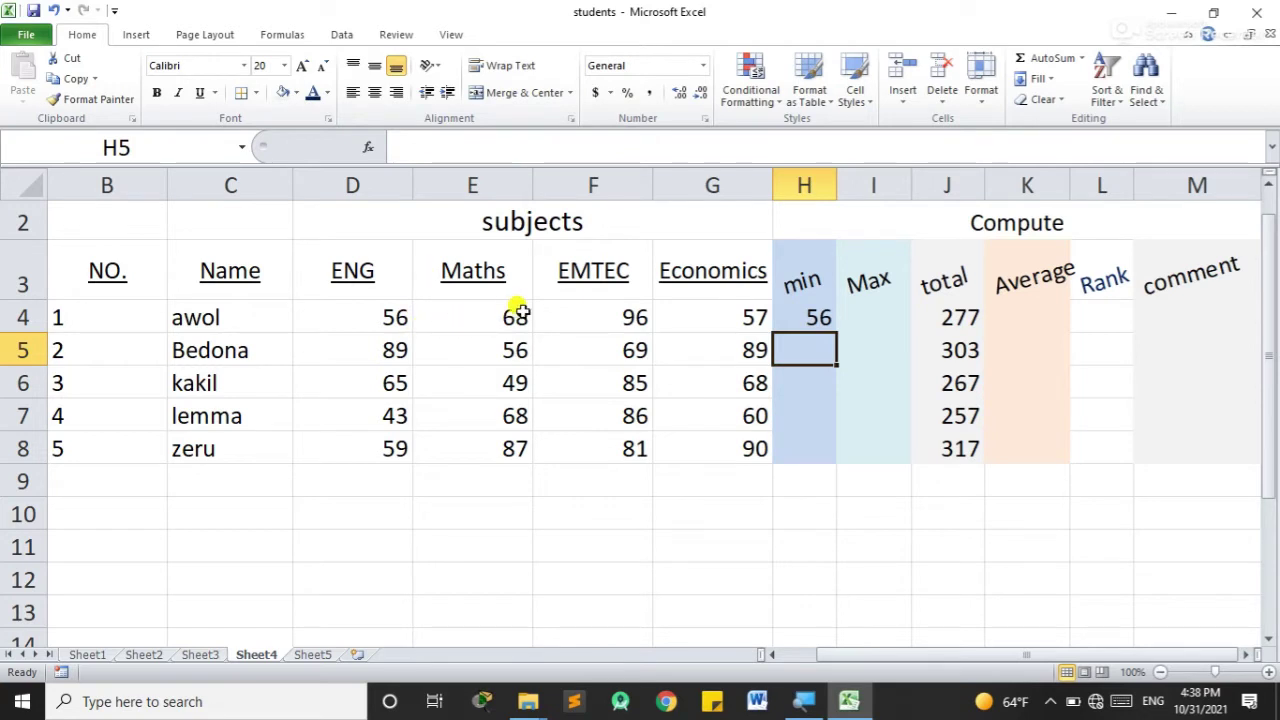
left_click(685, 325)
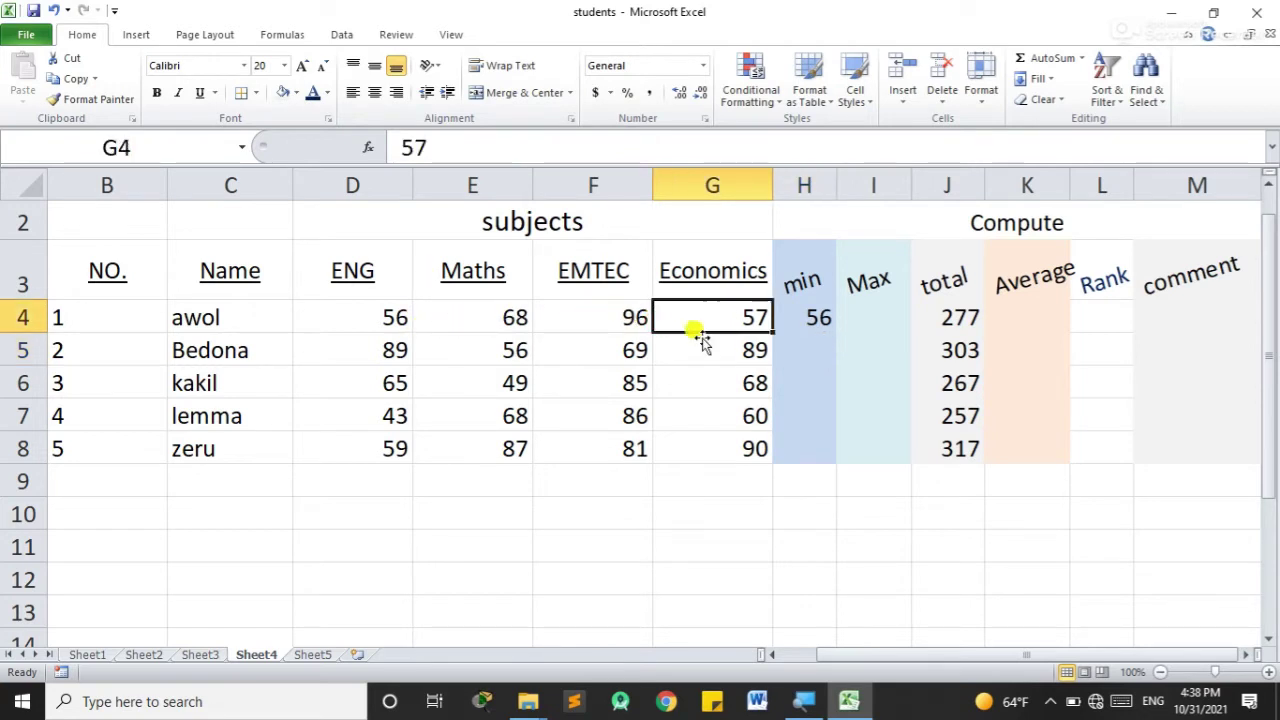
left_click(822, 324)
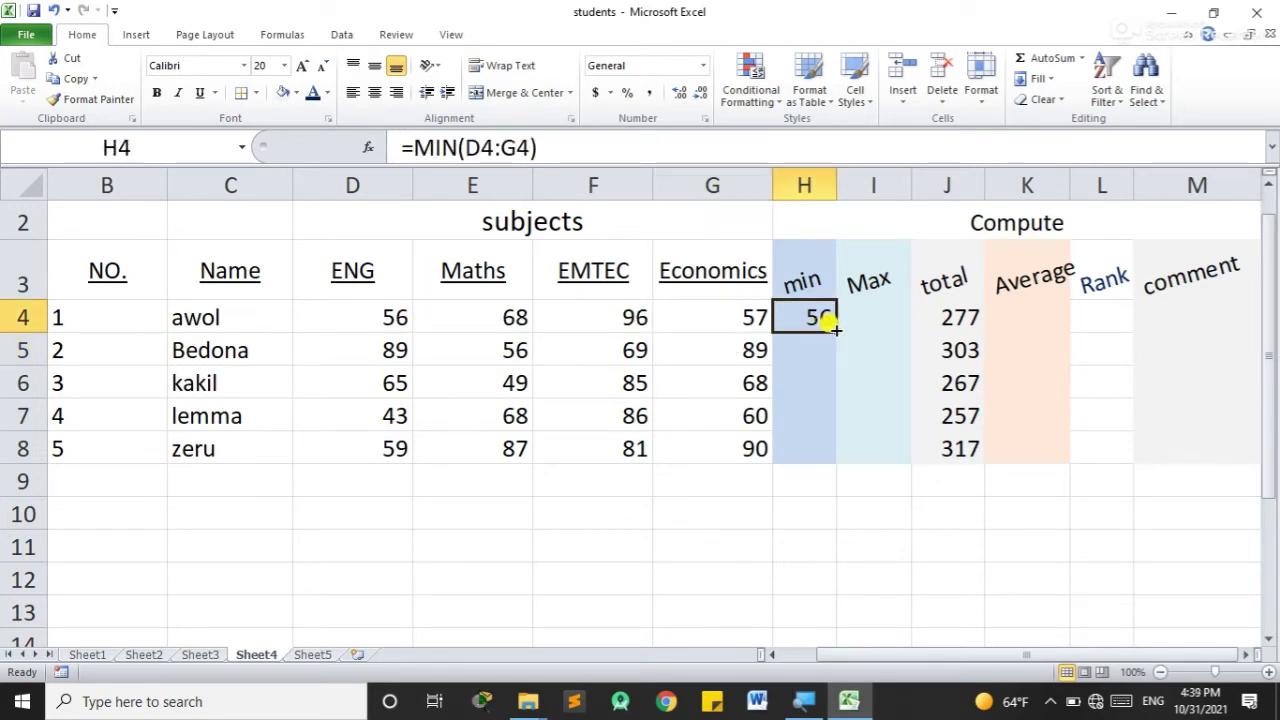
left_click_drag(834, 329, 818, 452)
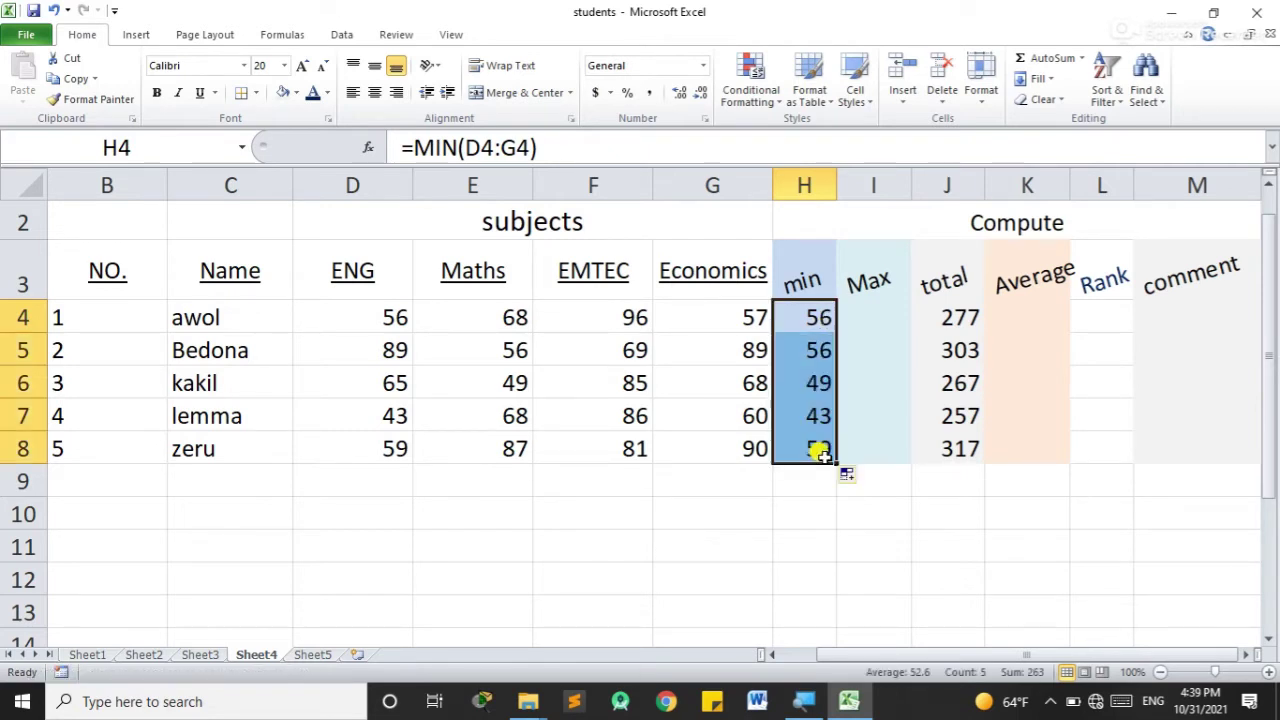
left_click(874, 305)
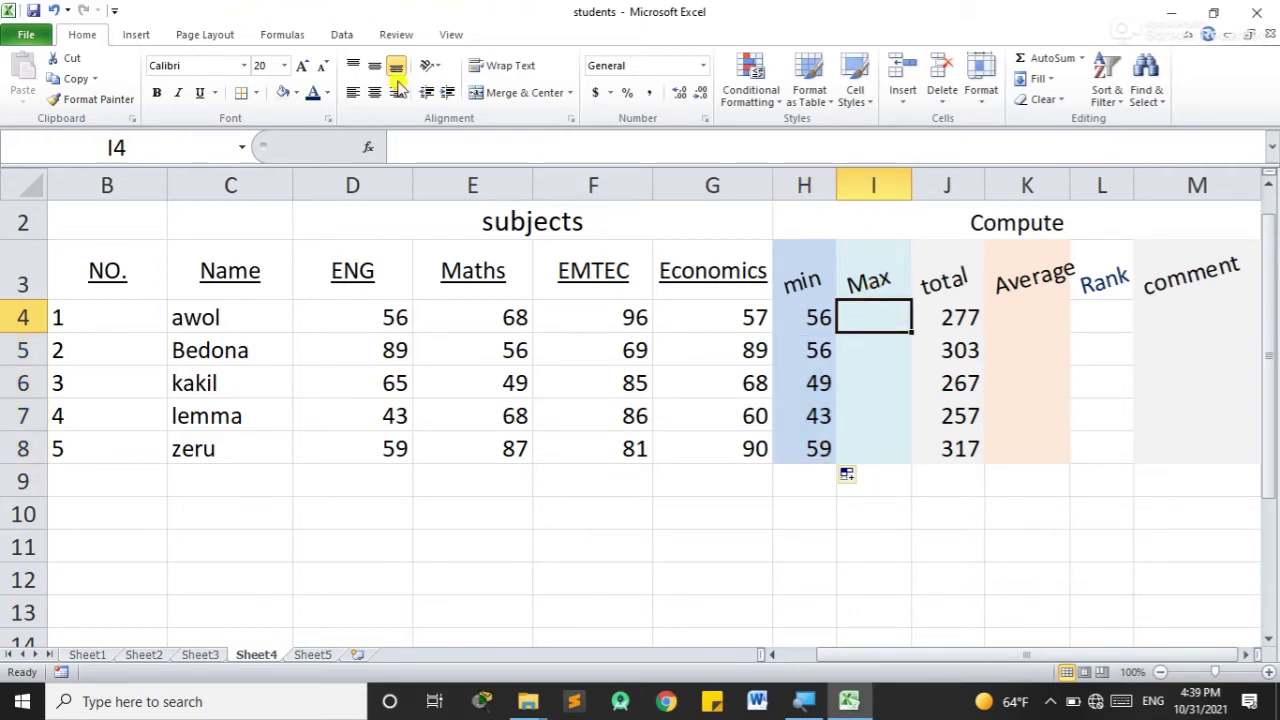
Step: Enter =MAX(D4:G4) in I4 and fill it down to I8, showing 96, 89, 85, 86, 90
left_click(415, 148)
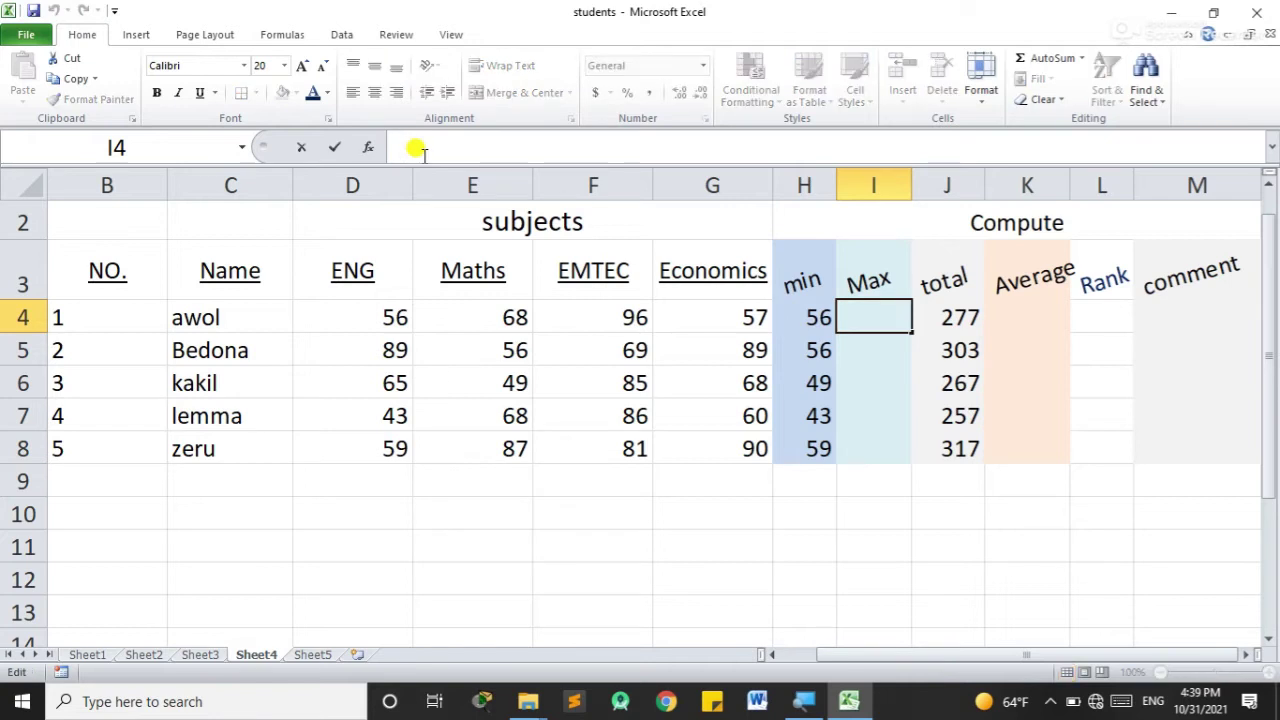
type("=ma")
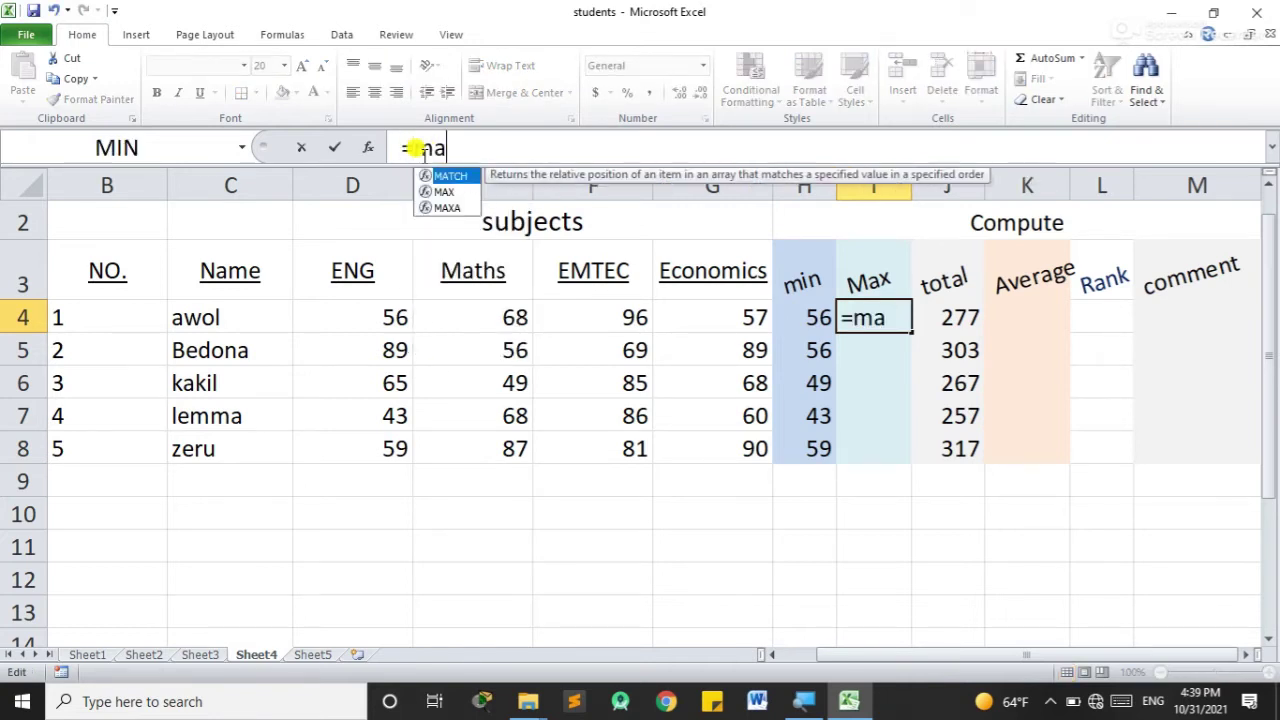
type("x")
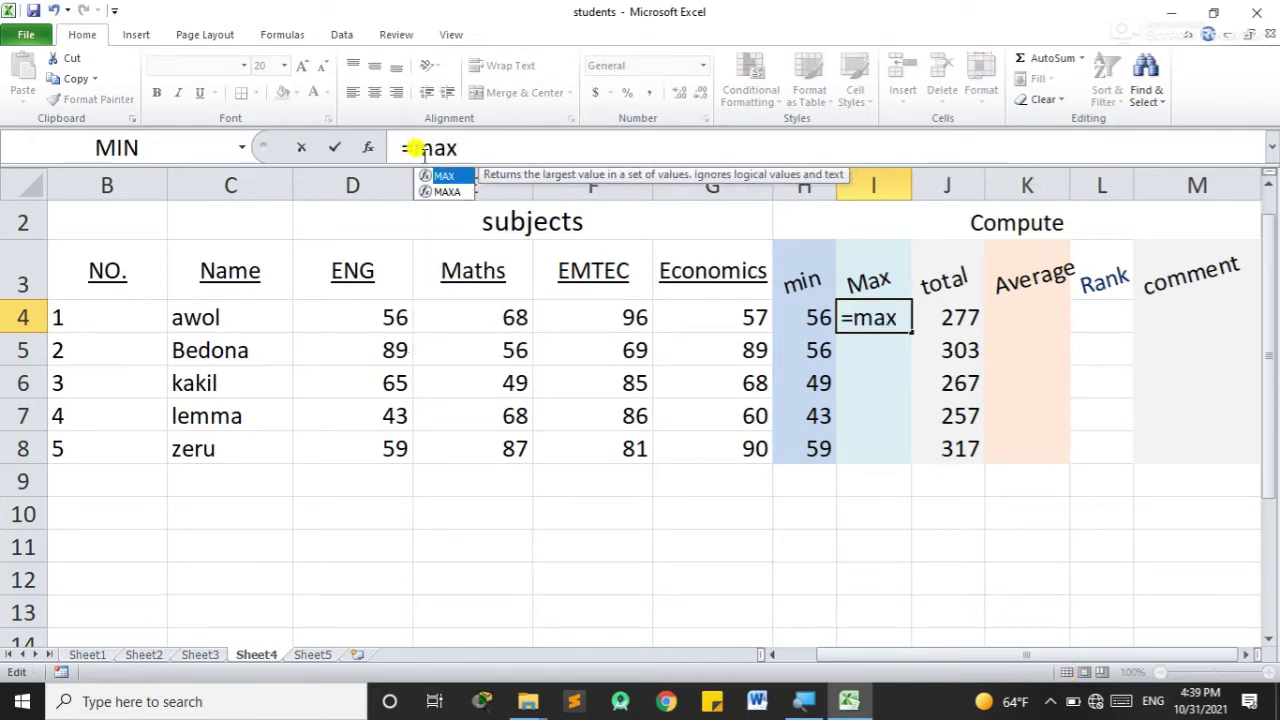
type("(")
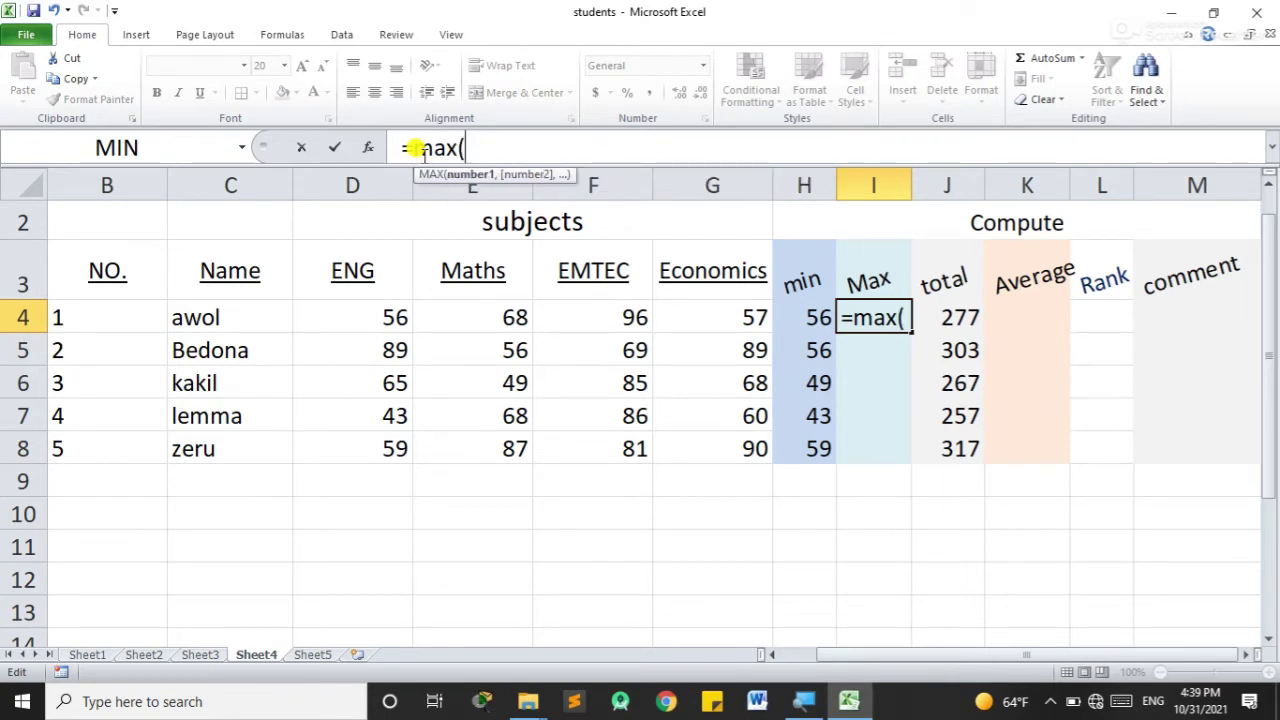
left_click(358, 323)
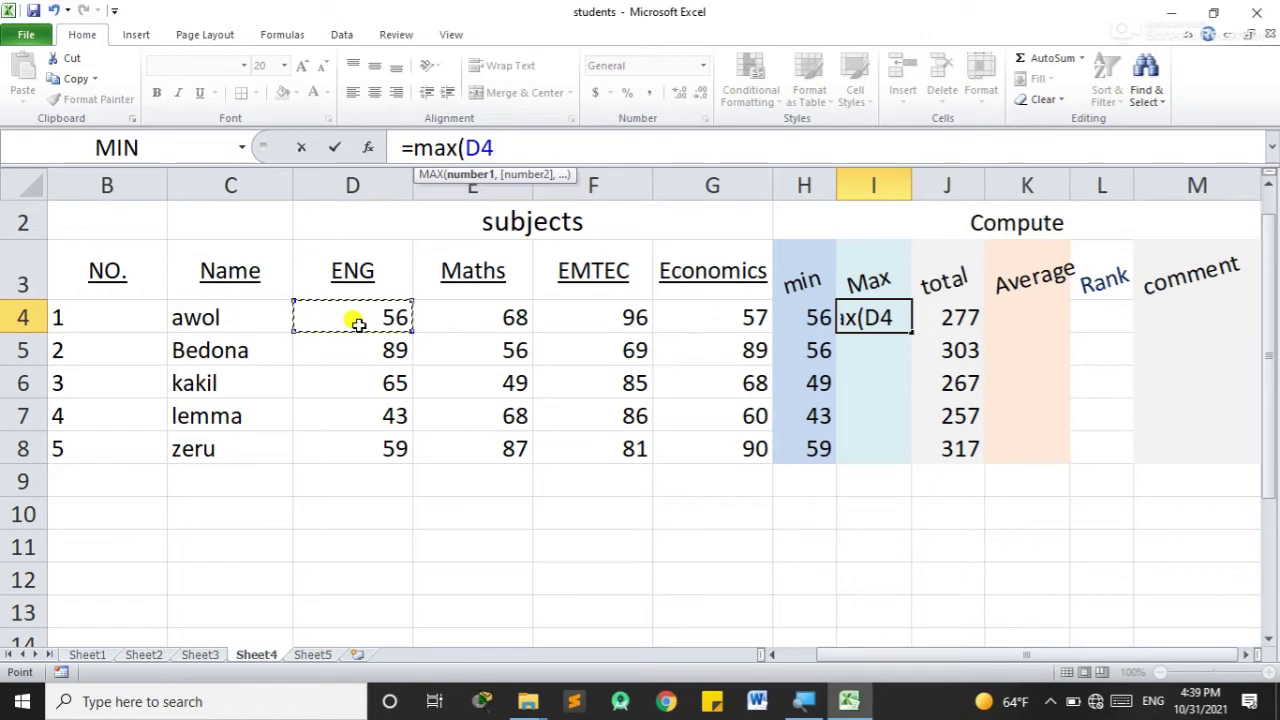
key("F8")
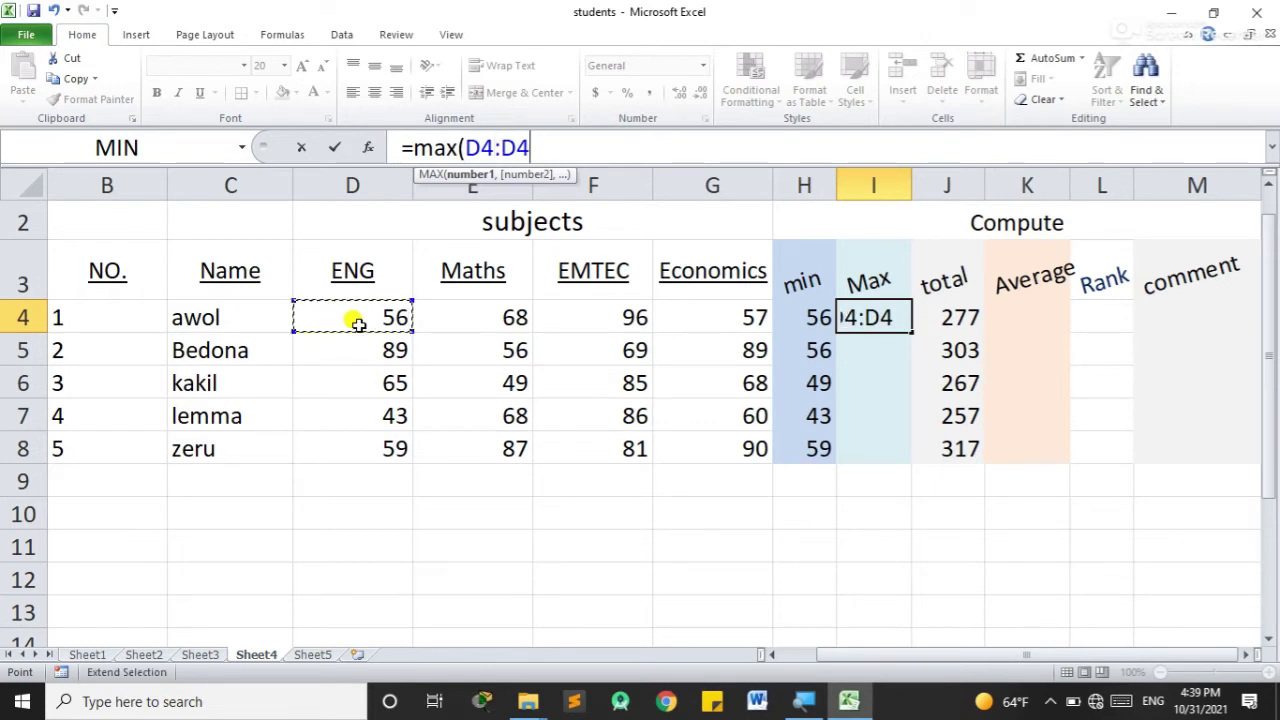
key("BackSpace")
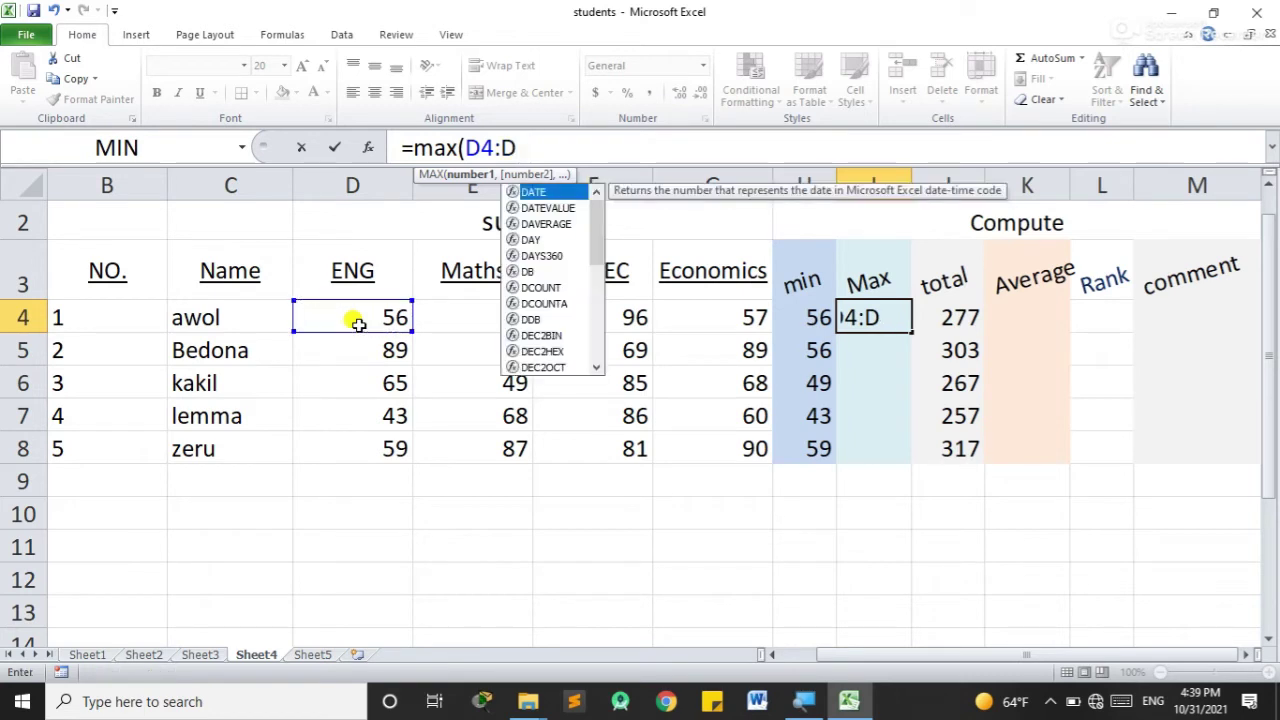
key("BackSpace")
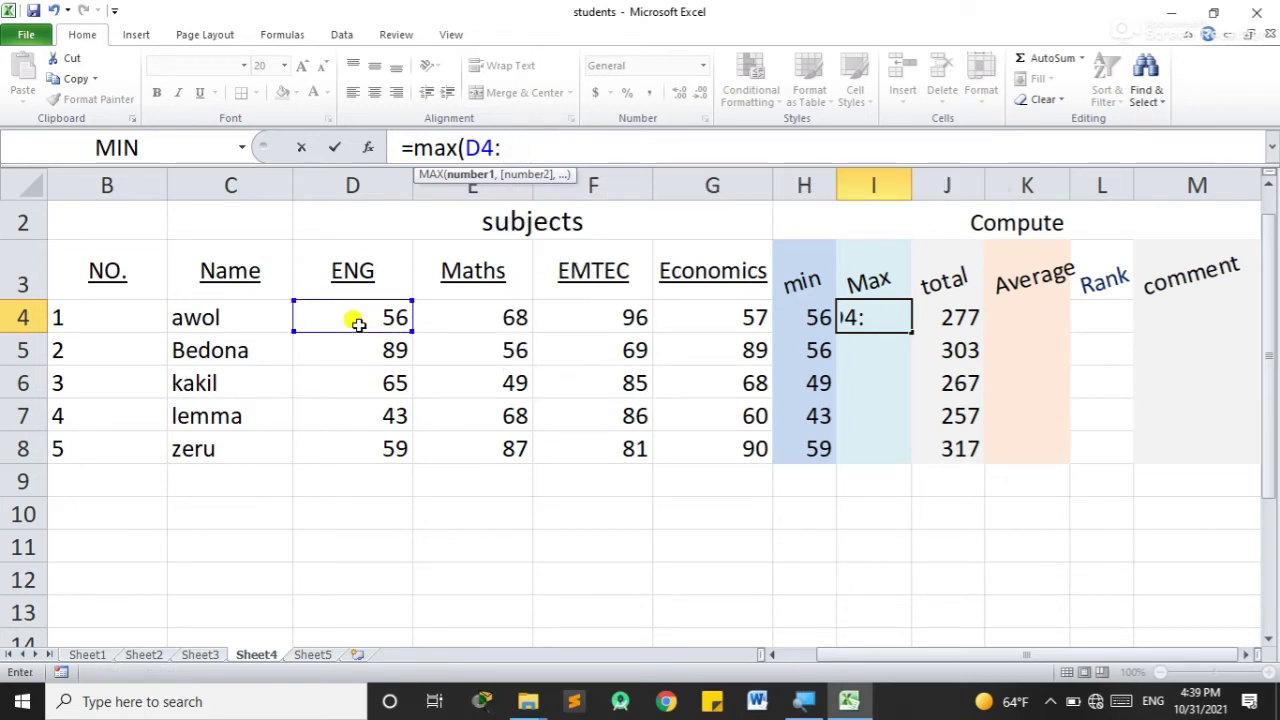
type("G4")
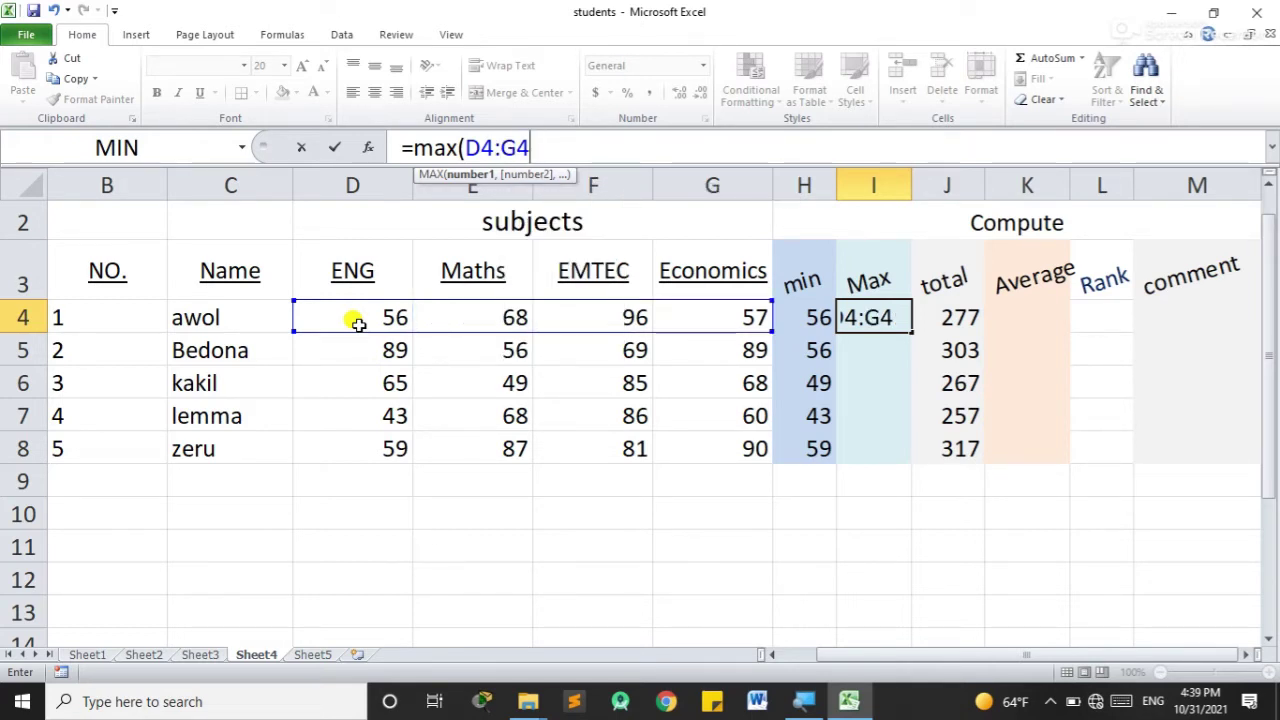
type(")")
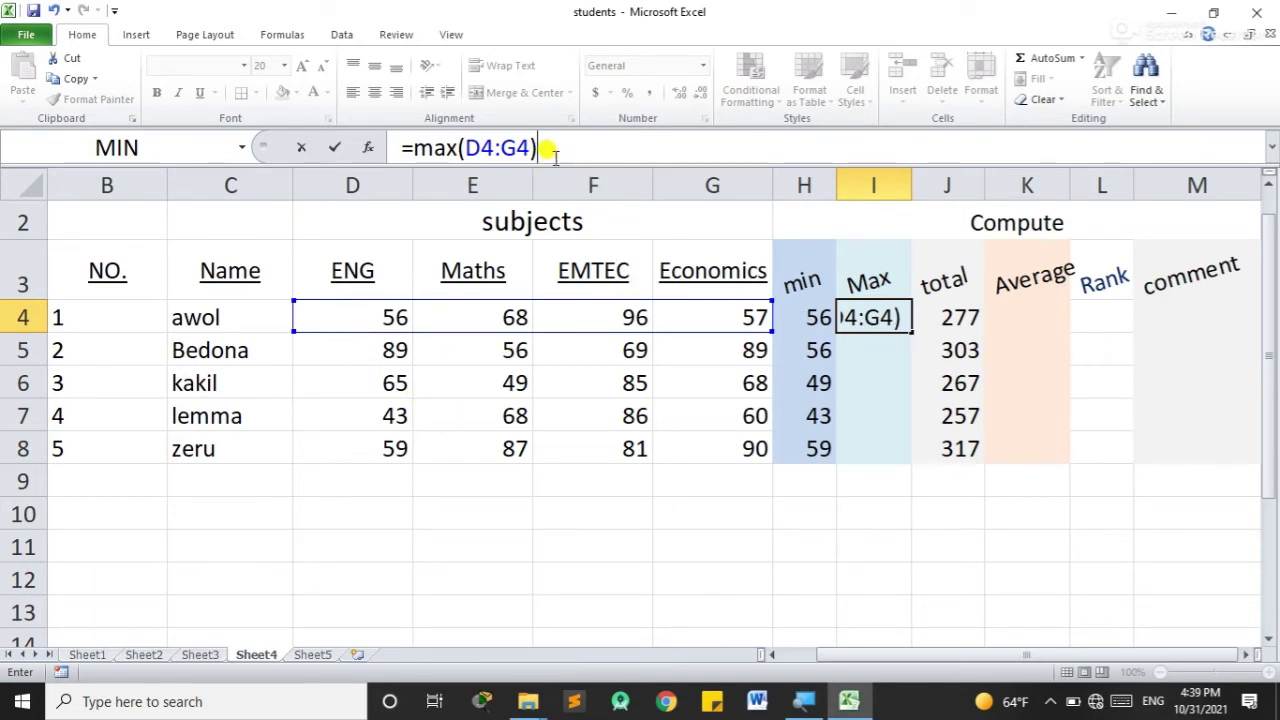
left_click_drag(553, 150, 396, 148)
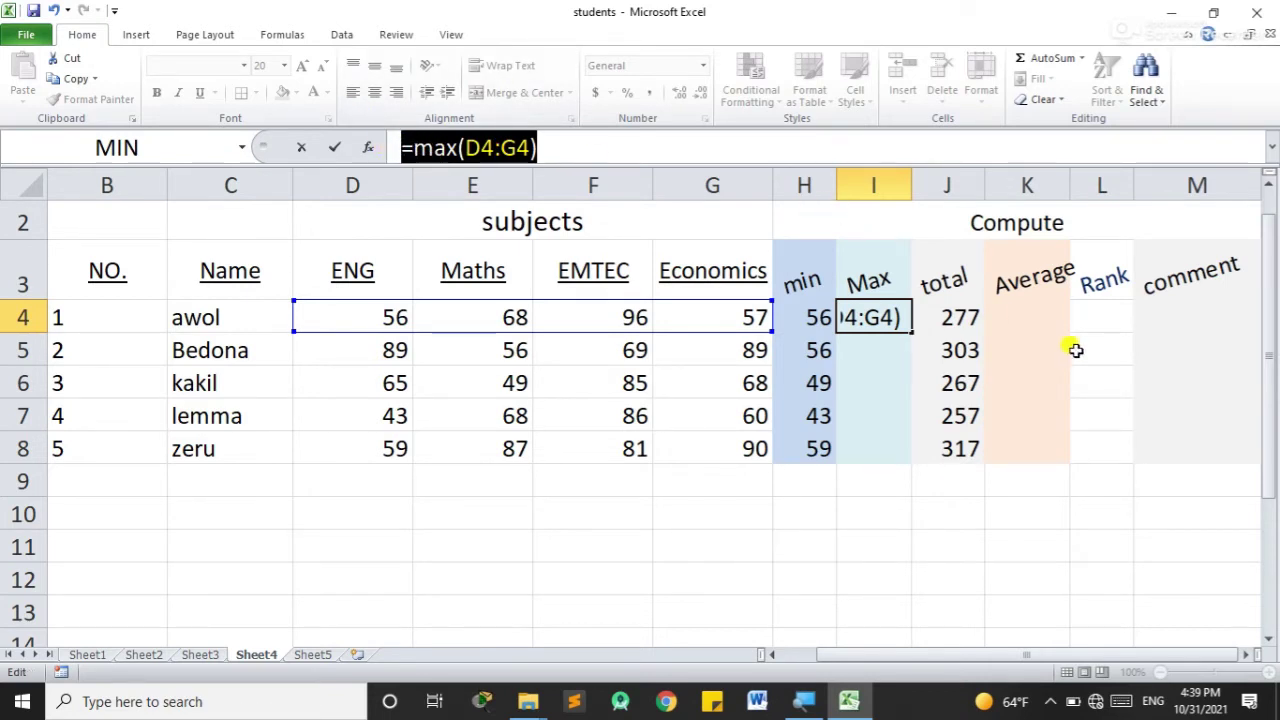
left_click(557, 150)
key("Return")
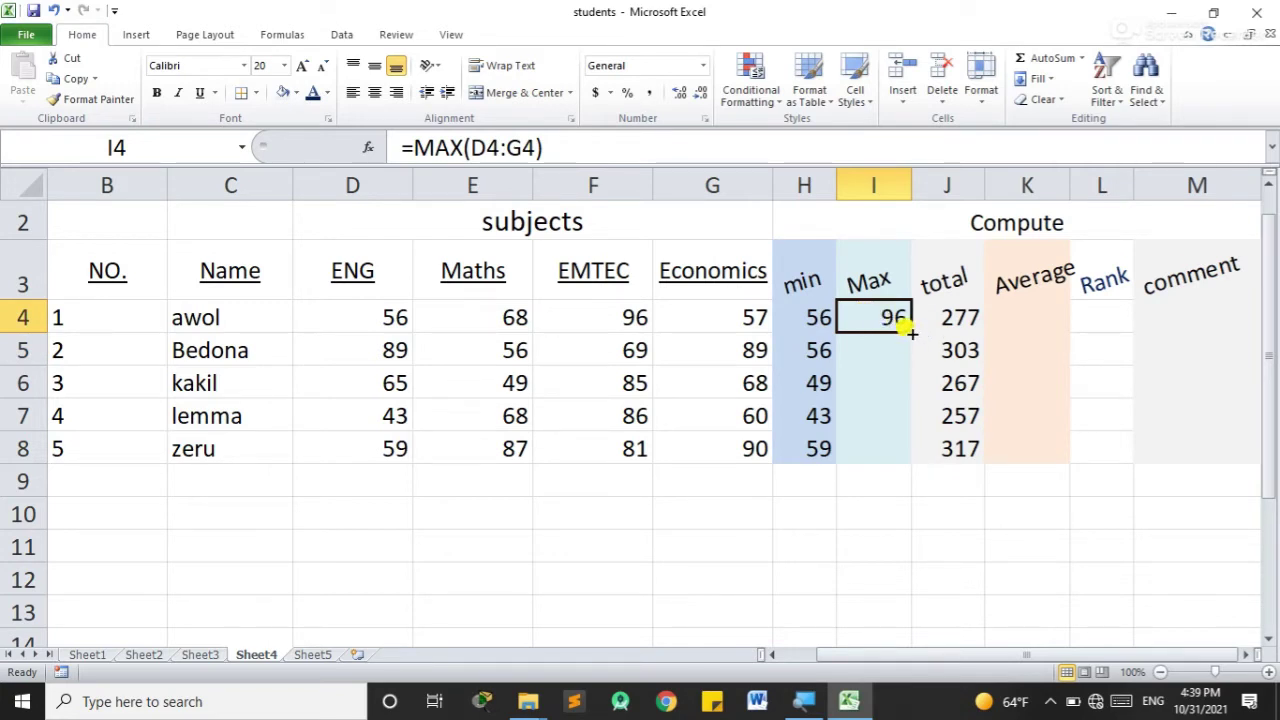
left_click_drag(910, 333, 915, 457)
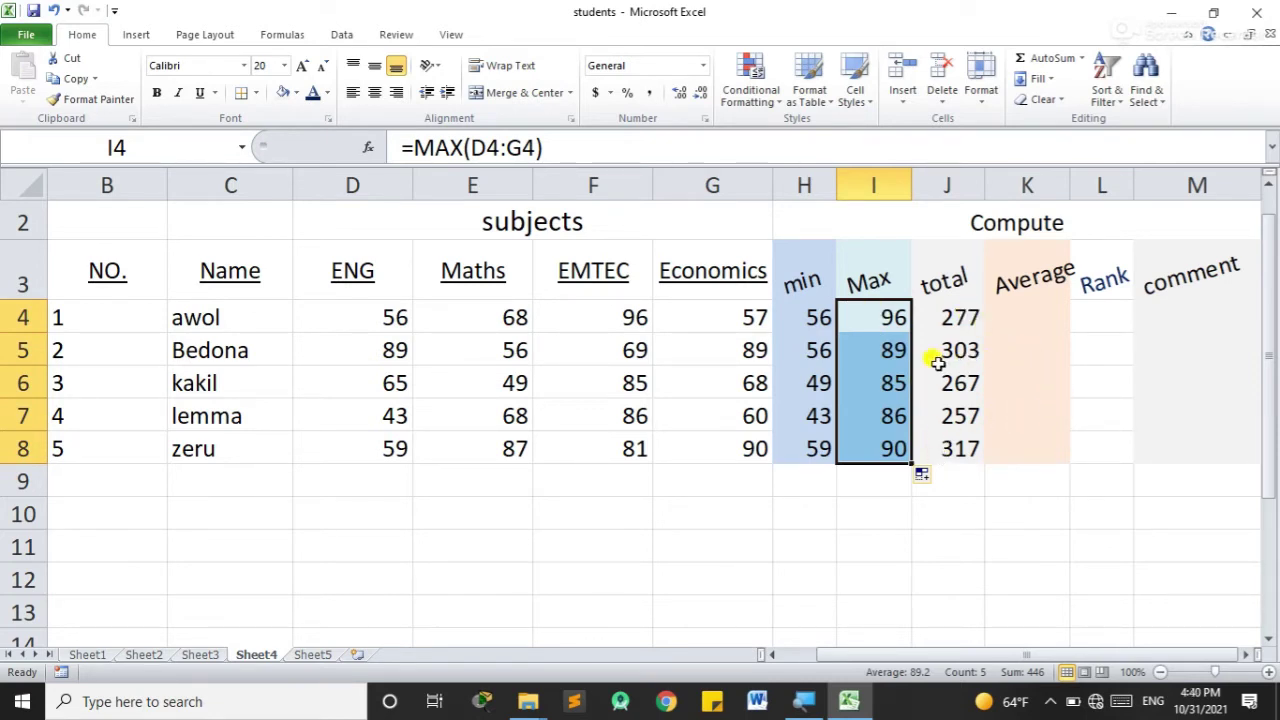
left_click(1020, 313)
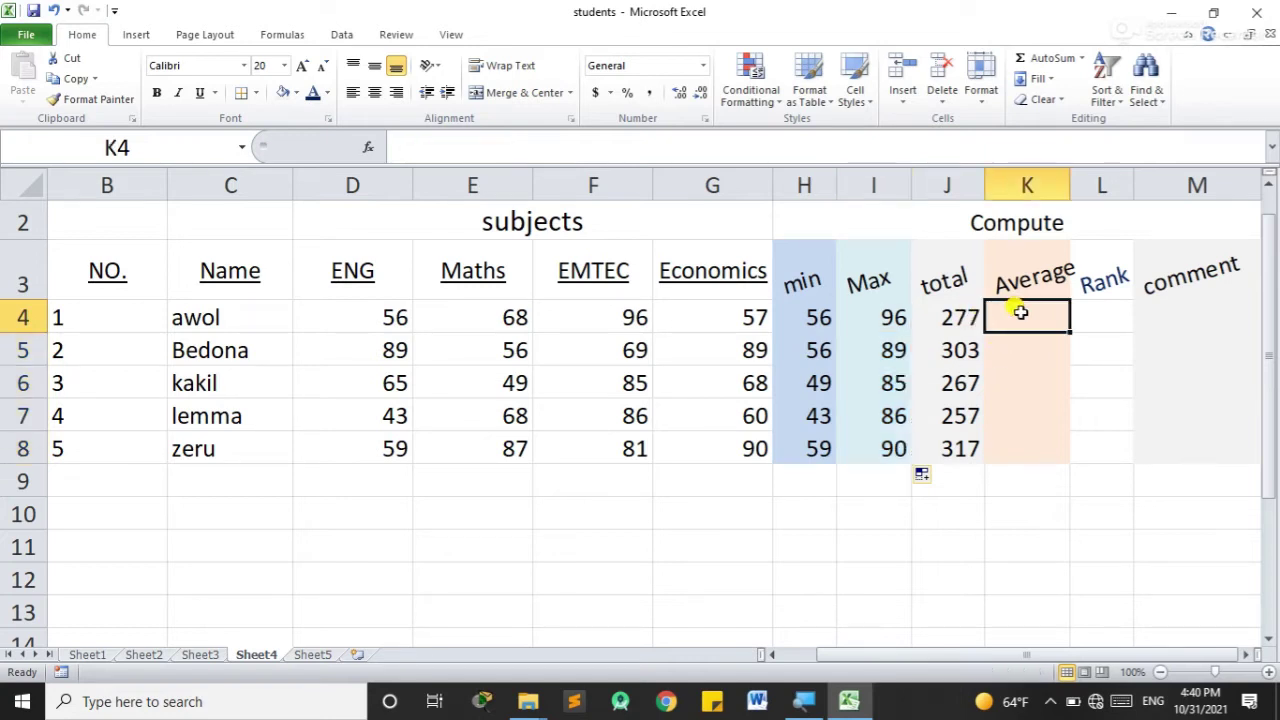
left_click(430, 150)
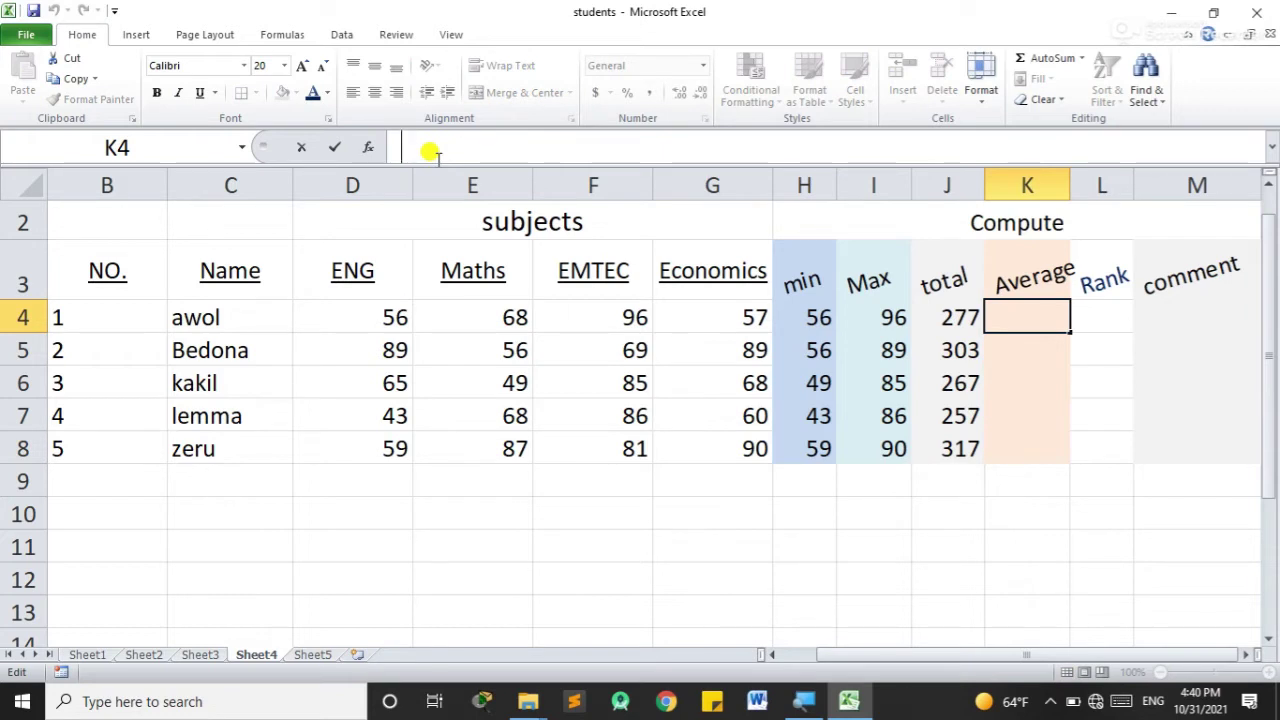
type("=")
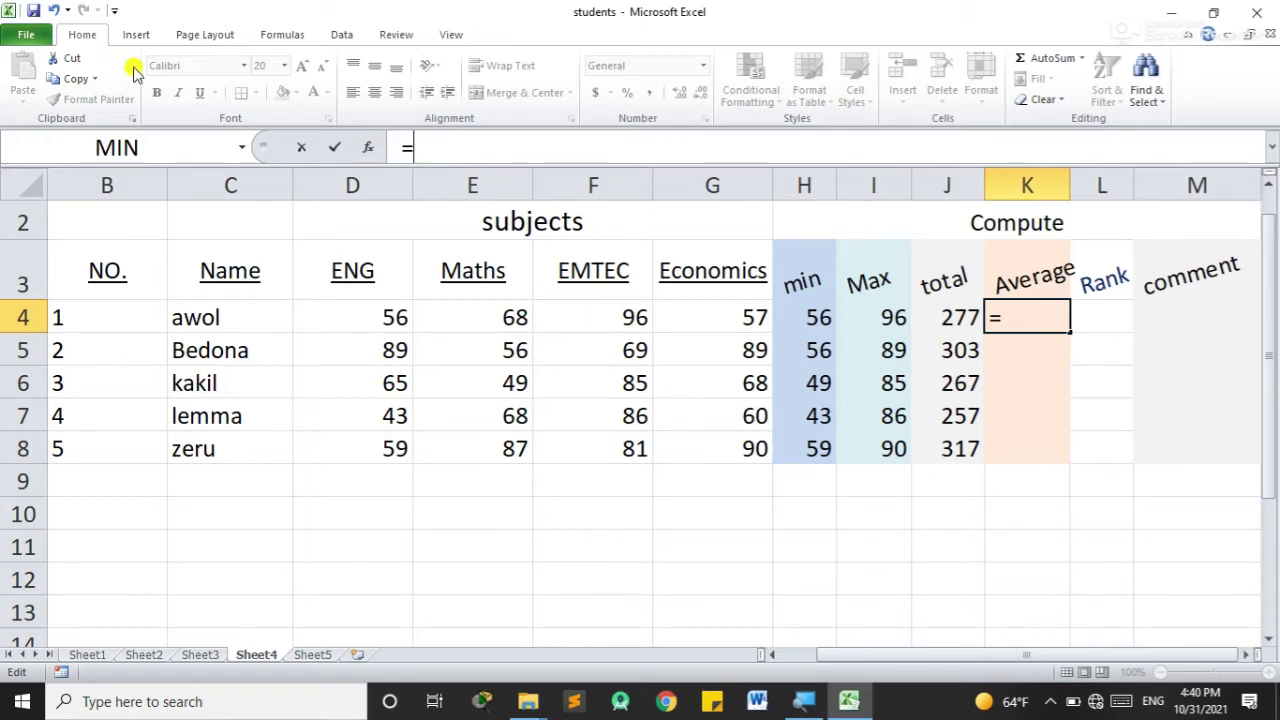
type("ave")
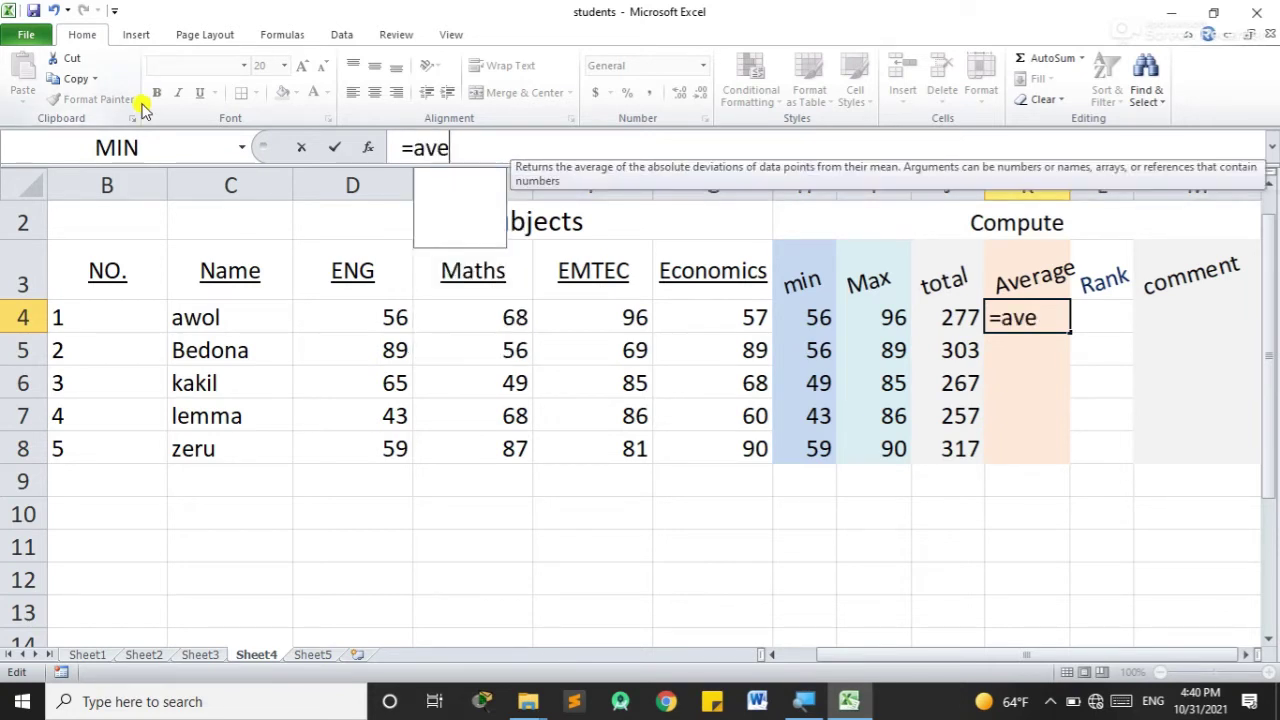
type("rag")
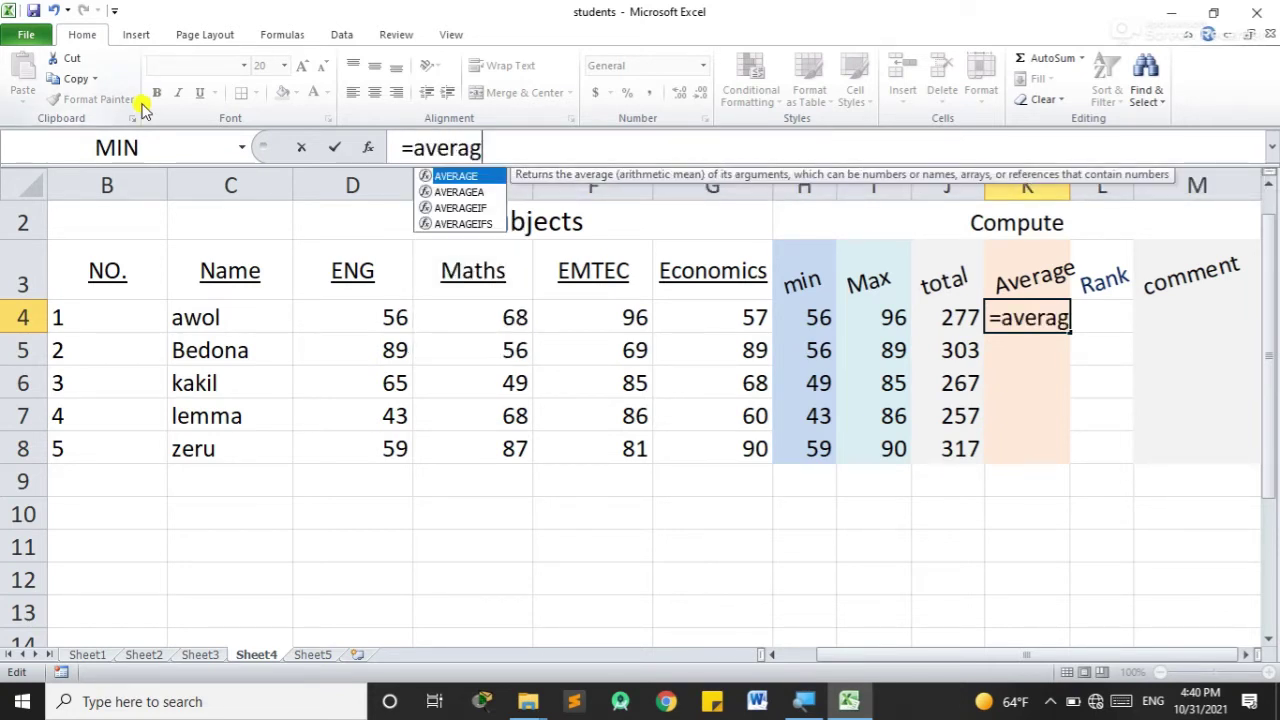
key("Return")
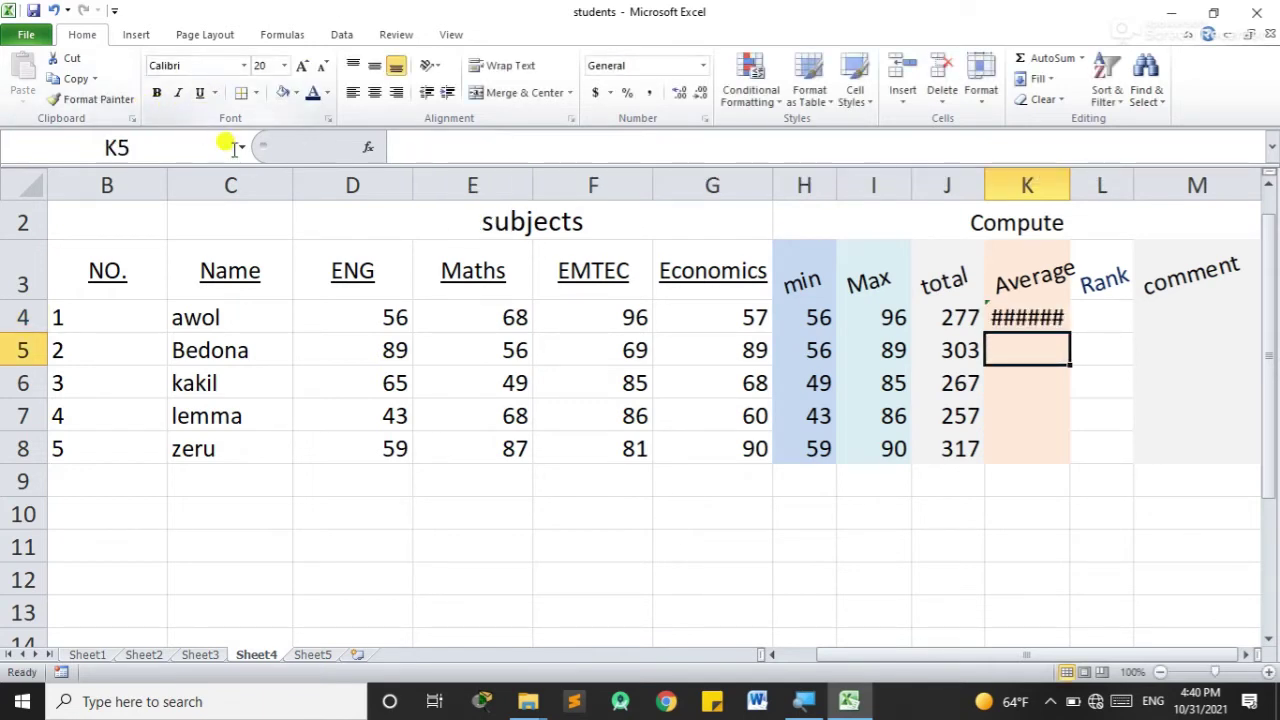
double_click(1025, 313)
key("BackSpace")
key("BackSpace")
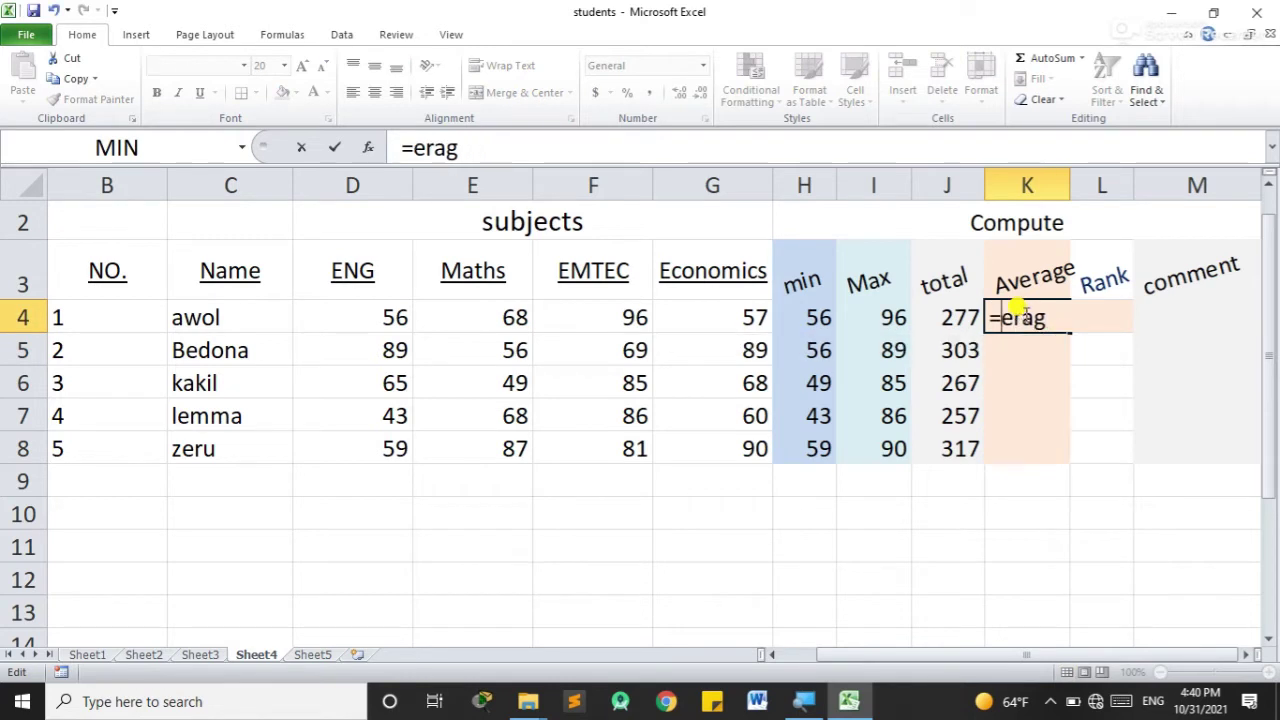
key("BackSpace")
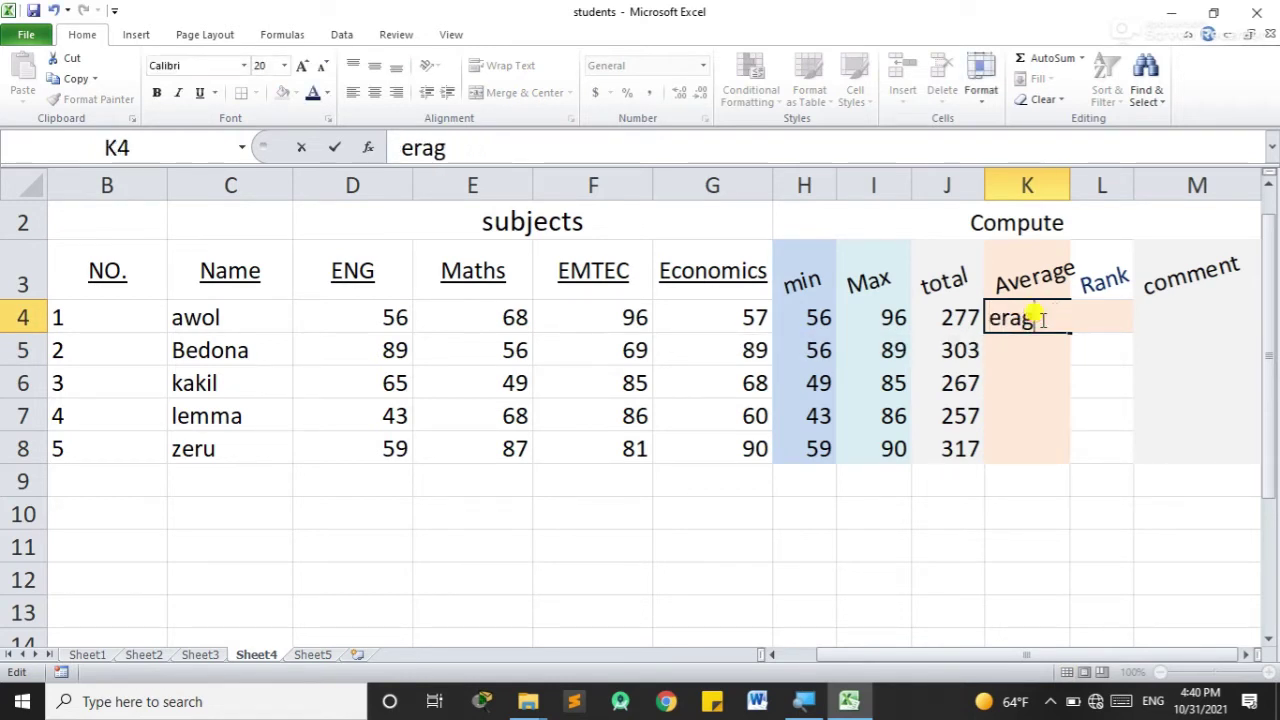
key("BackSpace")
key("BackSpace")
key("BackSpace")
key("BackSpace")
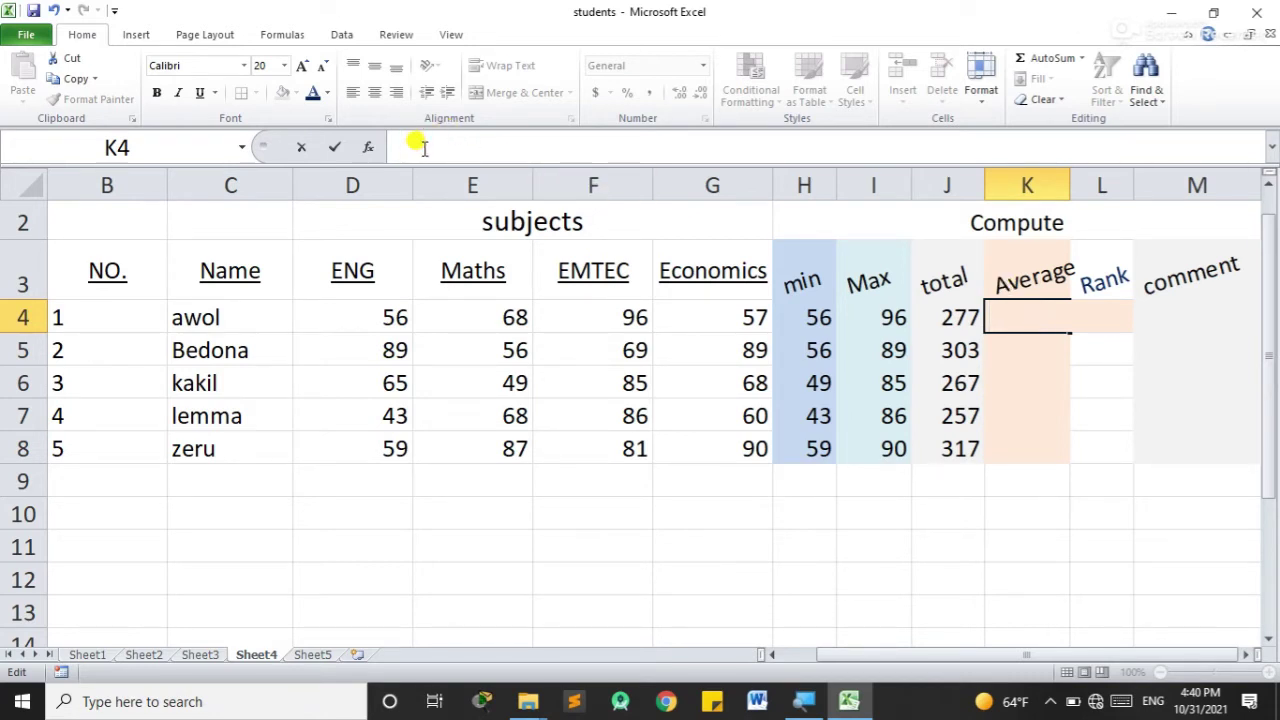
Step: Enter =AVERAGE(D4:G4) in K4, giving 69.25, and fill it down to K8
type("=a")
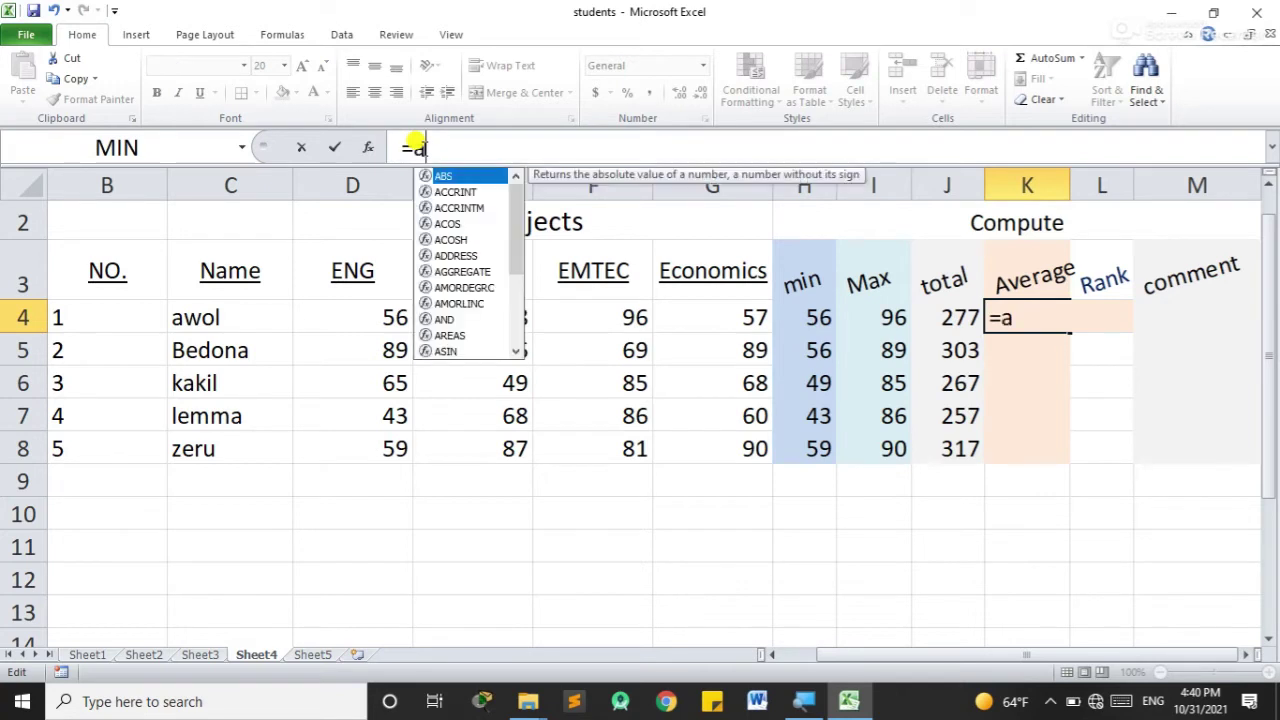
type("verag")
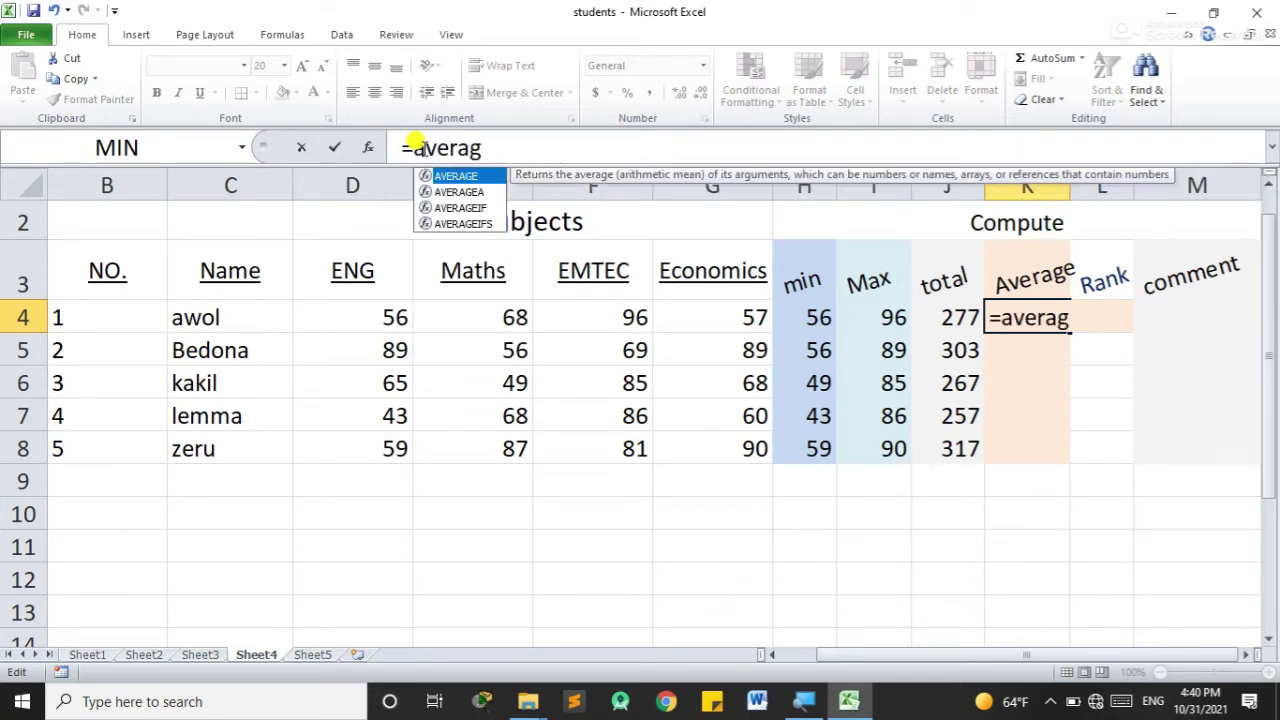
type("e")
type("(")
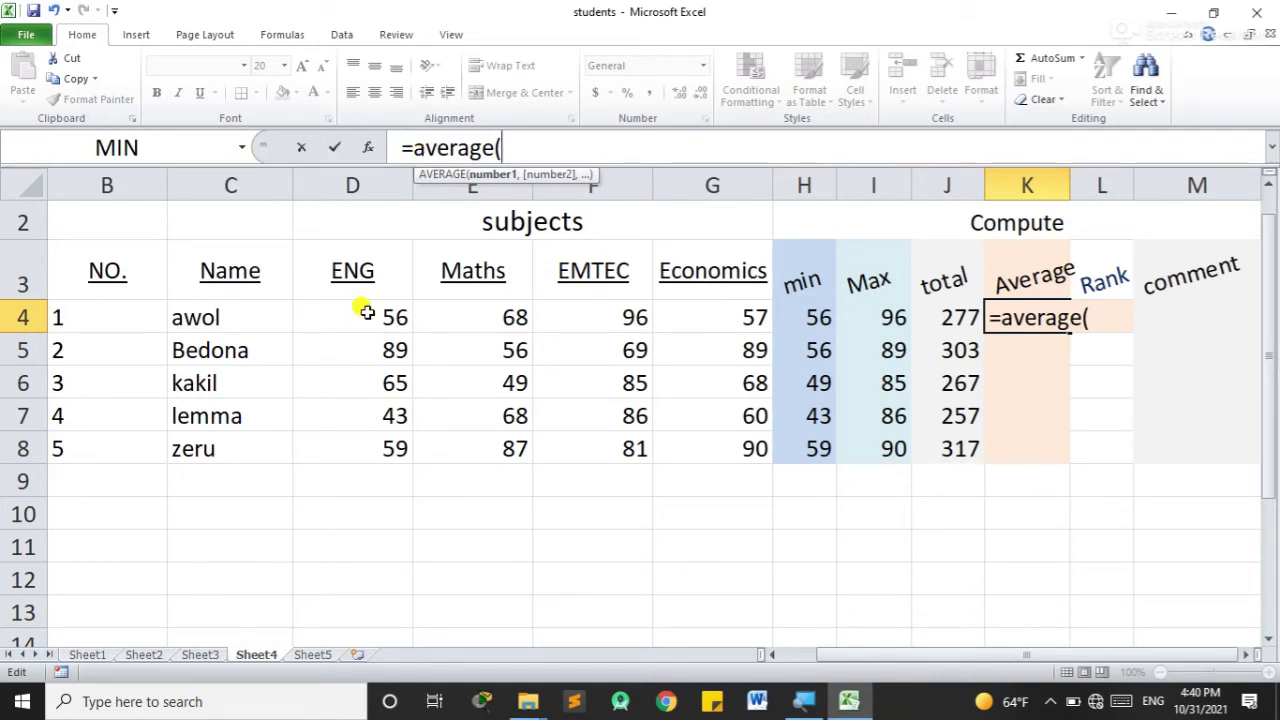
left_click_drag(367, 313, 714, 320)
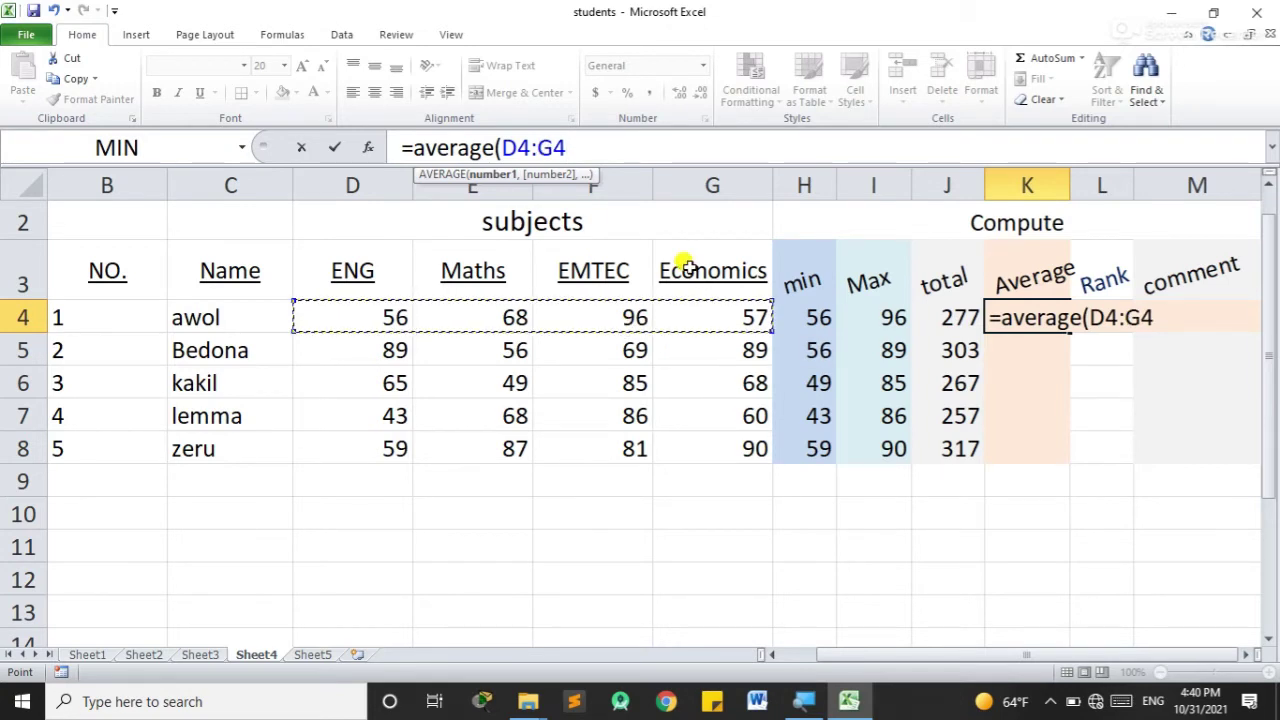
type(")")
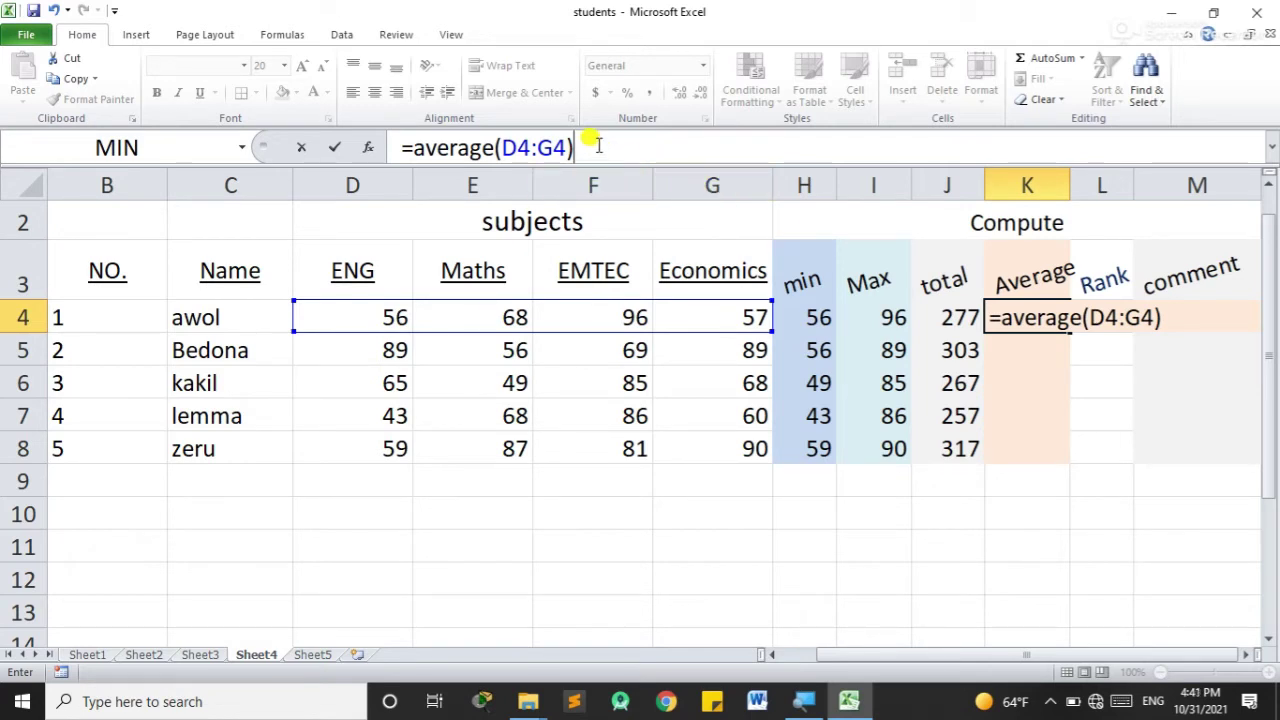
mouse_move(584, 145)
left_mouse_down()
mouse_move(400, 145)
mouse_move(580, 150)
left_mouse_up()
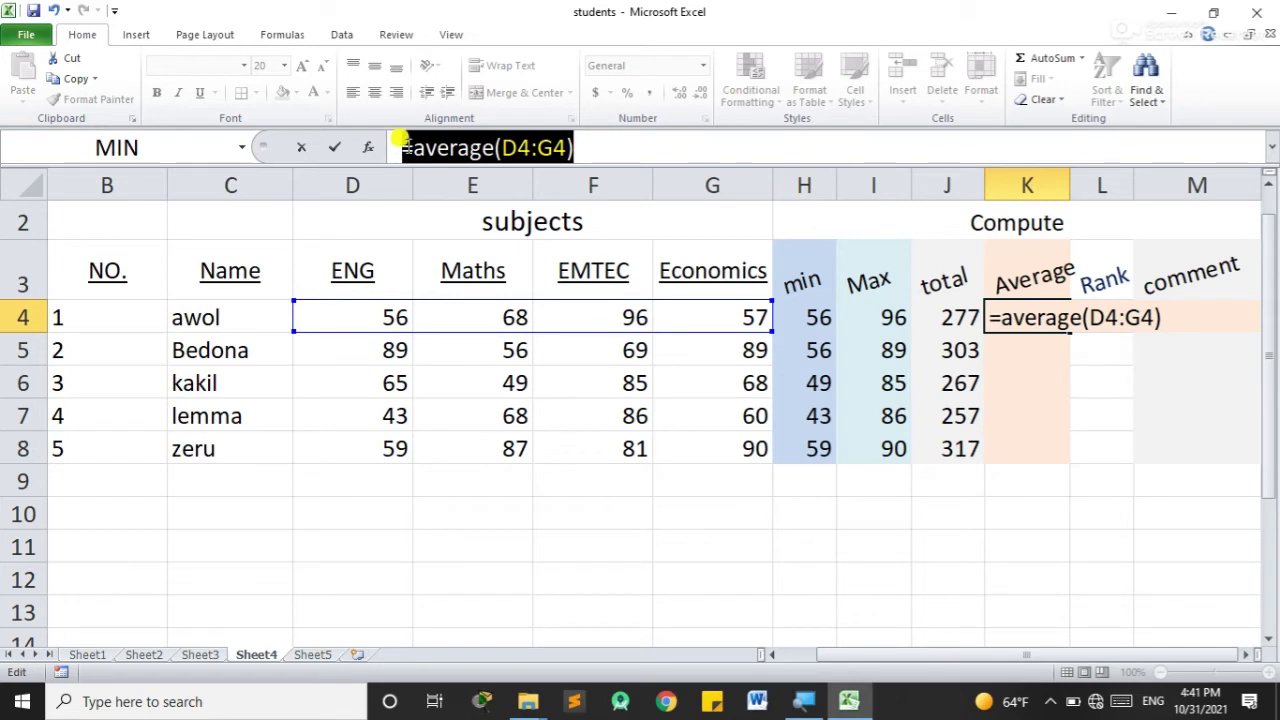
left_click(585, 149)
key("Return")
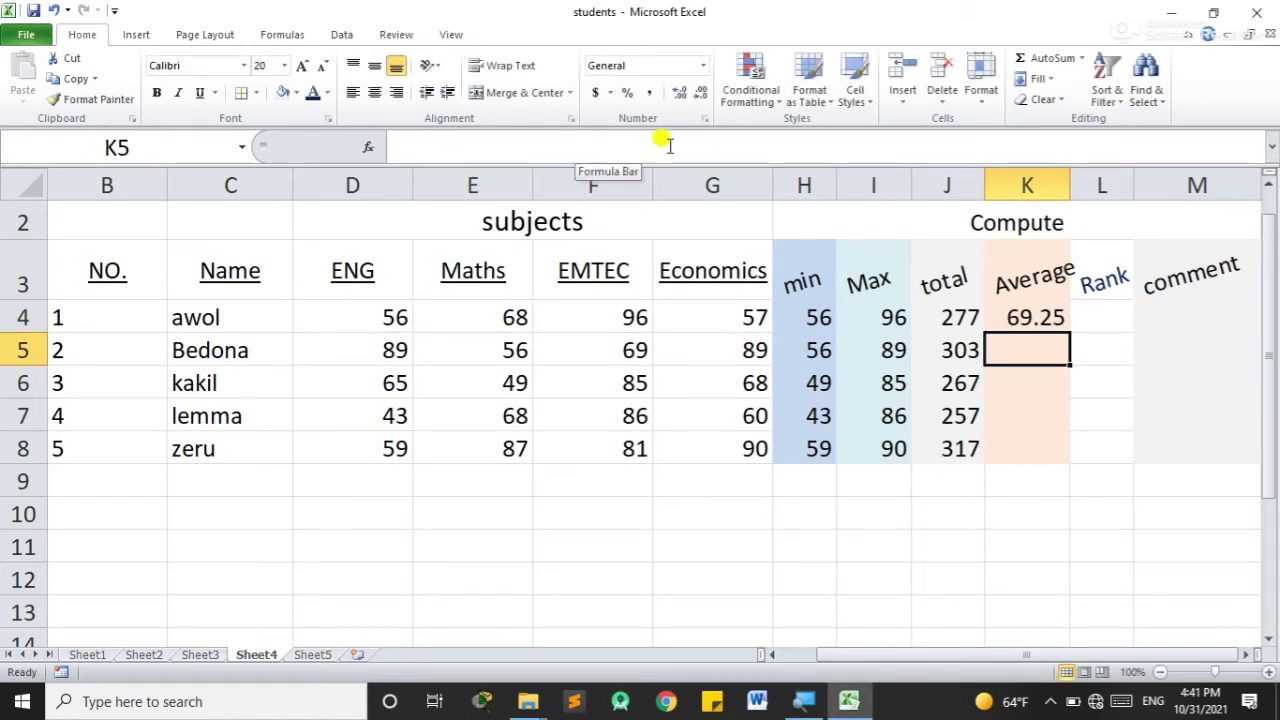
left_click(1038, 318)
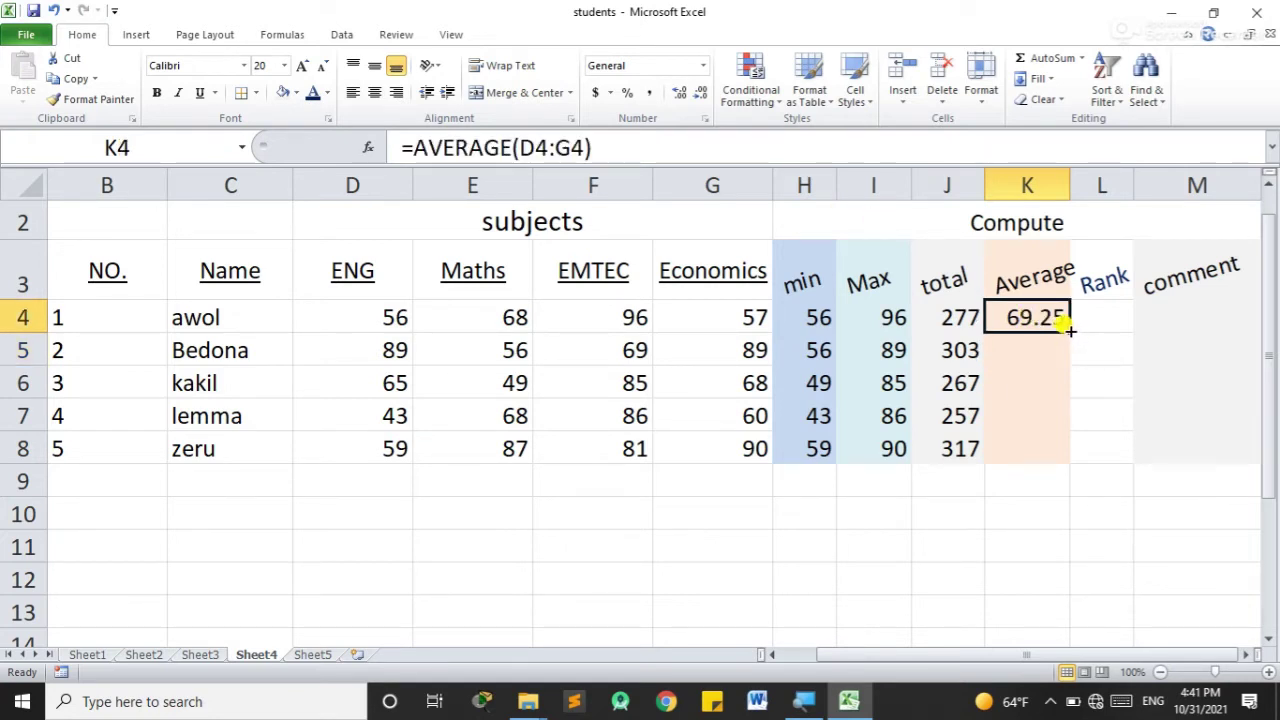
left_click_drag(1068, 328, 1068, 452)
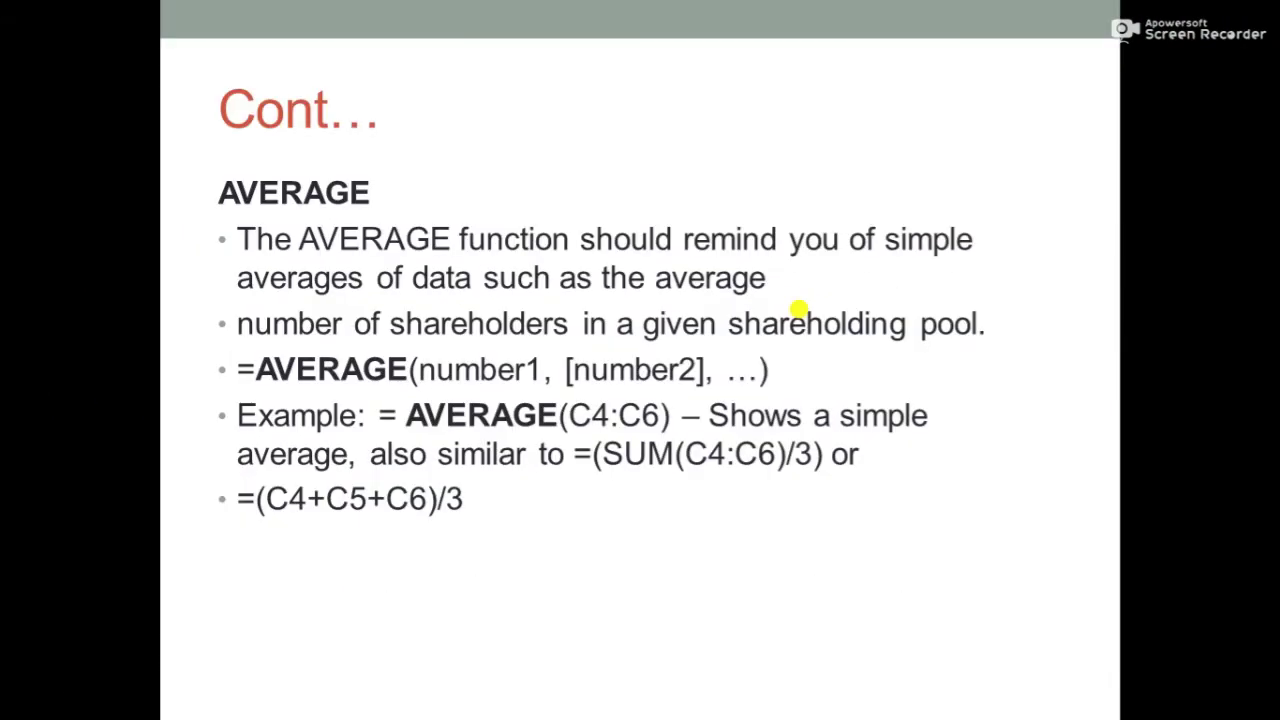
Step: Advance the lecture slideshow past the IF Function slide to the RANK function slide
key("Right")
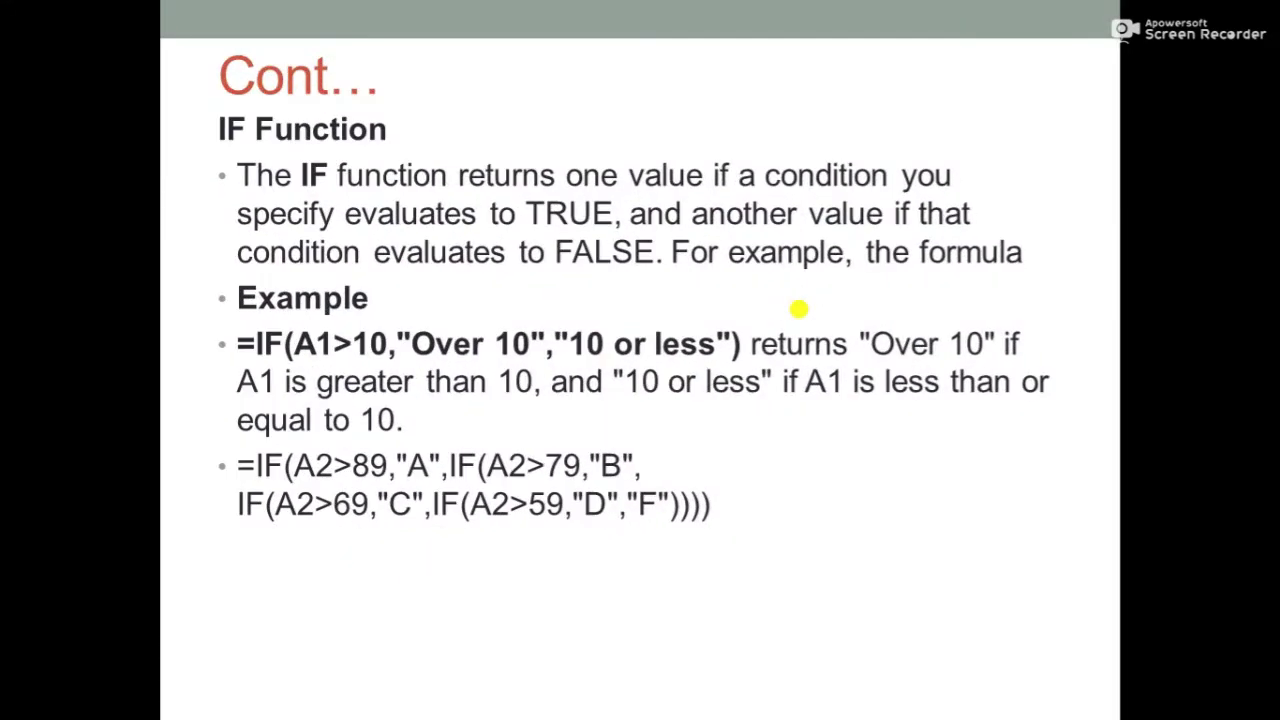
key("Right")
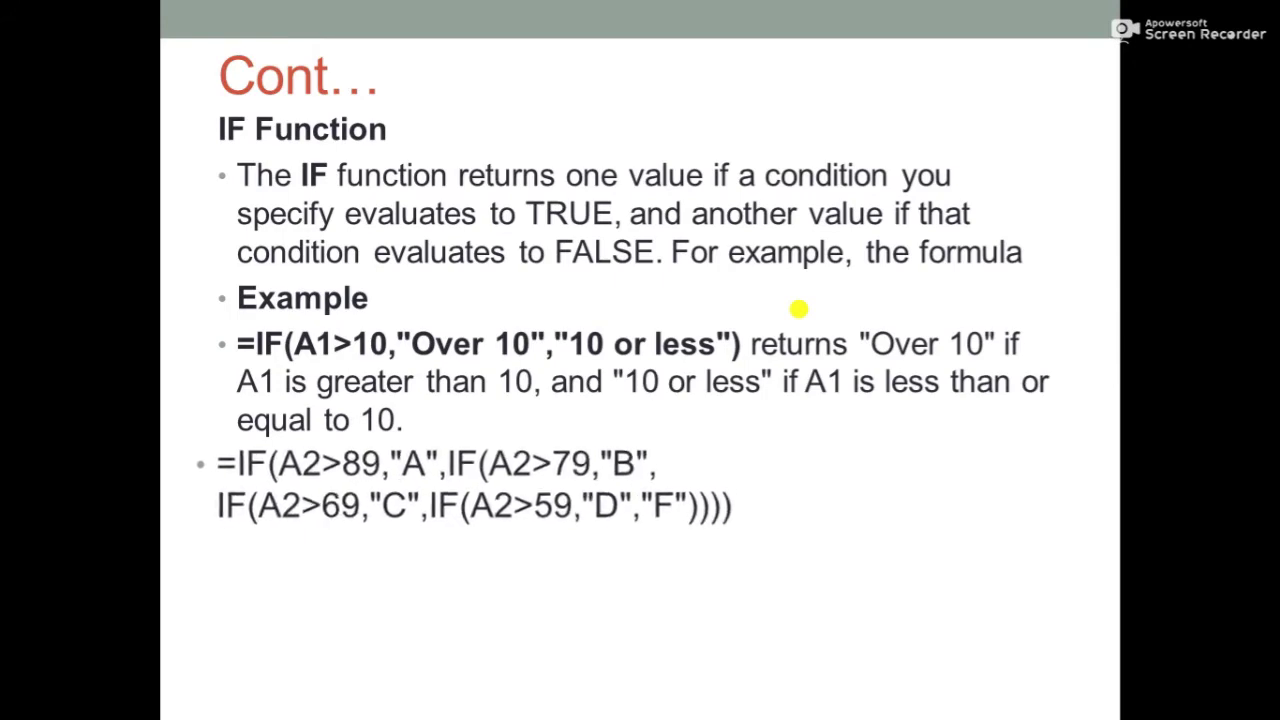
key("Right")
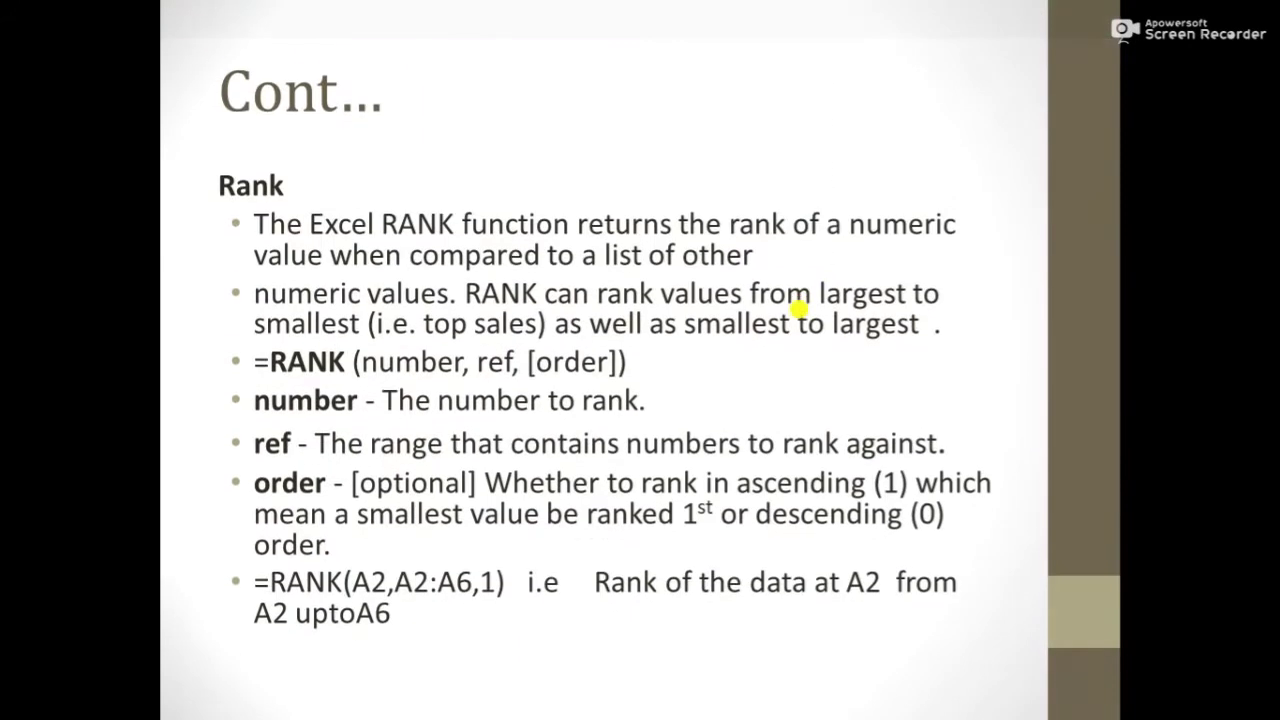
key("Right")
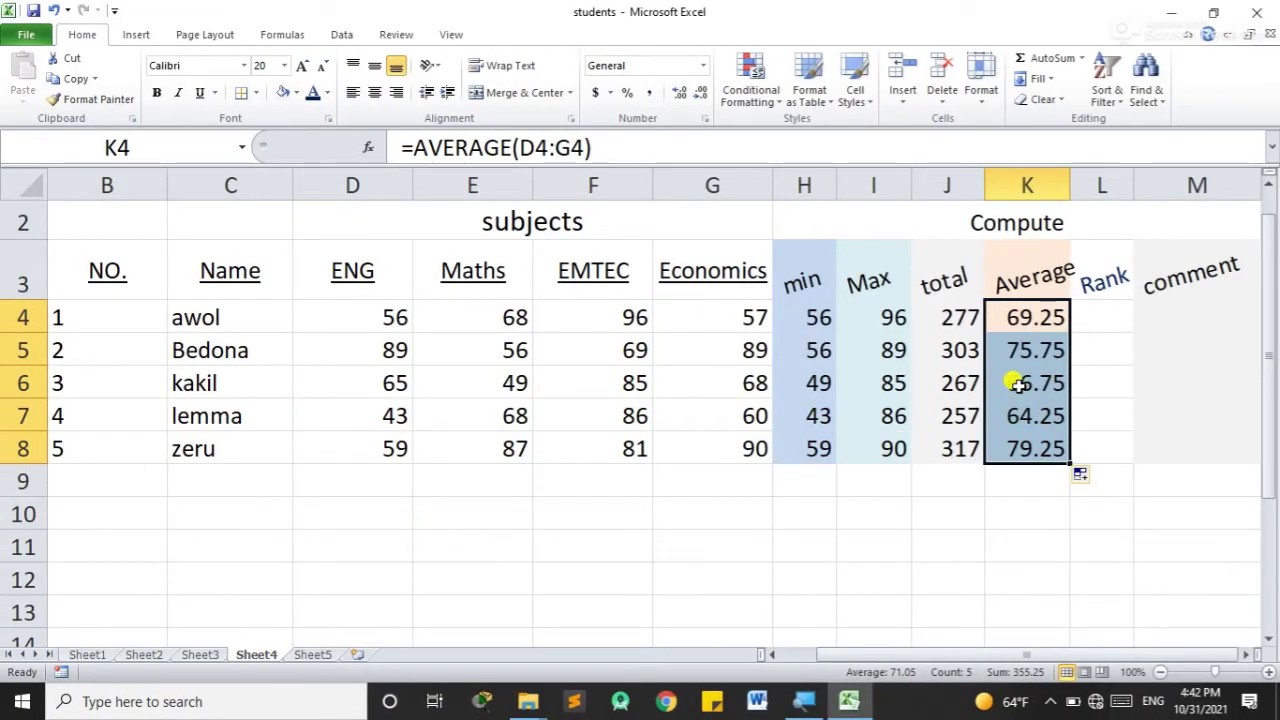
Step: Insert the RANK function into L4 and set its Number argument to K4
left_click(1100, 316)
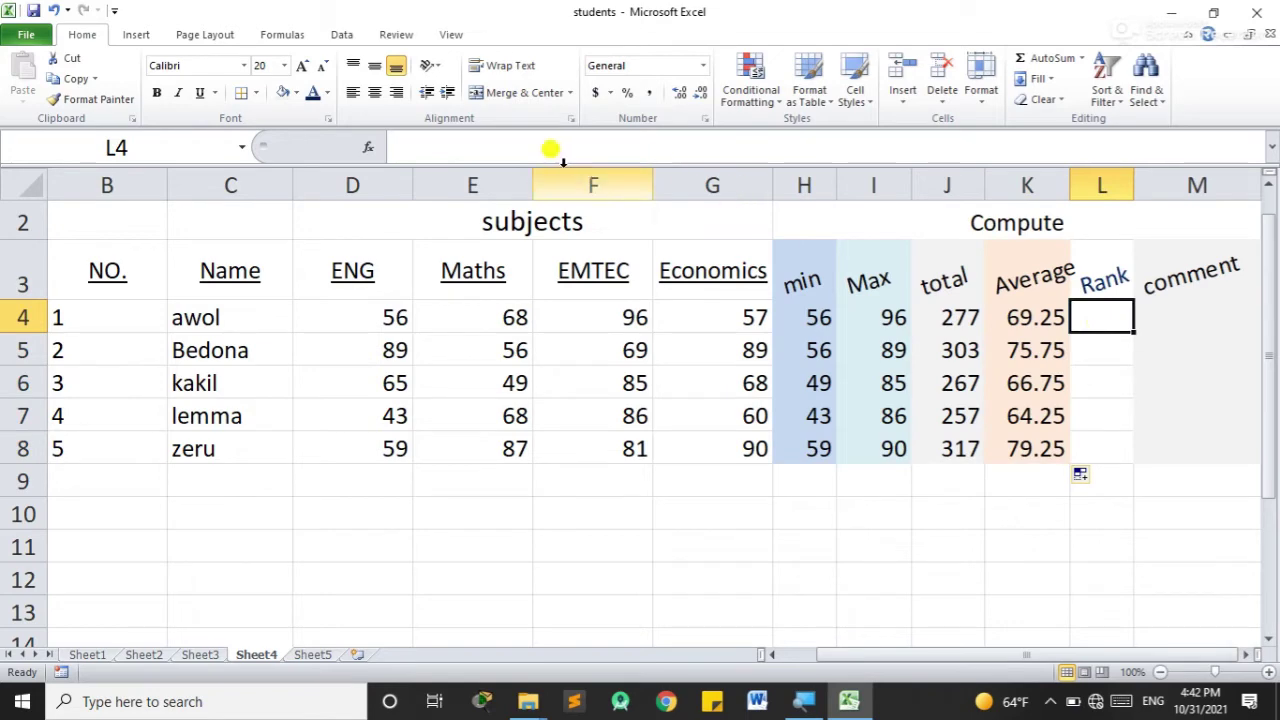
left_click(368, 148)
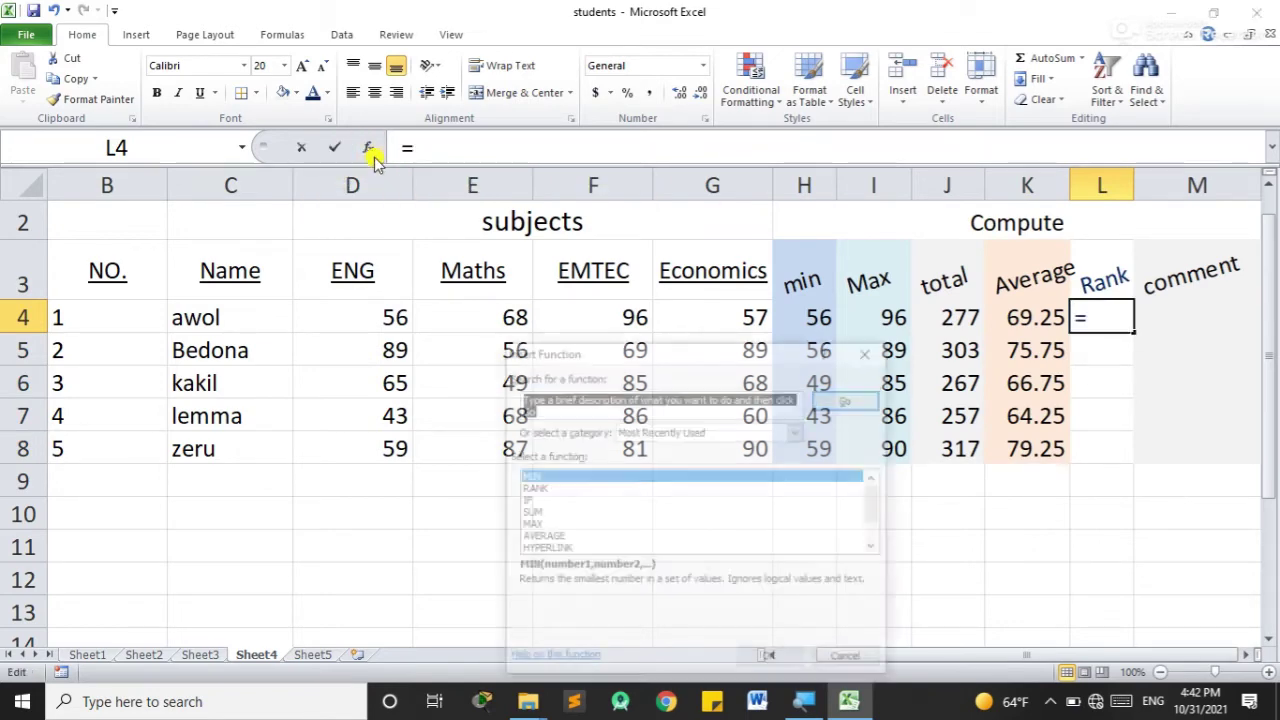
left_click(563, 489)
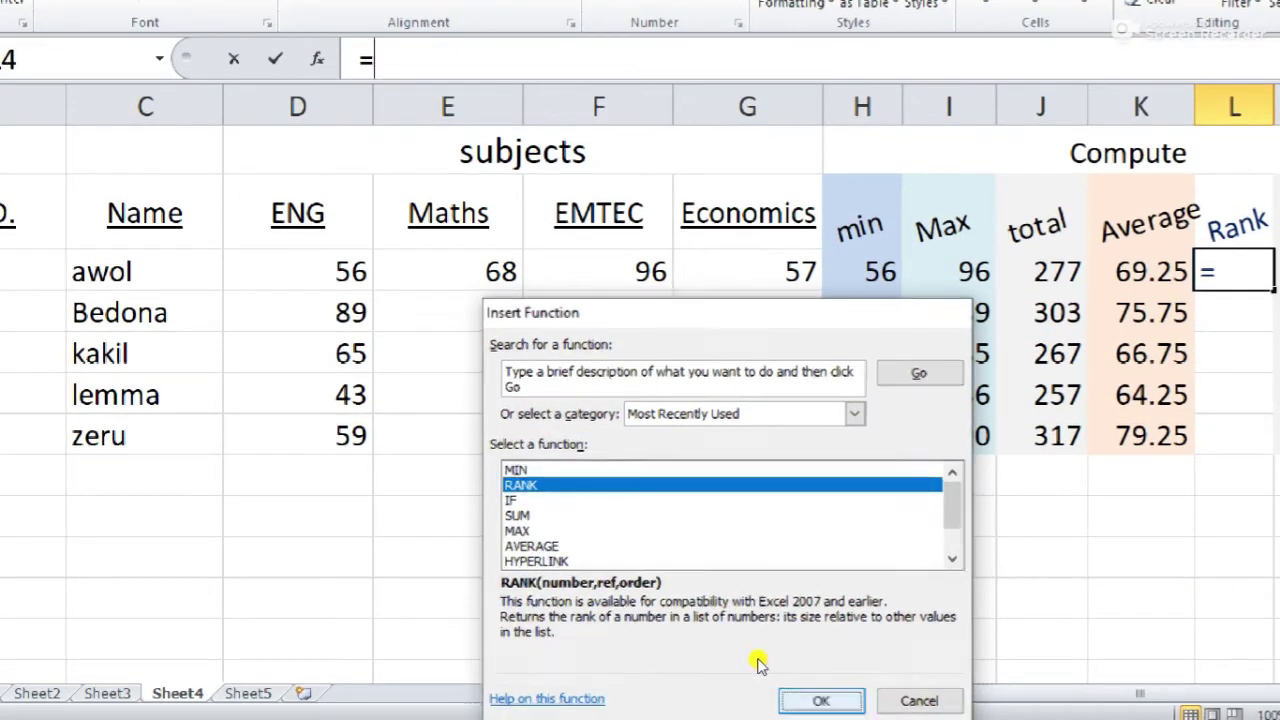
key("Return")
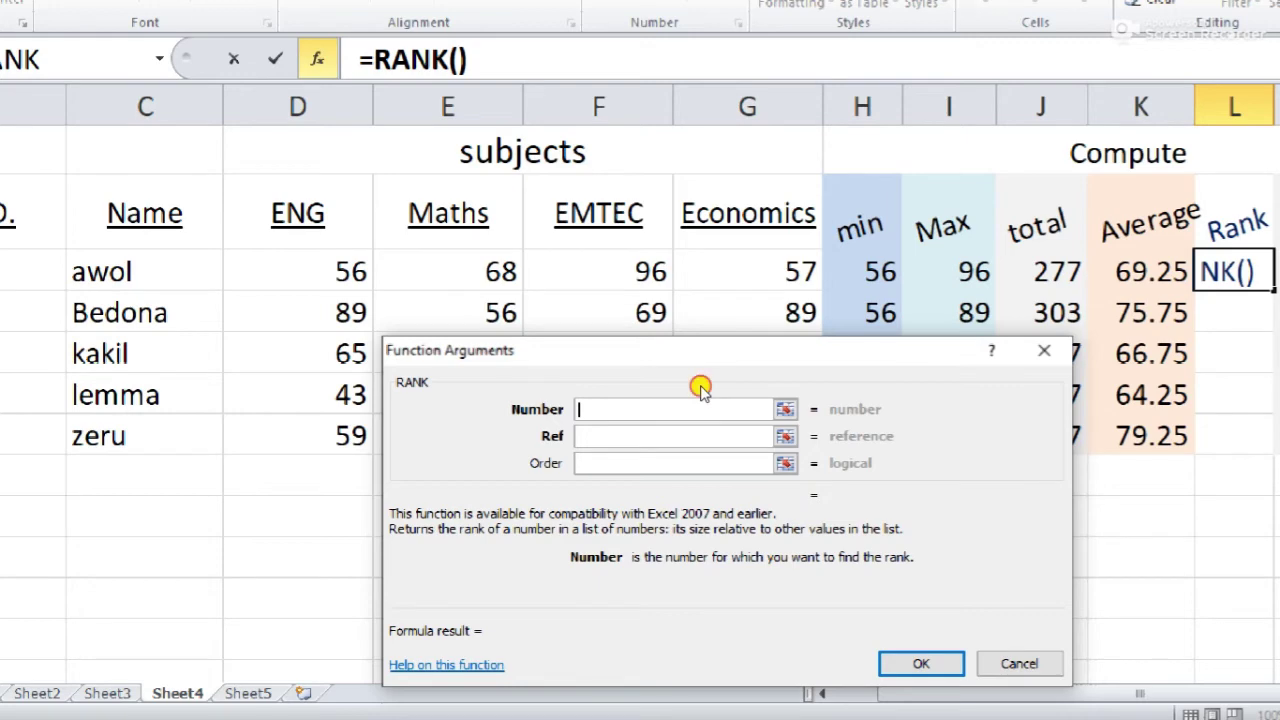
left_click_drag(700, 390, 828, 450)
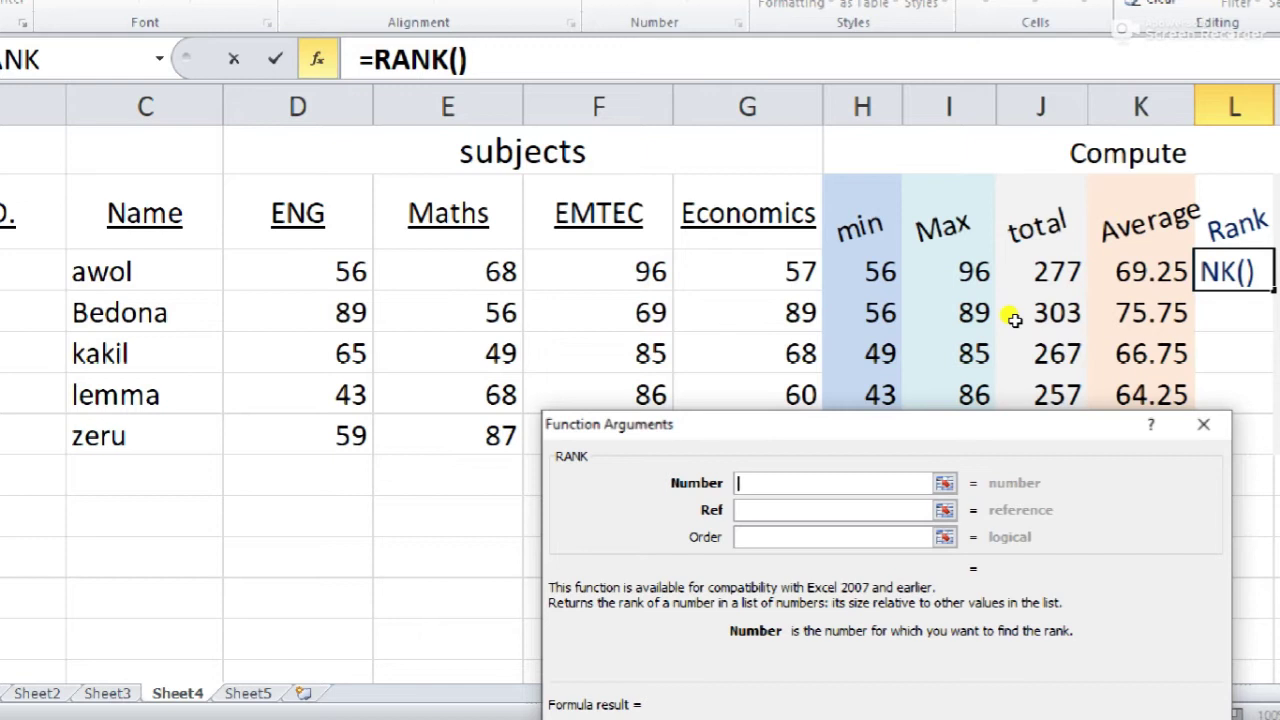
left_click(1012, 317)
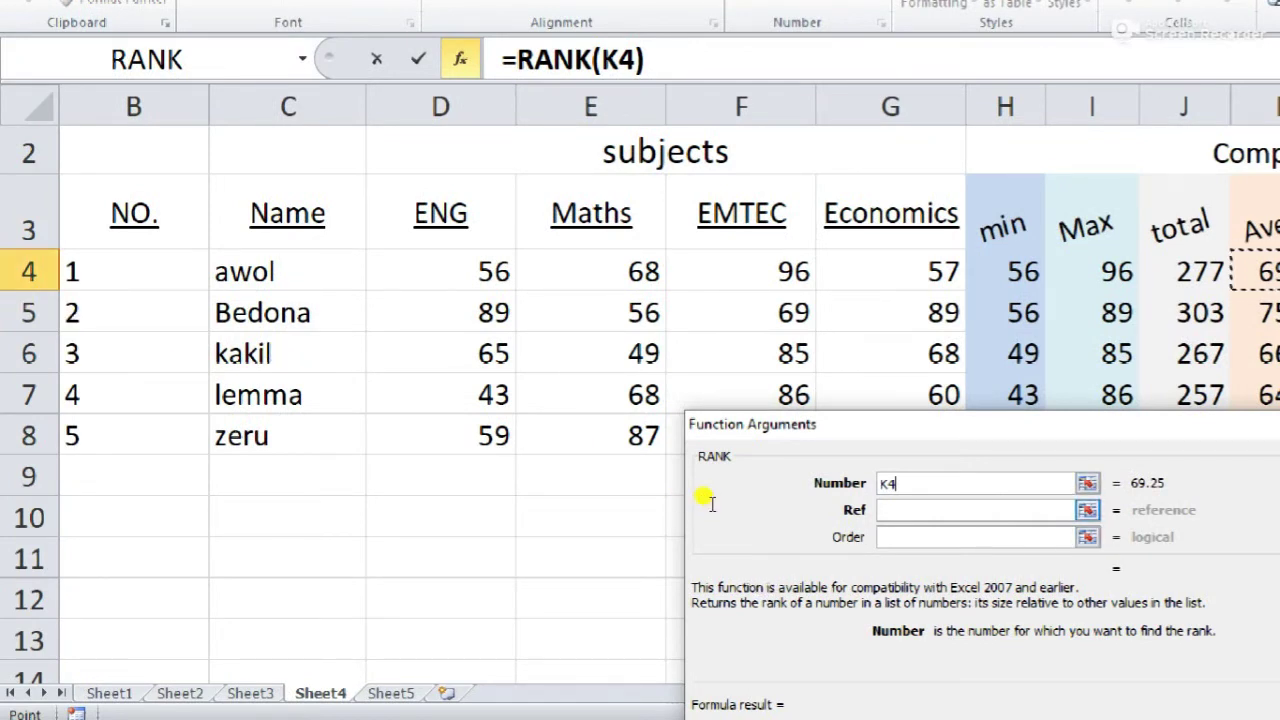
key("Tab")
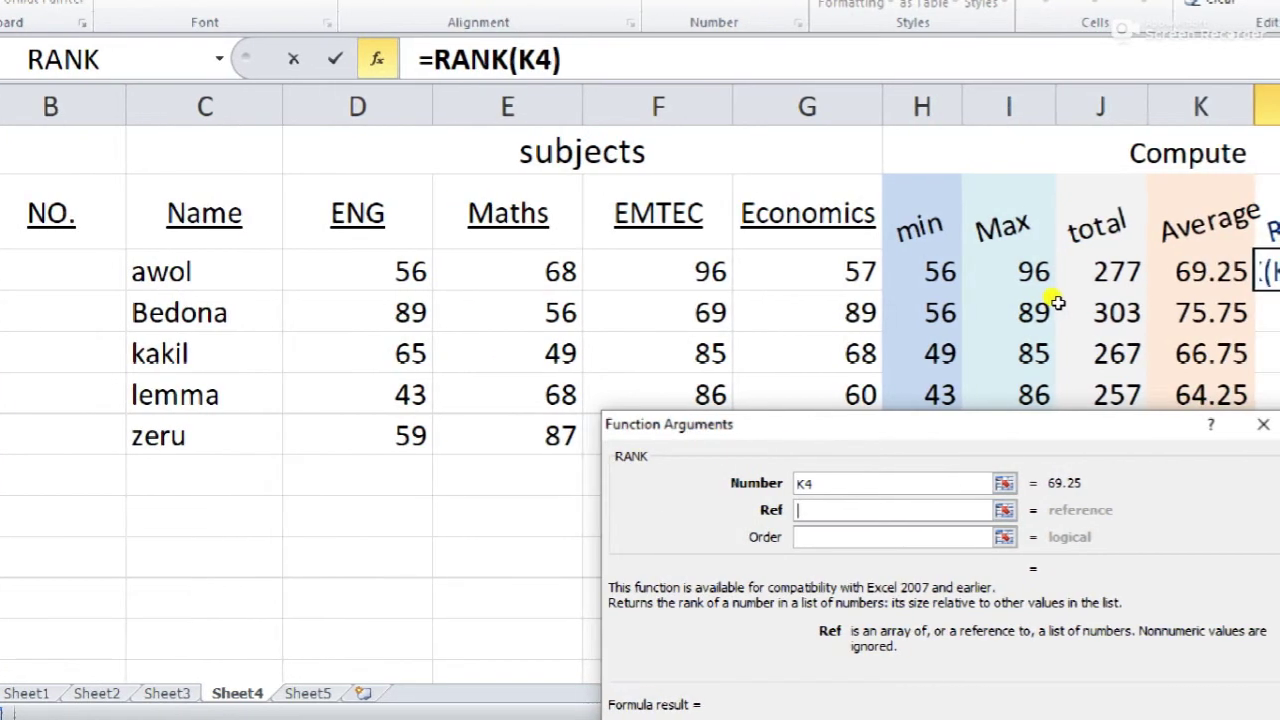
Step: Set the RANK Ref argument to K$4:K$8 and commit, ranking the first student 3
left_click_drag(1017, 312, 1042, 452)
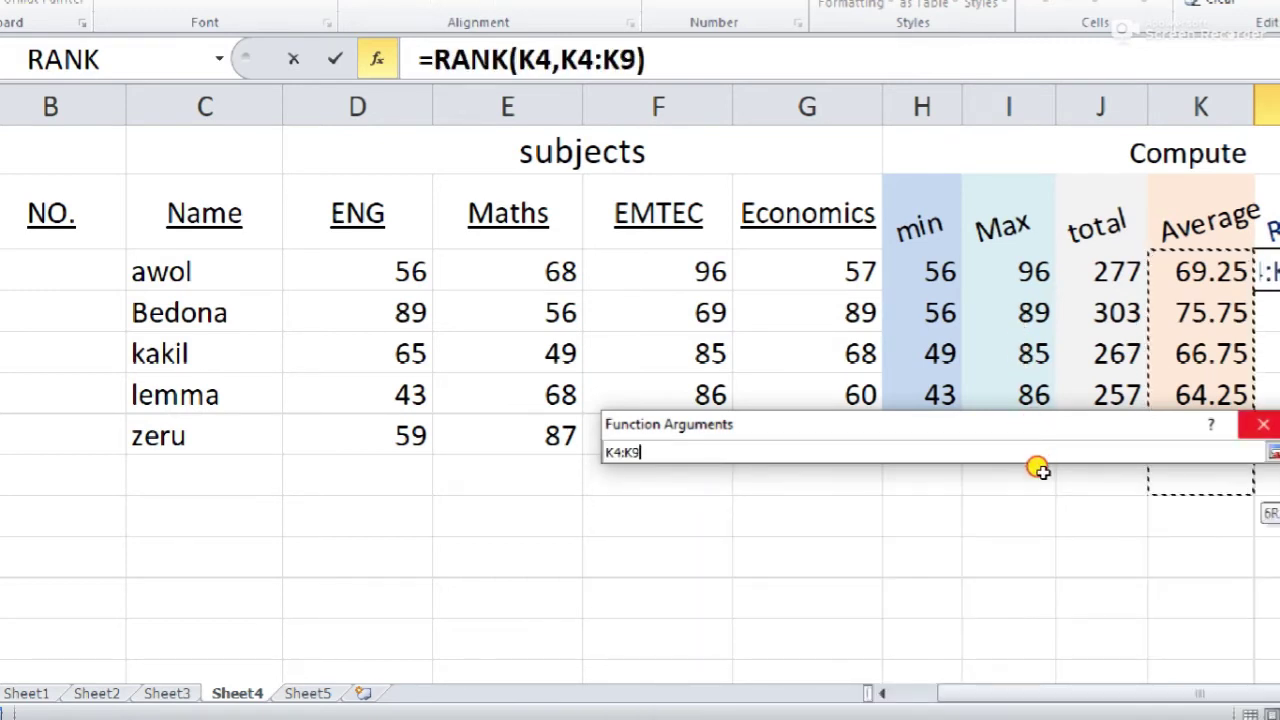
left_click_drag(1040, 452, 1035, 458)
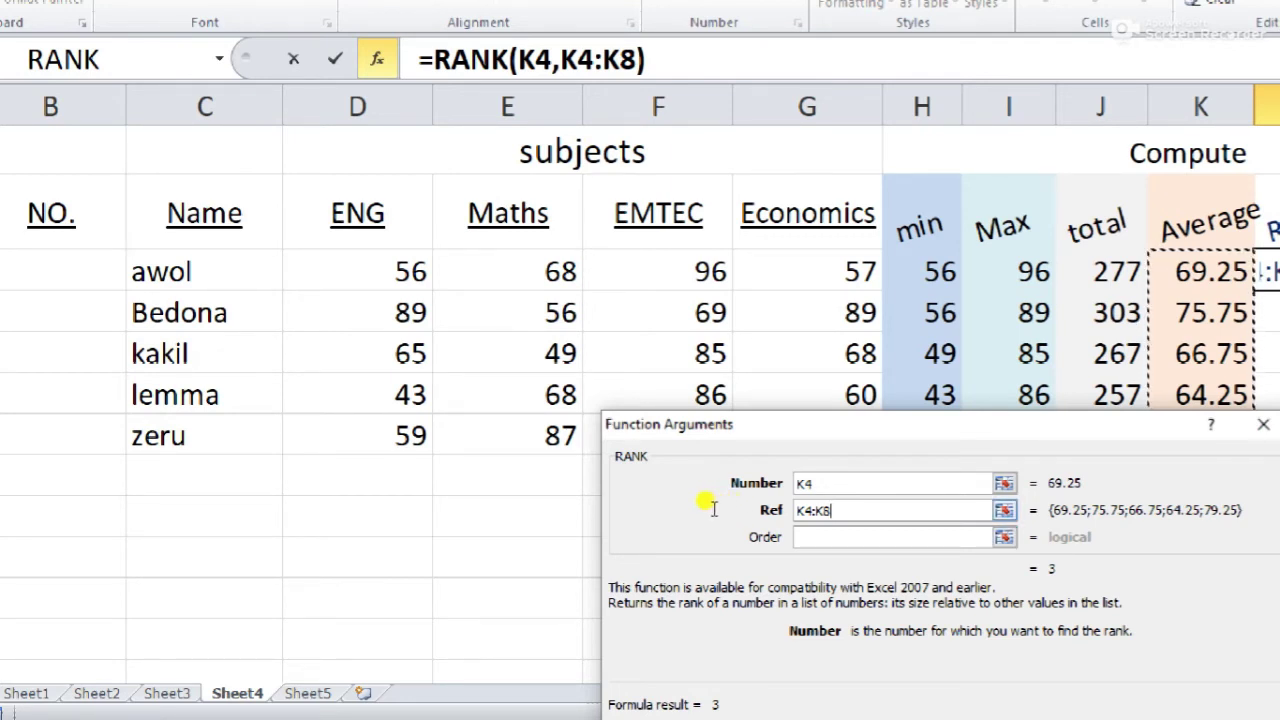
key("Left")
key("Left")
key("Left")
type("$")
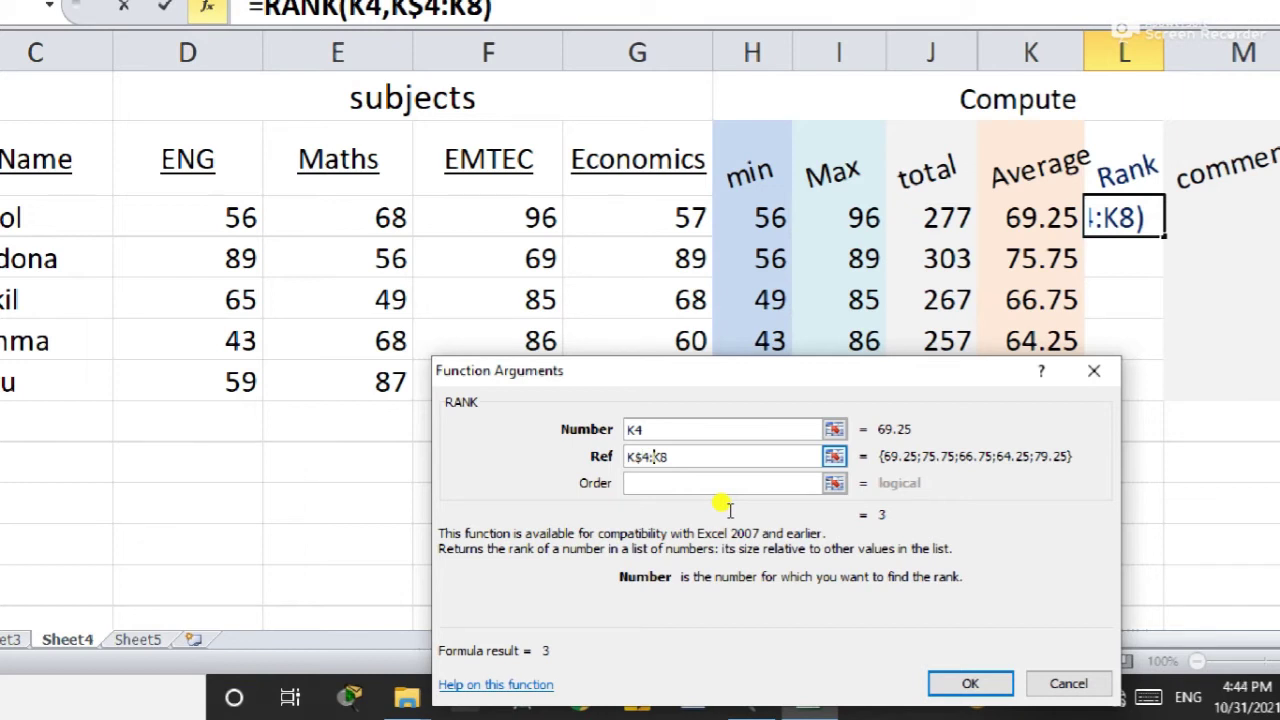
type("$")
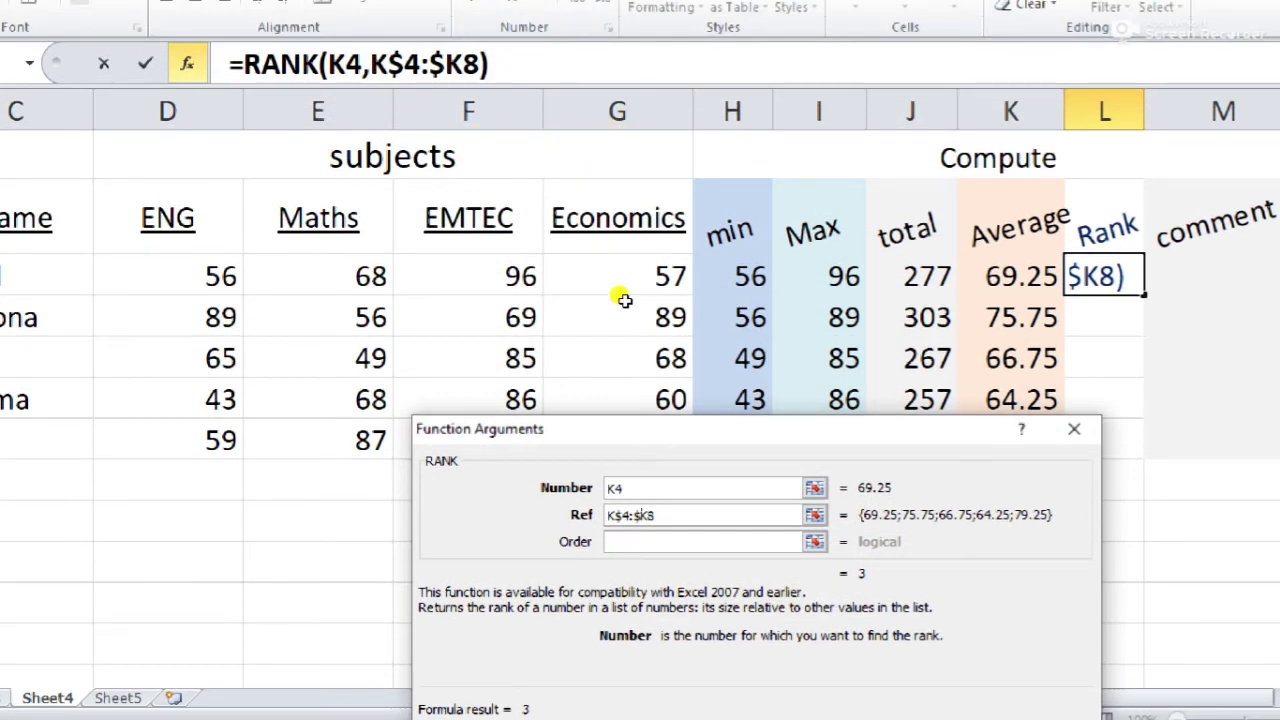
left_click(718, 540)
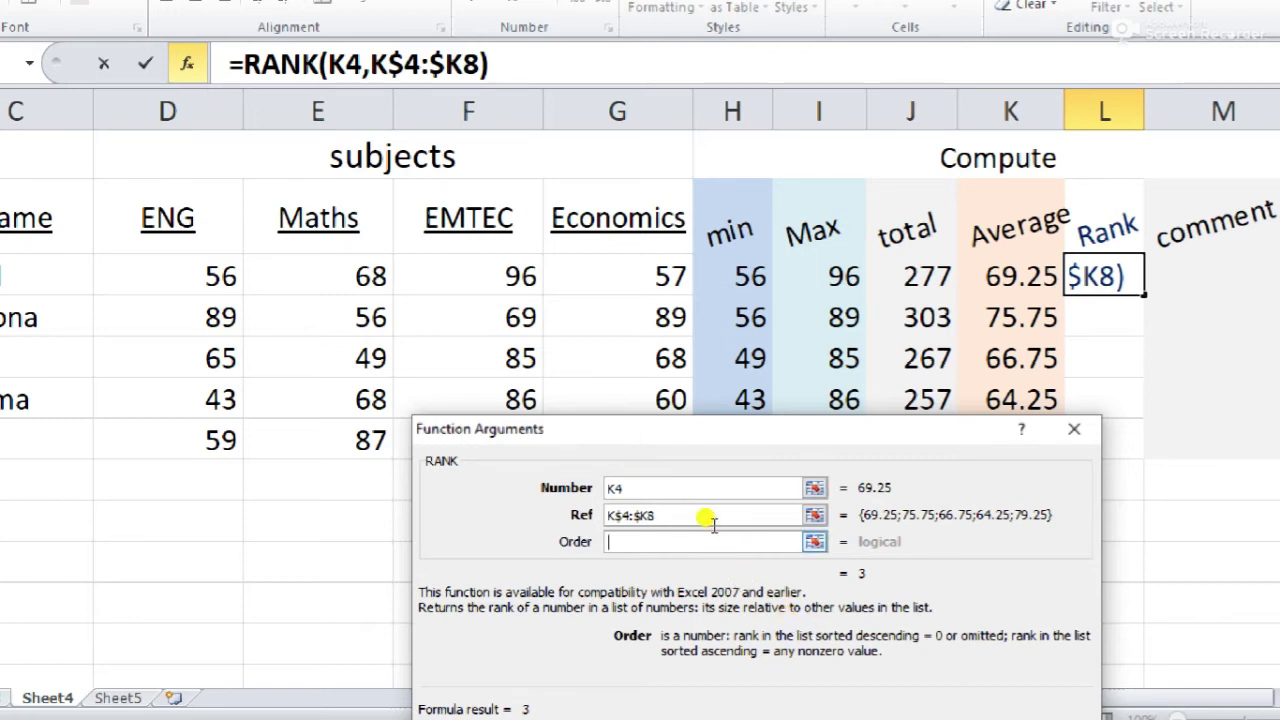
type("0")
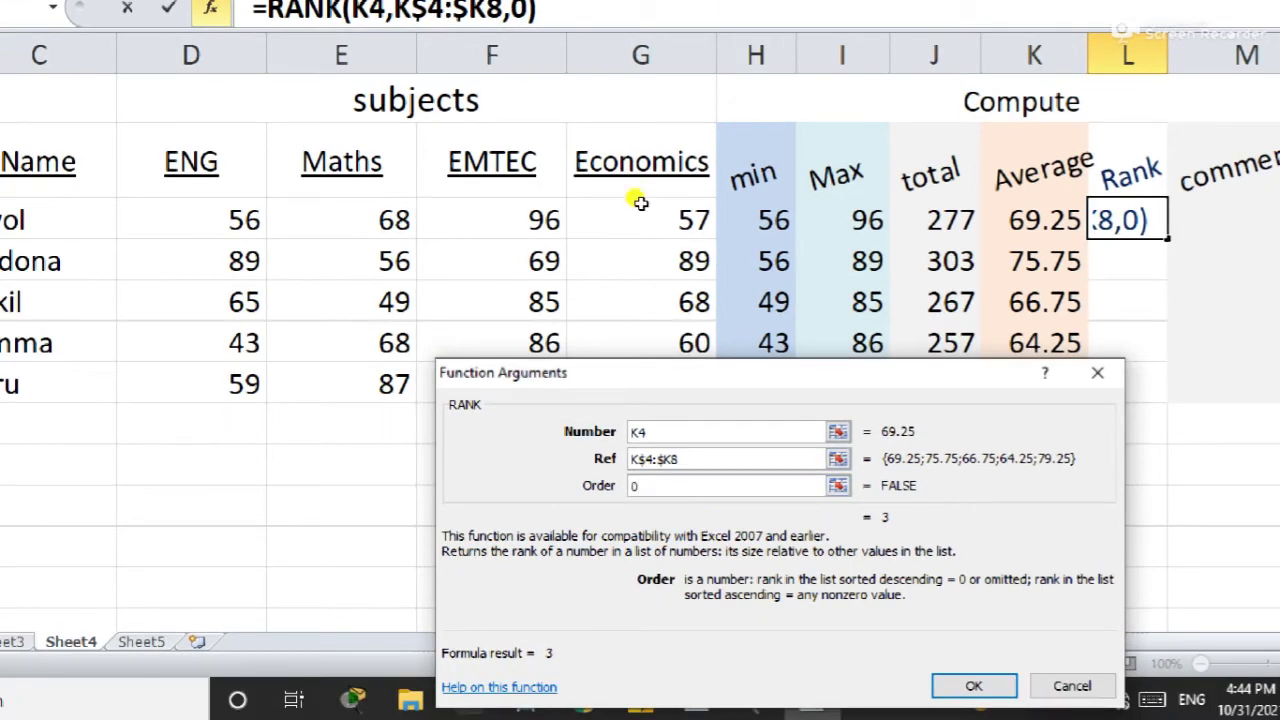
key("BackSpace")
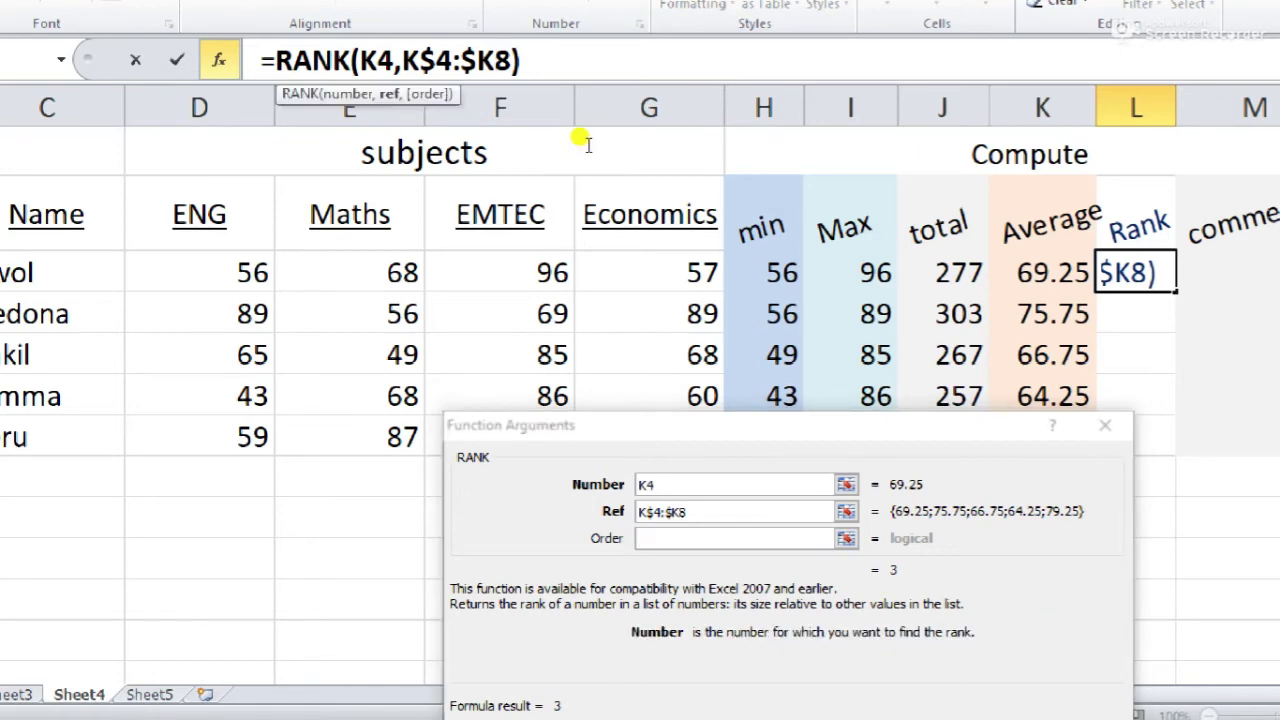
type("$")
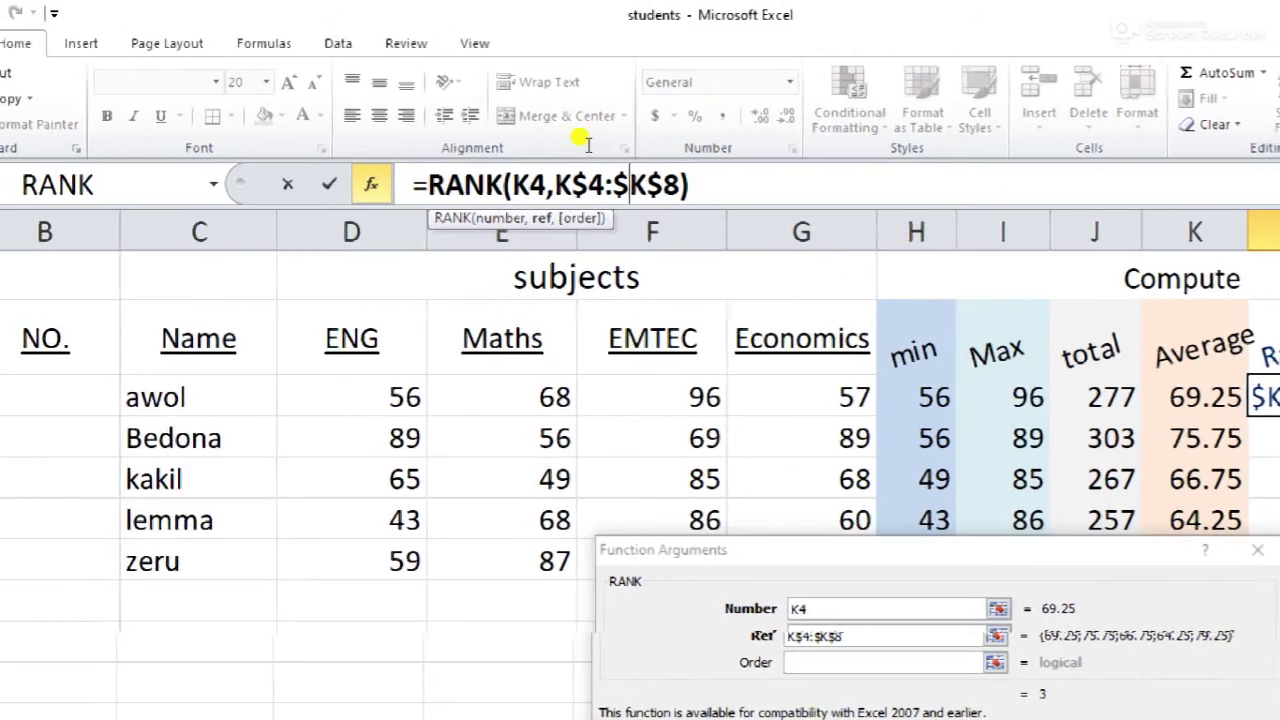
key("BackSpace")
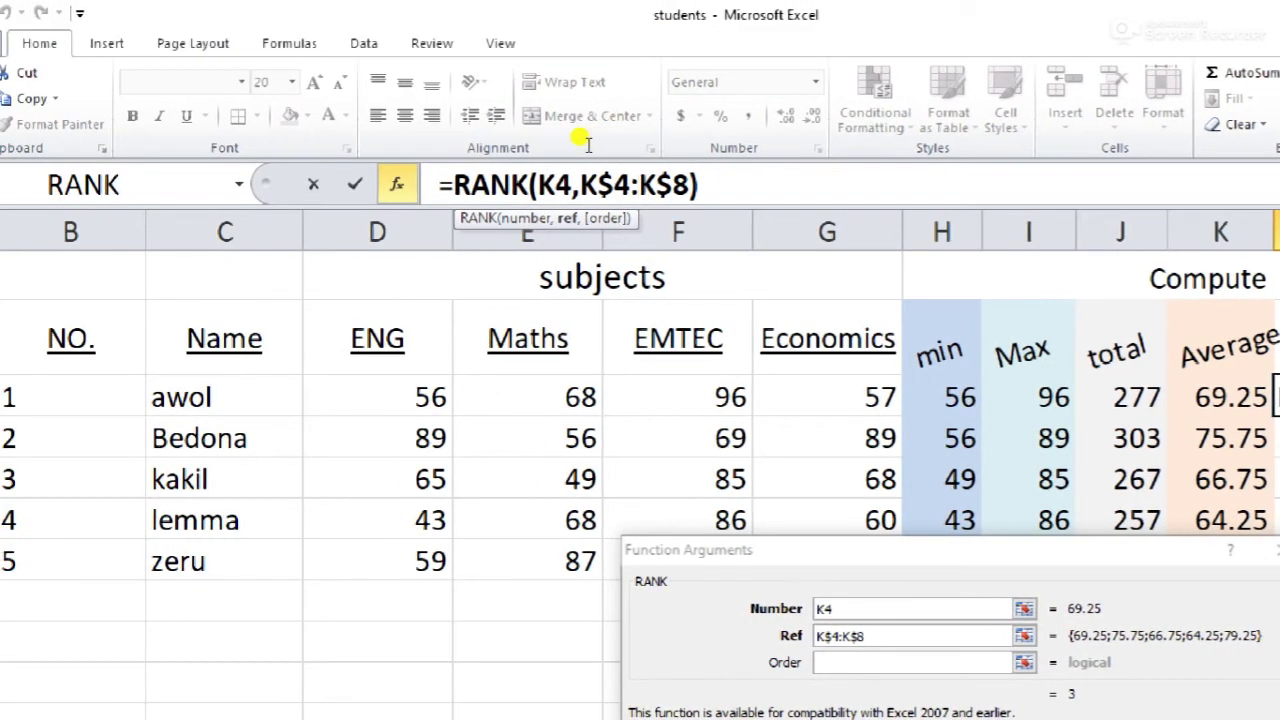
key("End")
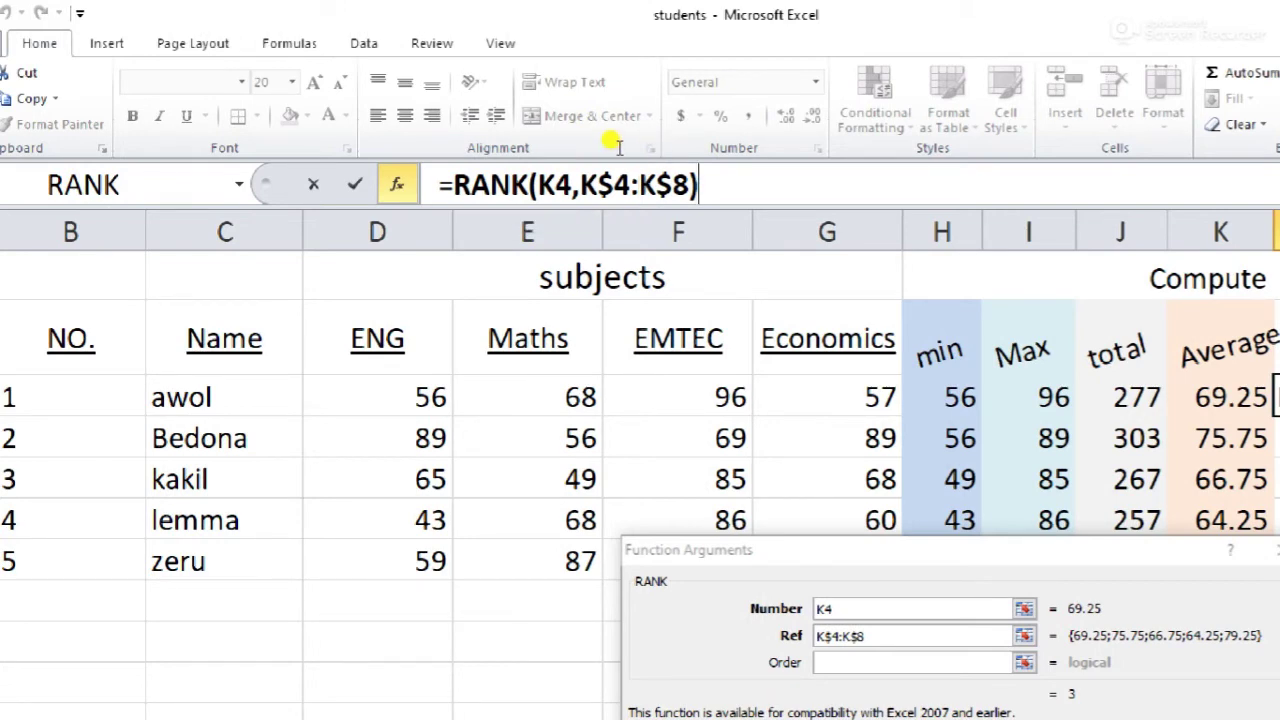
key("Return")
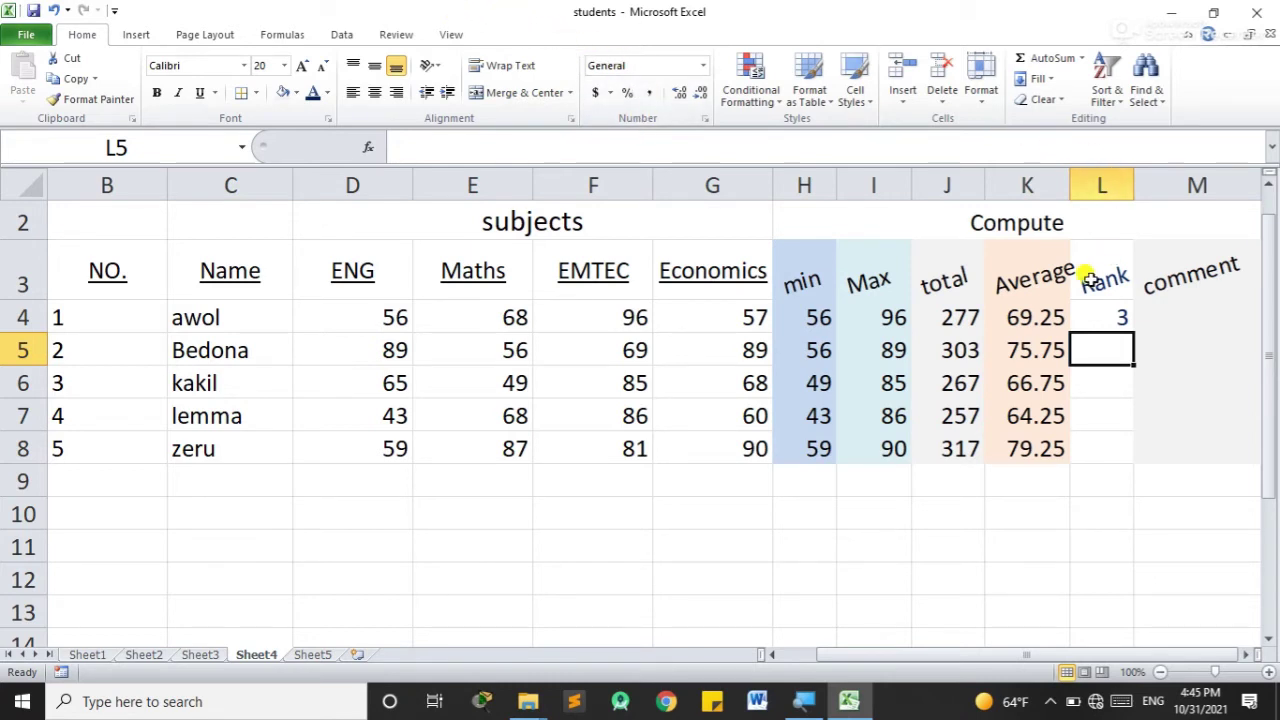
Step: Fill the RANK formula down to L8, ranking the students 3, 2, 4, 5 and 1
left_click(1118, 318)
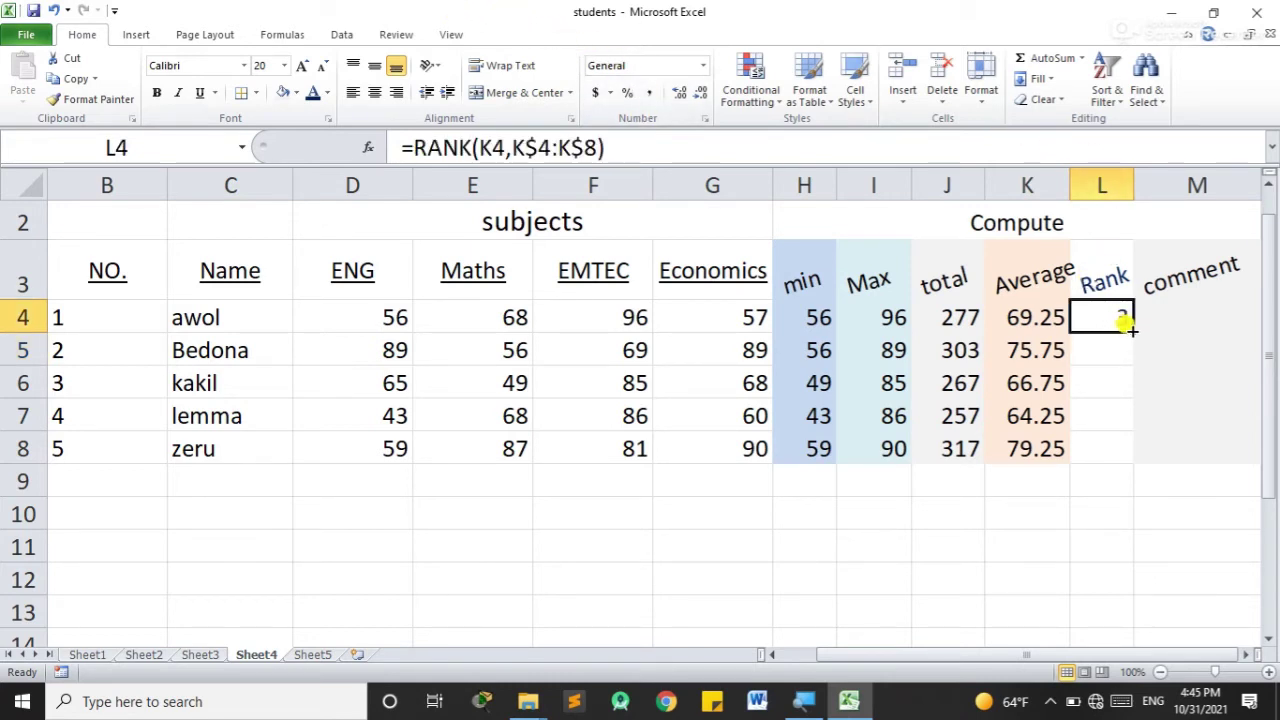
left_click_drag(1128, 328, 1118, 452)
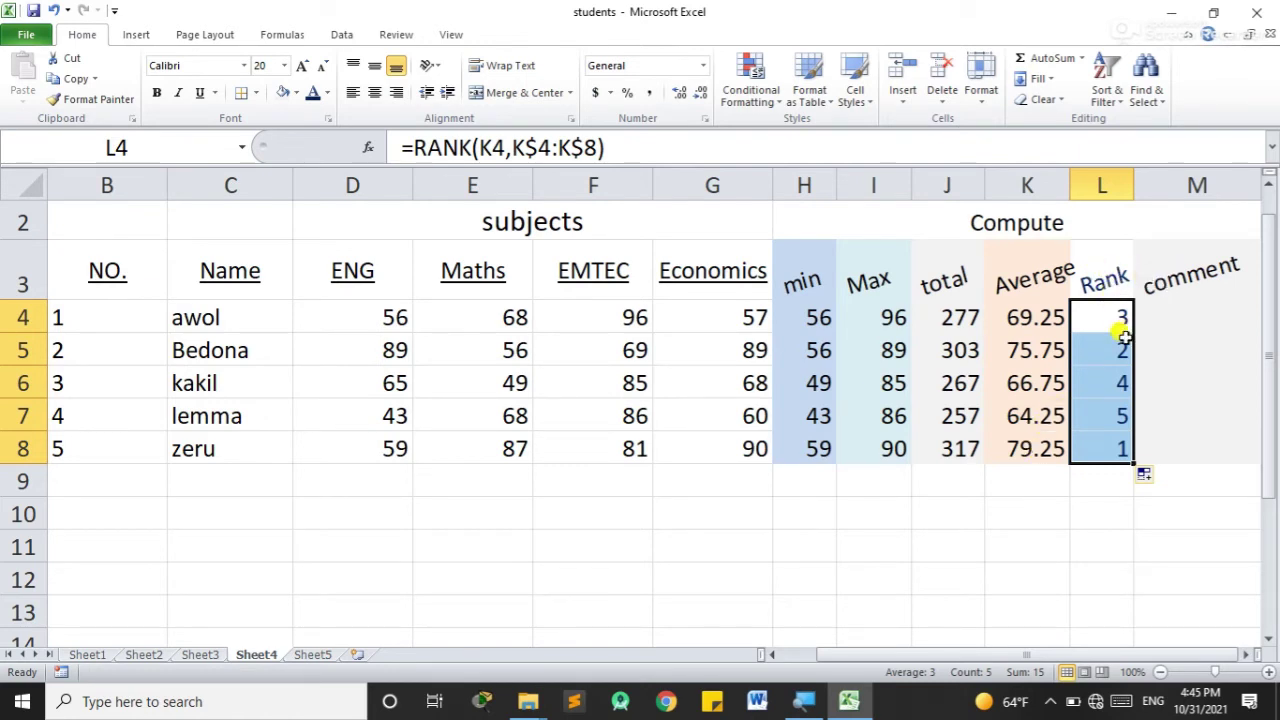
left_click(1104, 312)
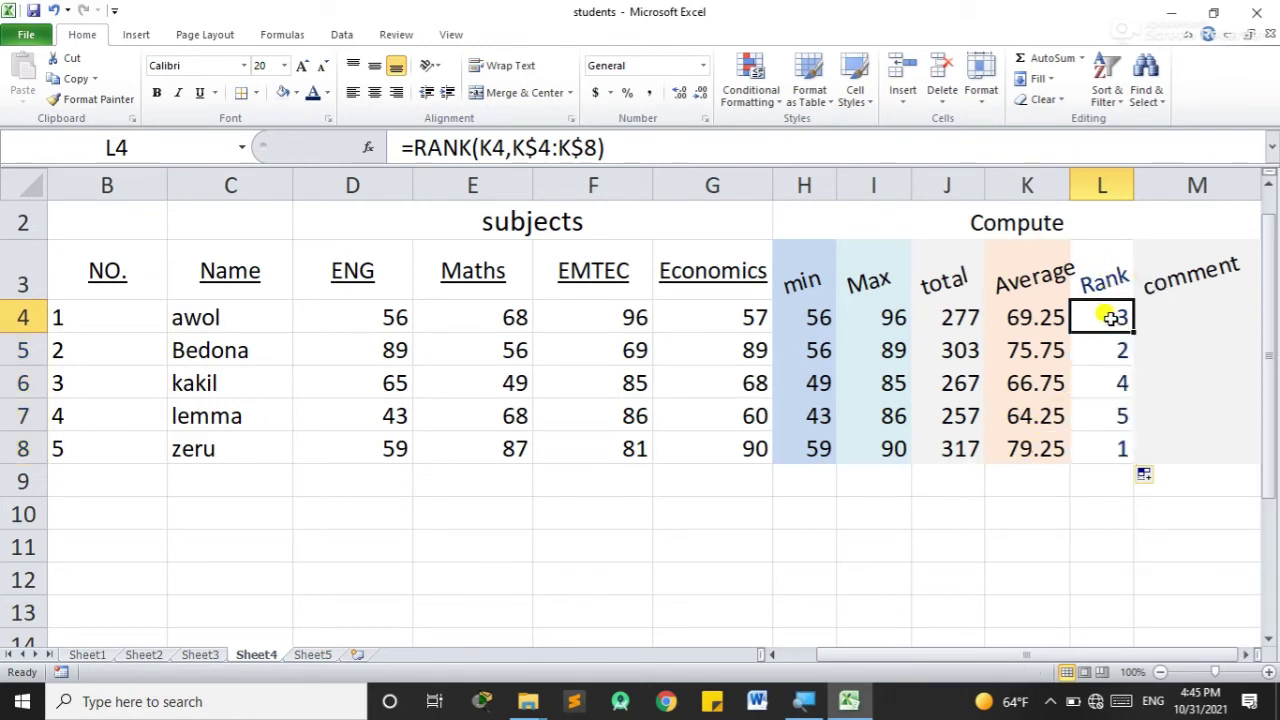
left_click(1181, 311)
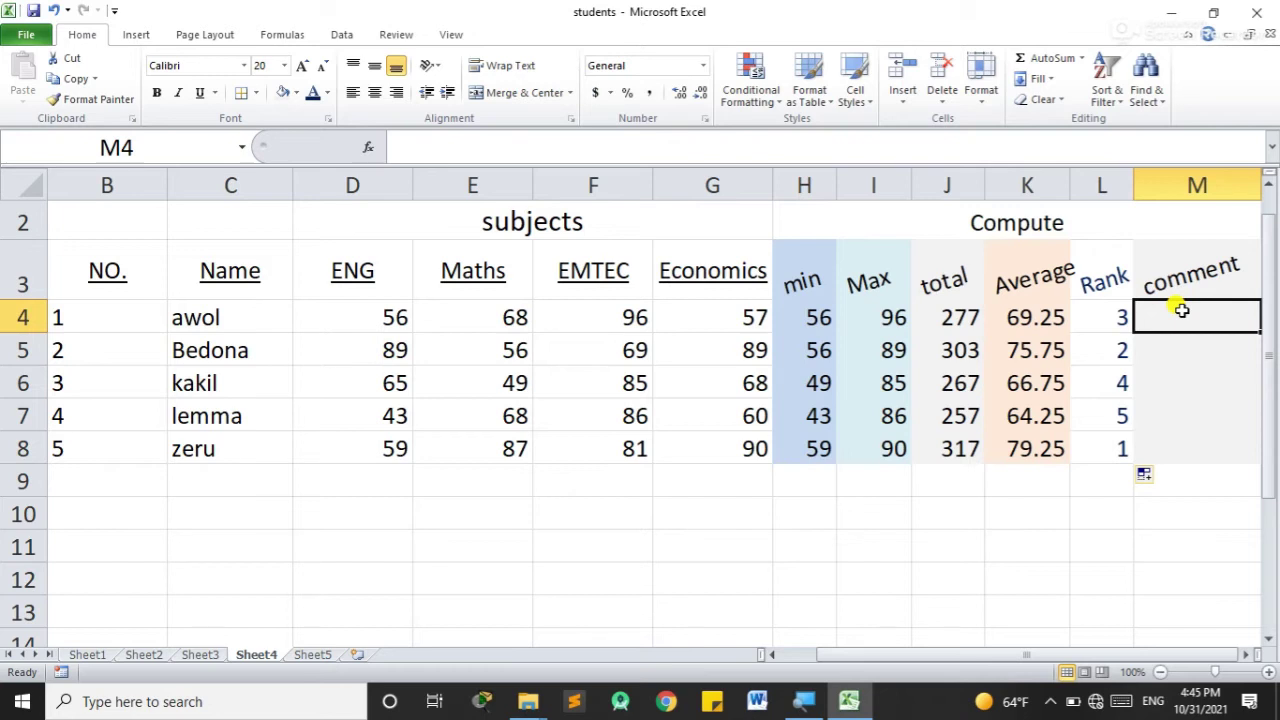
Step: Rename the M3 header from 'comment' to 'Grade'
left_click(1186, 262)
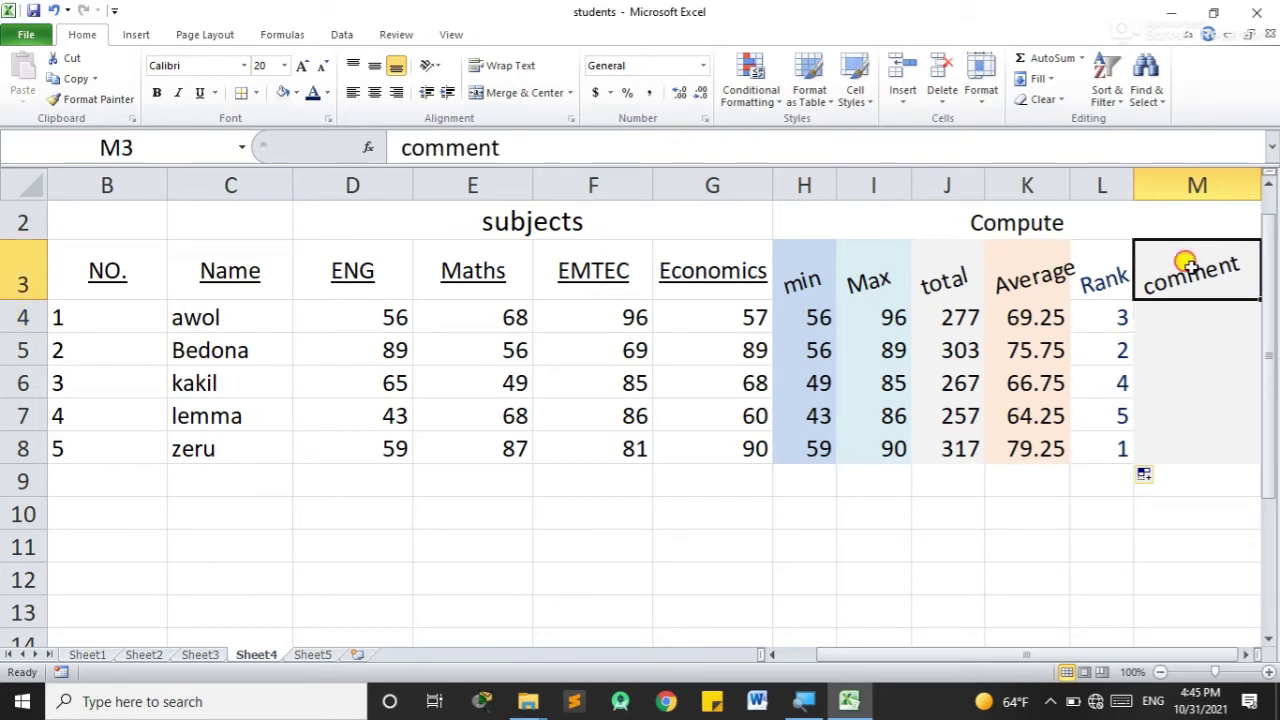
double_click(1186, 262)
double_click(1186, 262)
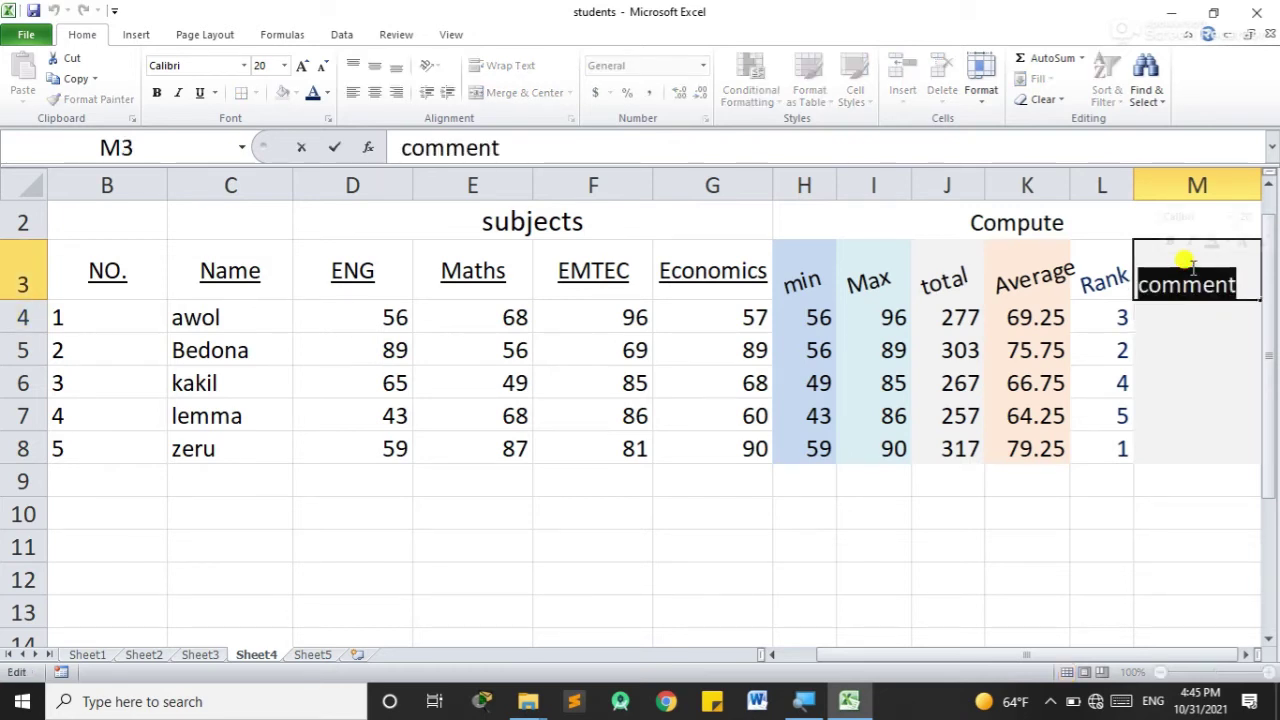
type("G")
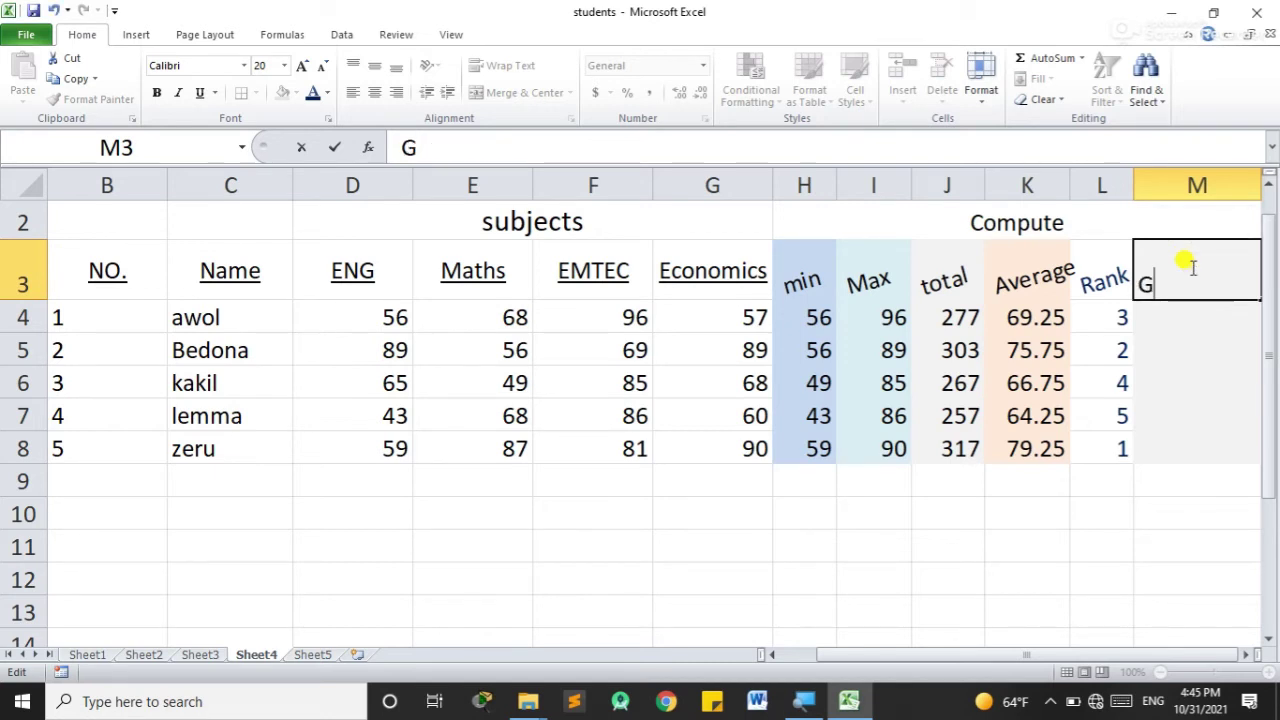
type("rade")
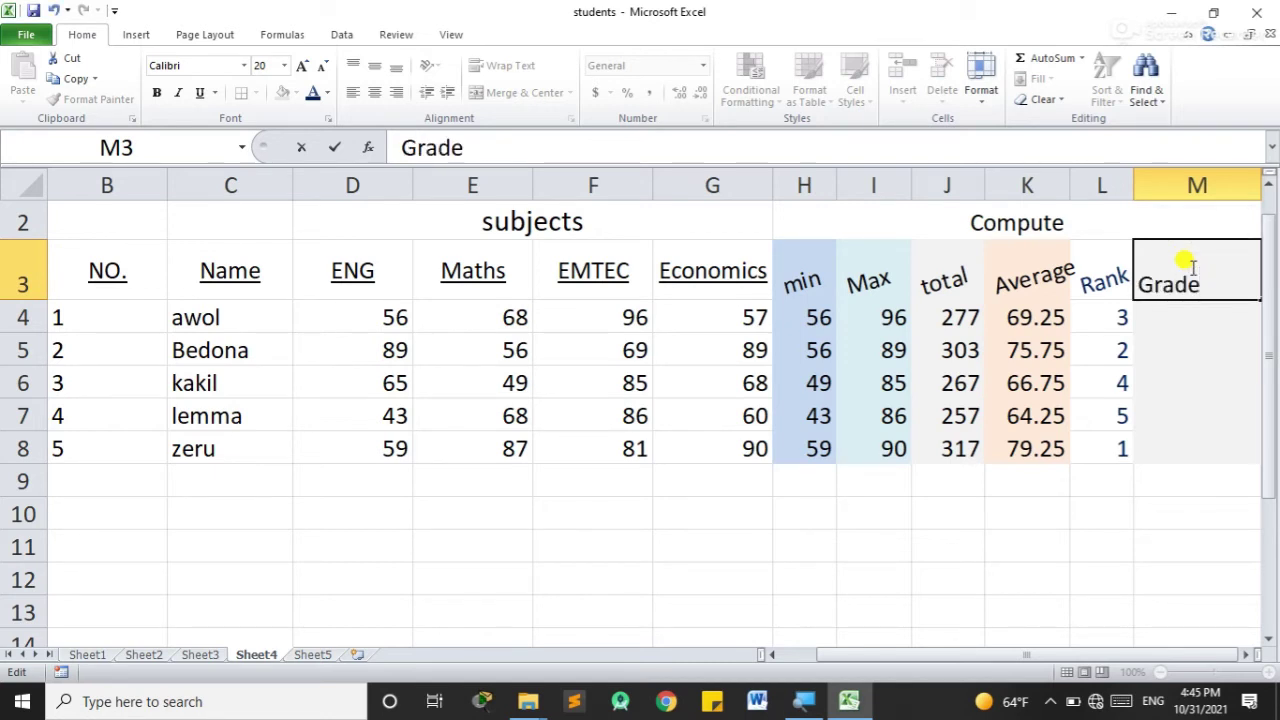
left_click(1165, 316)
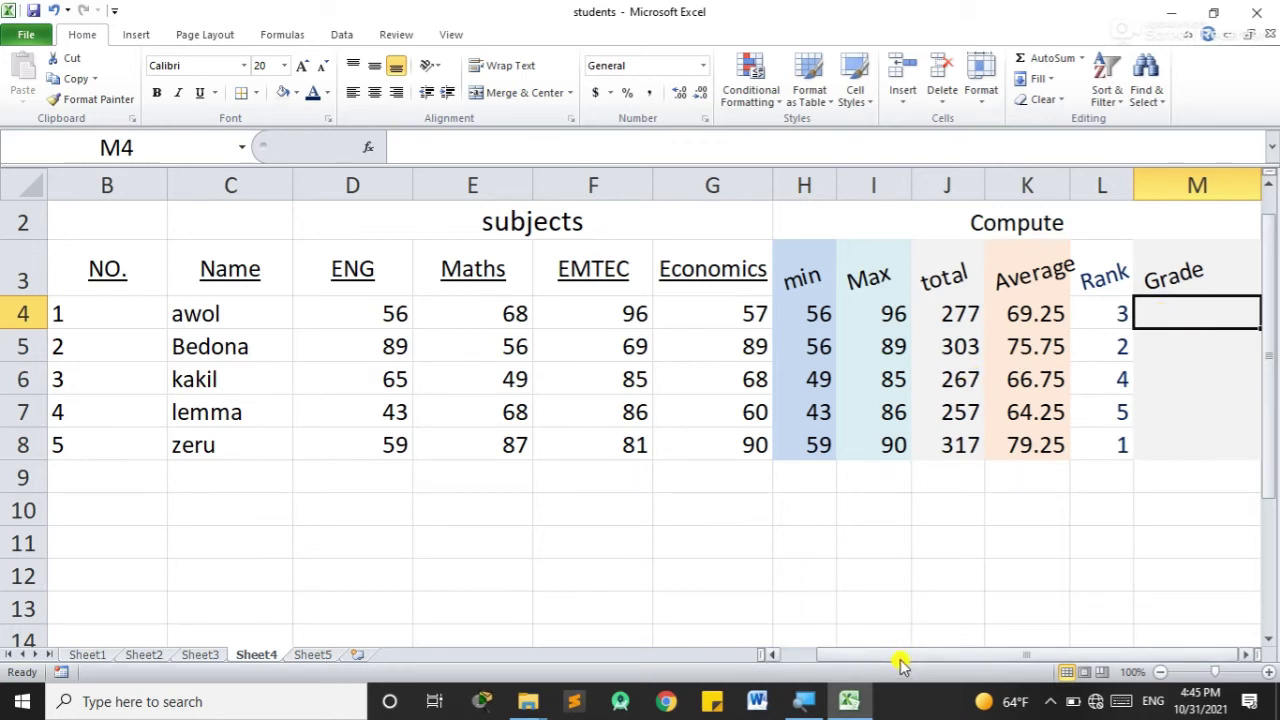
left_click_drag(902, 658, 928, 644)
left_click(928, 644)
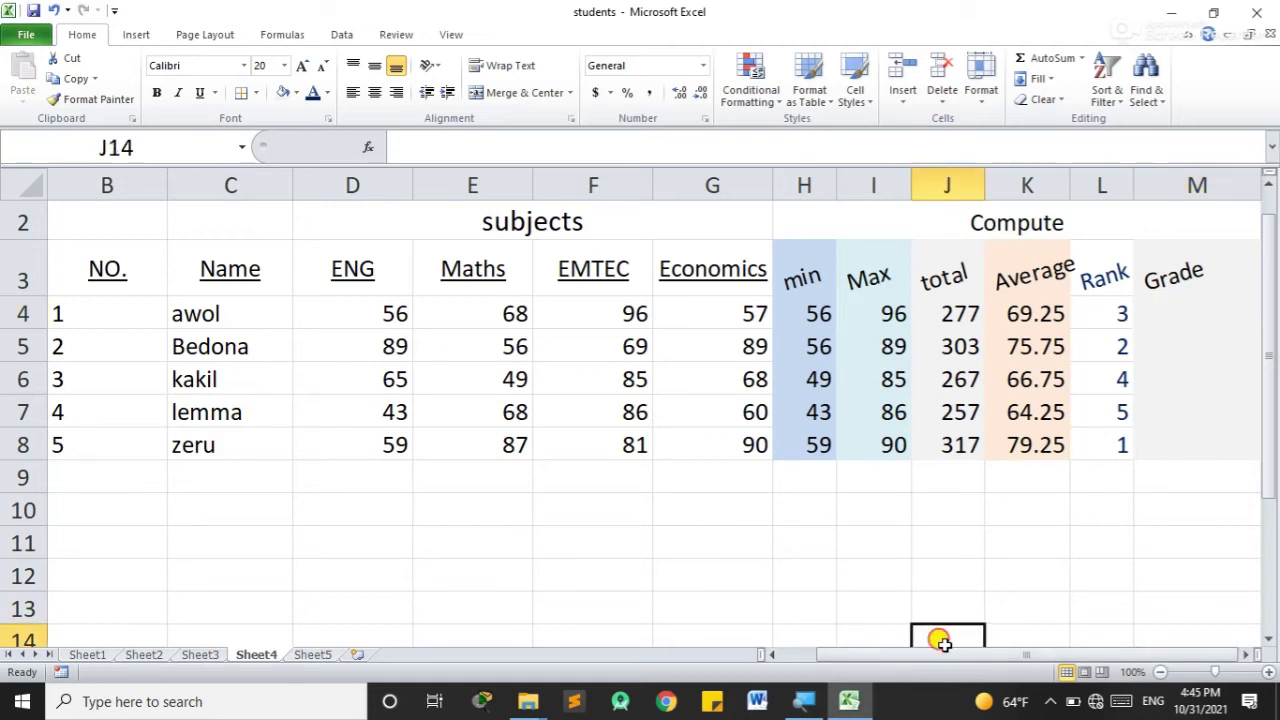
Step: Select cell M4 under the empty Grade header on Sheet4's marks table
left_click(1164, 312)
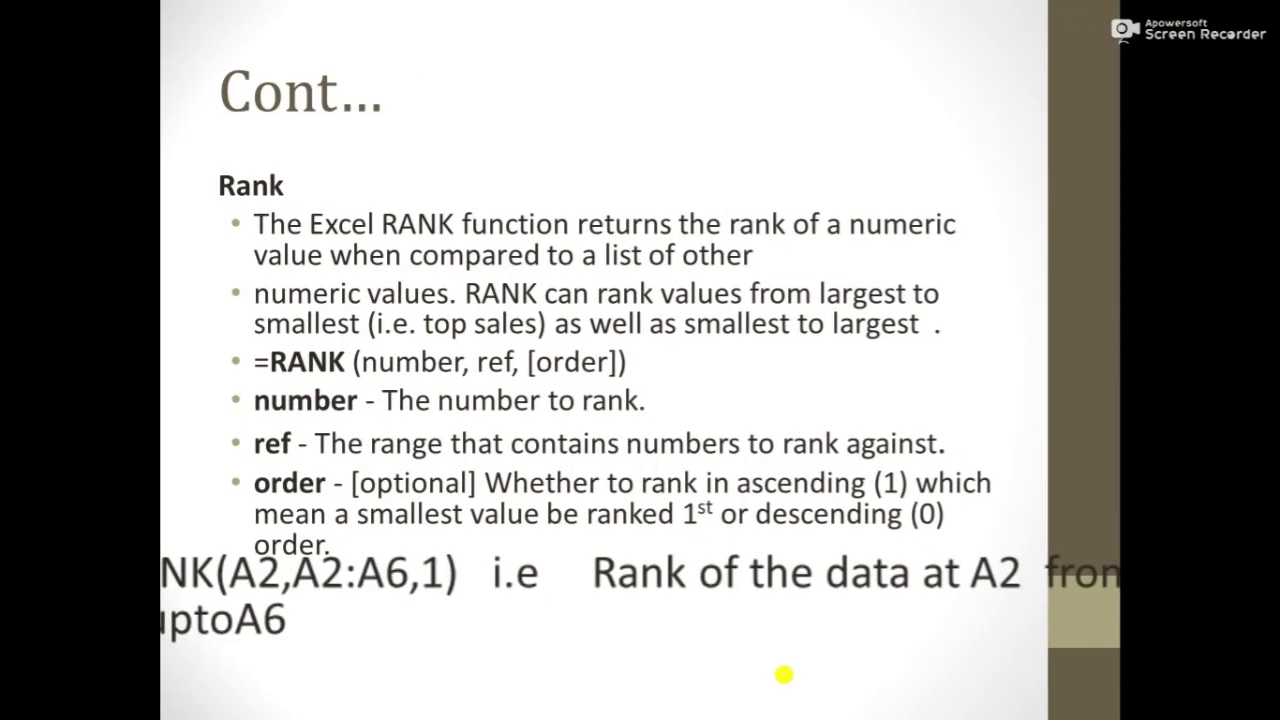
scroll(783, 675, "up", 5)
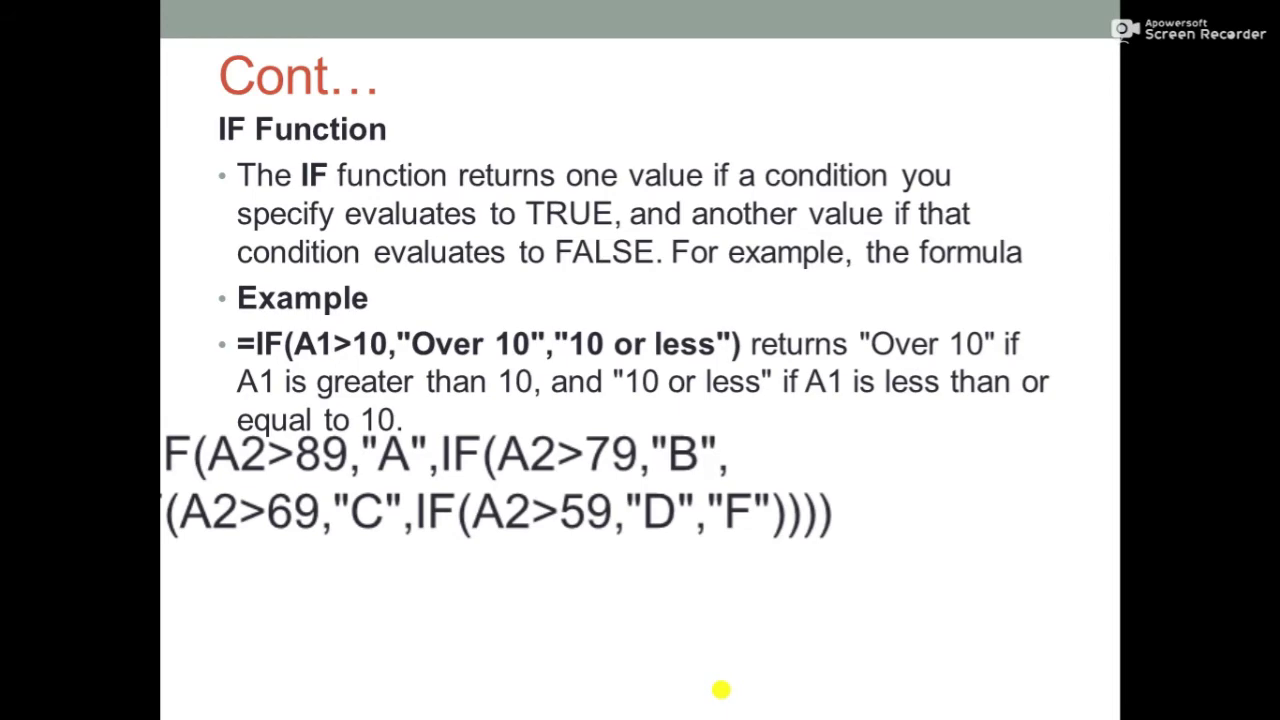
scroll(721, 689, "down", 5)
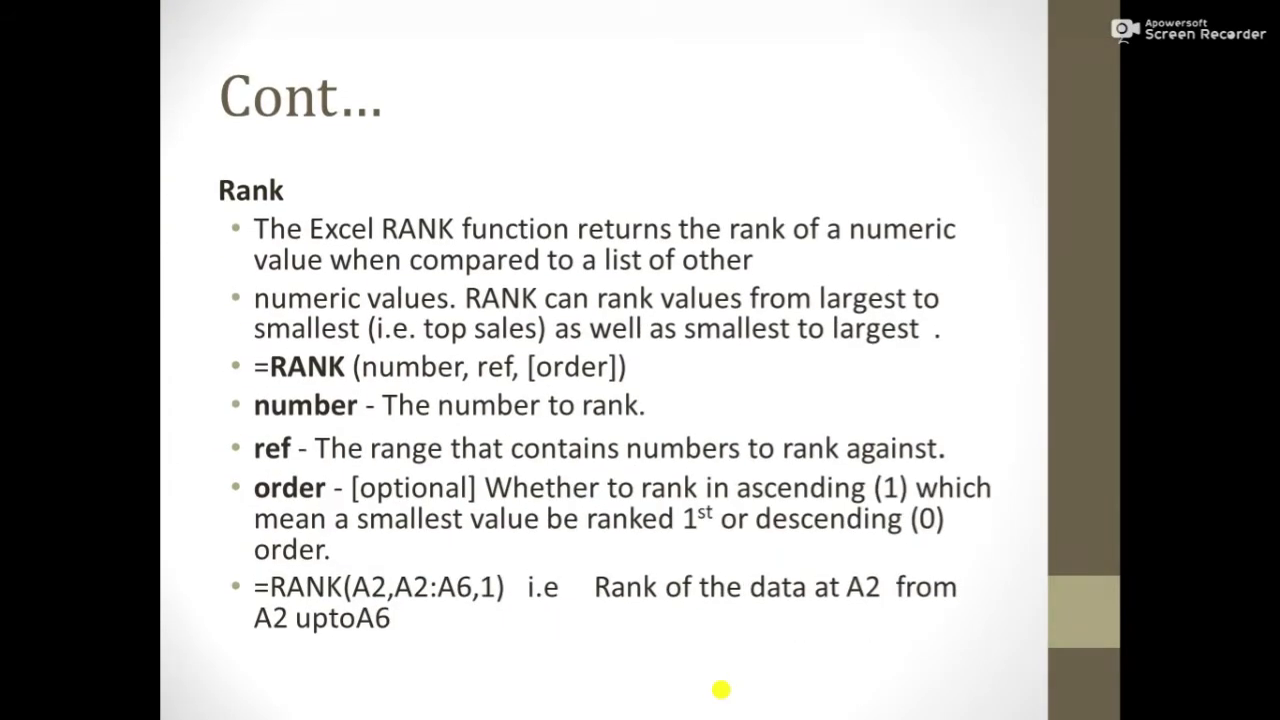
scroll(721, 689, "up", 5)
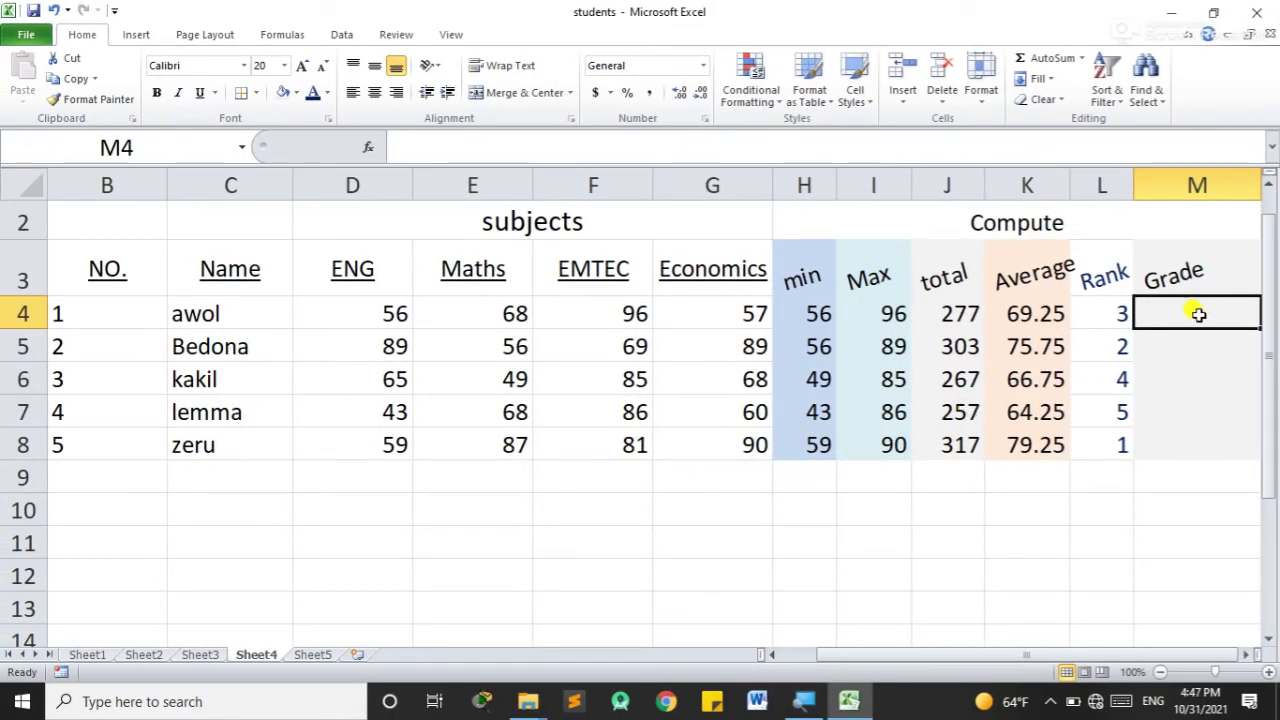
Step: Begin M4's grade formula as =IF(K4>89,"A+" in the formula bar
left_click(500, 148)
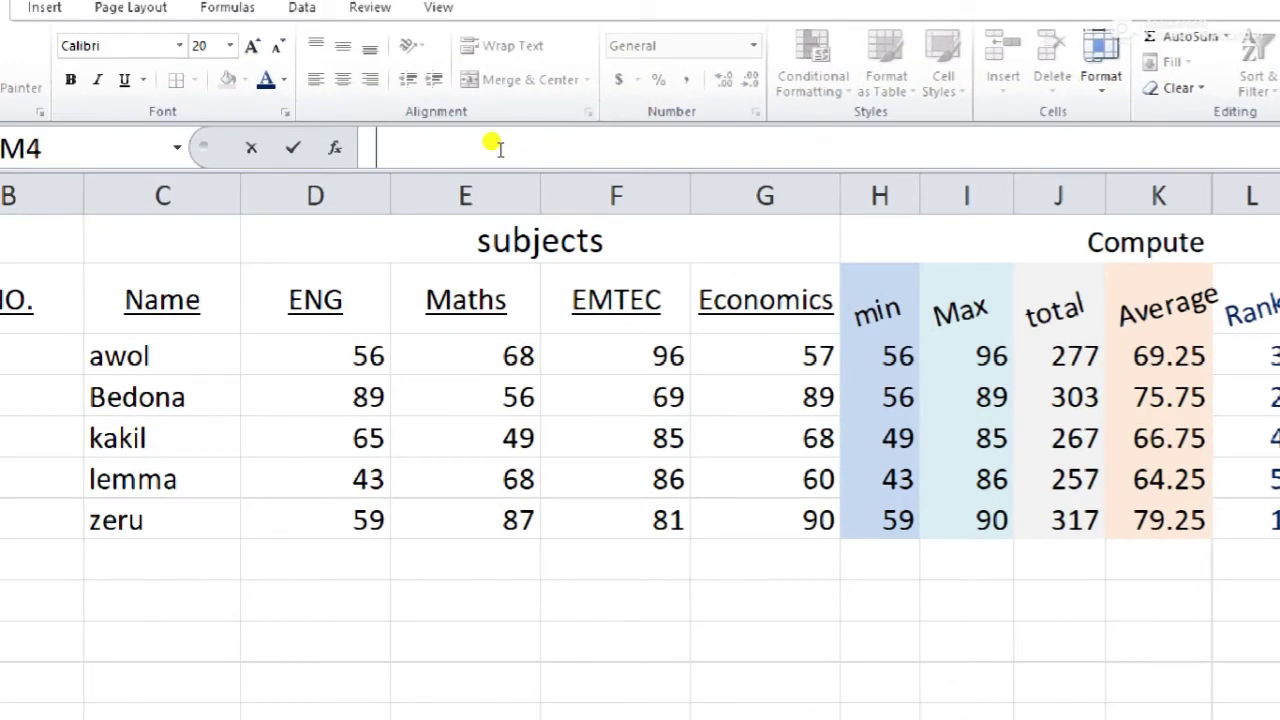
type("=")
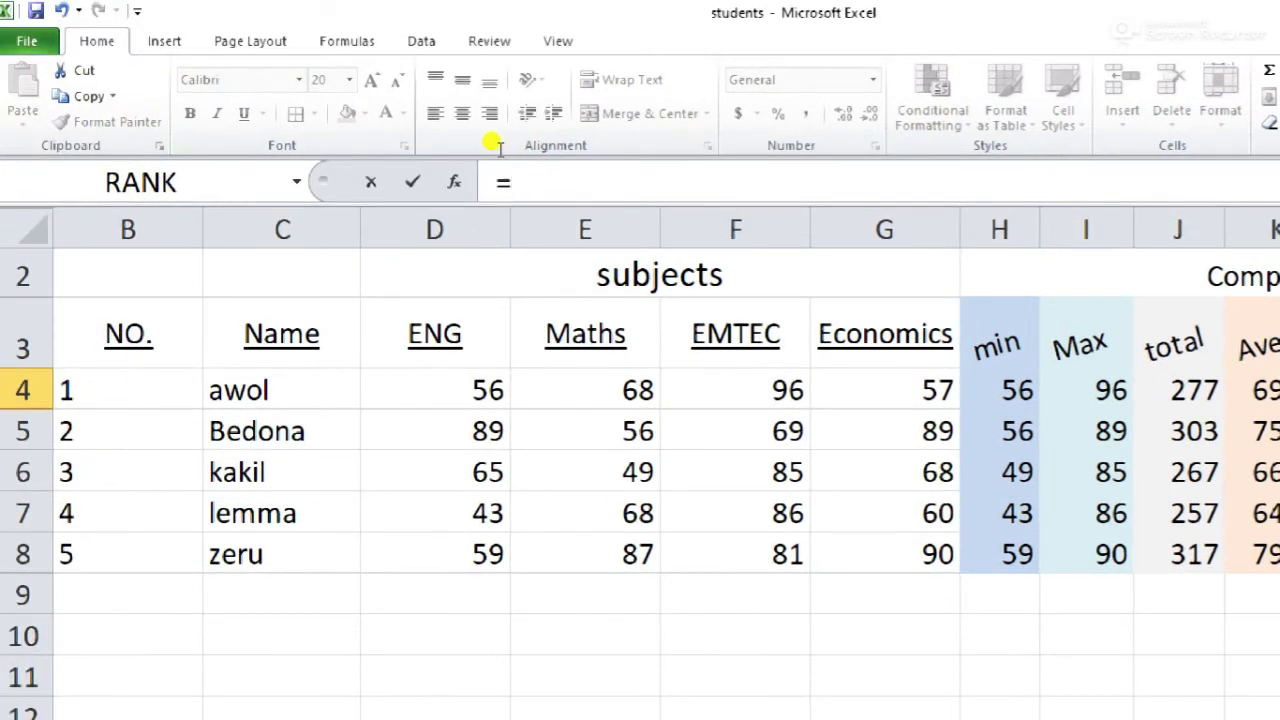
type("ig")
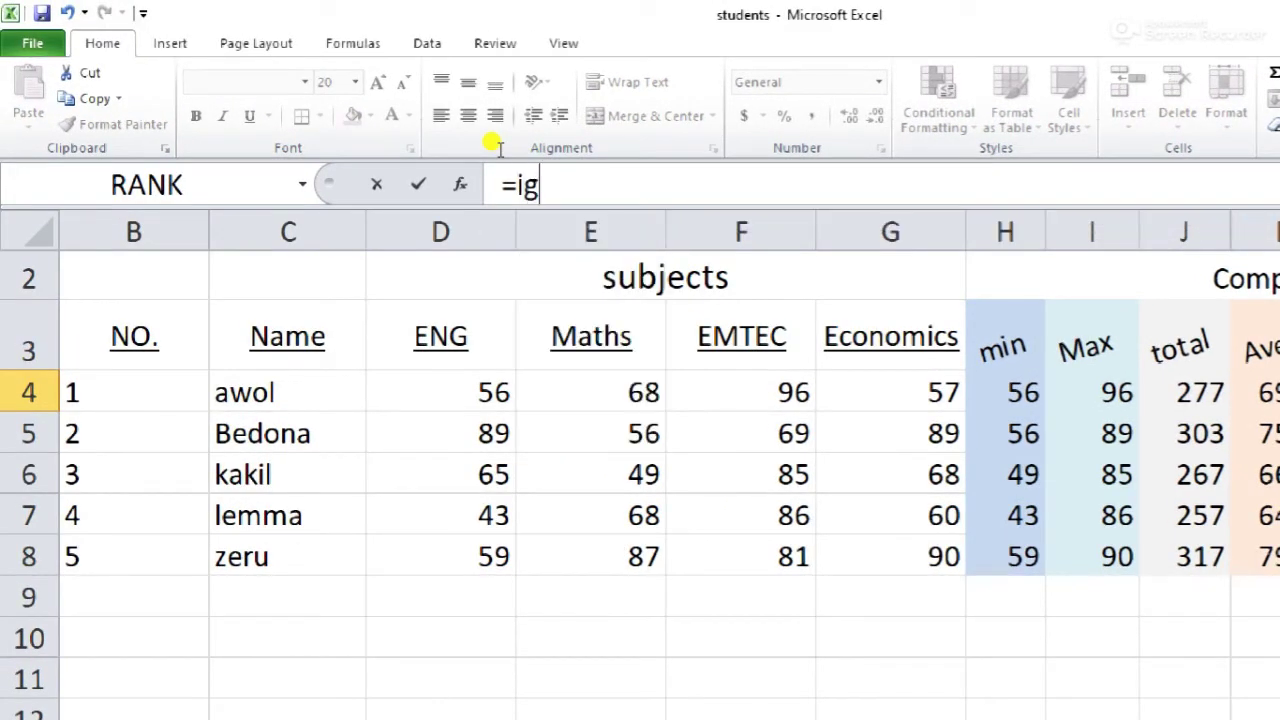
key("BackSpace")
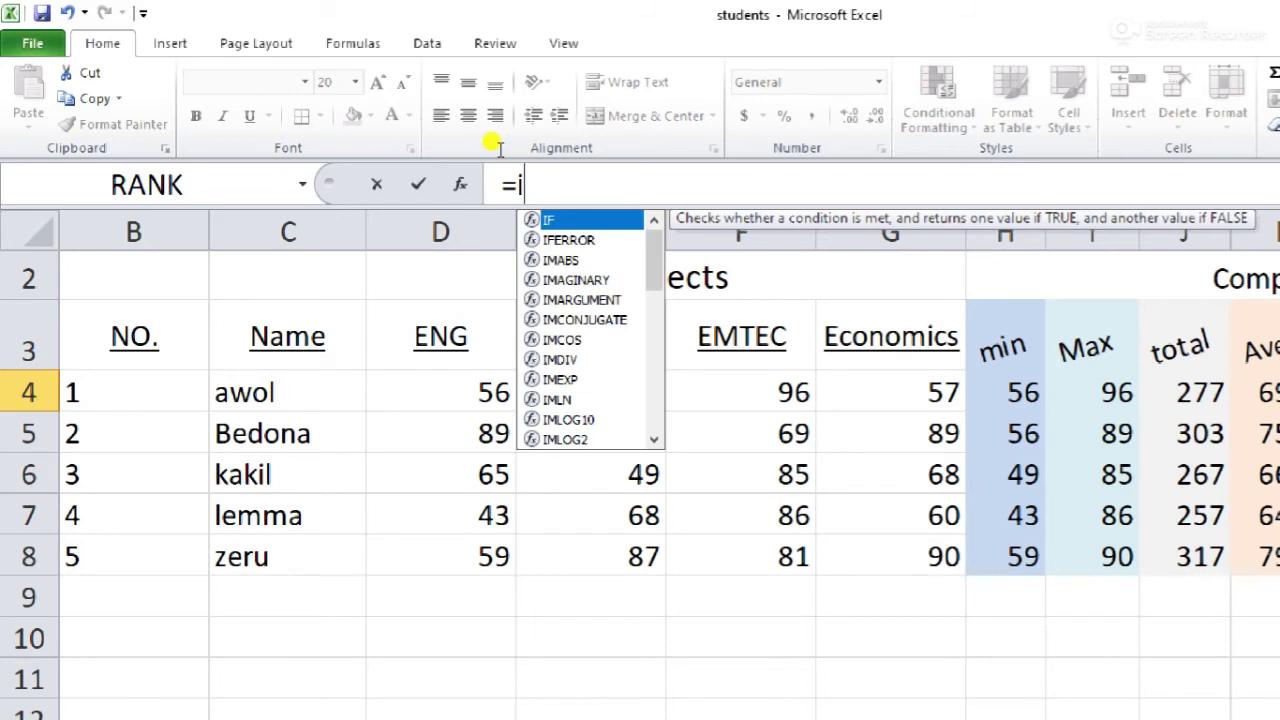
type("f")
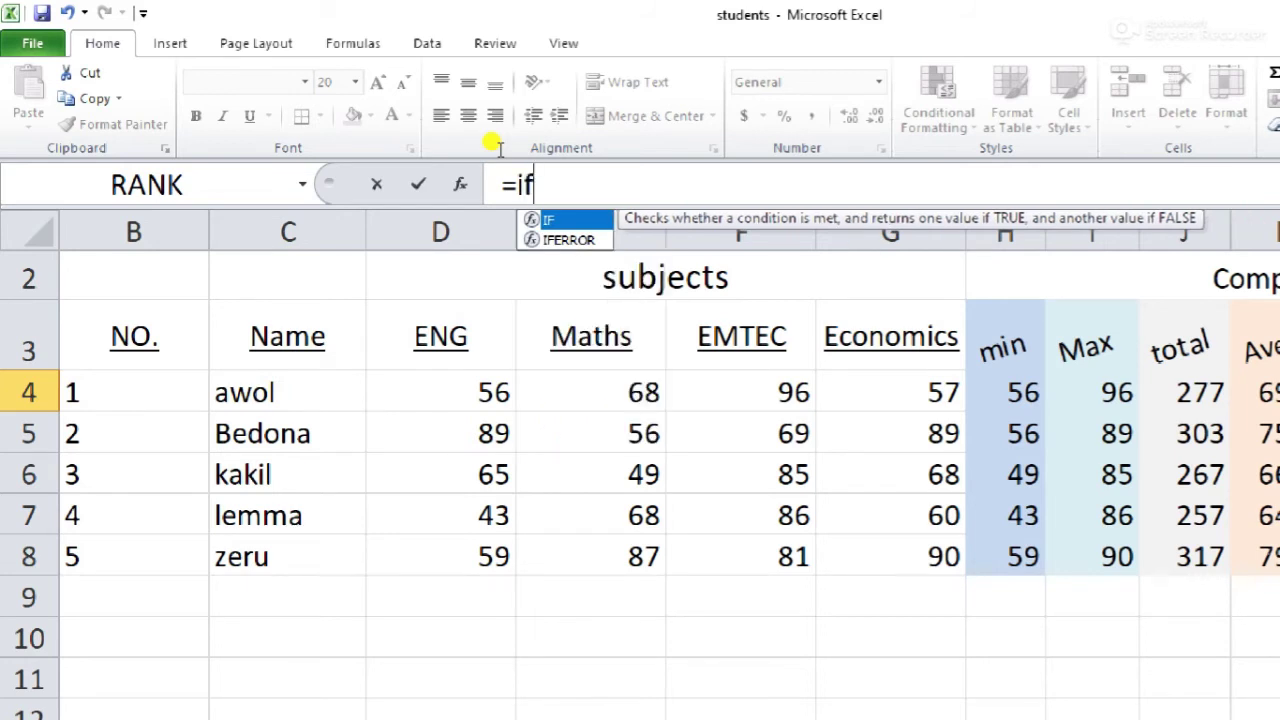
type("(")
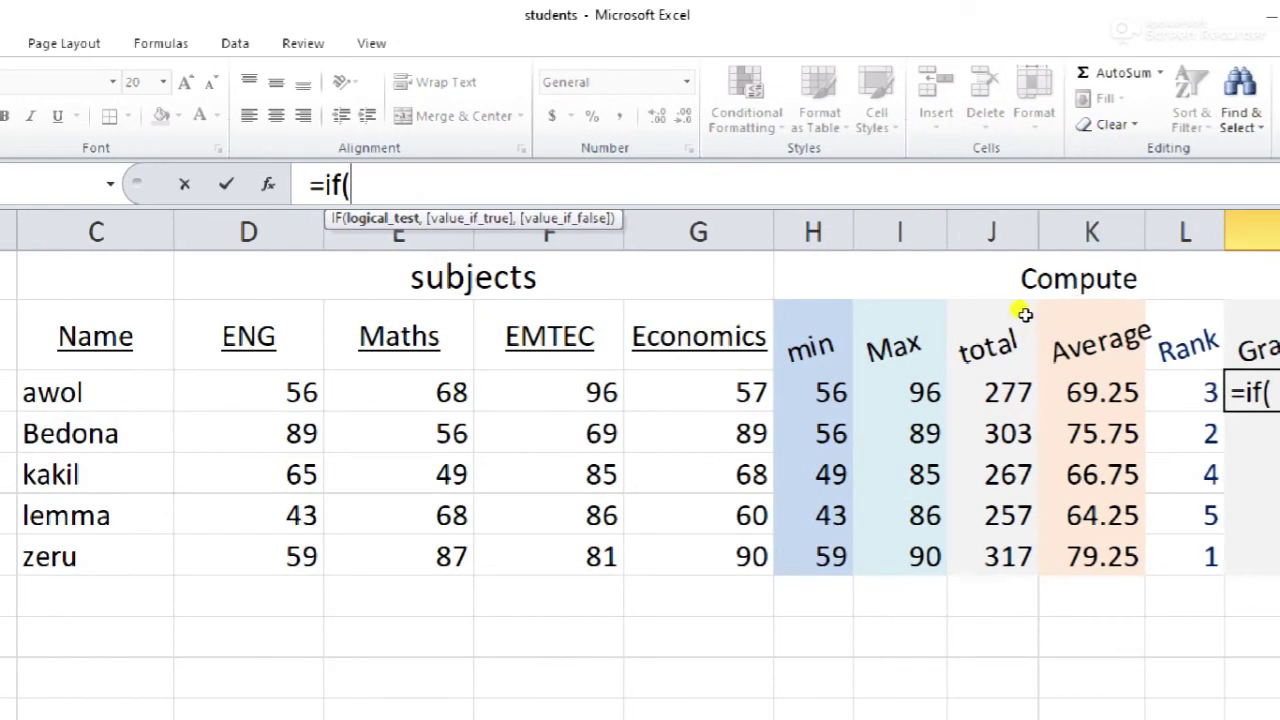
key("Left")
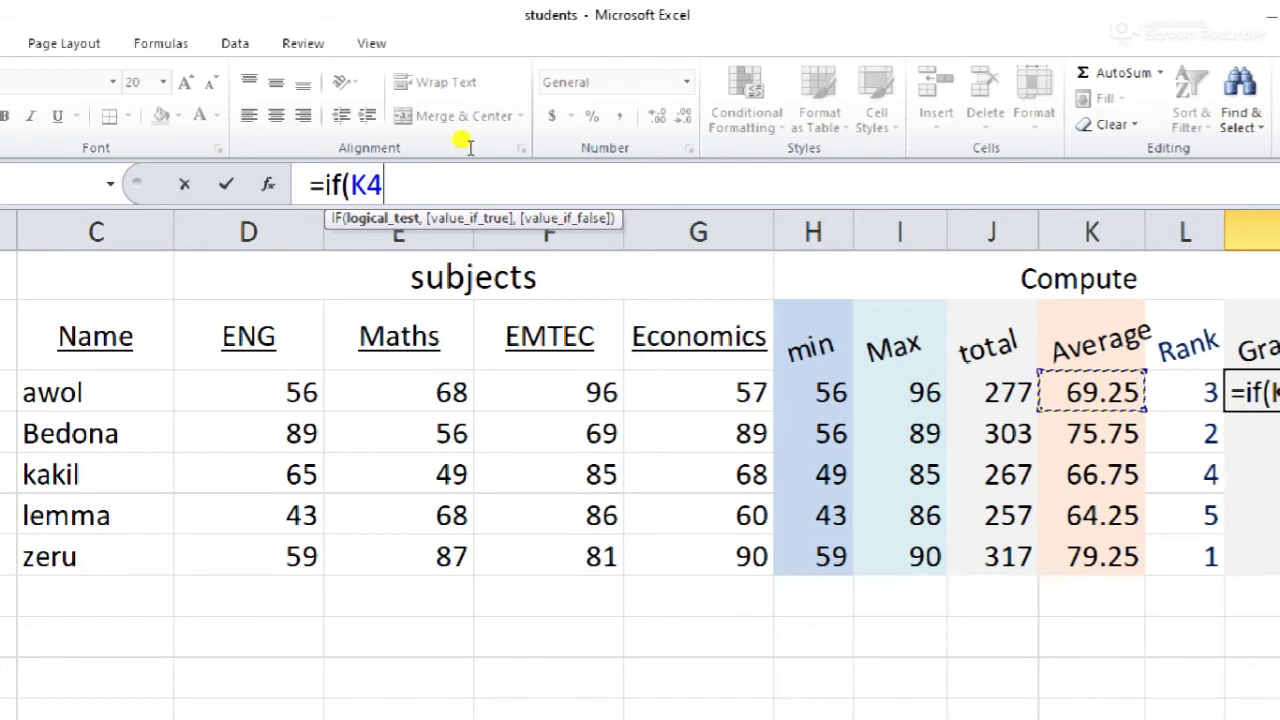
type(">")
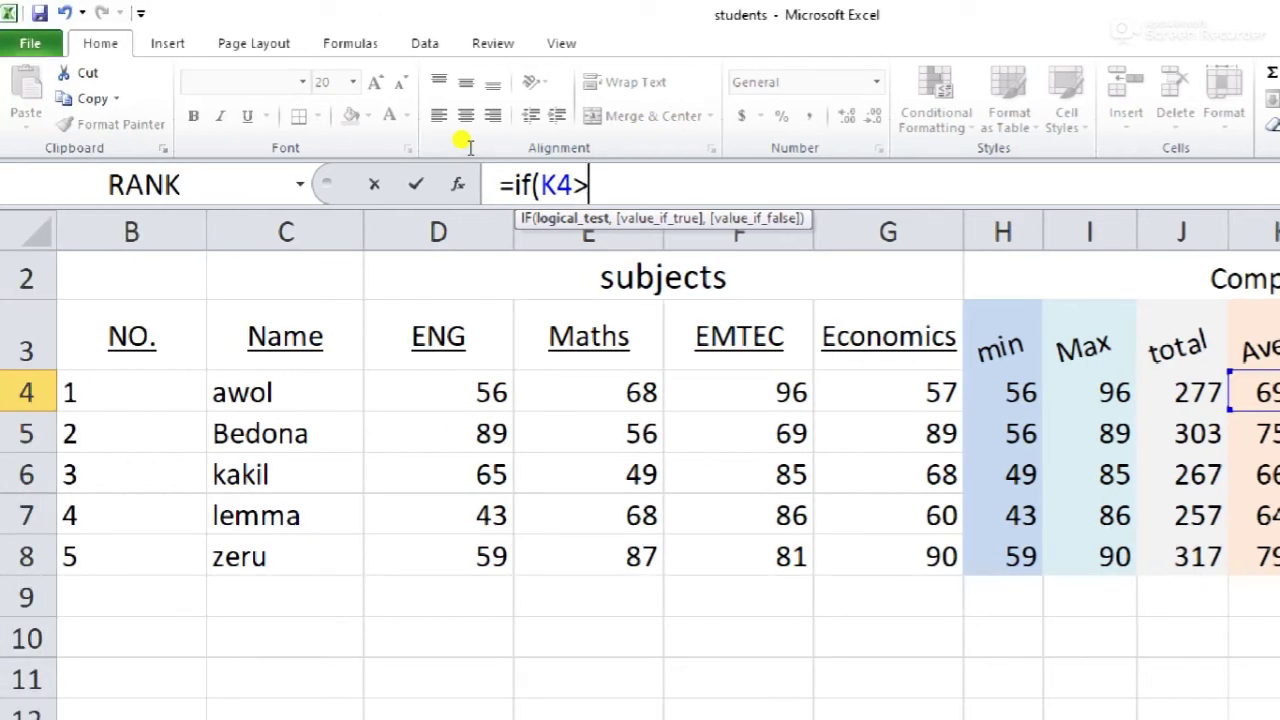
type("8")
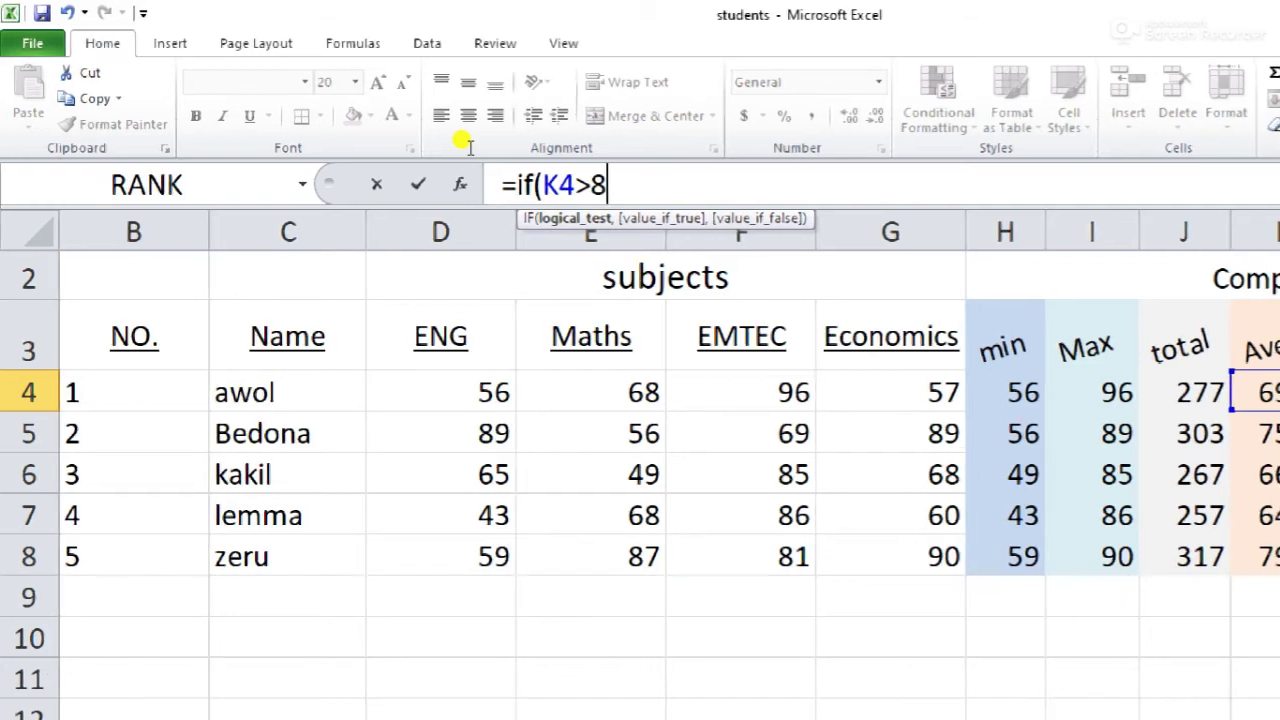
type("9,")
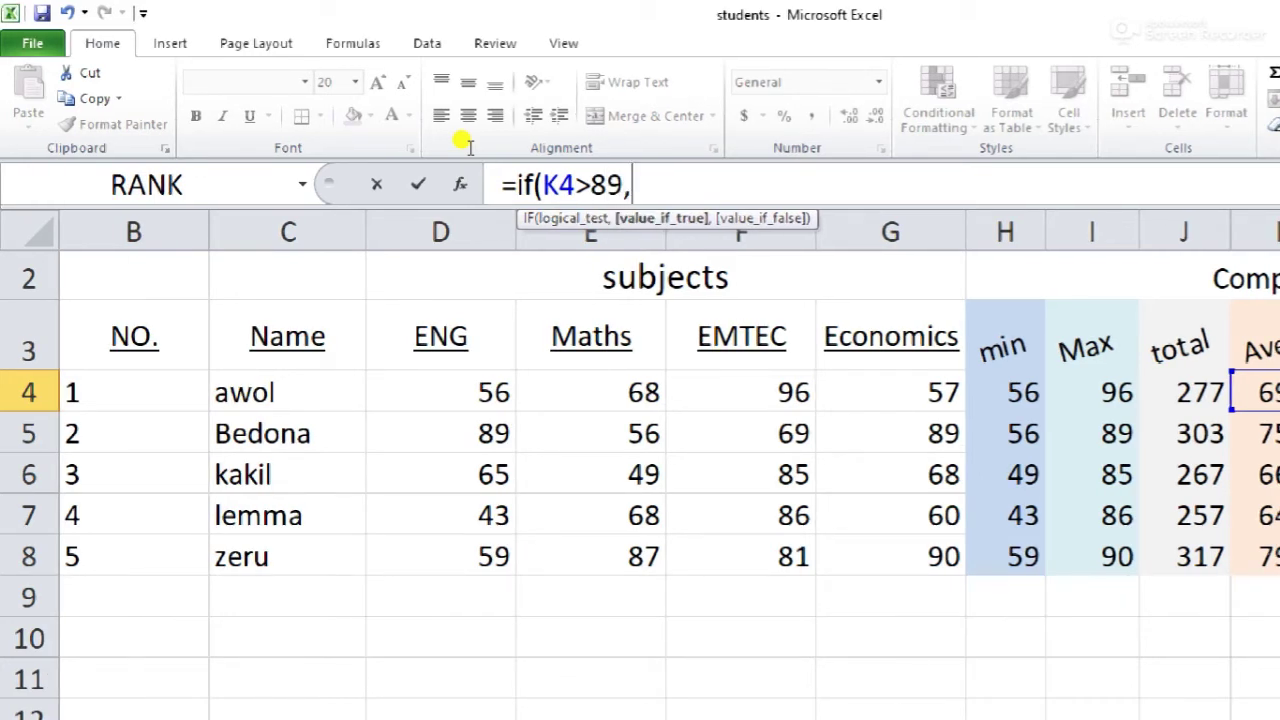
type("A")
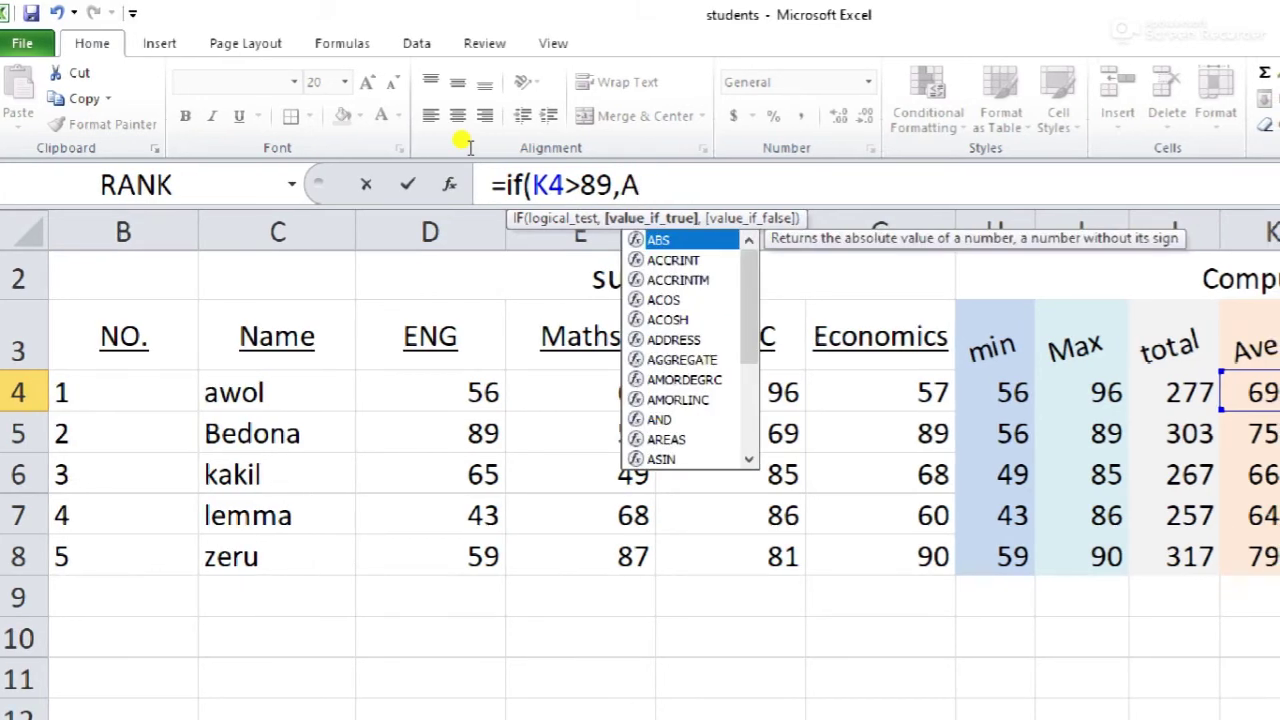
type("+")
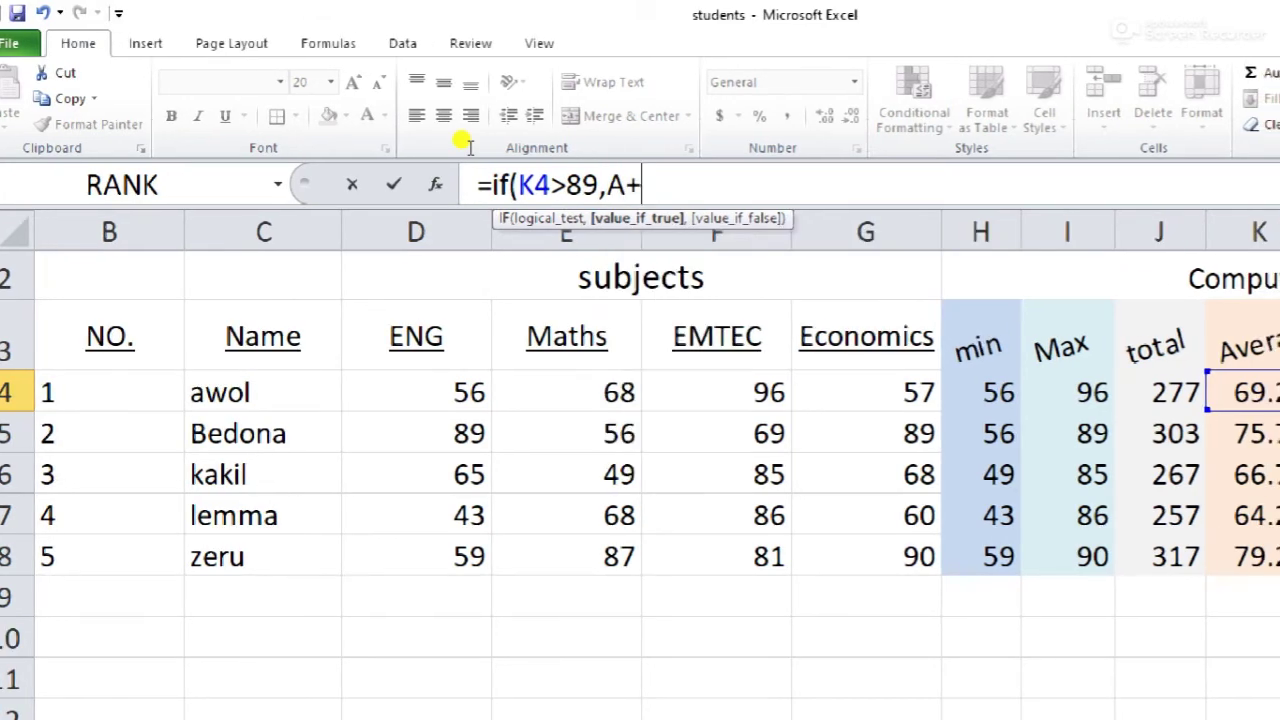
key("BackSpace")
key("BackSpace")
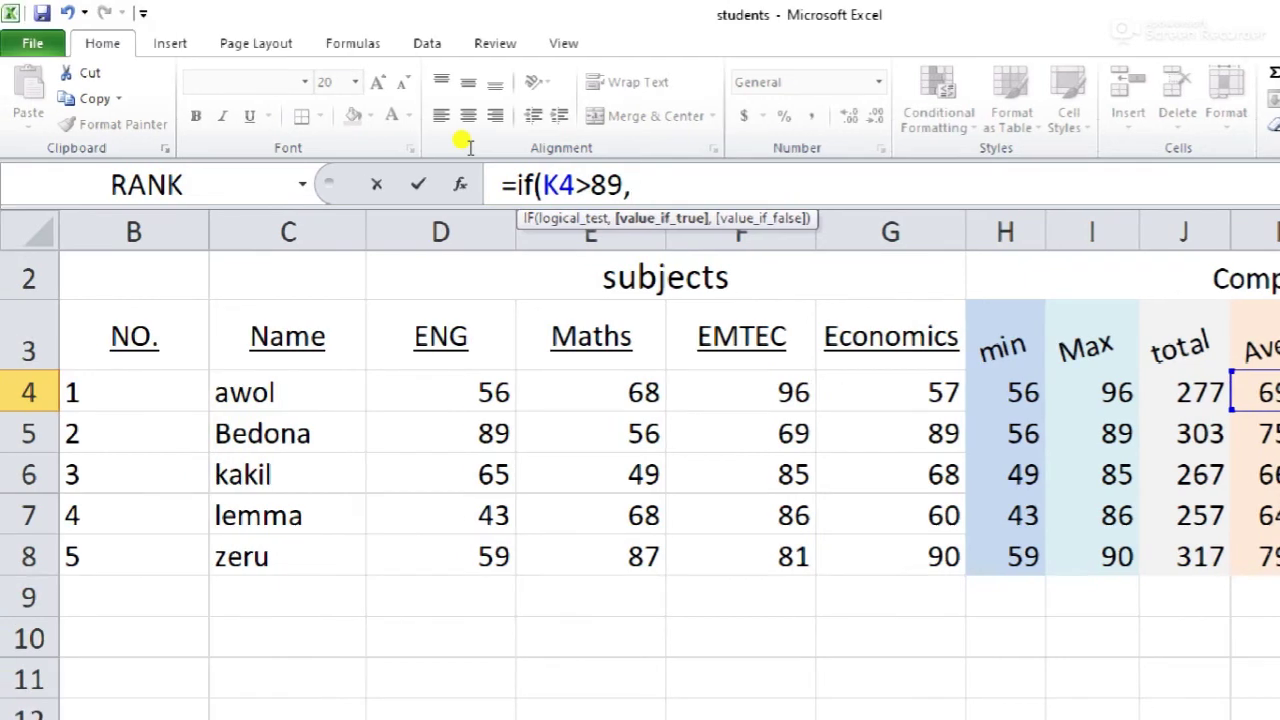
type("\"")
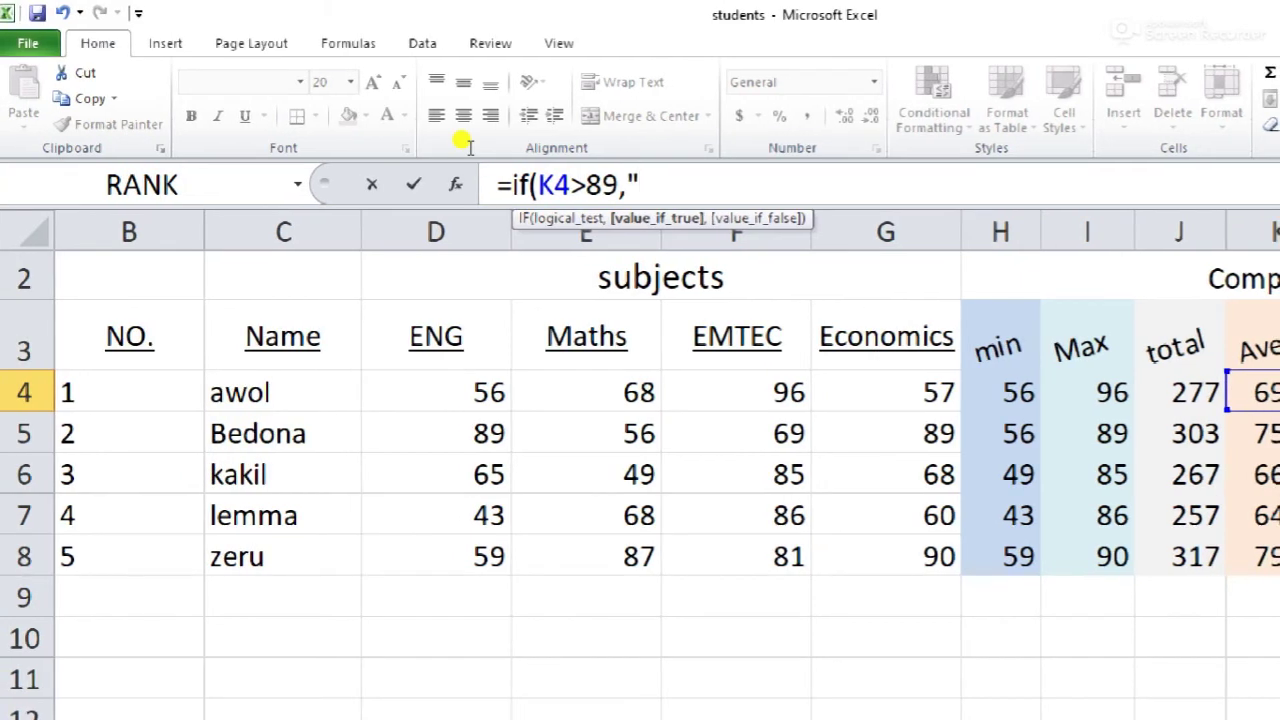
type("A")
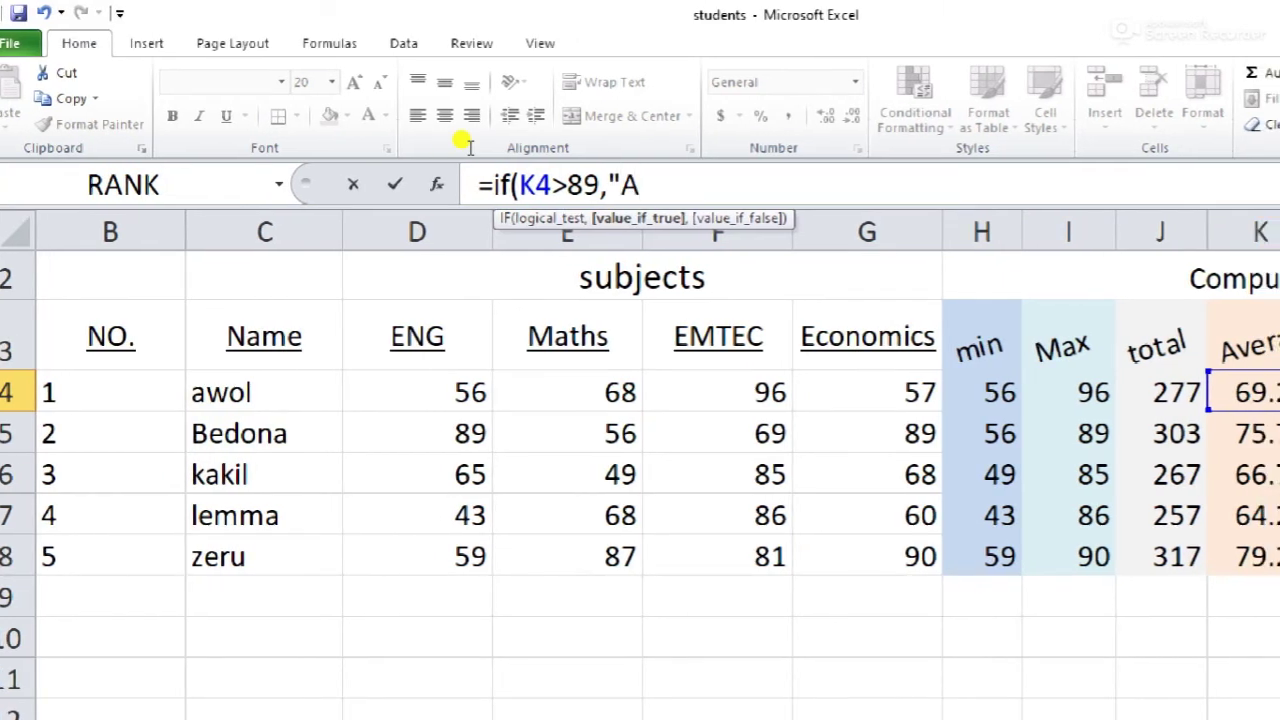
type("+")
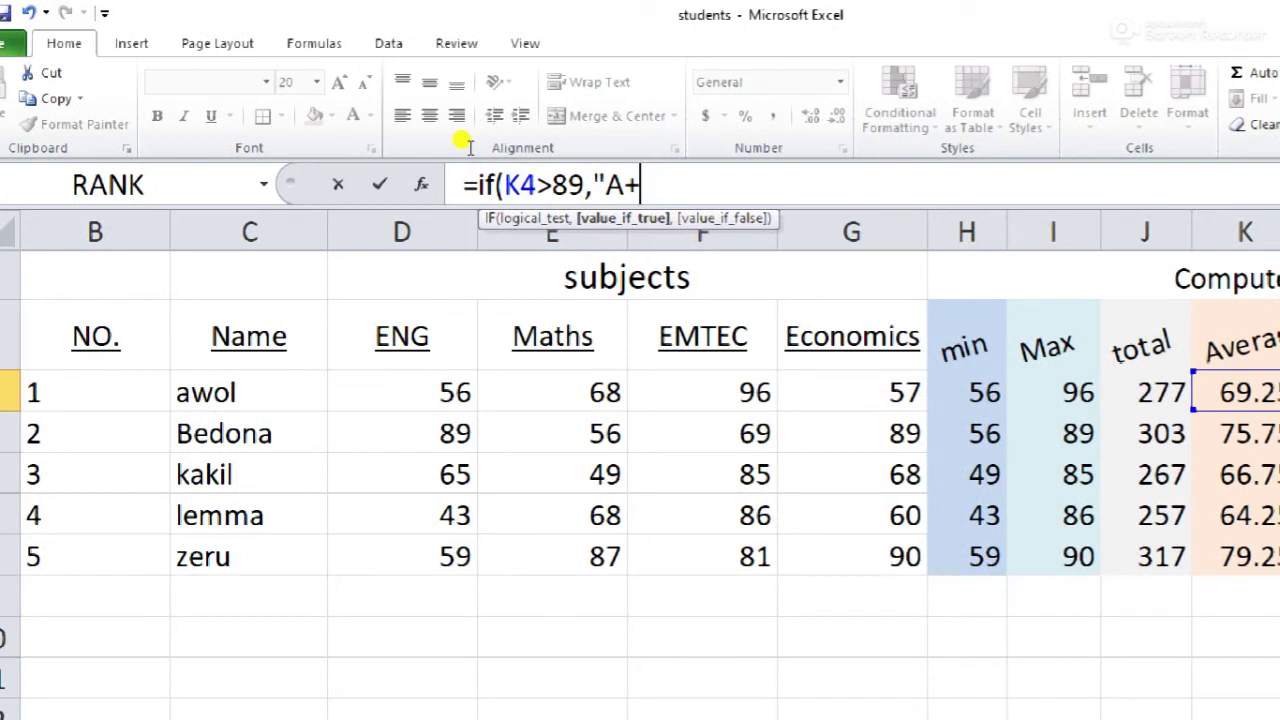
type("\"")
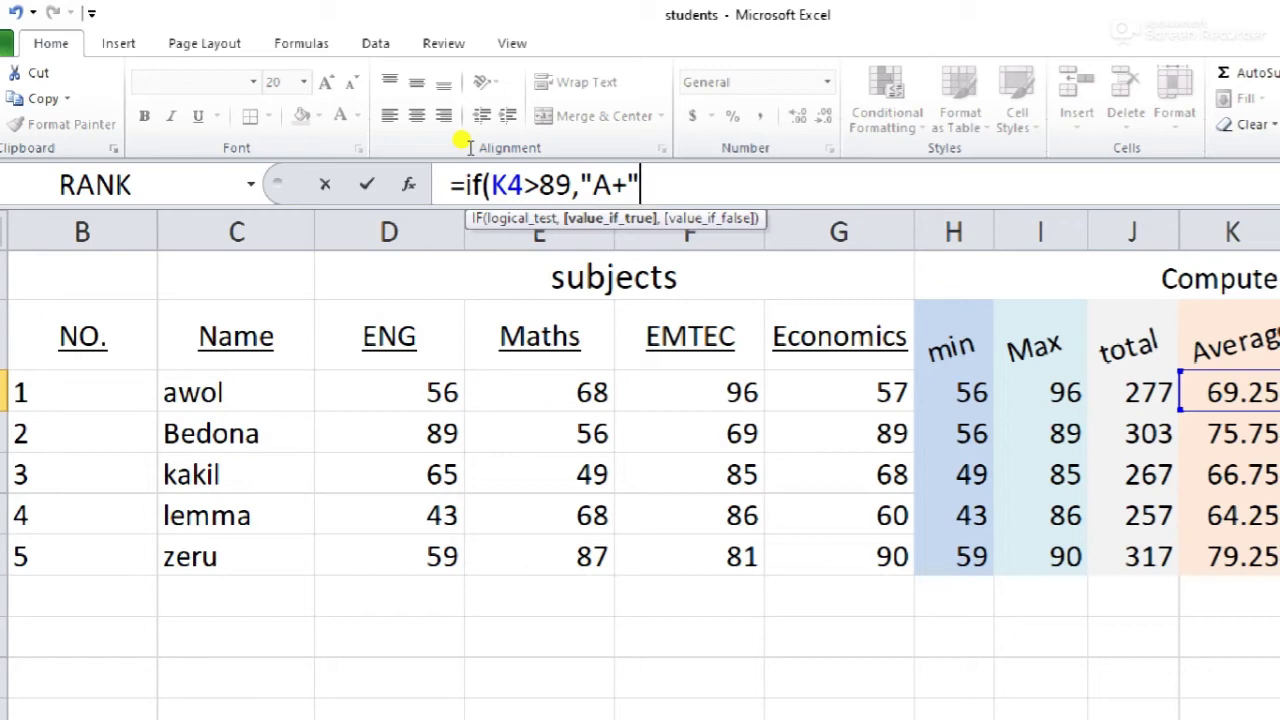
Step: Nest a second IF giving "A" when K4>84, and open a third IF
type(",")
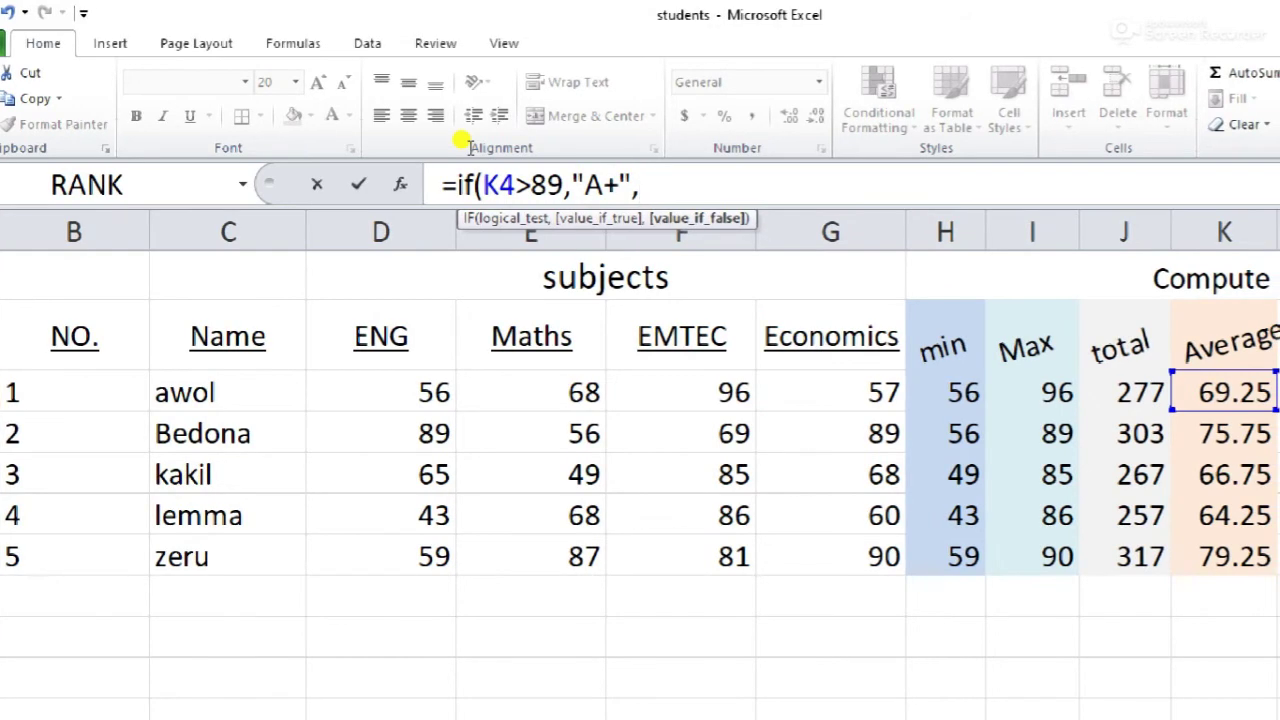
type("if")
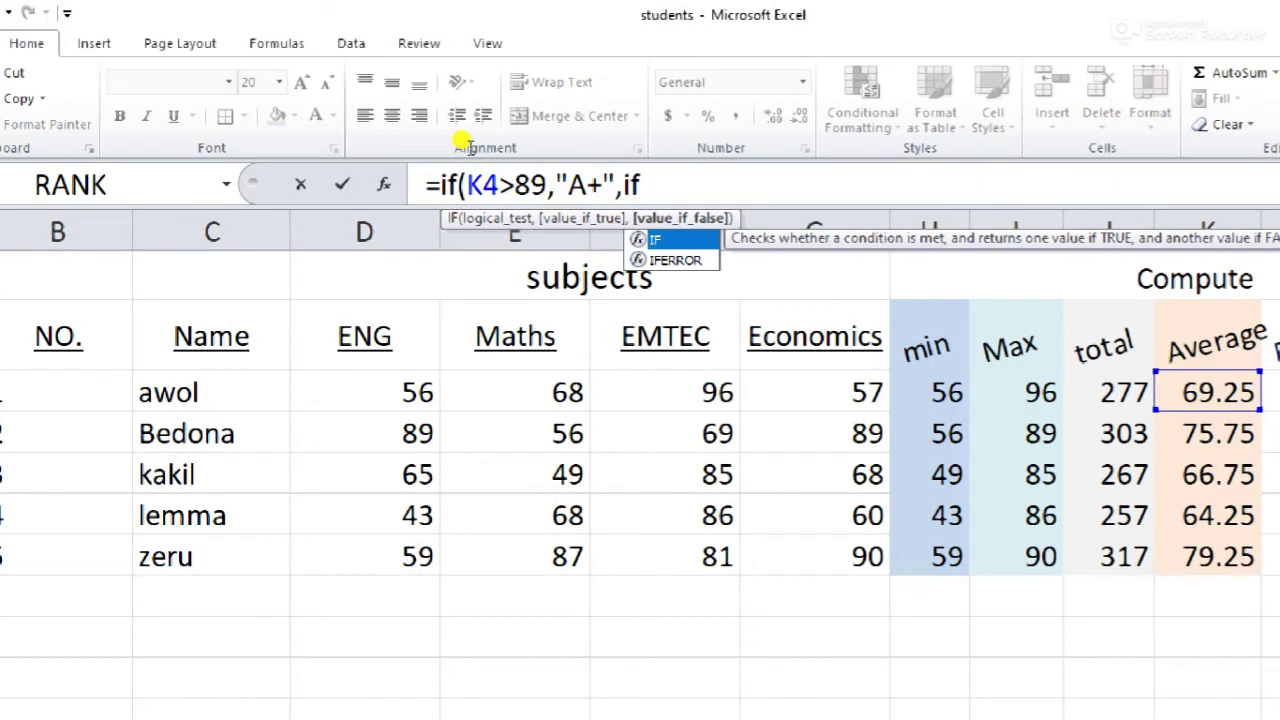
type("(")
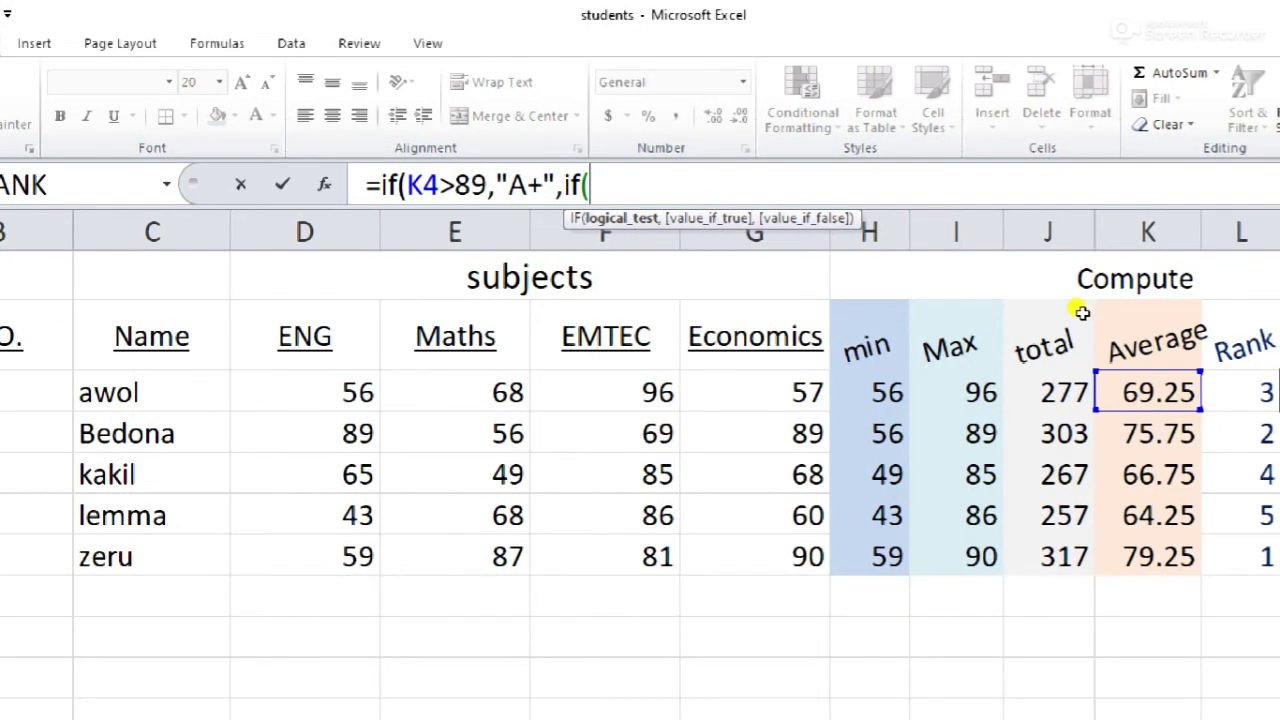
key("Left")
key("Left")
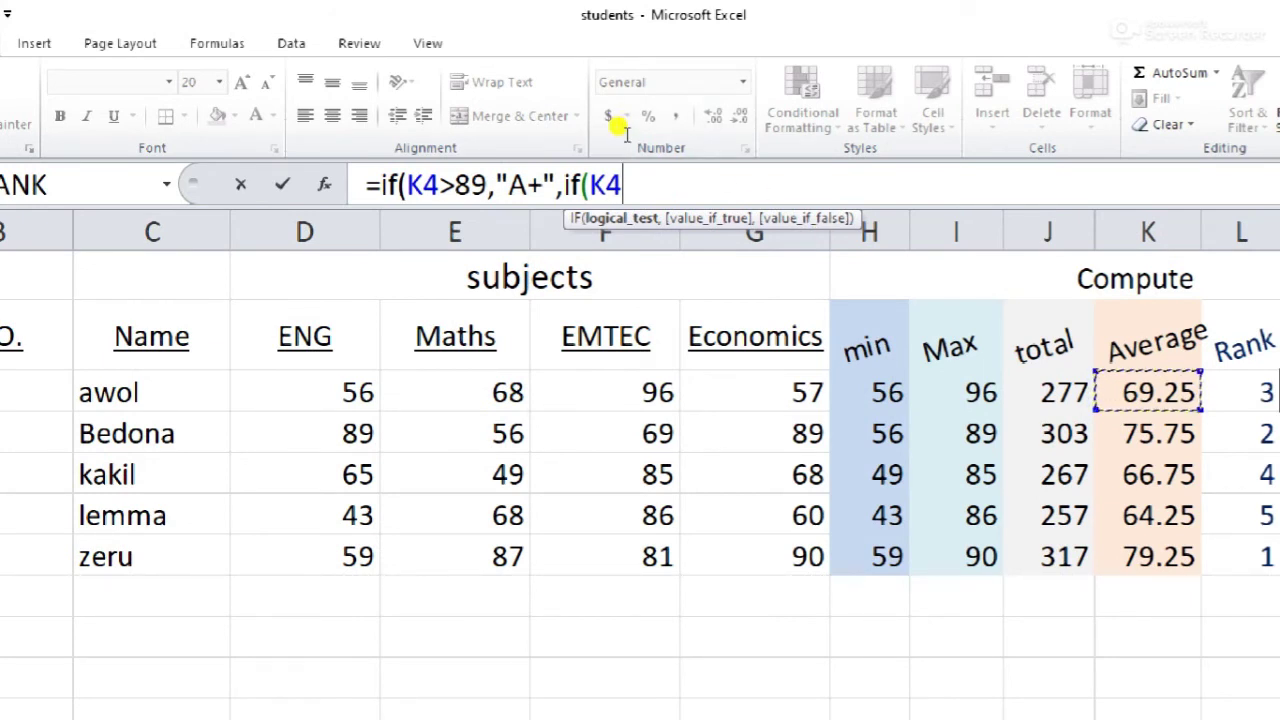
type(">")
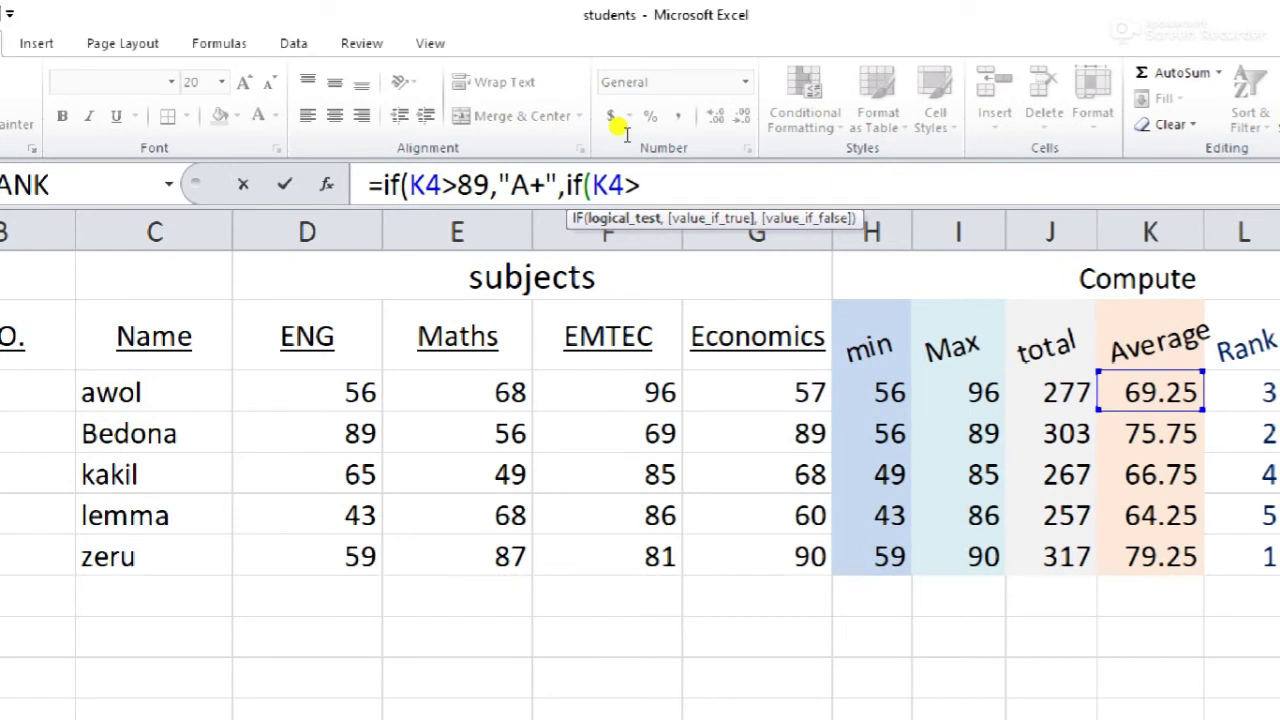
type("8")
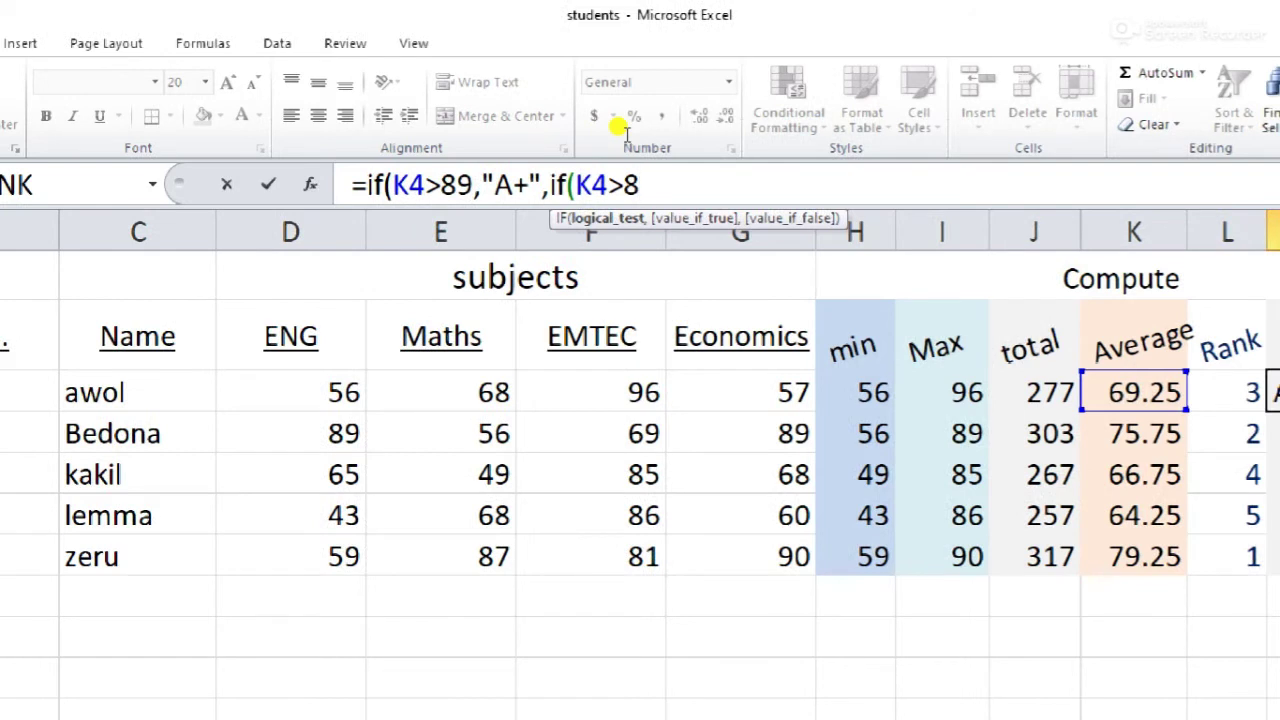
type("5")
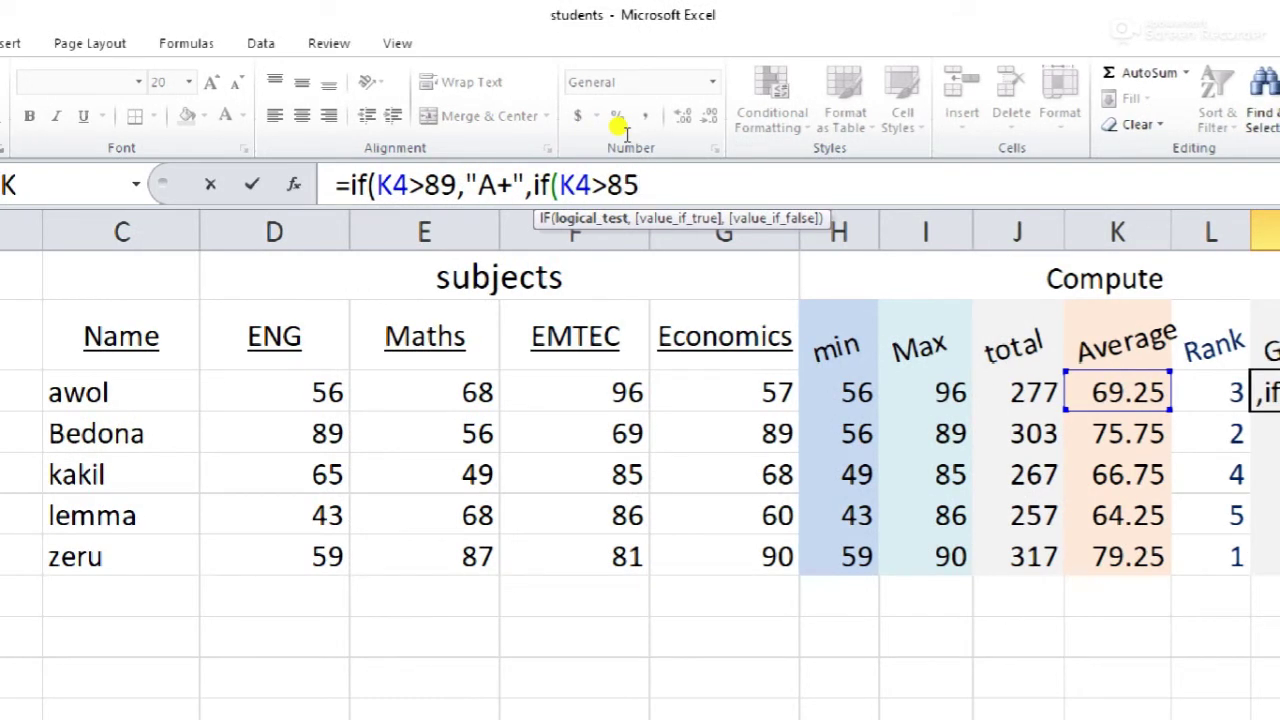
type(",")
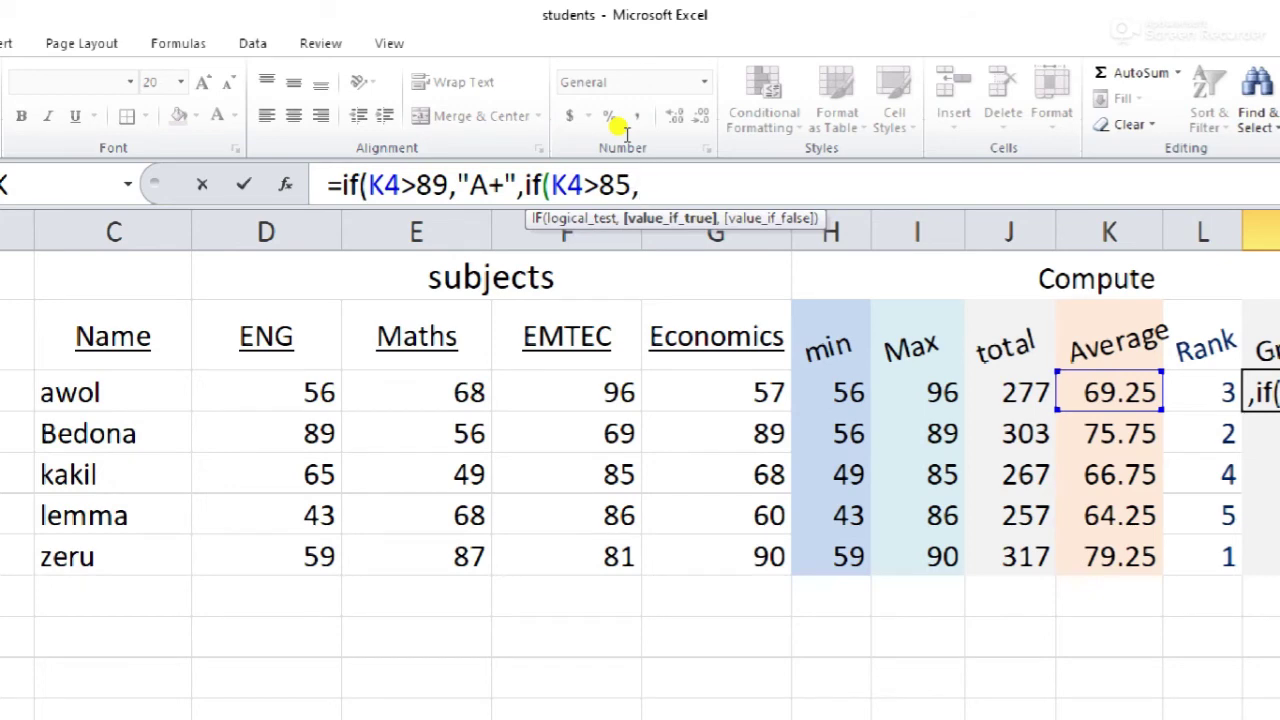
type("+")
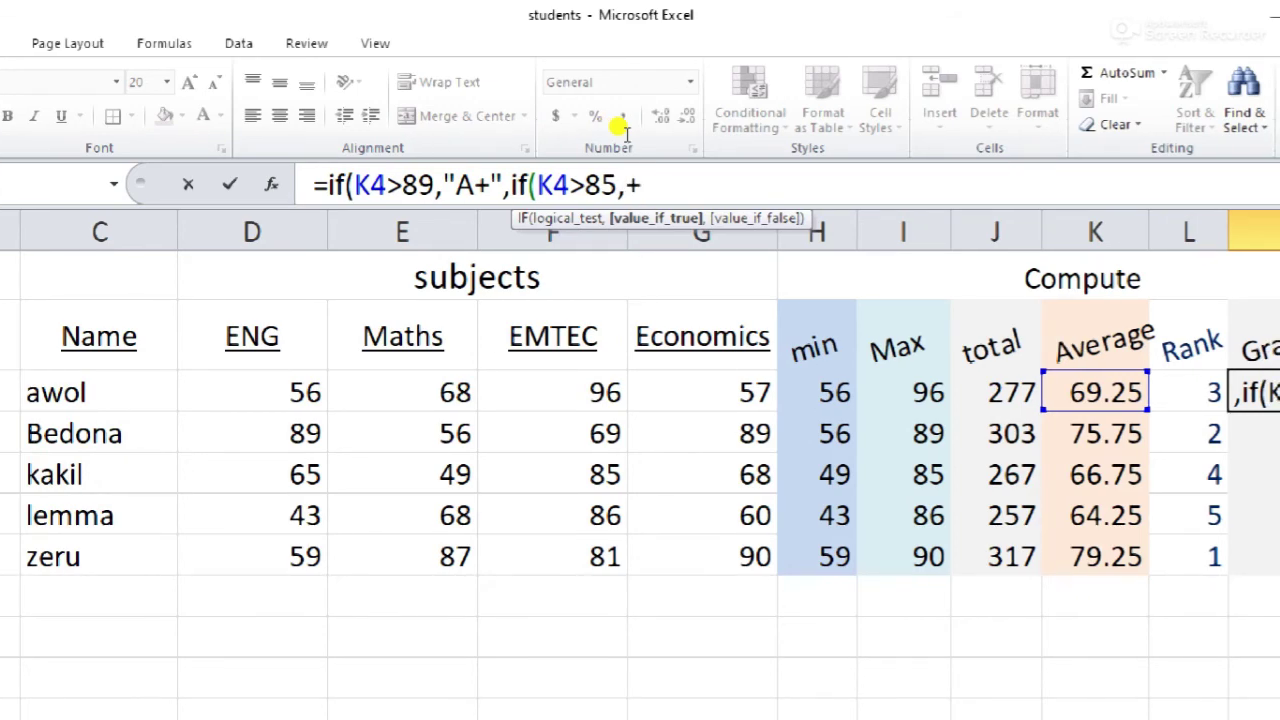
key("BackSpace")
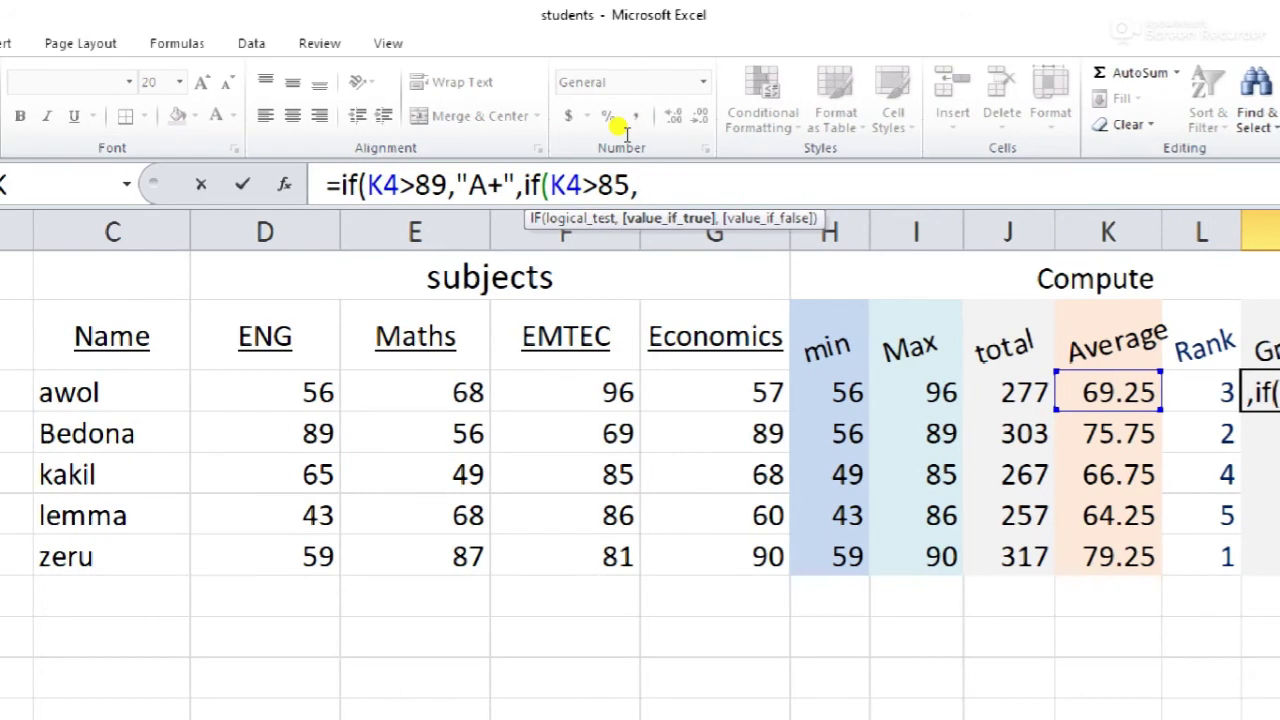
type("A")
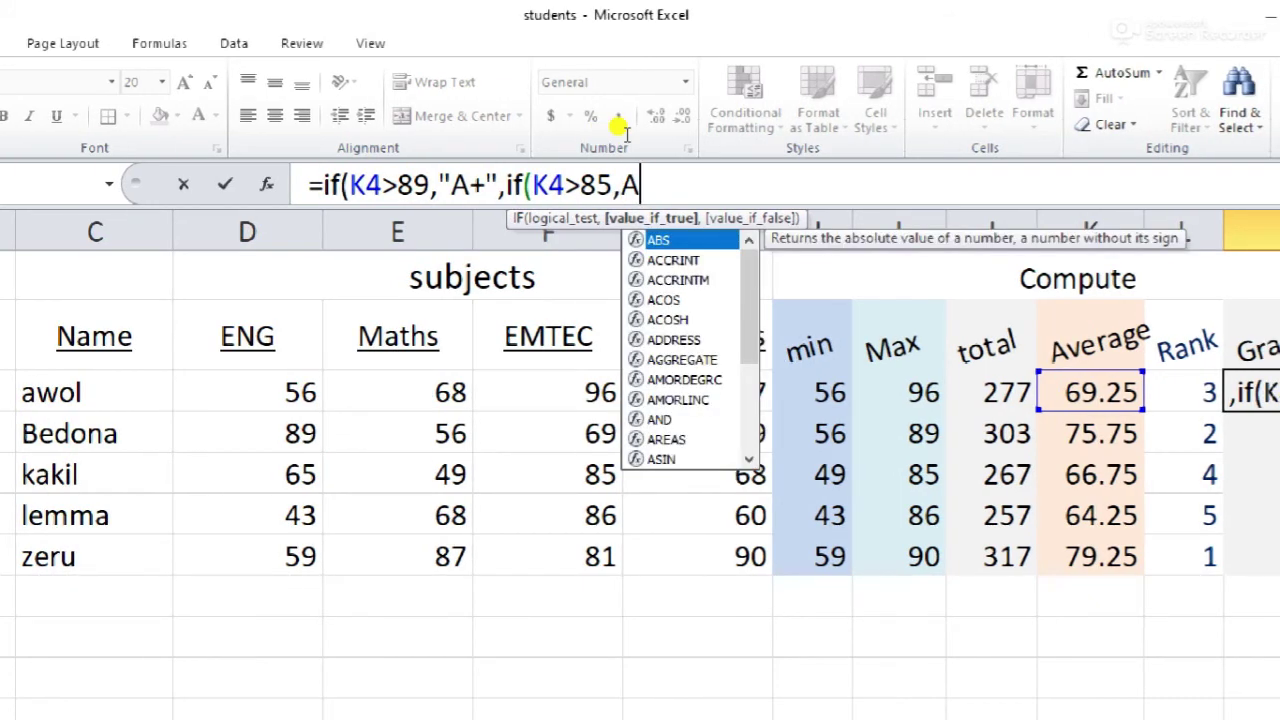
key("BackSpace")
type("\"")
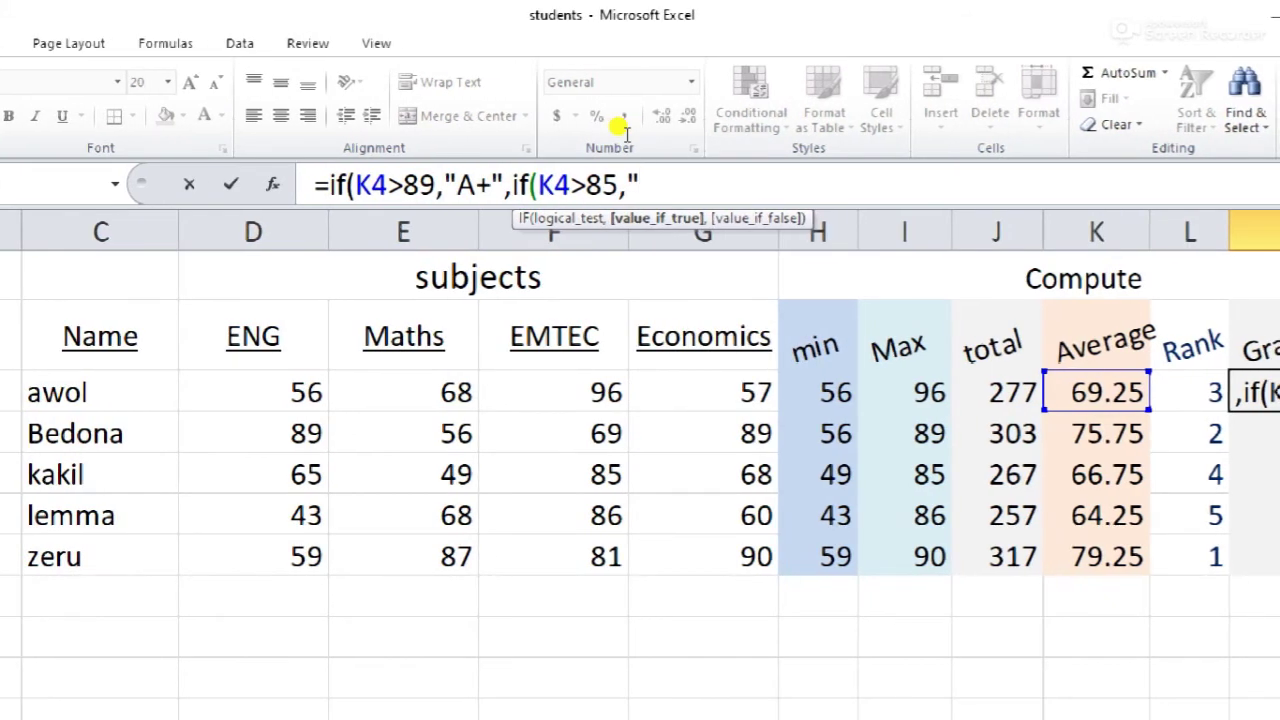
type("A")
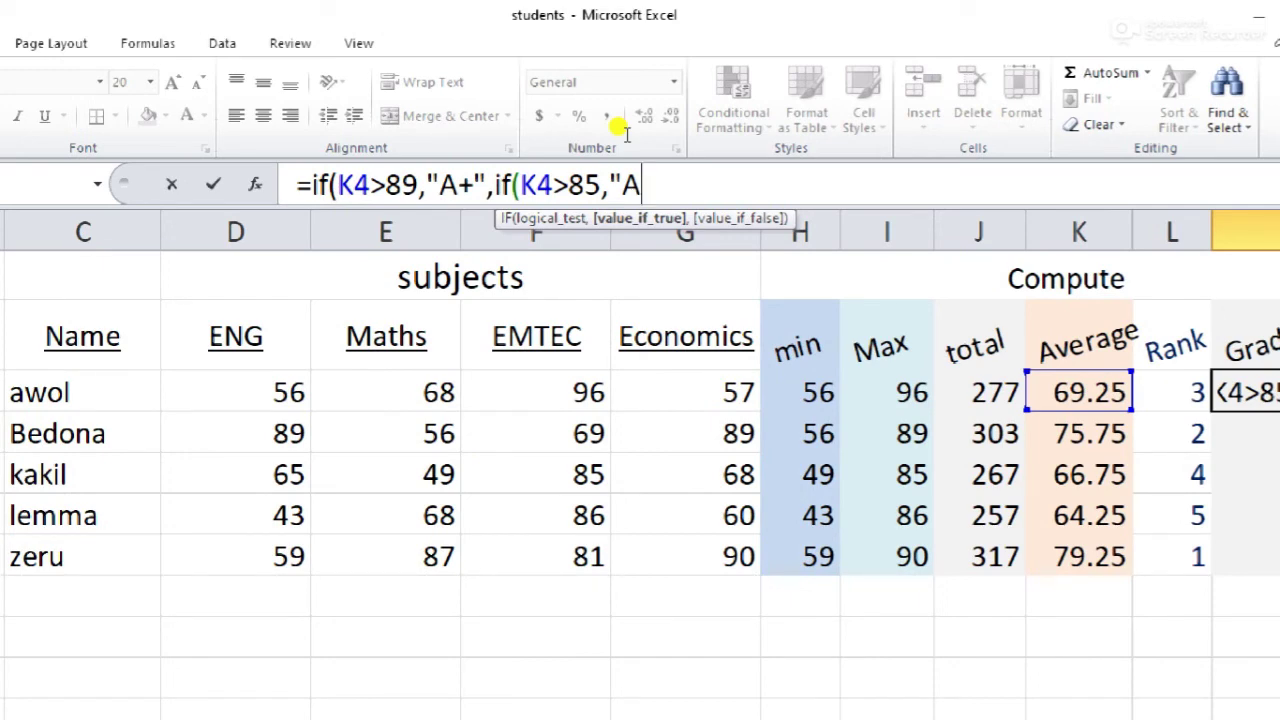
key("BackSpace")
key("BackSpace")
key("BackSpace")
key("BackSpace")
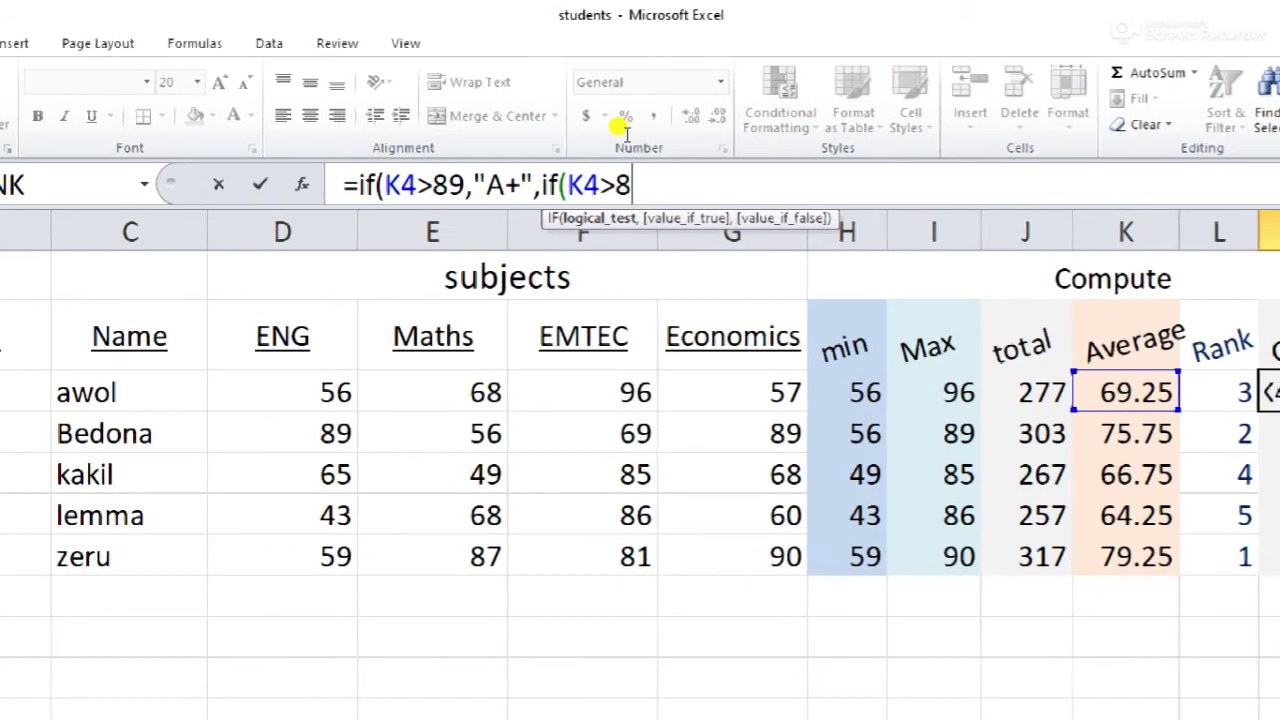
type("4")
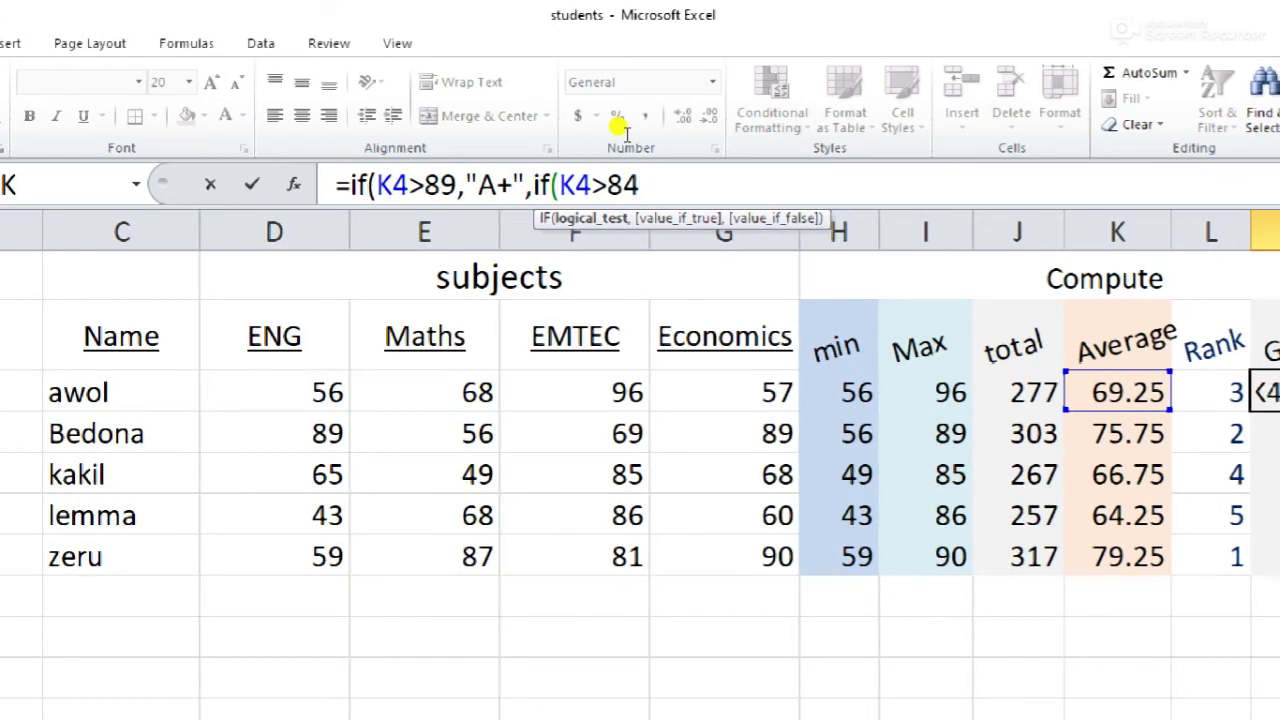
type(",\"")
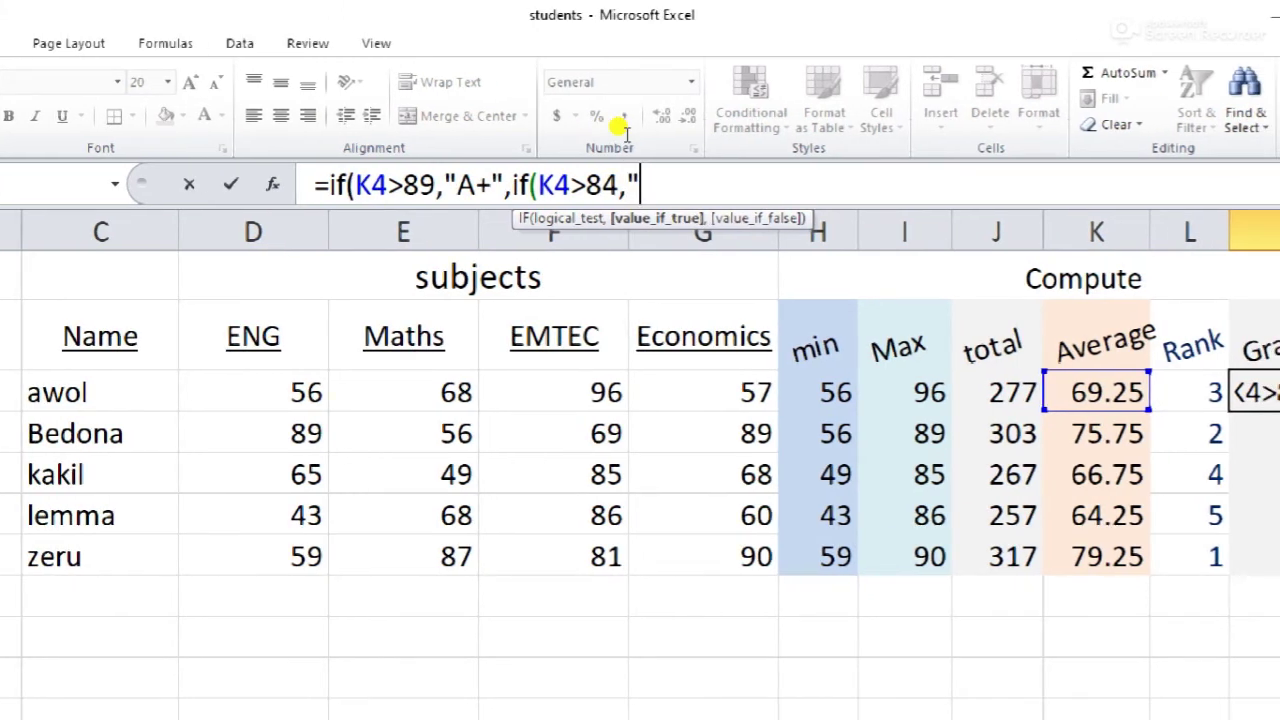
type("A")
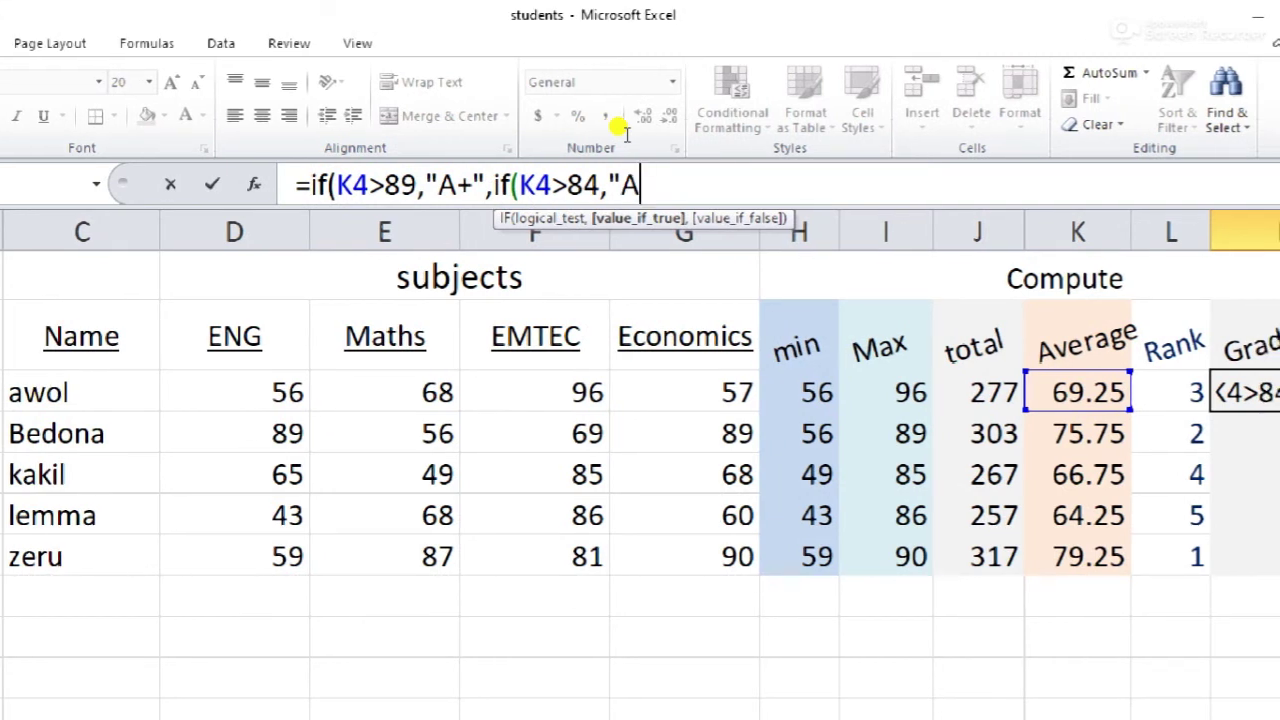
type("\"")
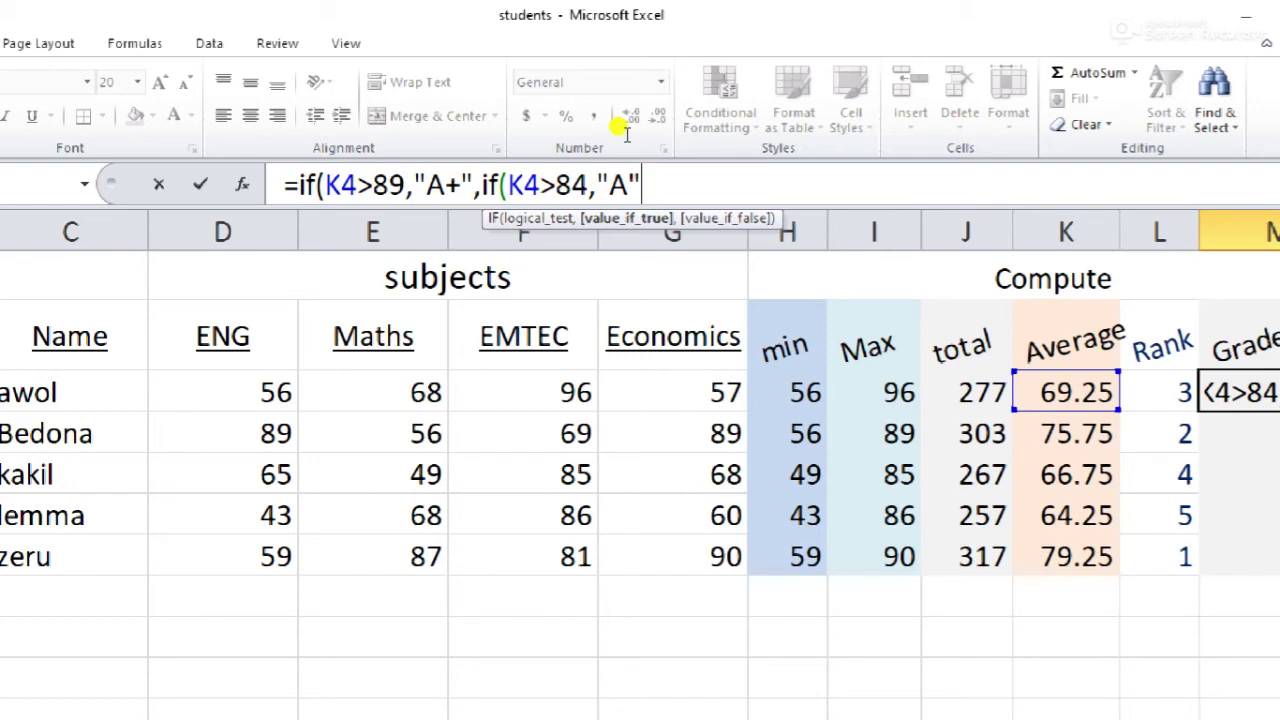
type(",if")
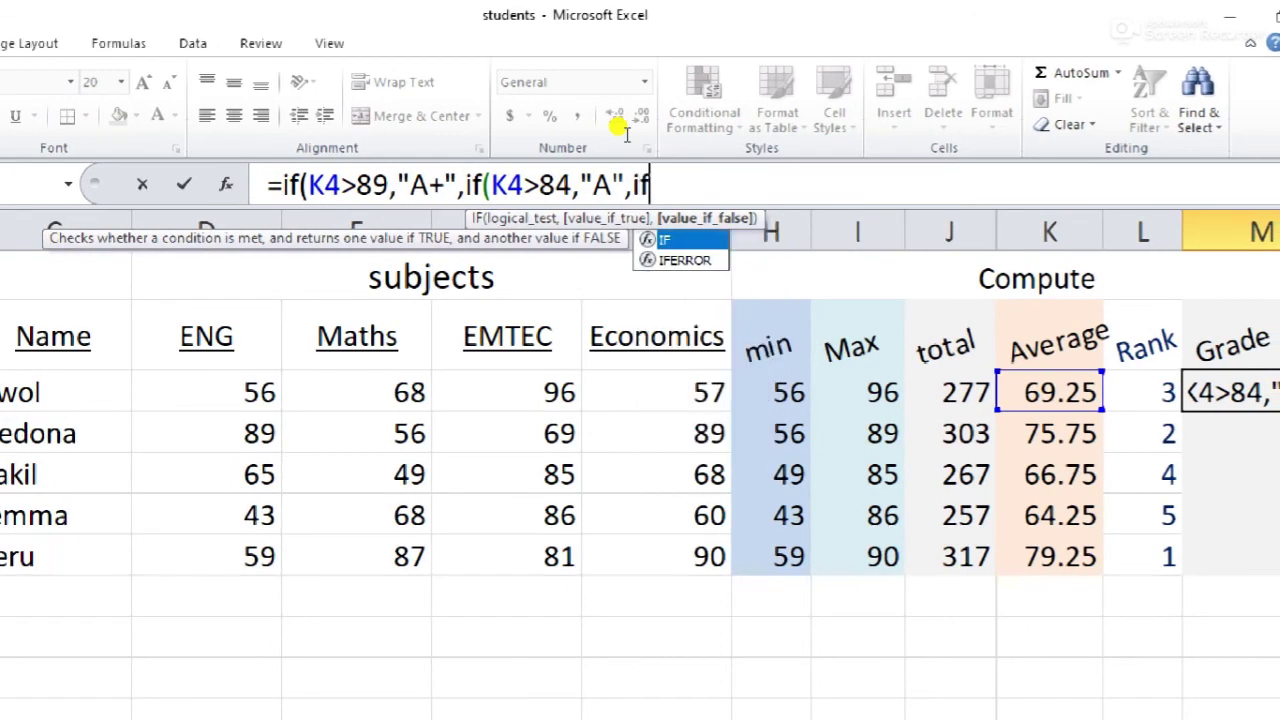
type("(")
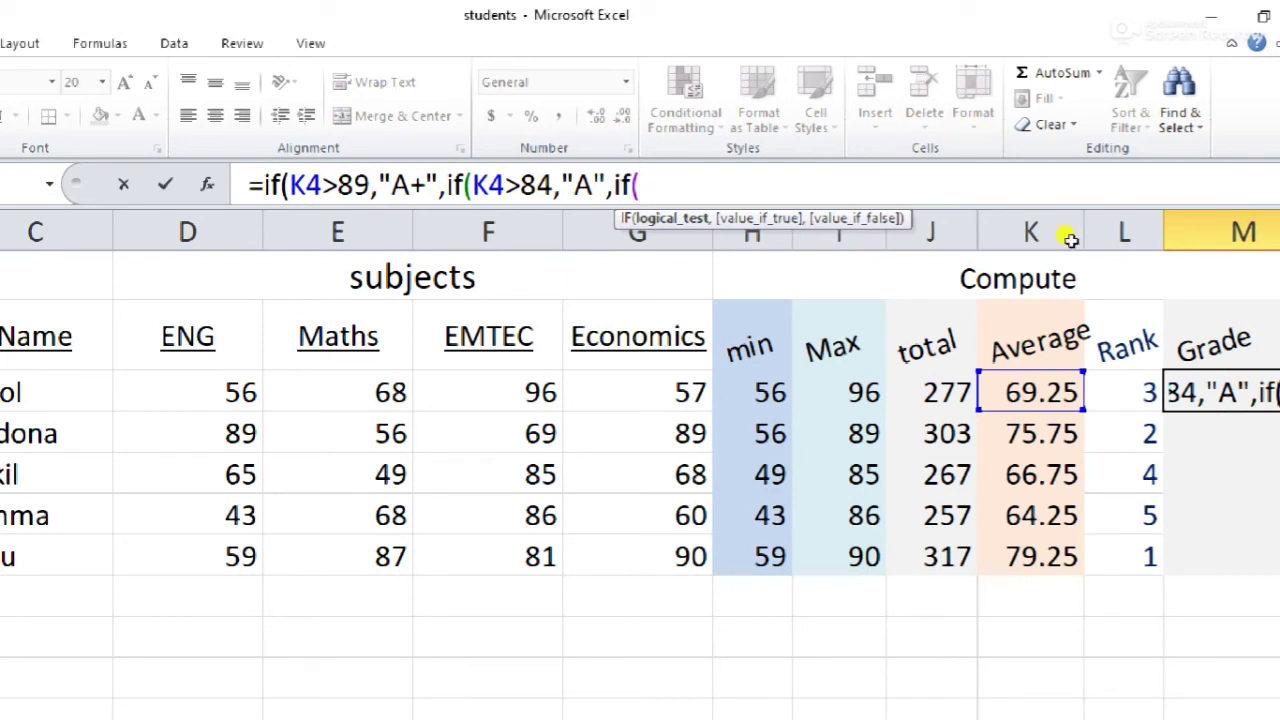
Step: Add the third condition K4>69 returning "B", followed by another IF
left_click(1030, 392)
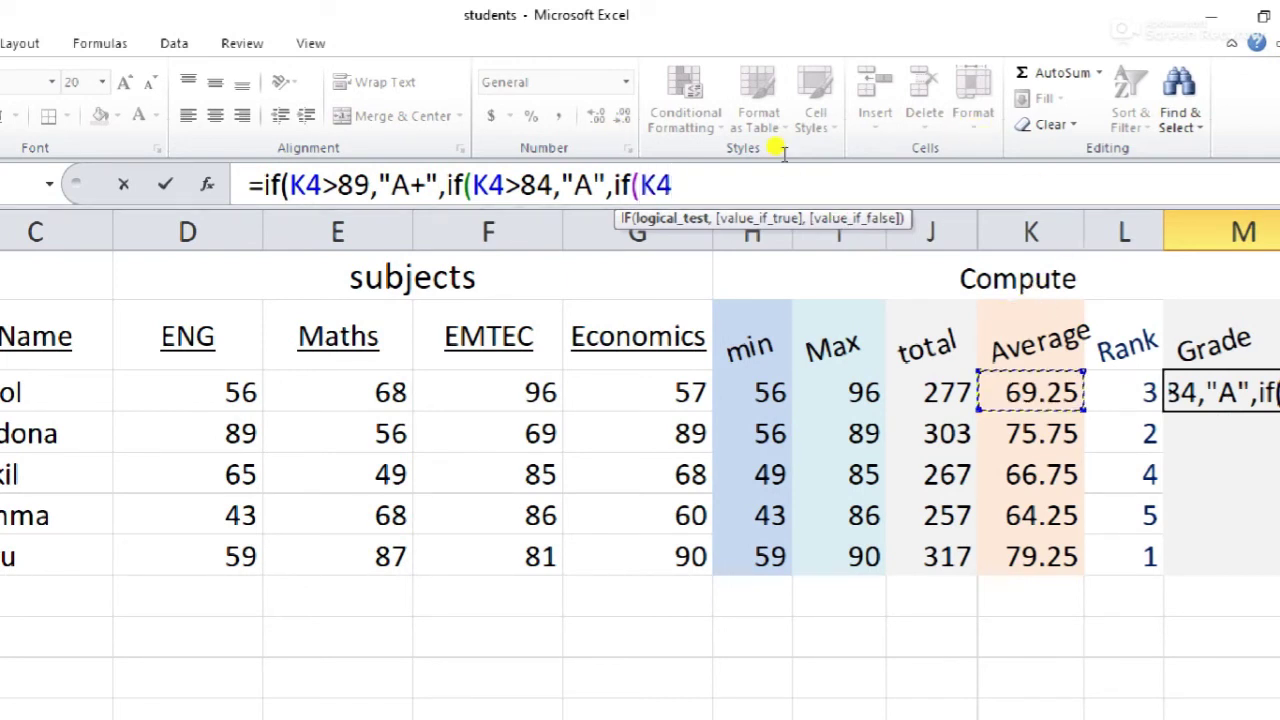
type("<")
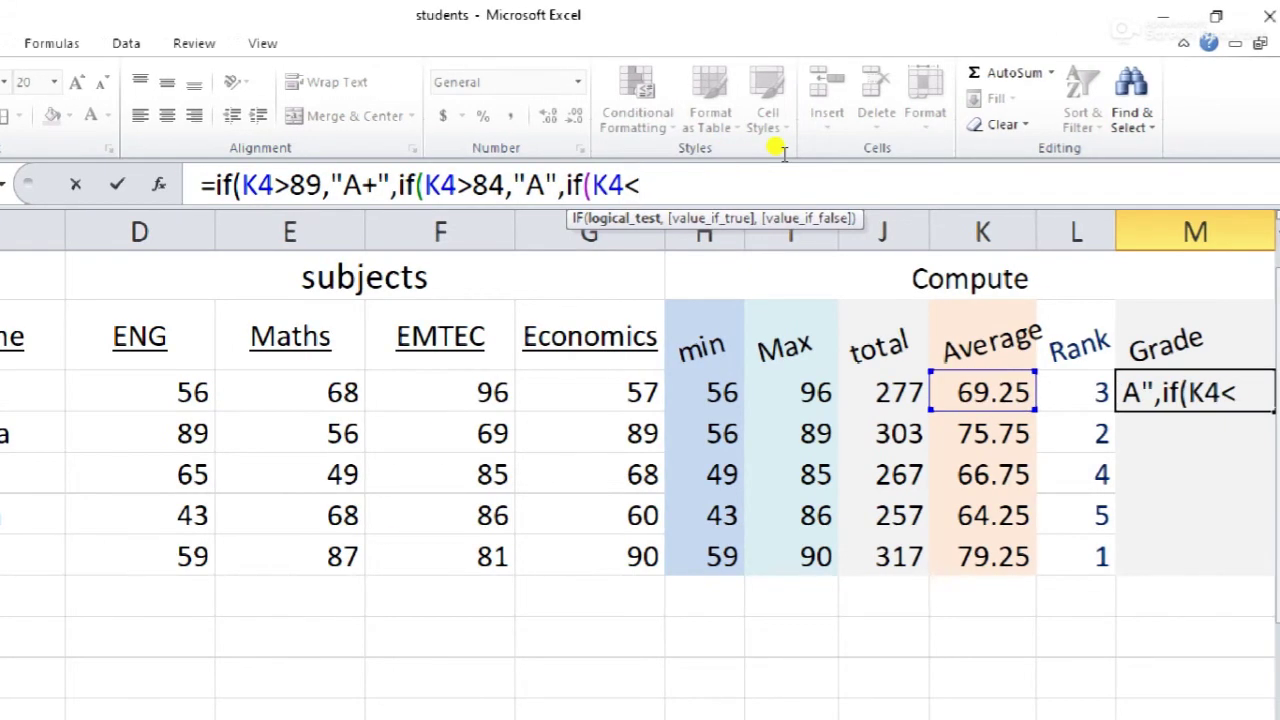
key("BackSpace")
type(">")
type(" 6")
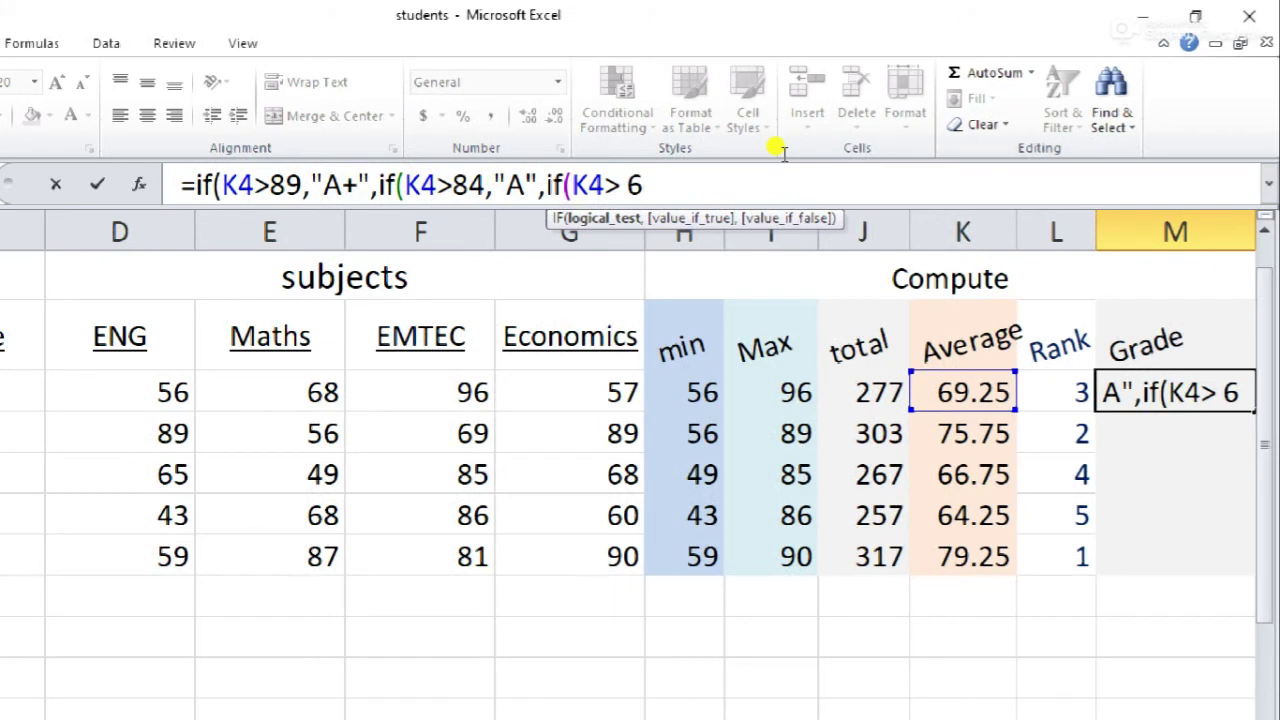
type("9")
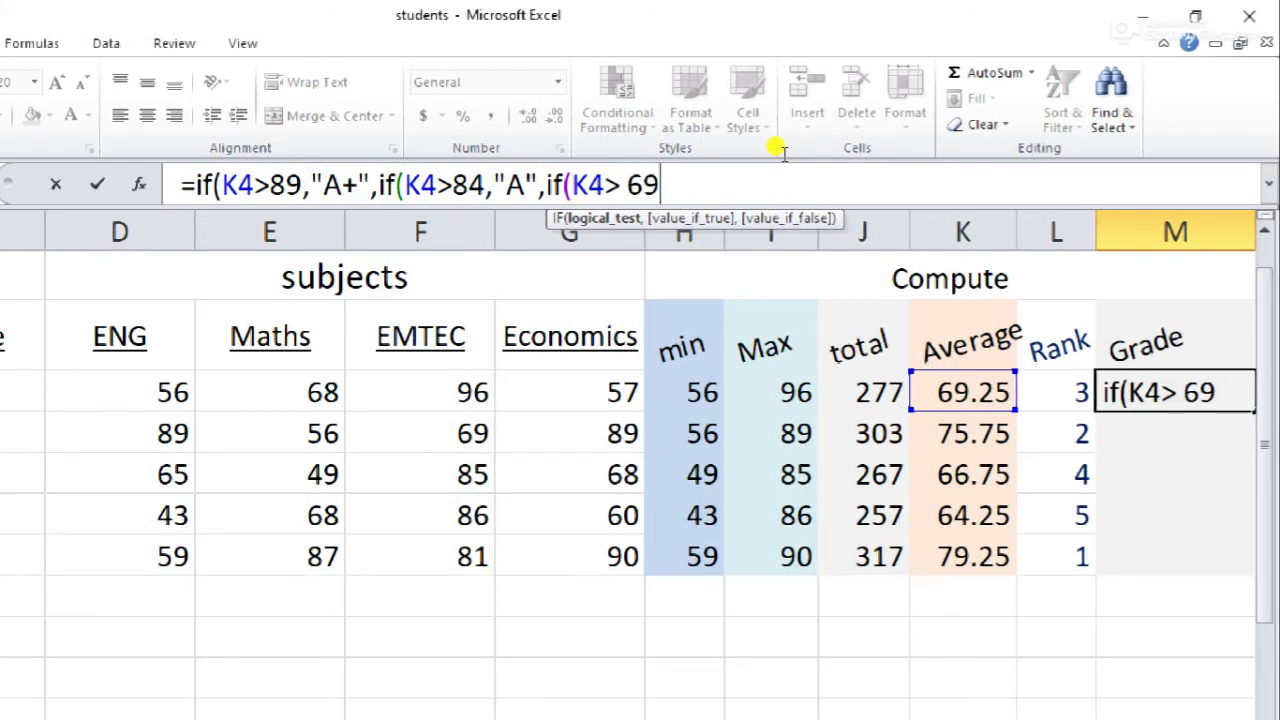
type(")")
key("BackSpace")
type(",")
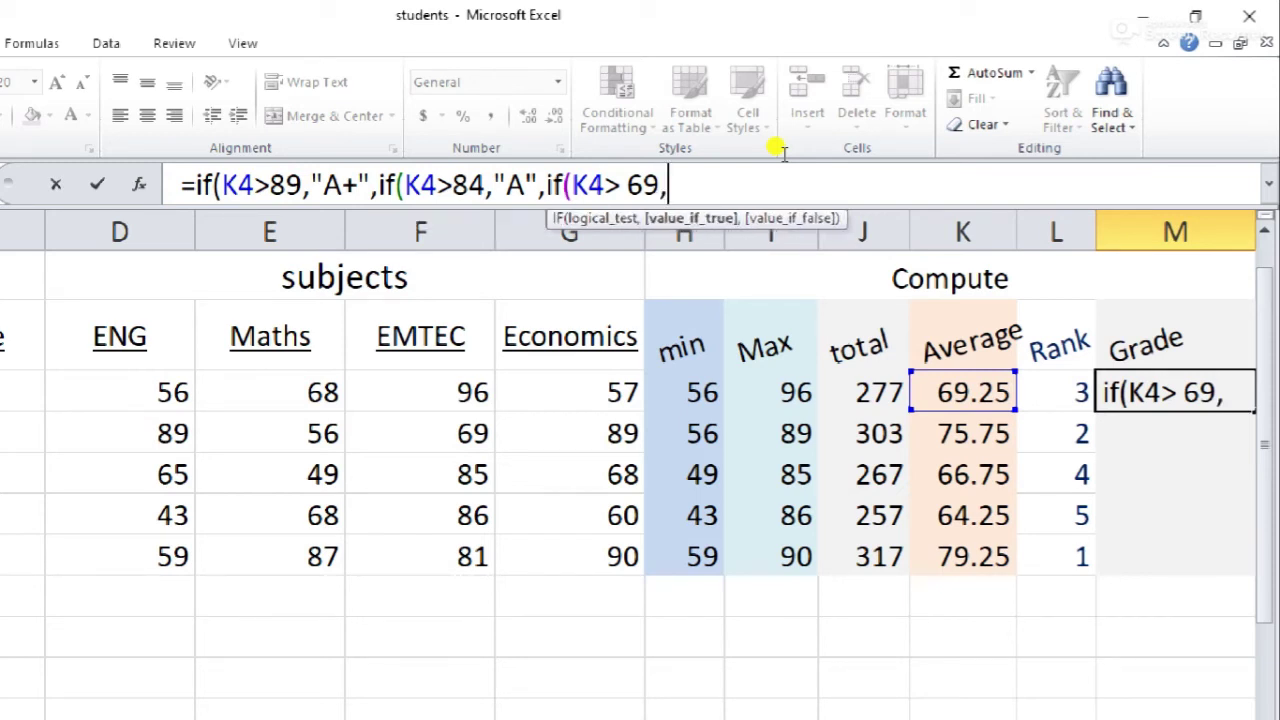
type("\"")
type("B")
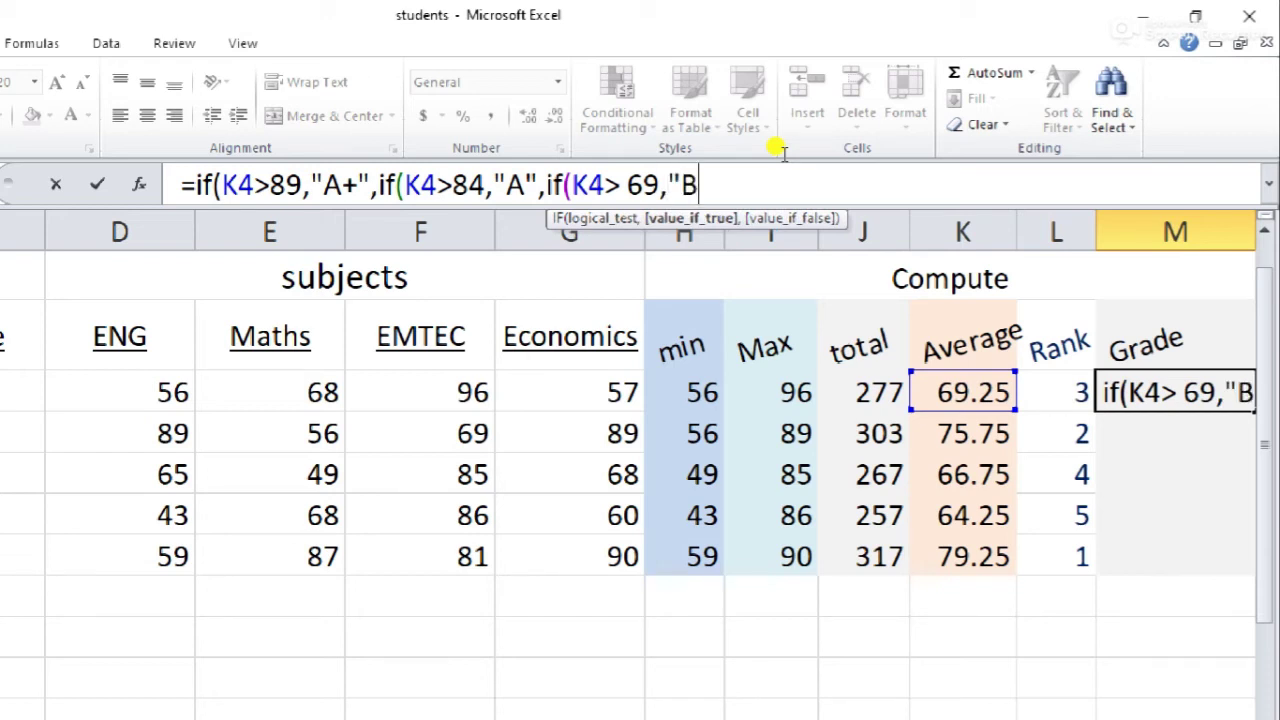
type("\"")
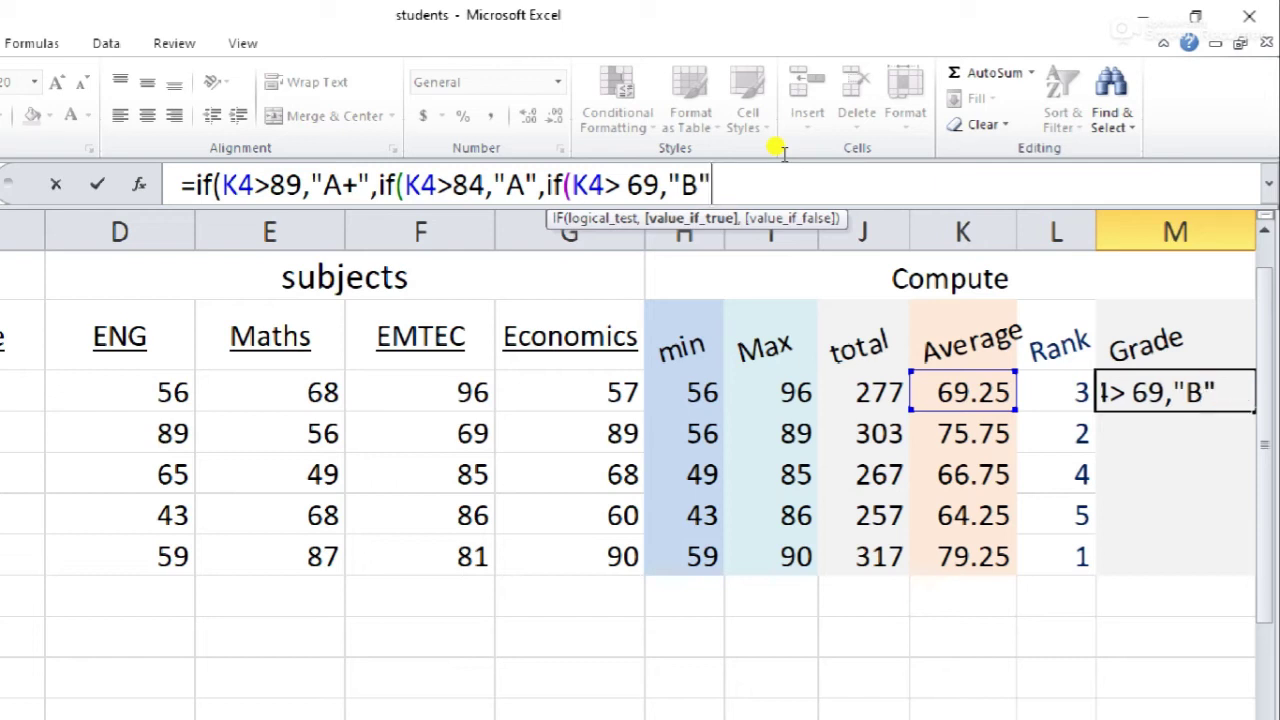
type(",i")
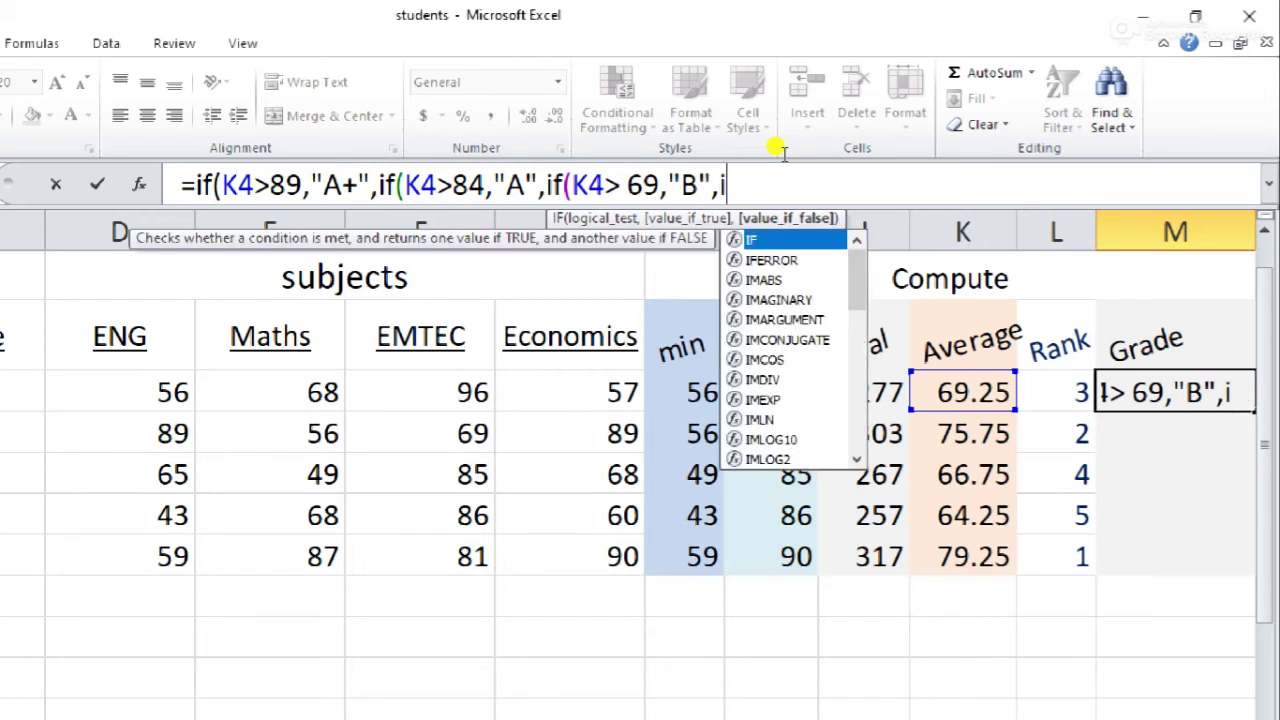
type("f")
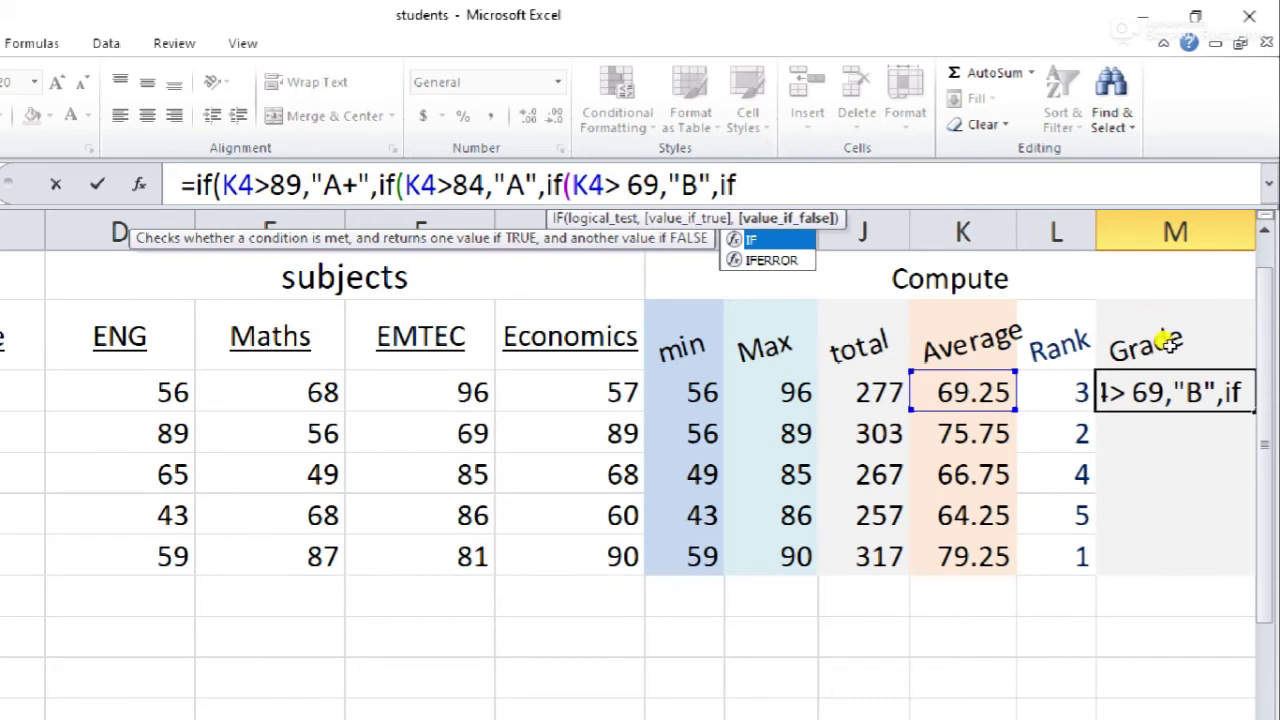
Step: Dismiss the missing-parenthesis warning and continue the formula with (K4>50,"C",if(
key("Return")
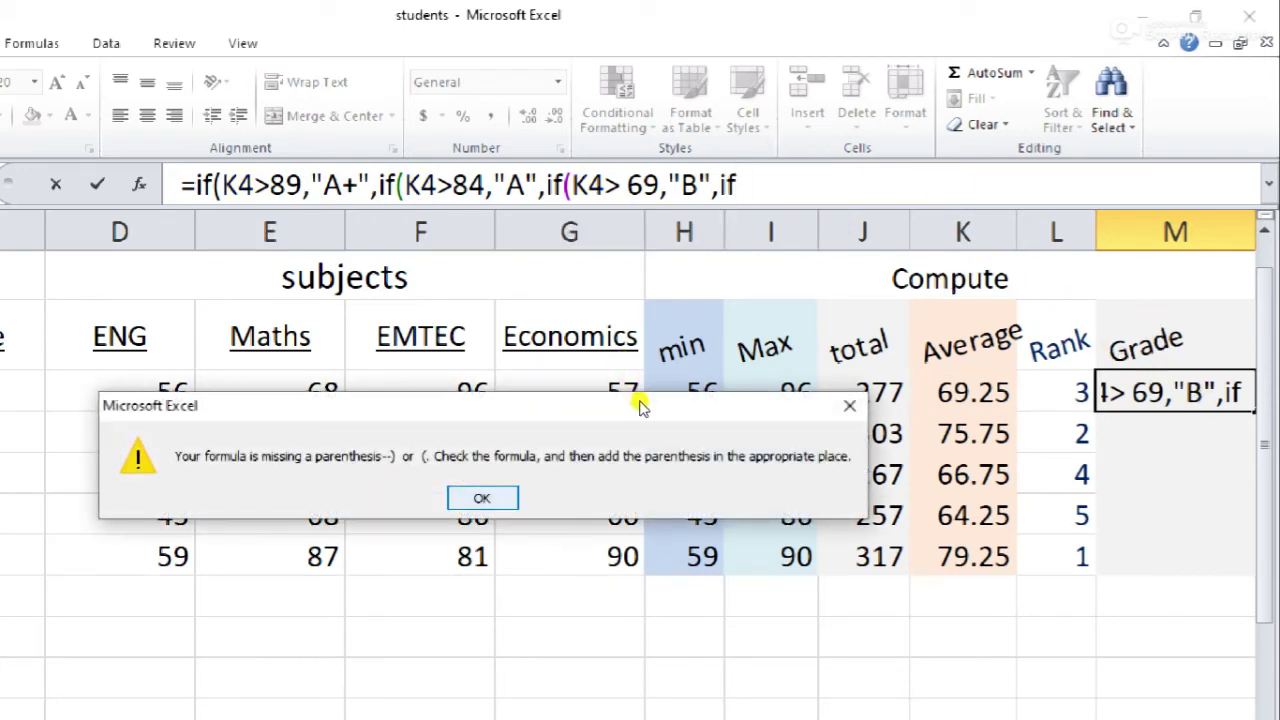
key("Return")
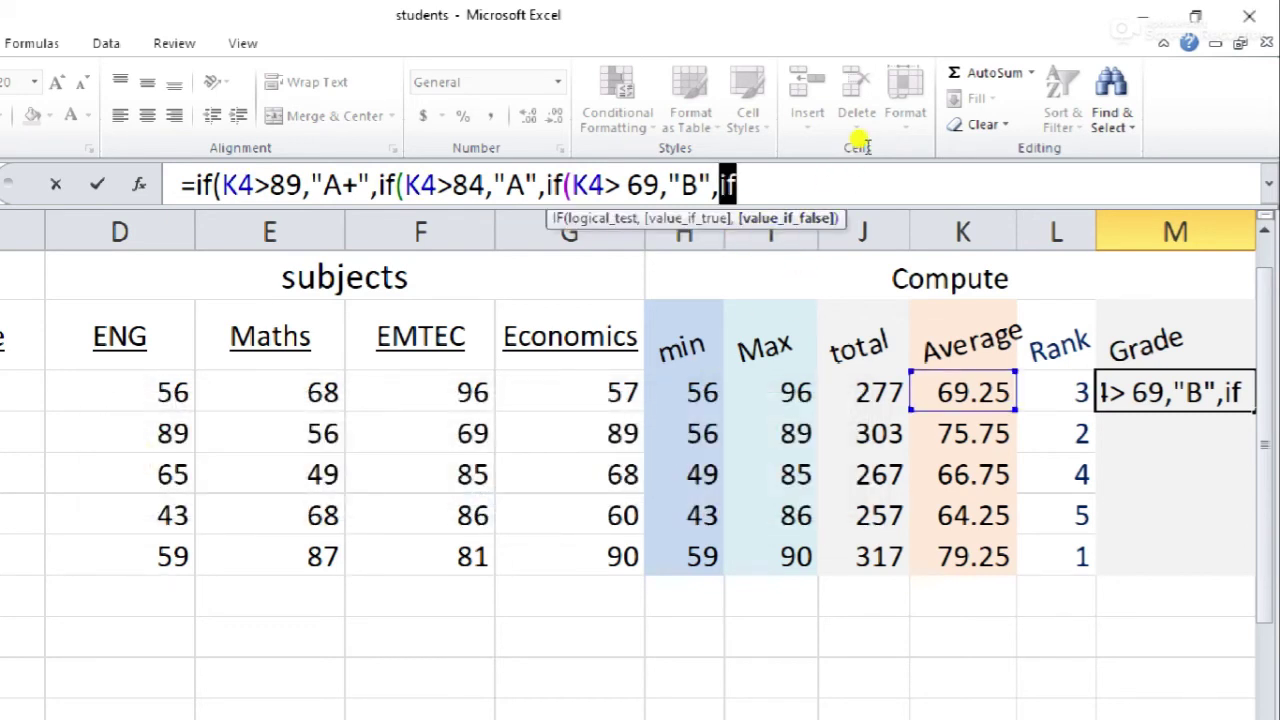
key("Right")
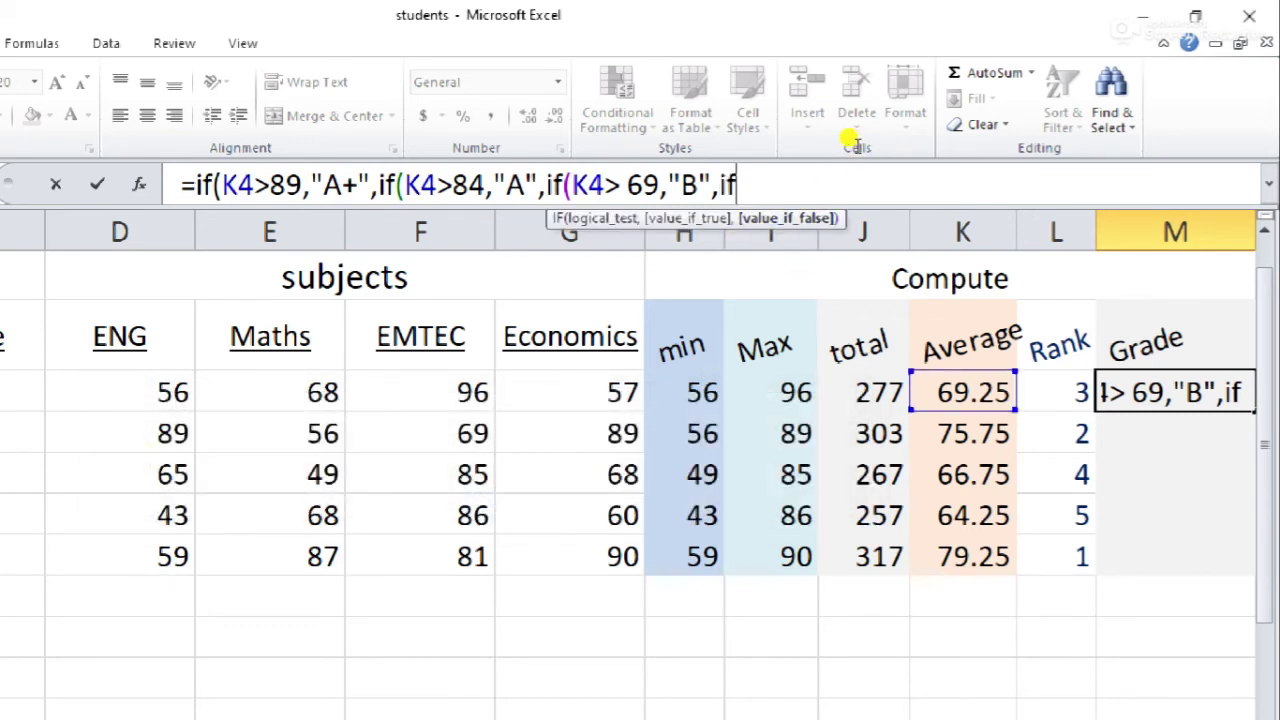
type("(")
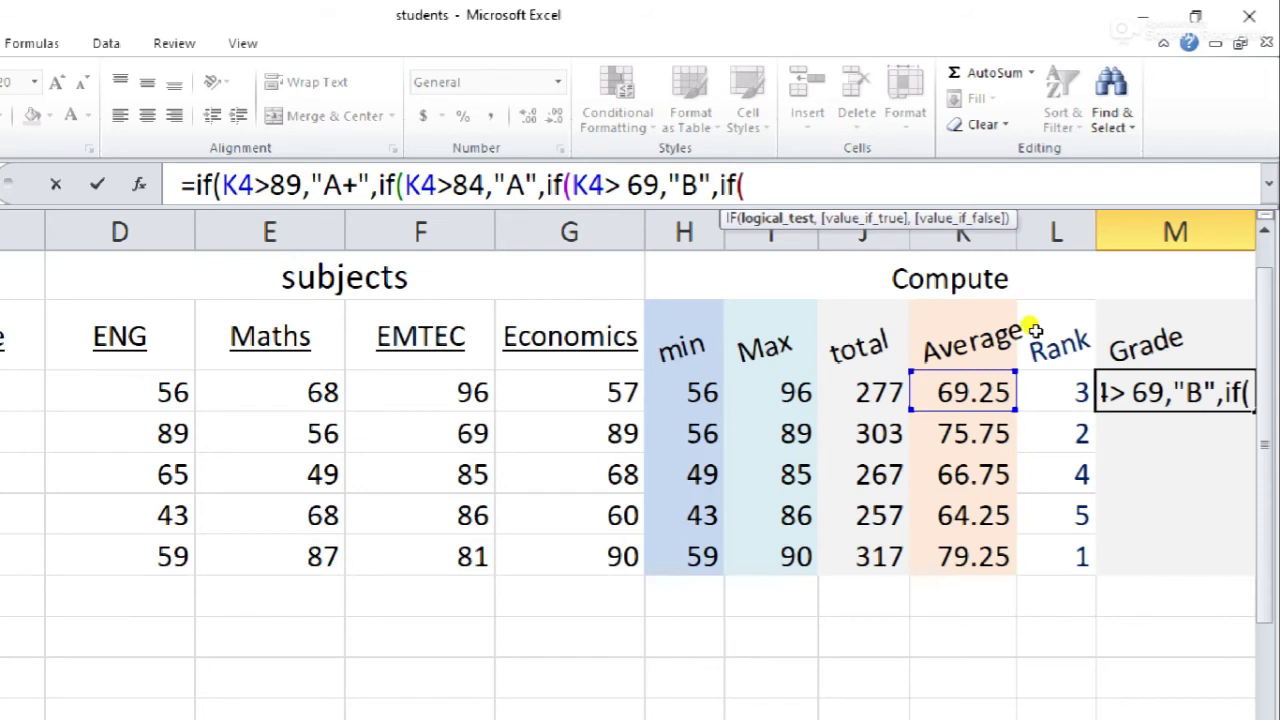
type("K4")
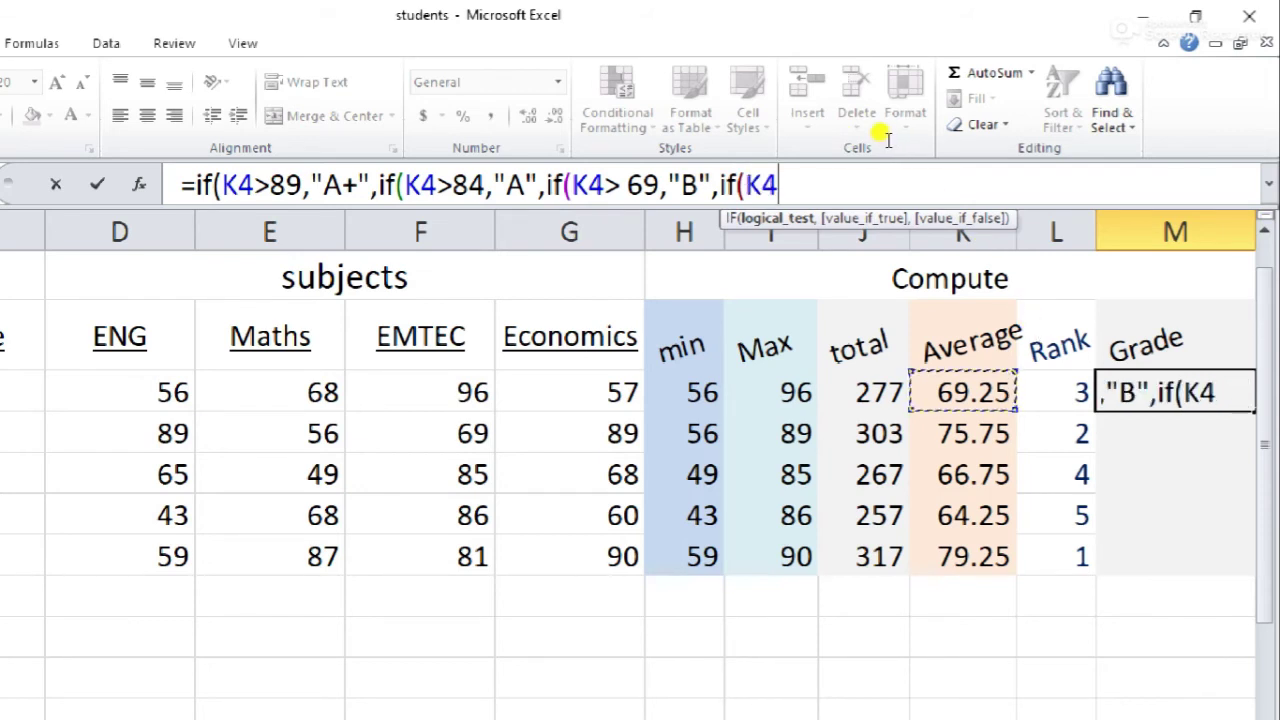
type(">")
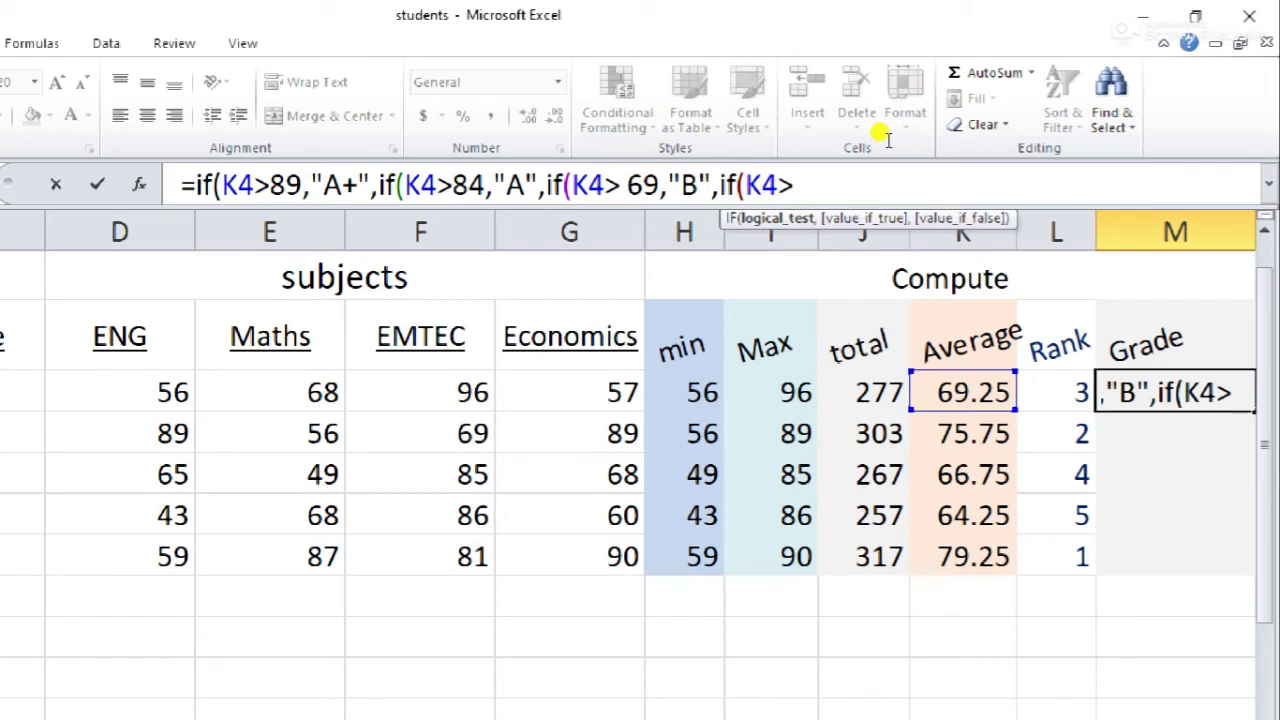
type("50")
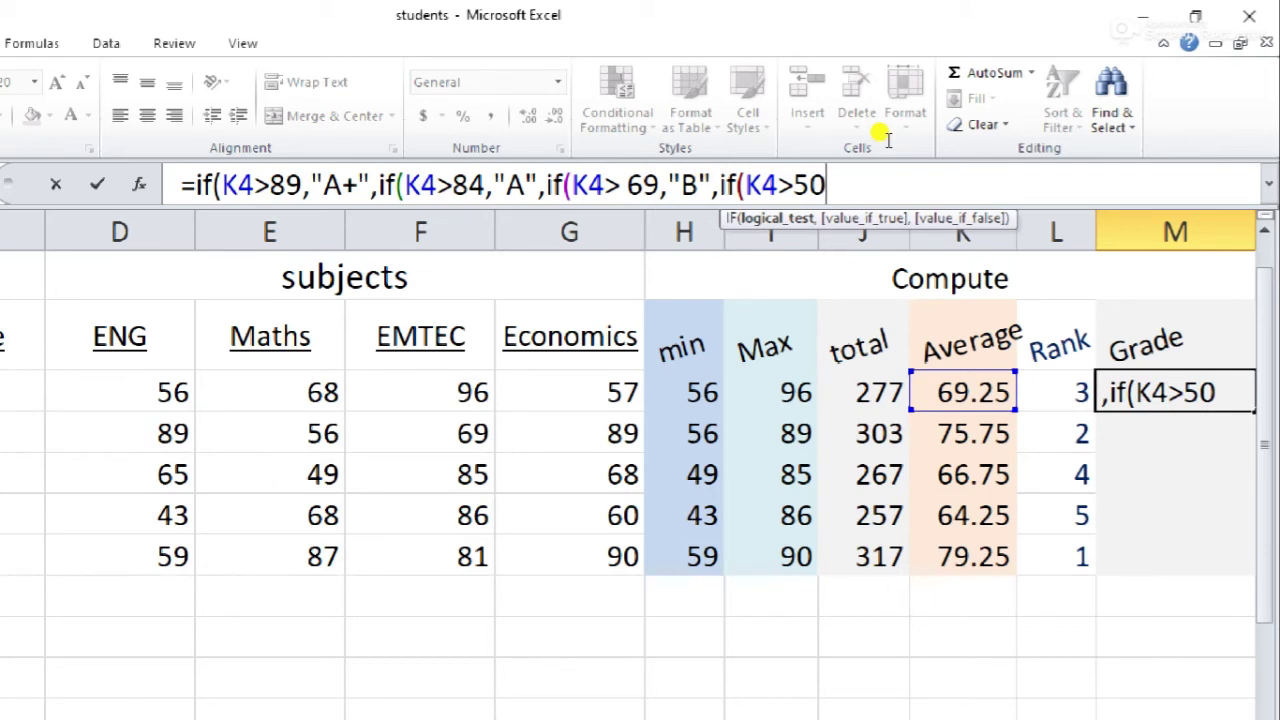
type(",")
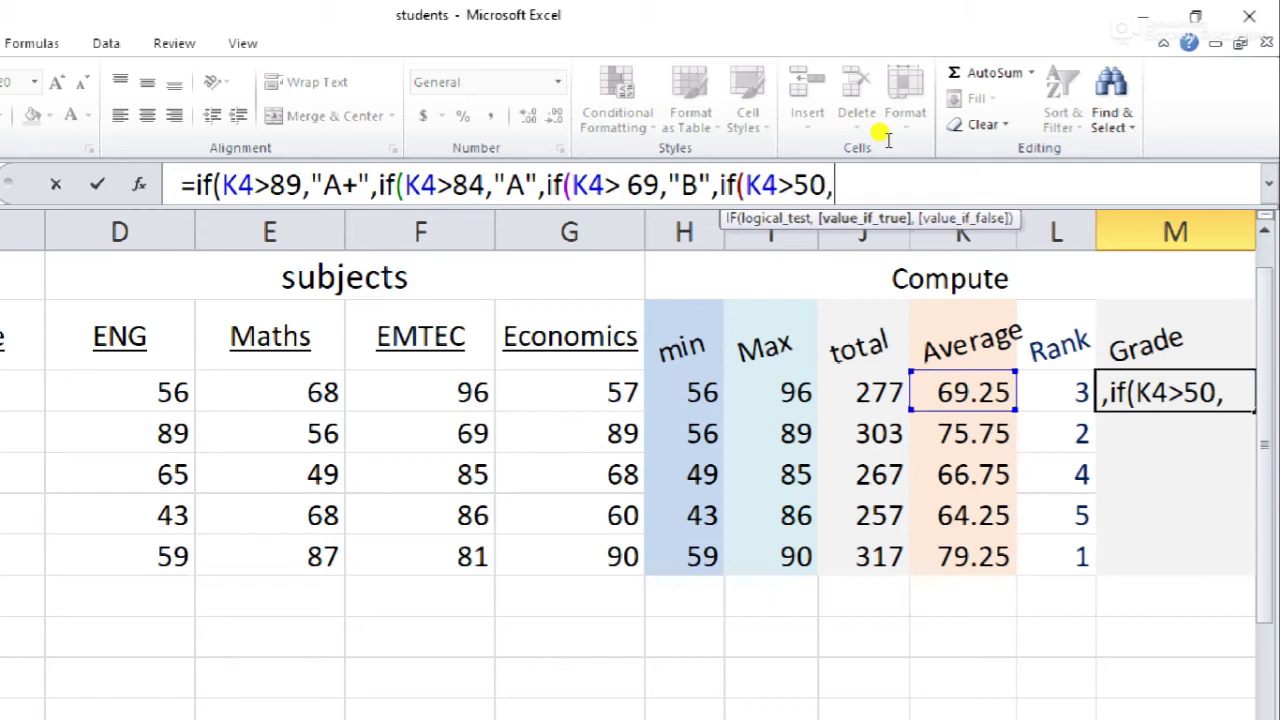
type("\"")
type("C")
type("\"")
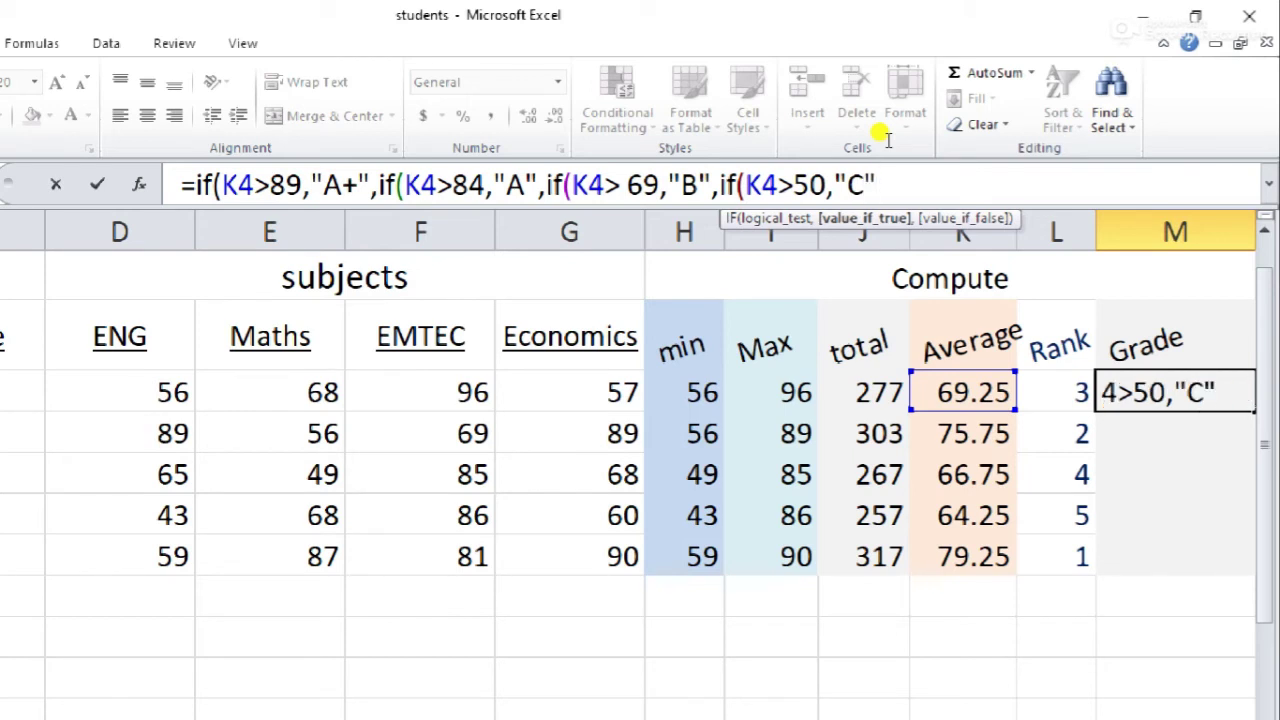
type(",")
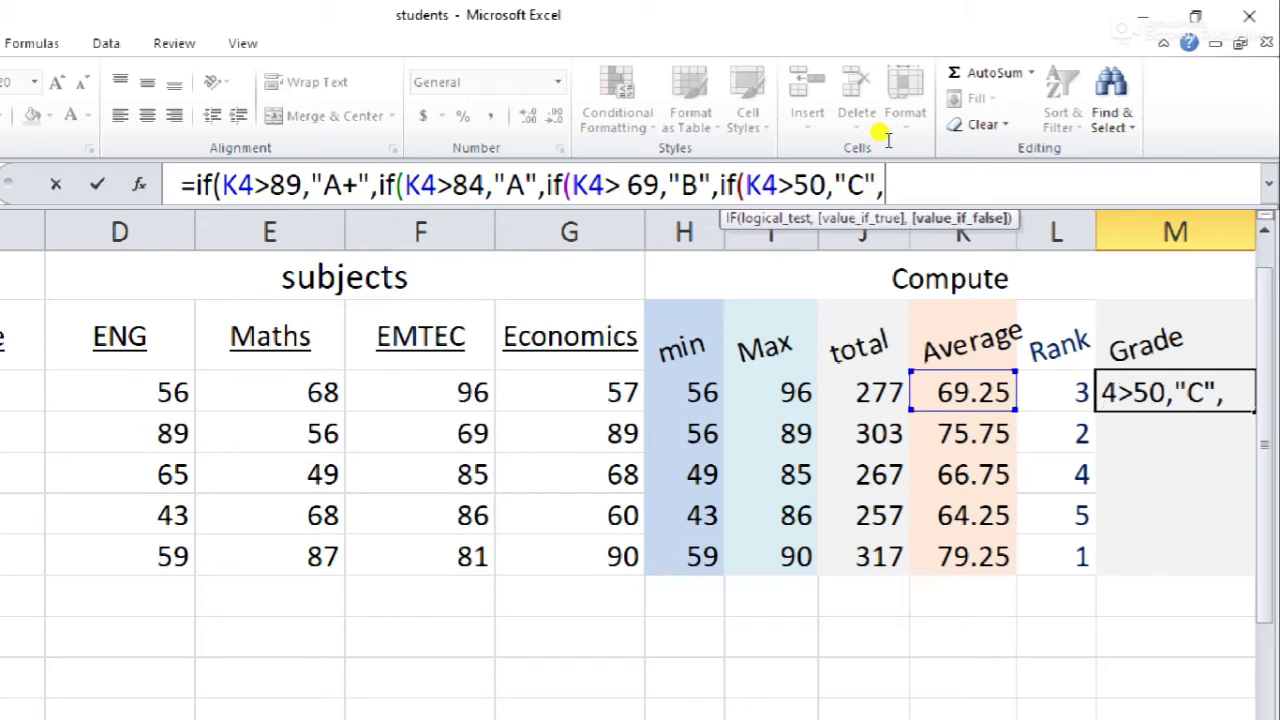
type("if(")
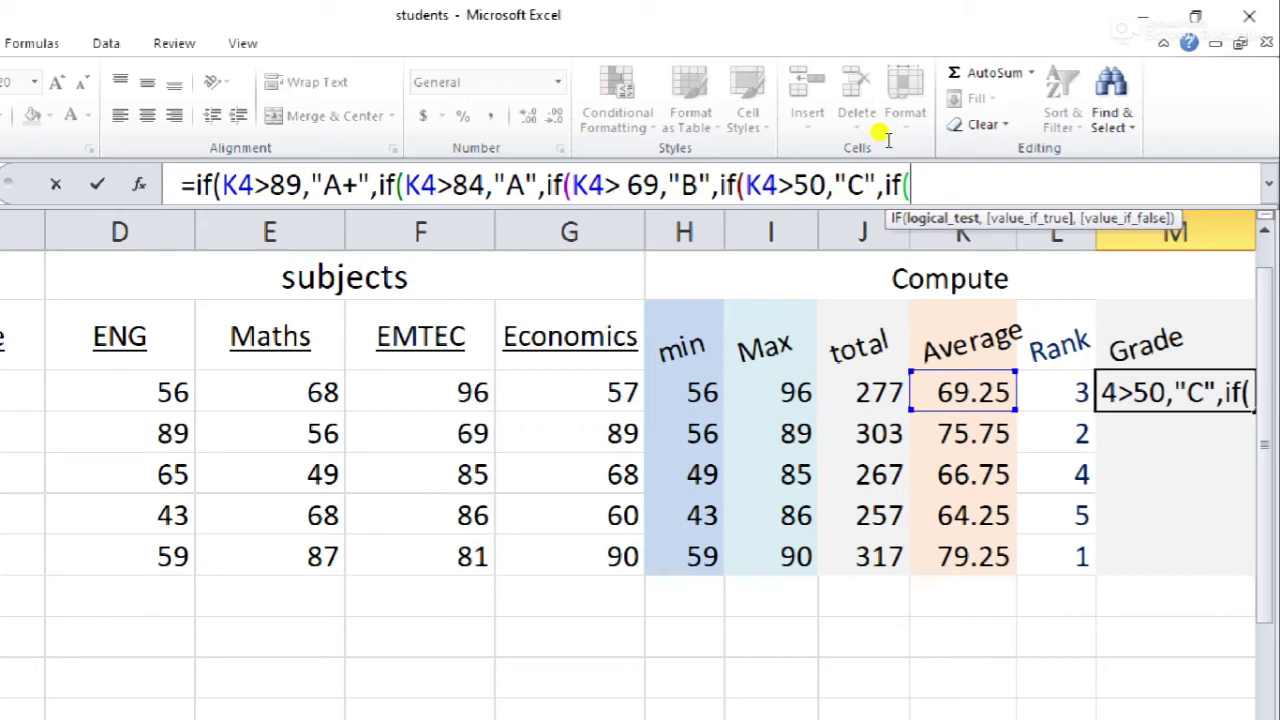
Step: Finish the formula with K4>39 giving "D", "Fx" otherwise, plus five closing parentheses
left_click(968, 392)
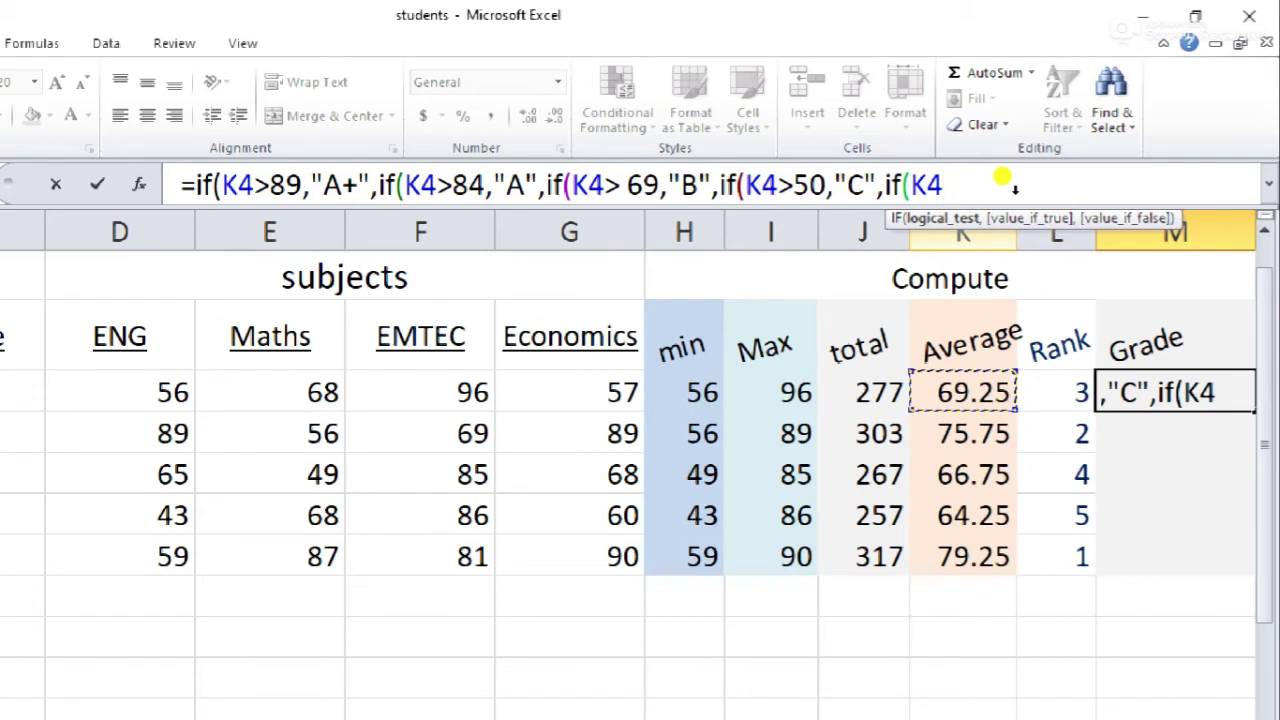
type(">")
key("BackSpace")
type("3")
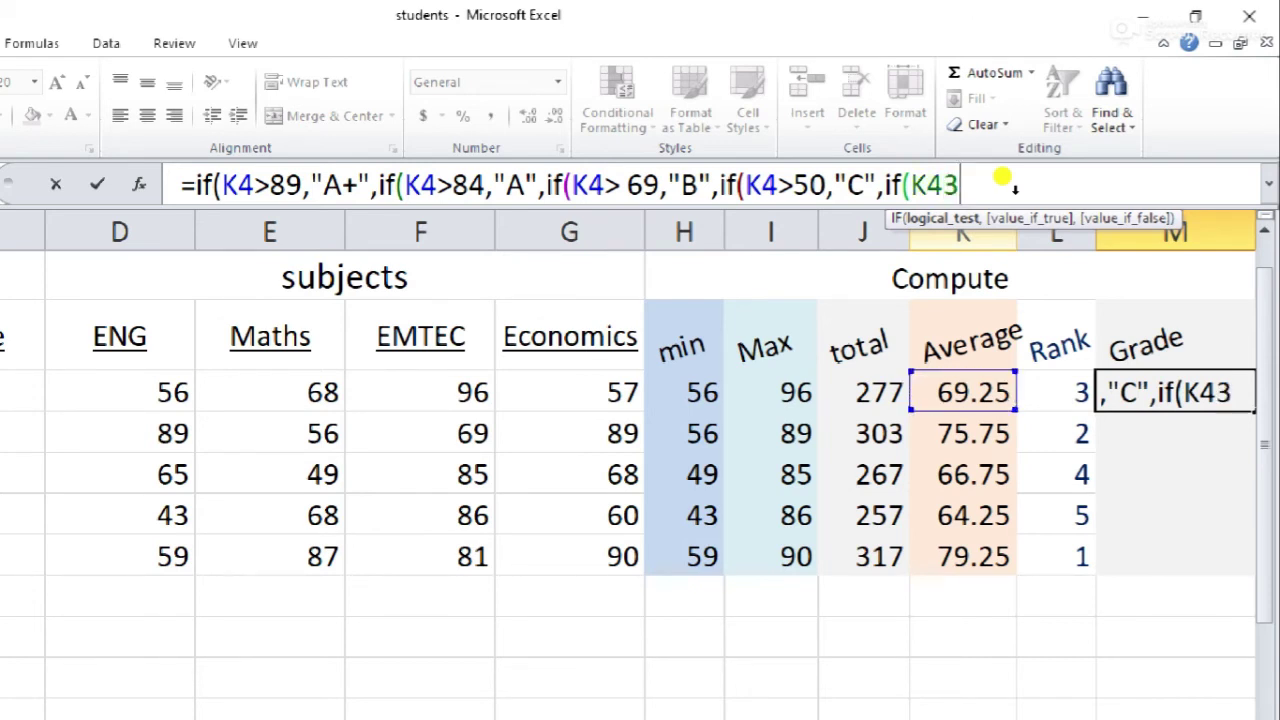
type("9")
key("BackSpace")
key("BackSpace")
type(">")
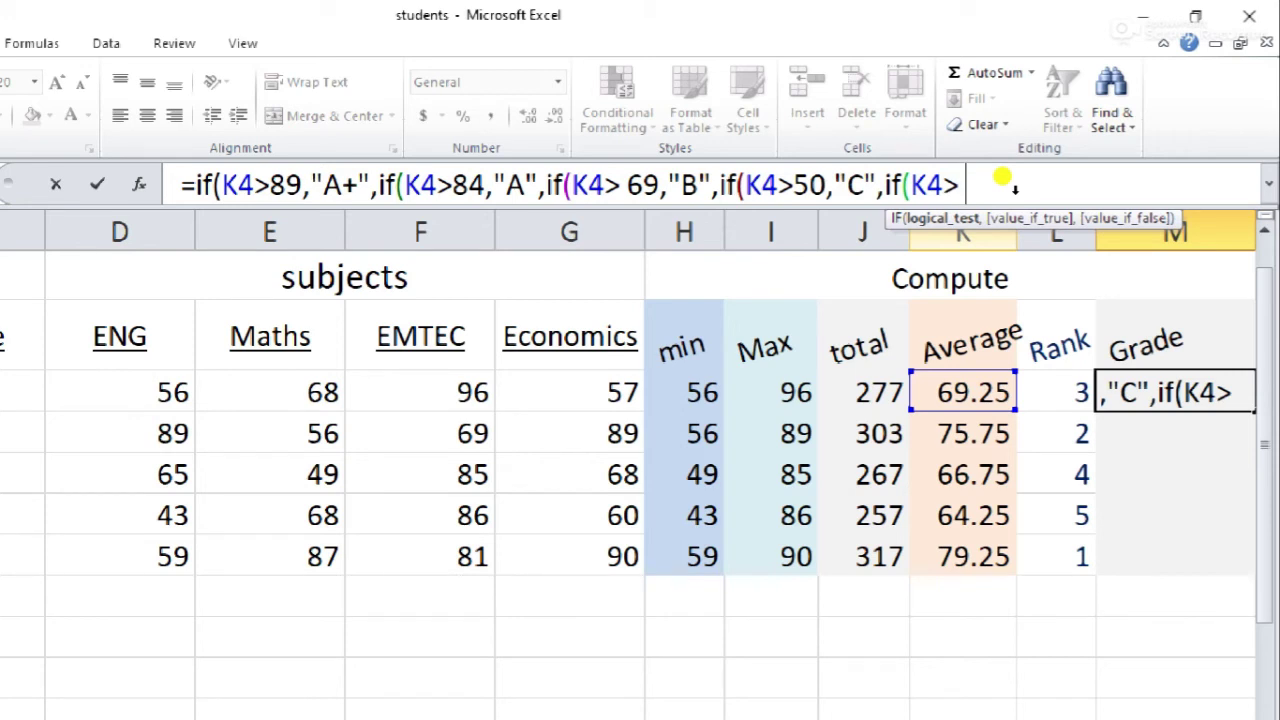
type("39")
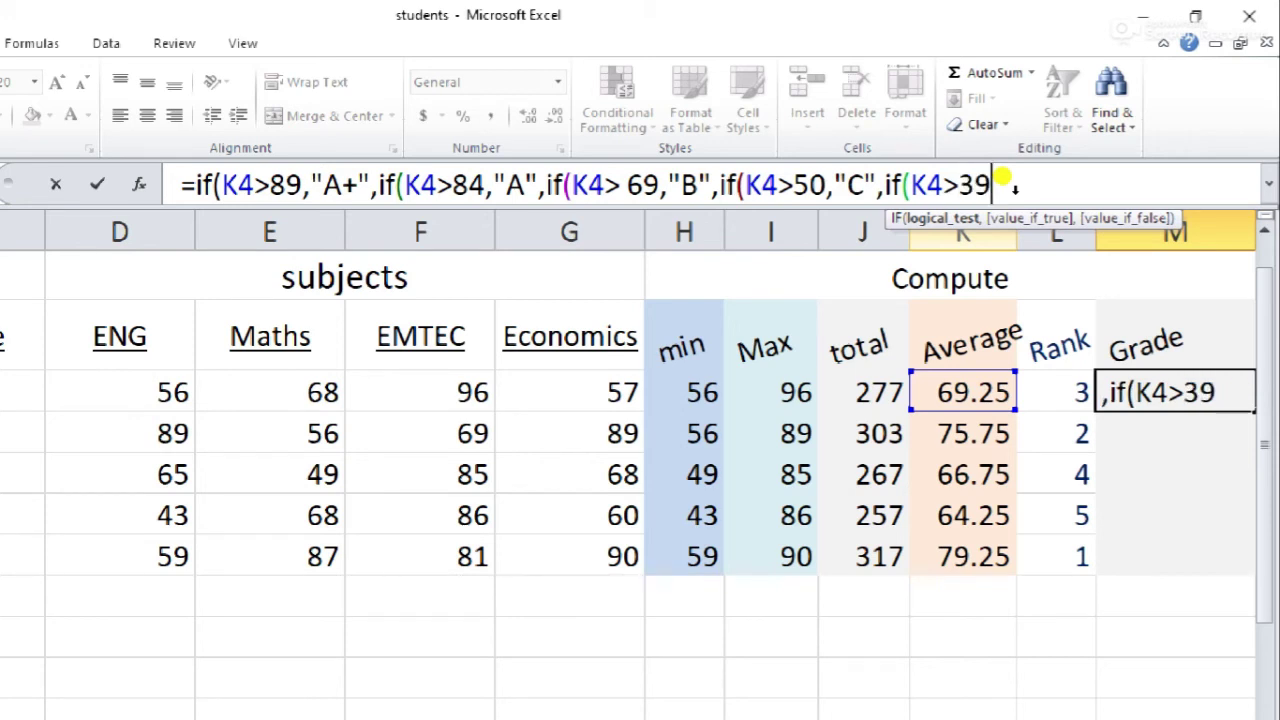
type(",")
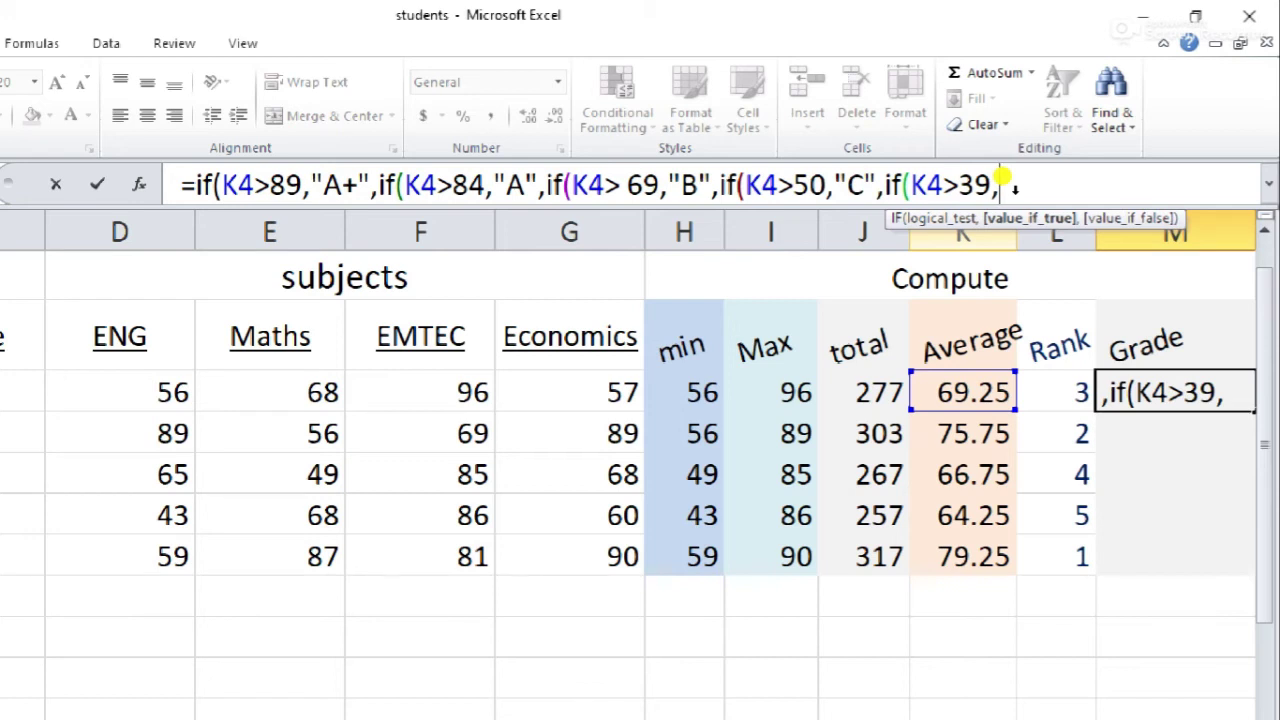
type("D")
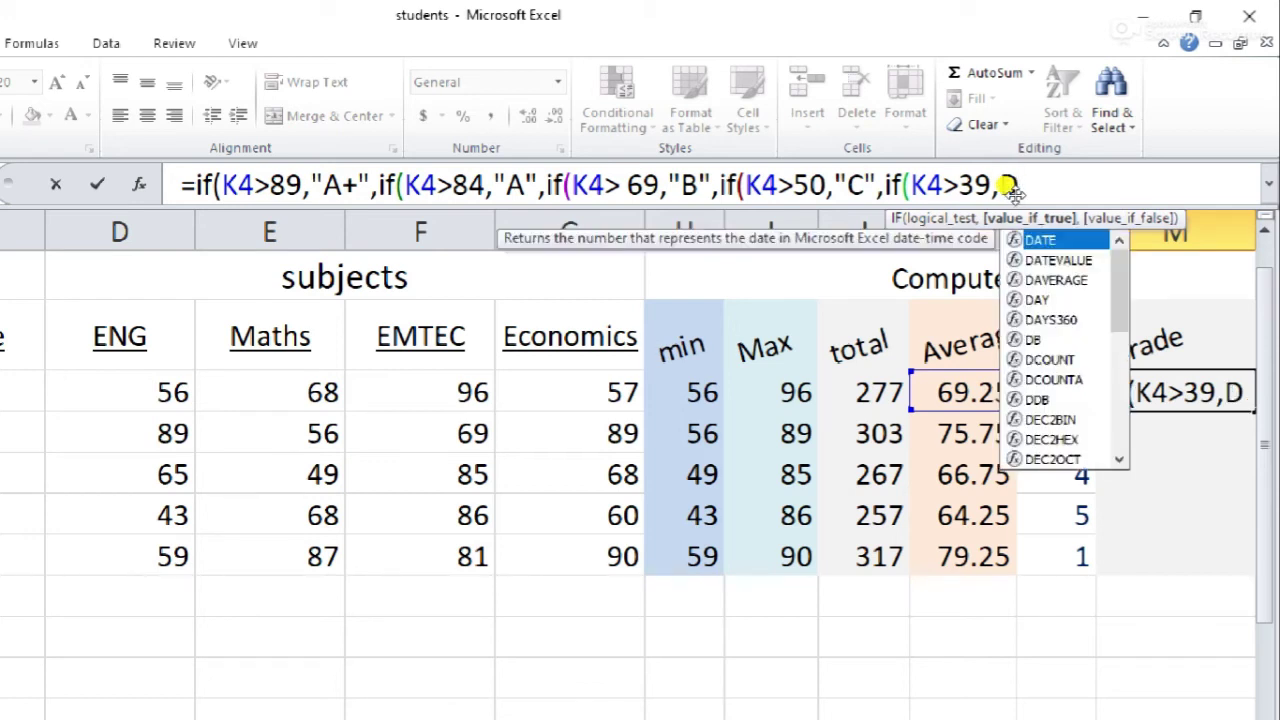
key("BackSpace")
type("\"")
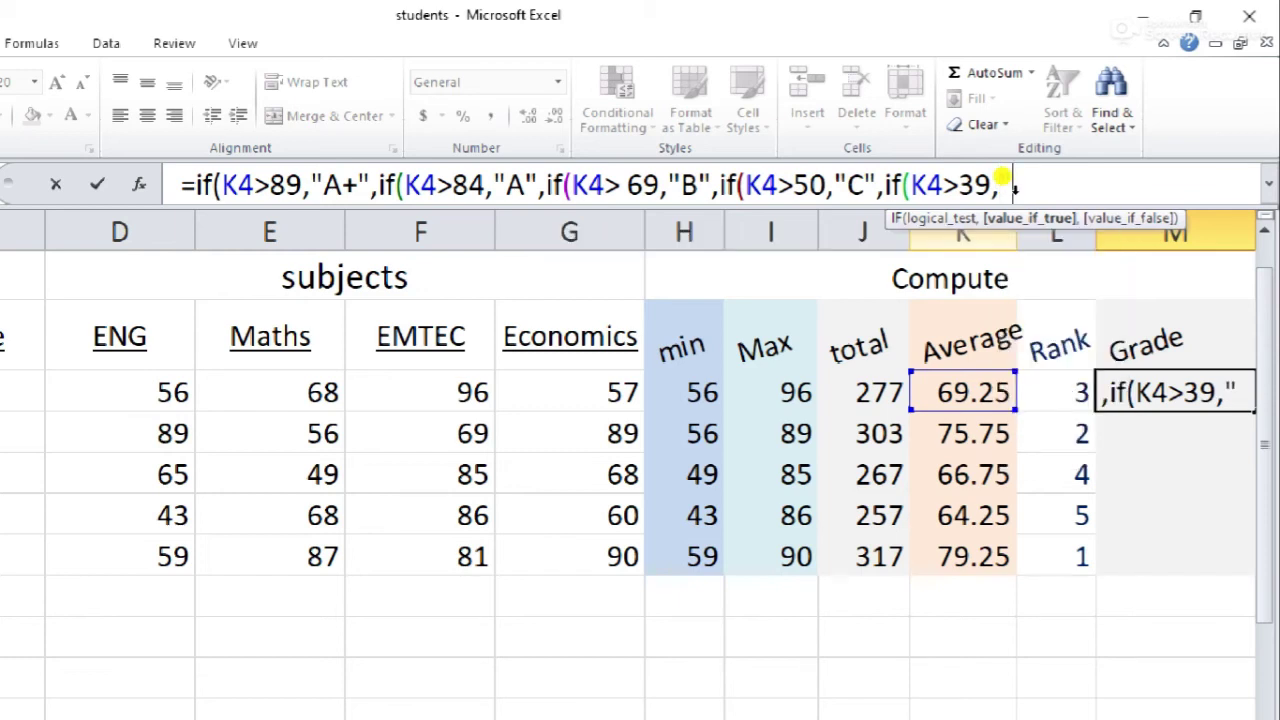
type("D\"")
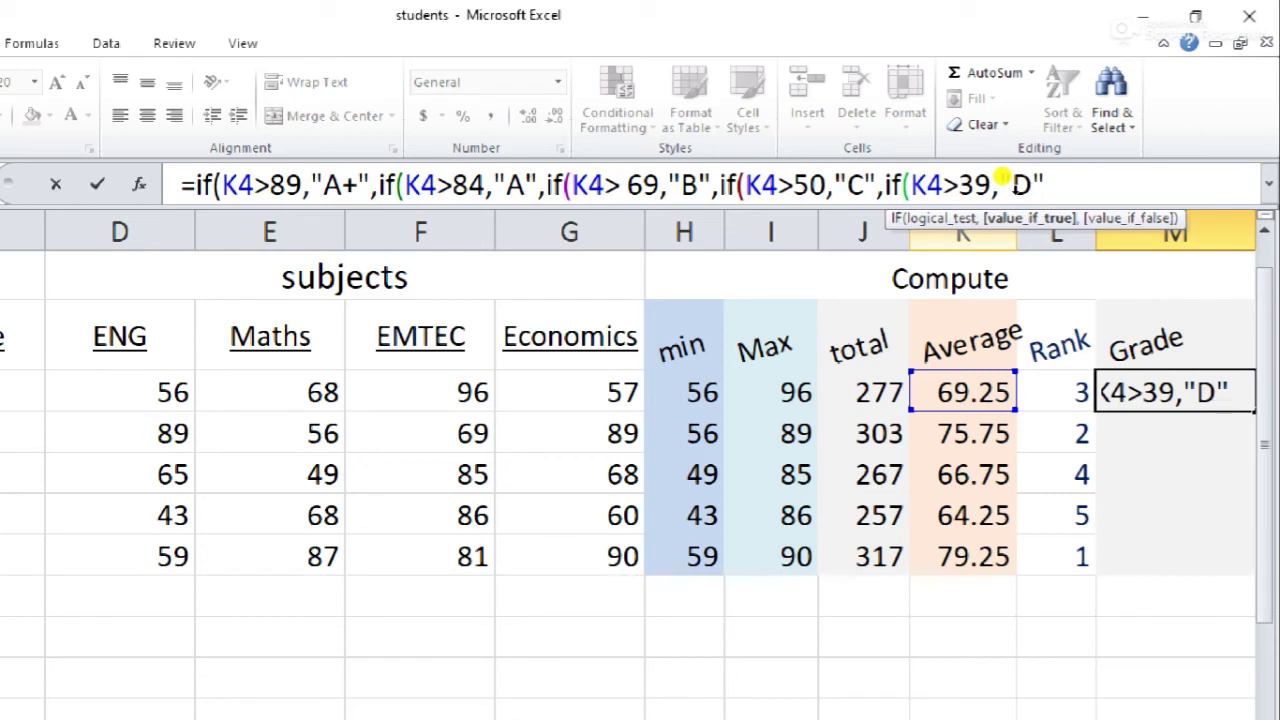
type(",")
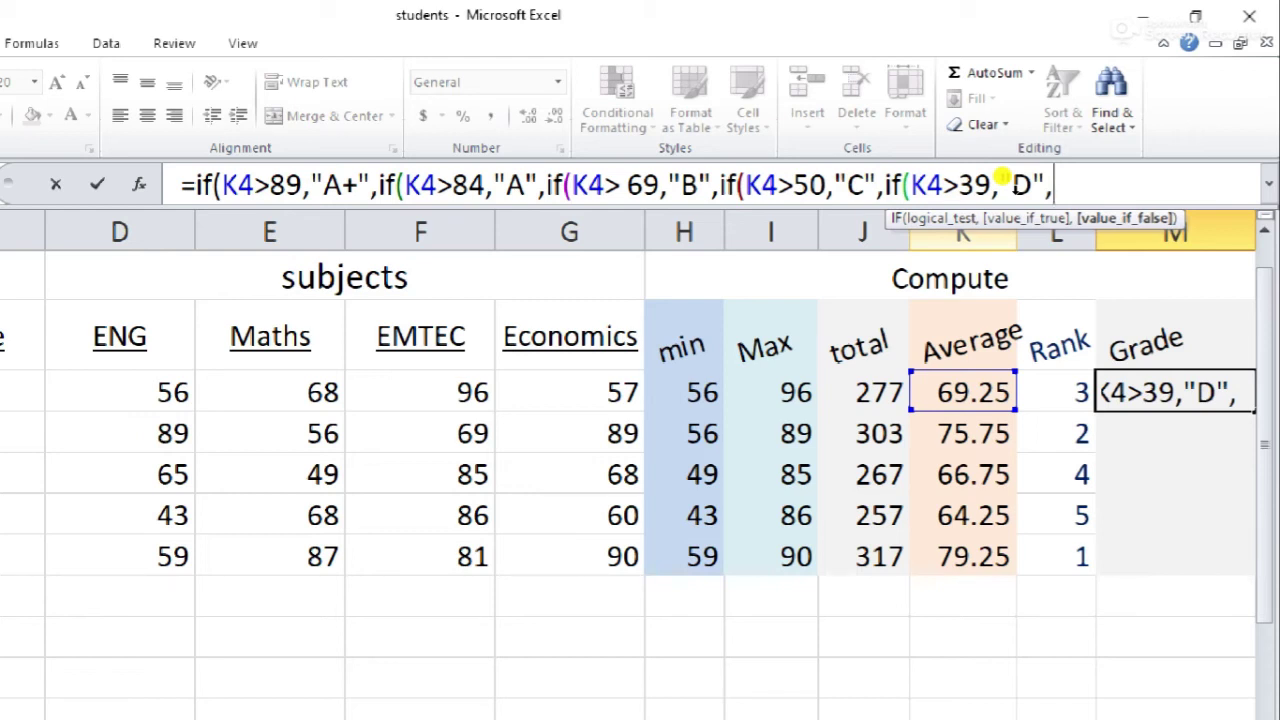
type("\"")
type("F")
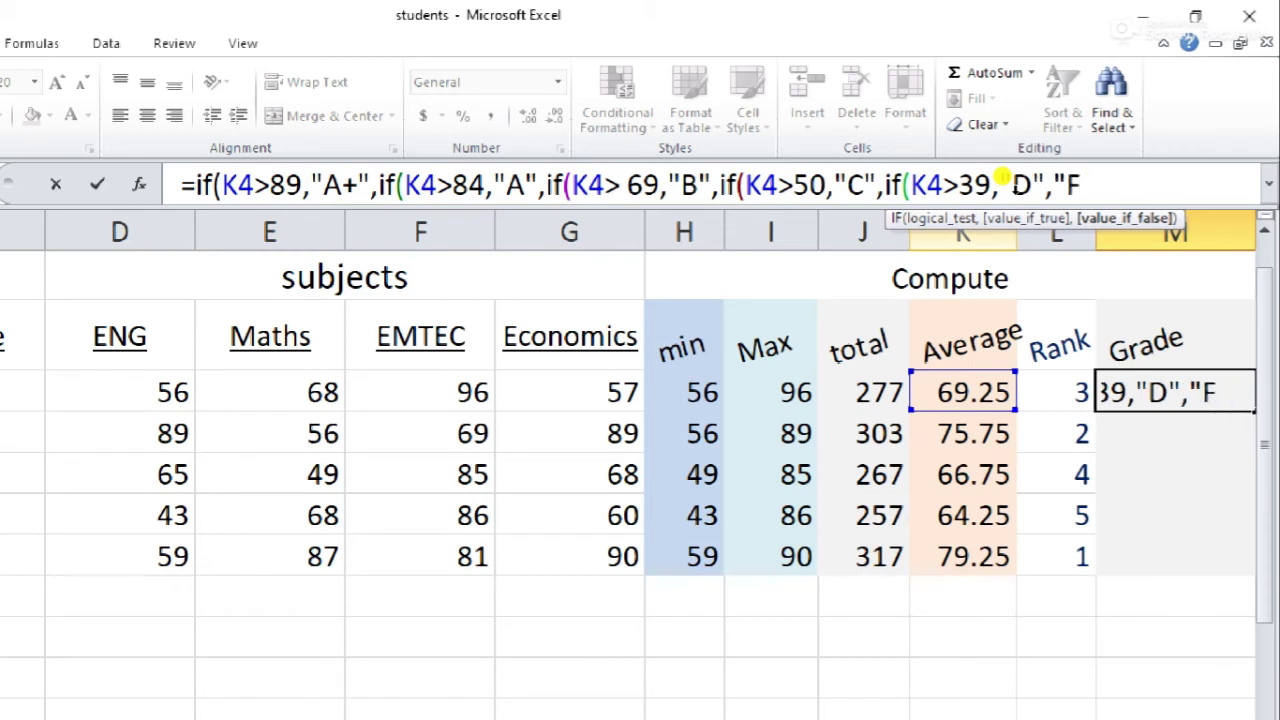
type("x")
type("\"")
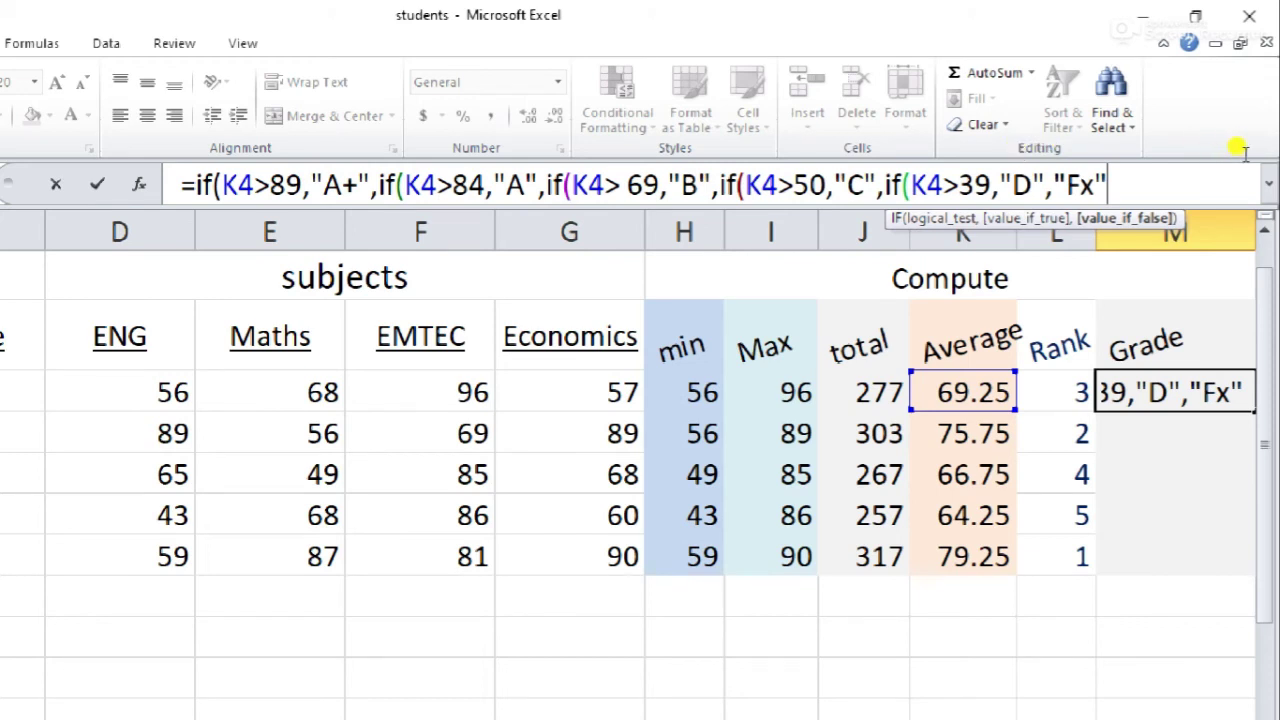
type(")")
type("))")
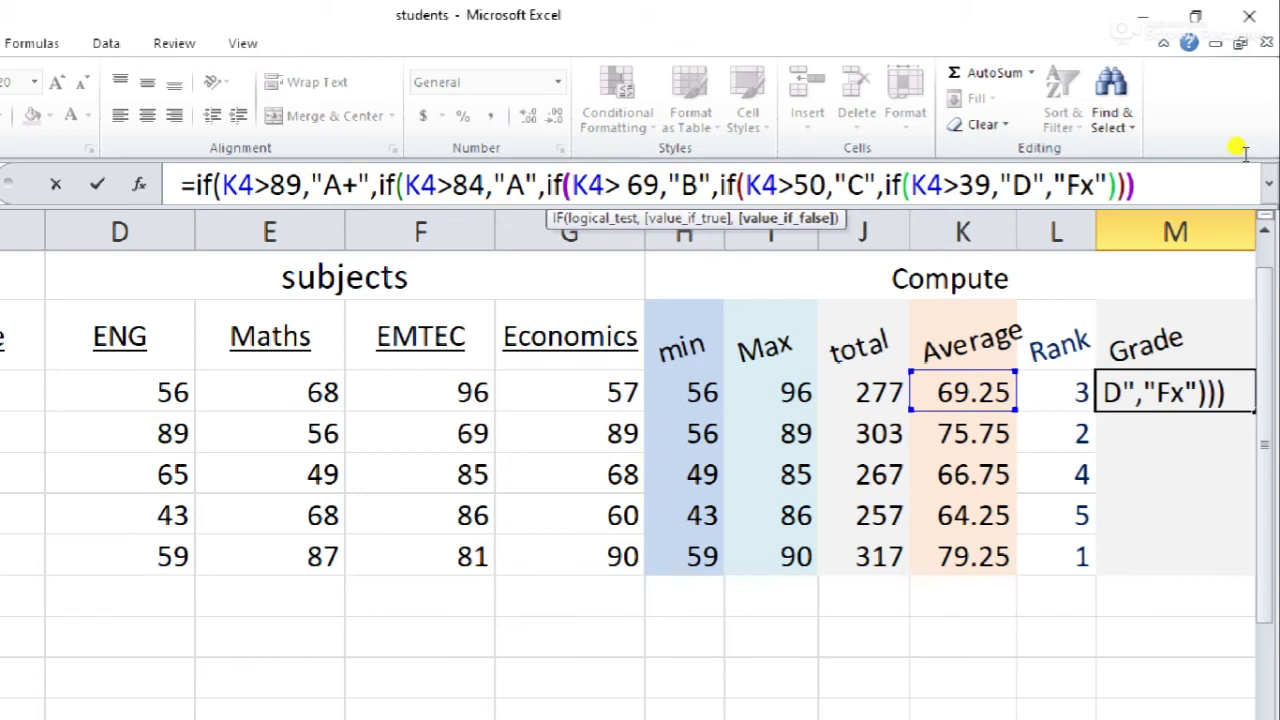
type("))")
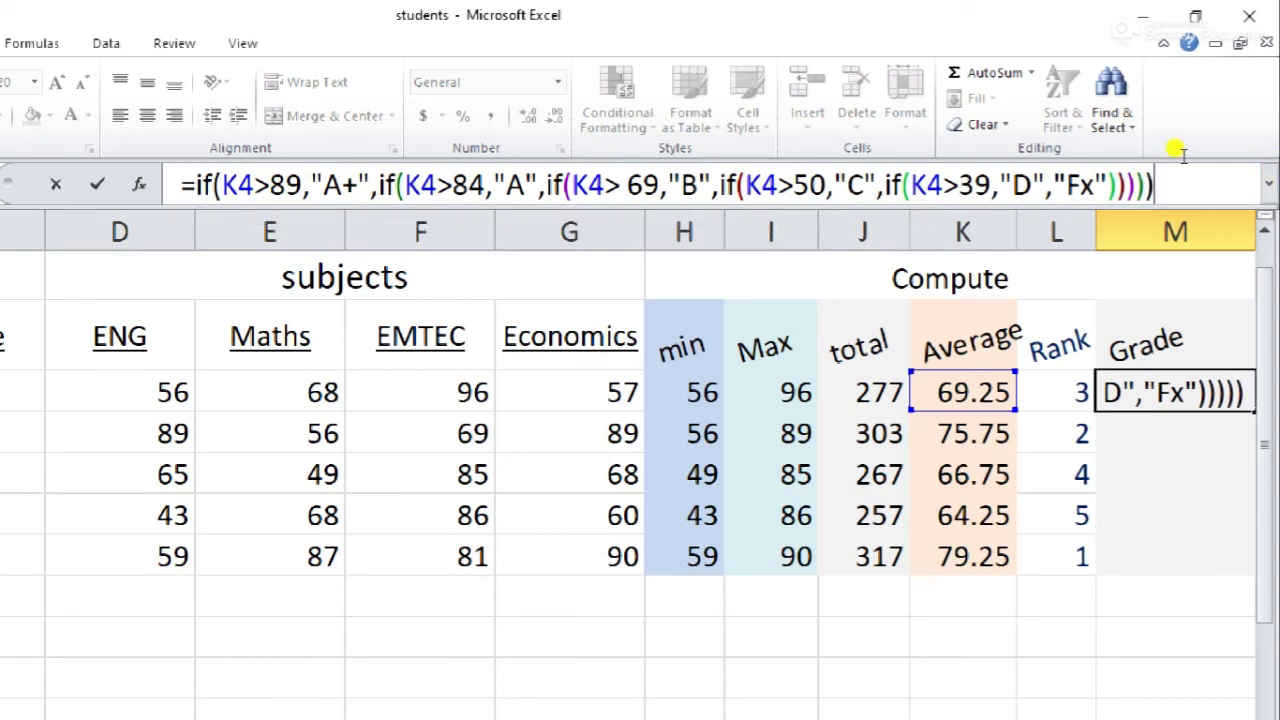
Step: Enter the nested IF formula so M4 shows grade B, then reselect M4
key("Return")
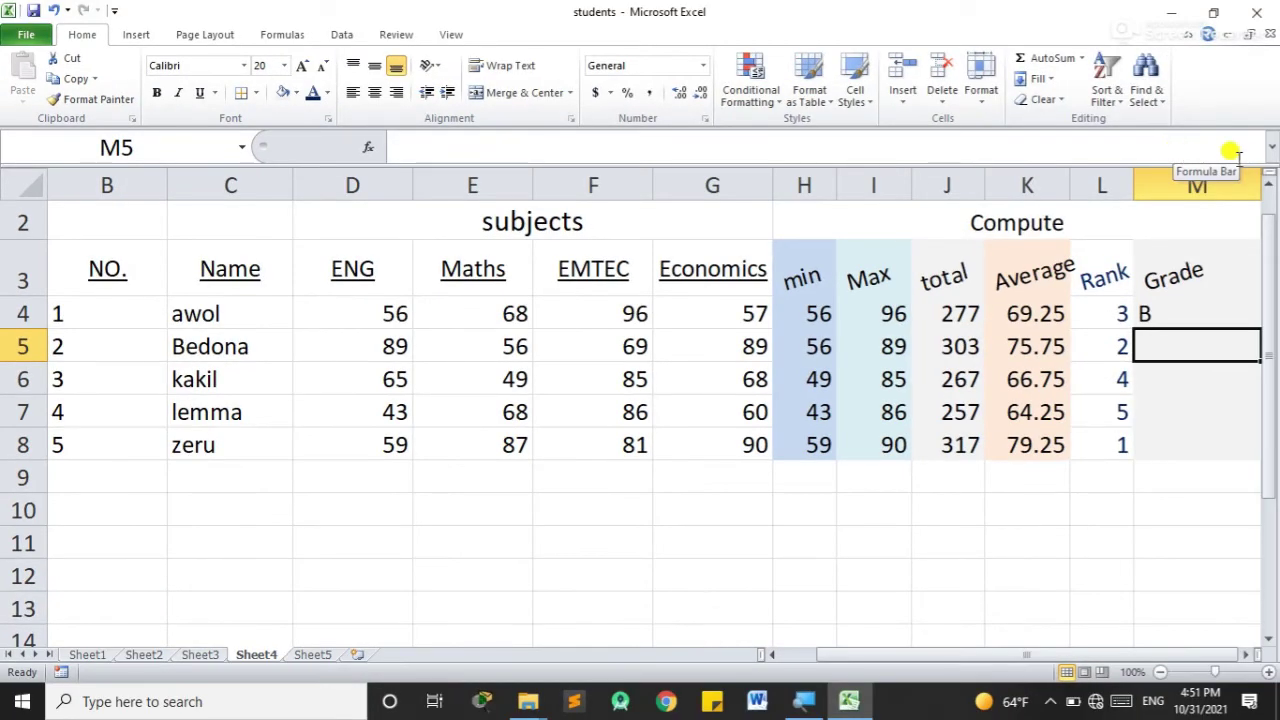
left_click(1180, 313)
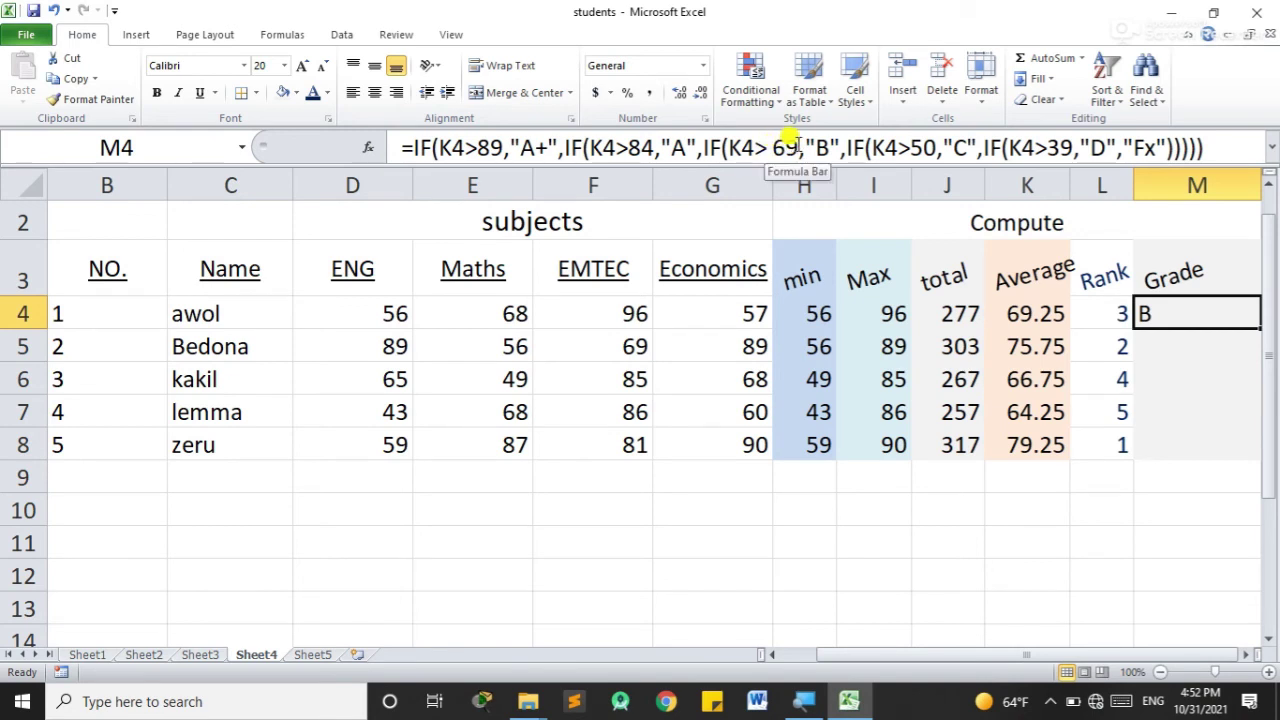
Step: Change the grade-B cutoff in M4's formula from 69 to 70, turning M4 to C
left_click(790, 137)
key("BackSpace")
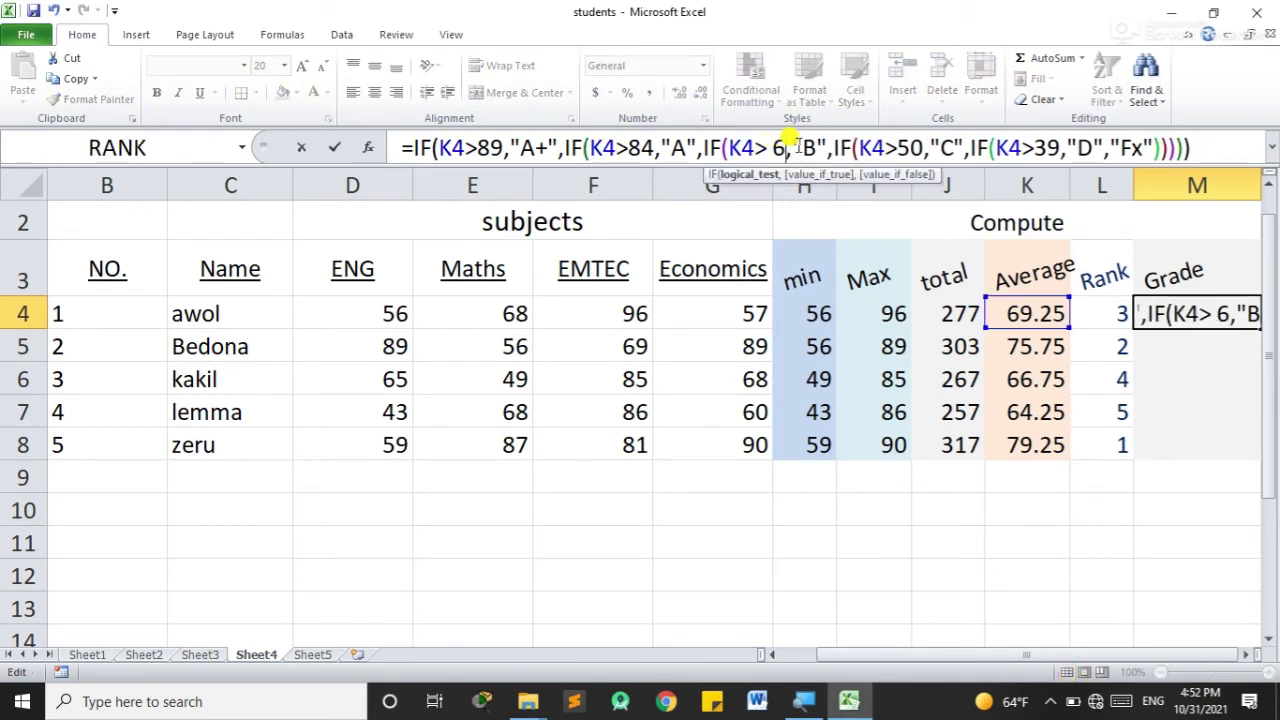
key("BackSpace")
key("Home")
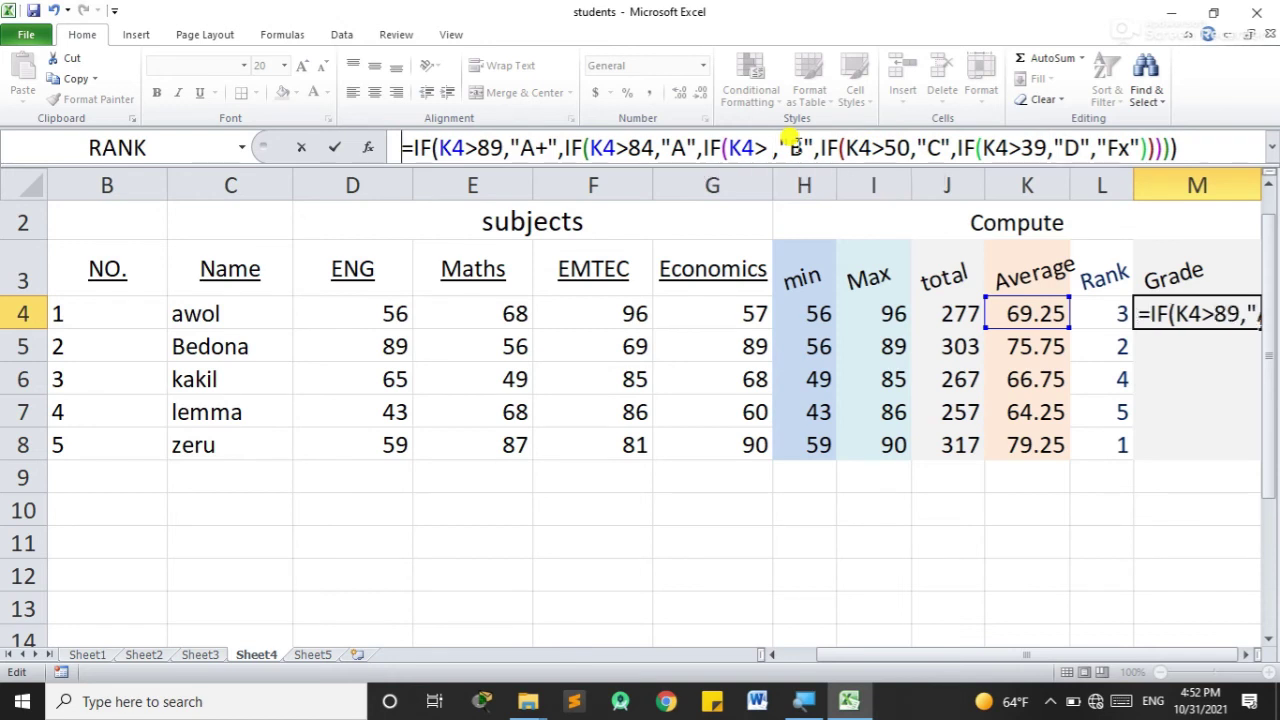
key("shift+Right")
left_click(770, 148)
type("70")
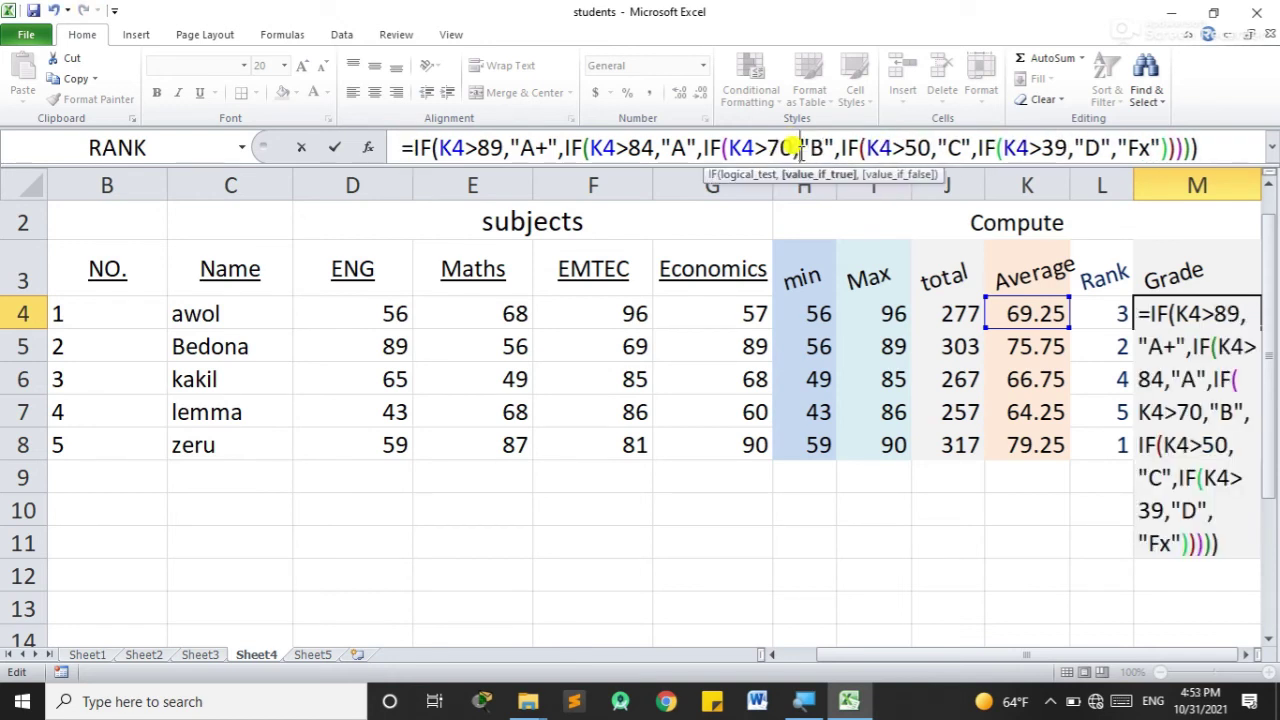
type(",")
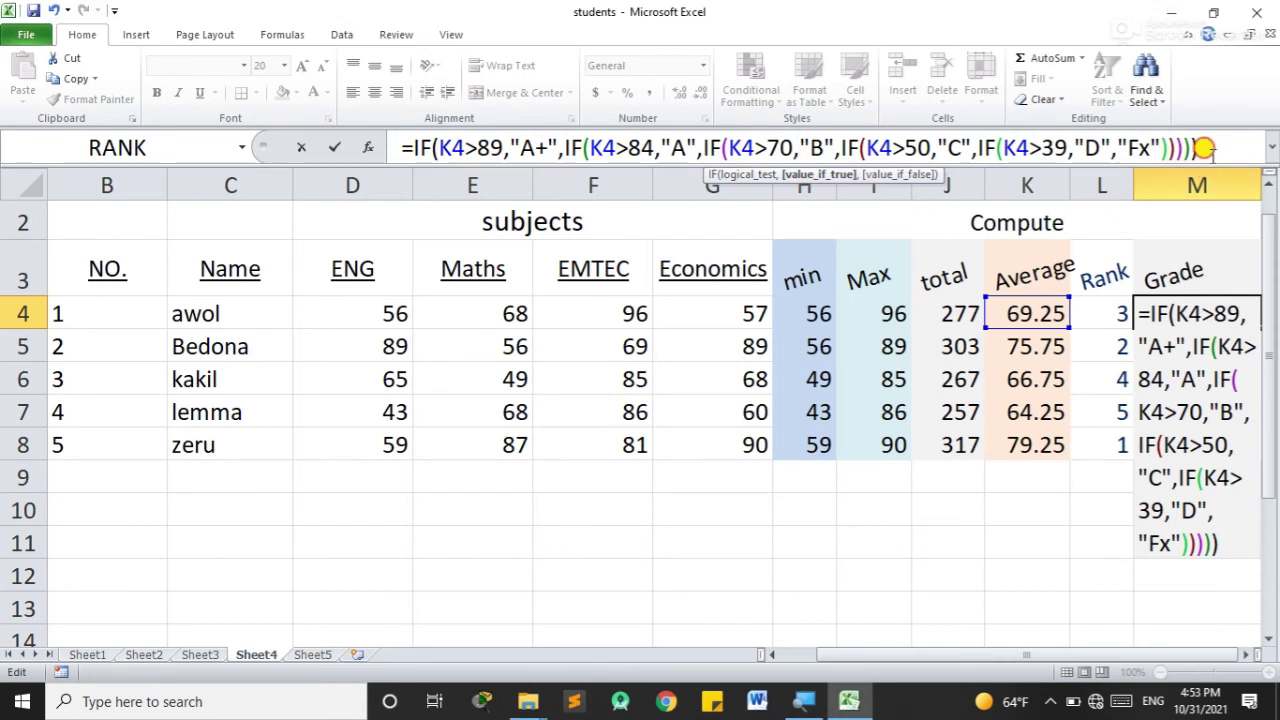
left_click(1209, 148)
key("Return")
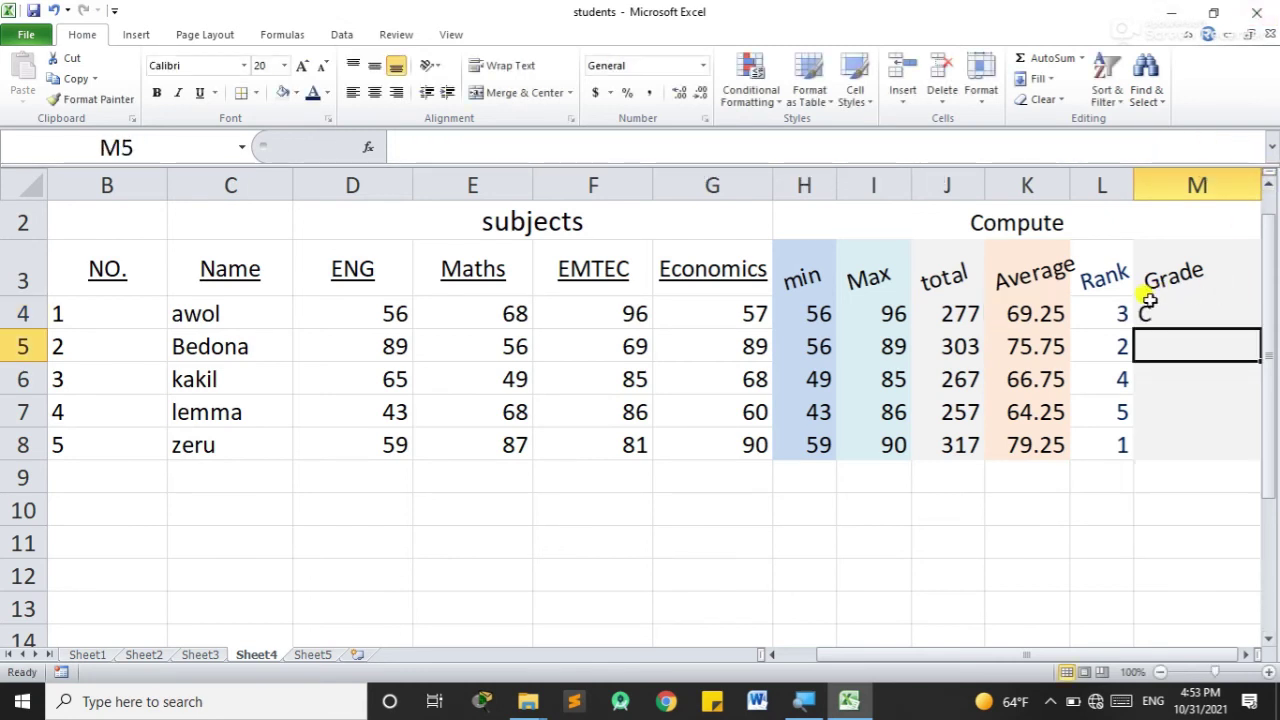
Step: Fill M4's grade formula down to M8, giving C, B, C, C, B, then scroll left
left_click(1148, 312)
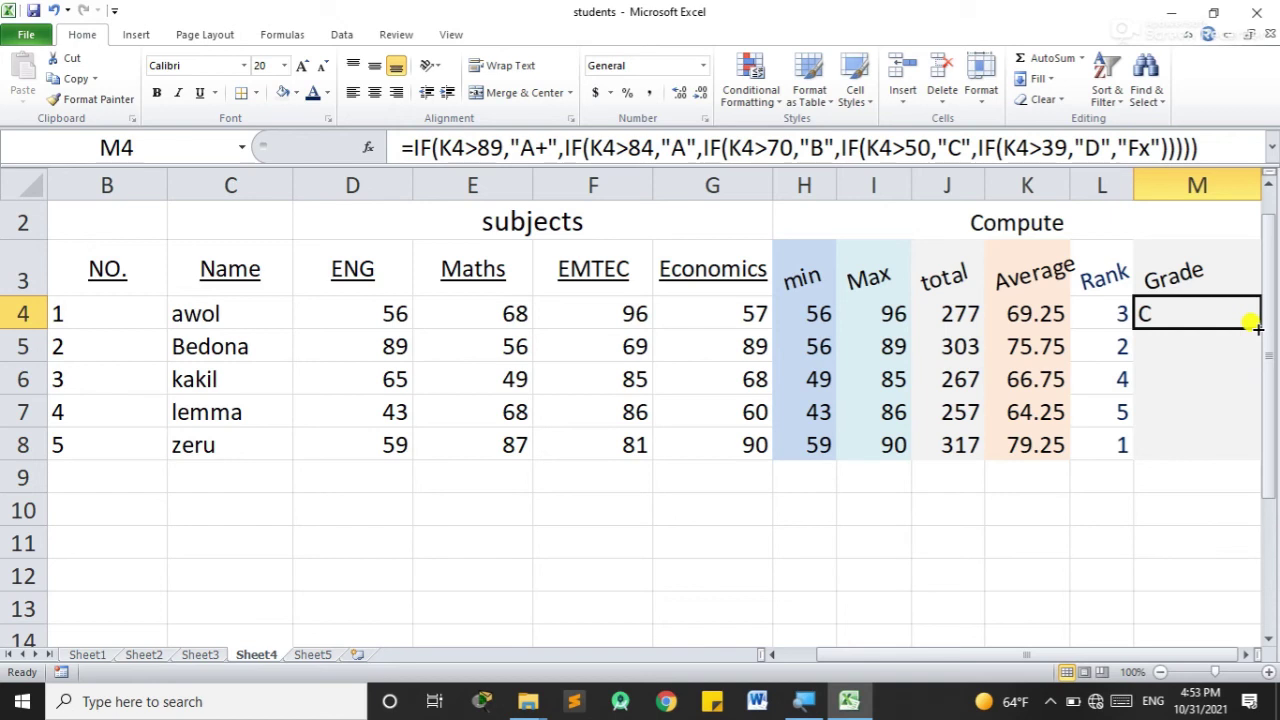
mouse_move(1256, 327)
left_mouse_down()
mouse_move(1222, 397)
mouse_move(866, 445)
left_mouse_up()
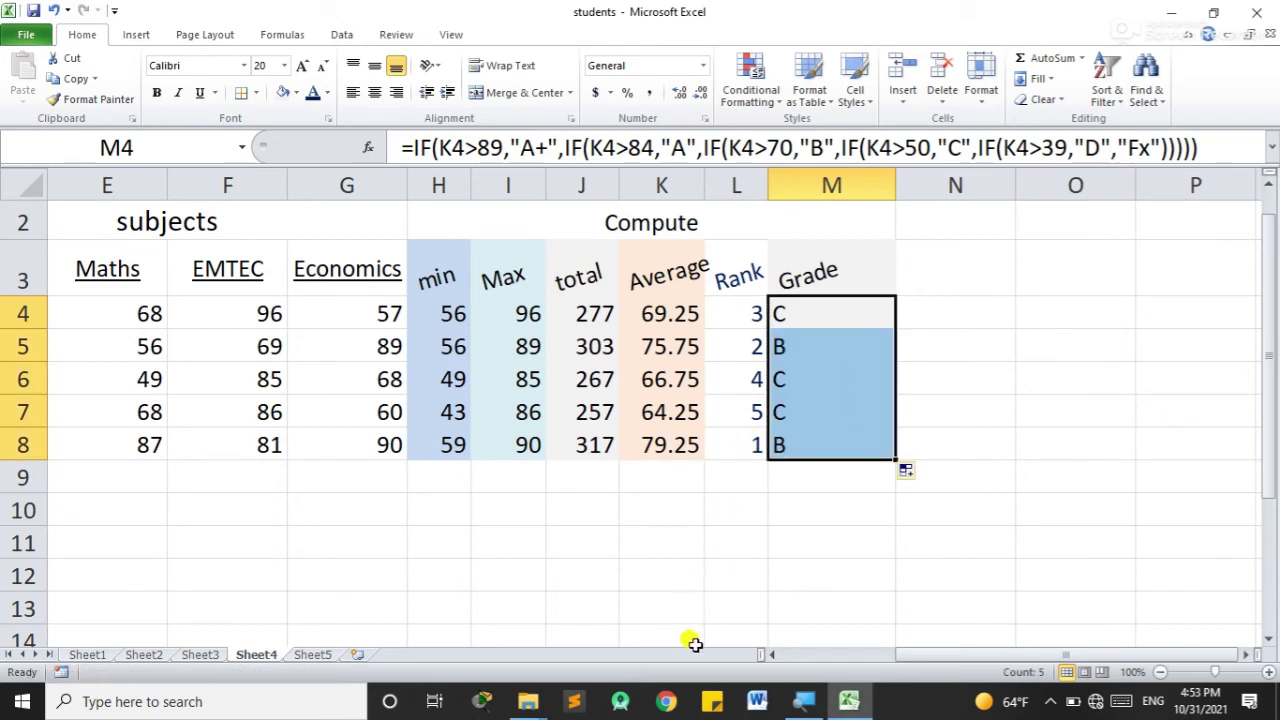
left_click(924, 654)
left_click_drag(924, 654, 829, 662)
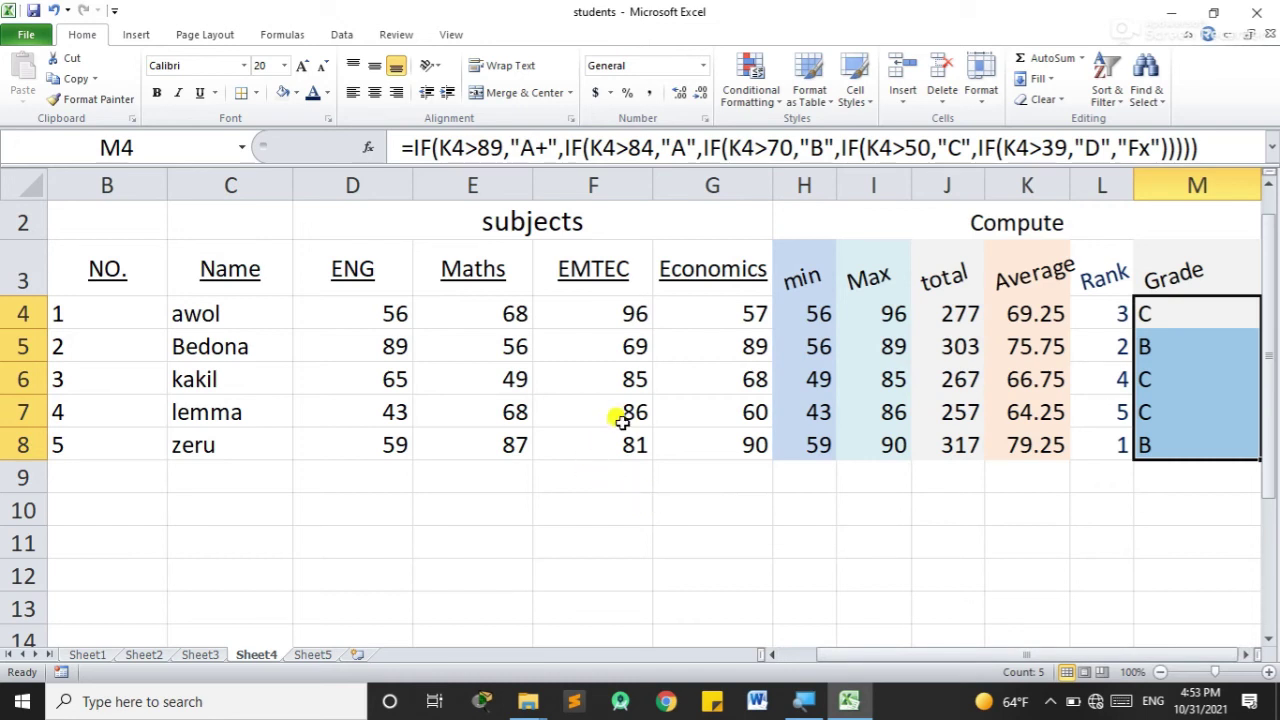
Step: Change the first student's Maths mark in E4 to 98
double_click(510, 316)
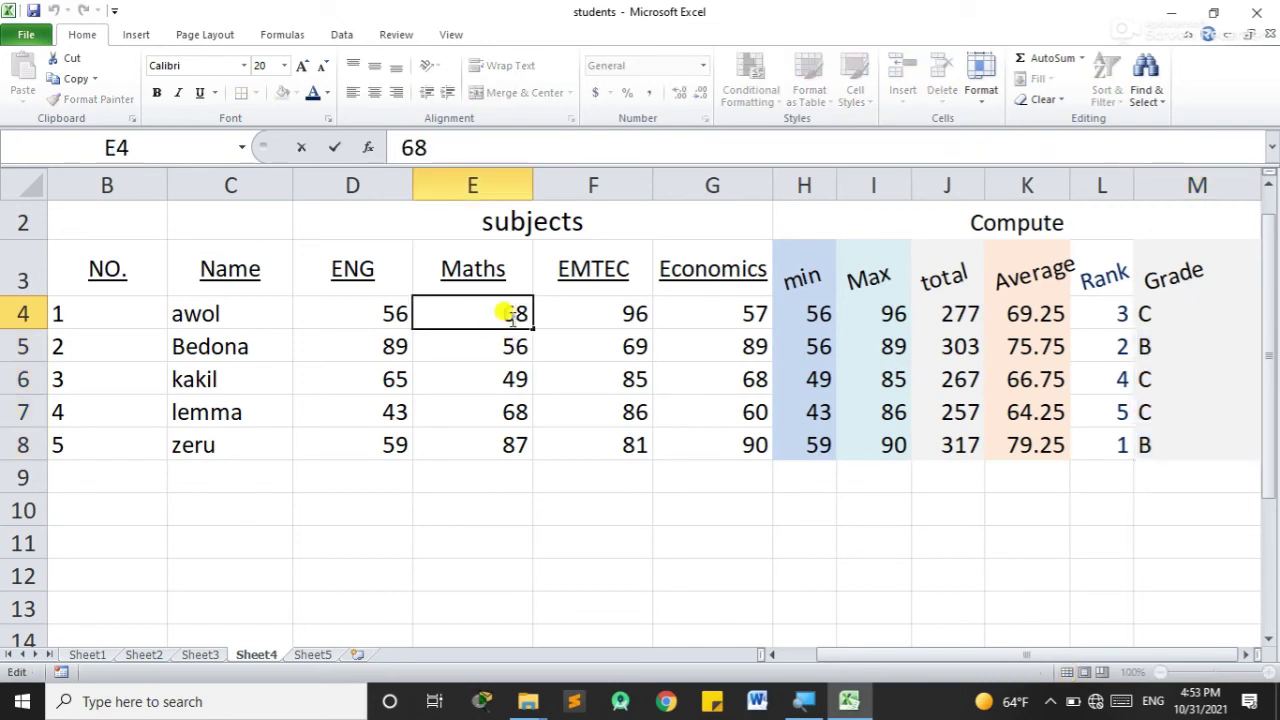
key("BackSpace")
type("=E4")
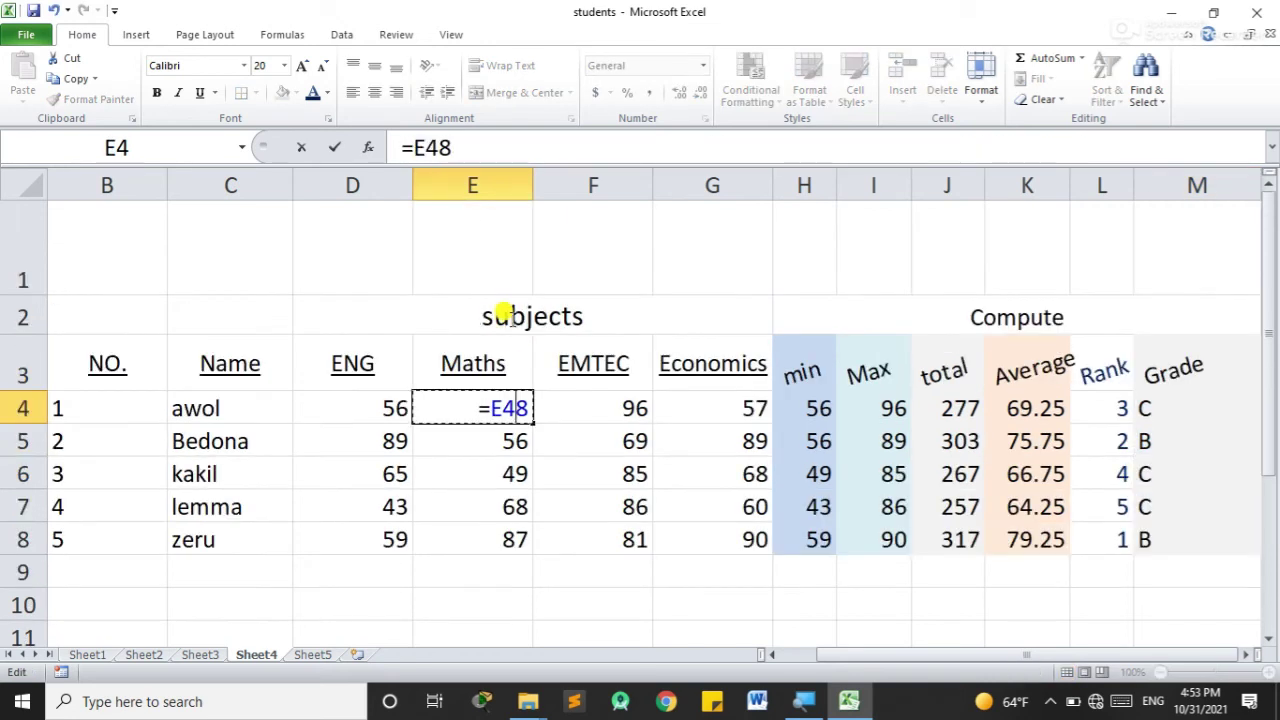
key("BackSpace")
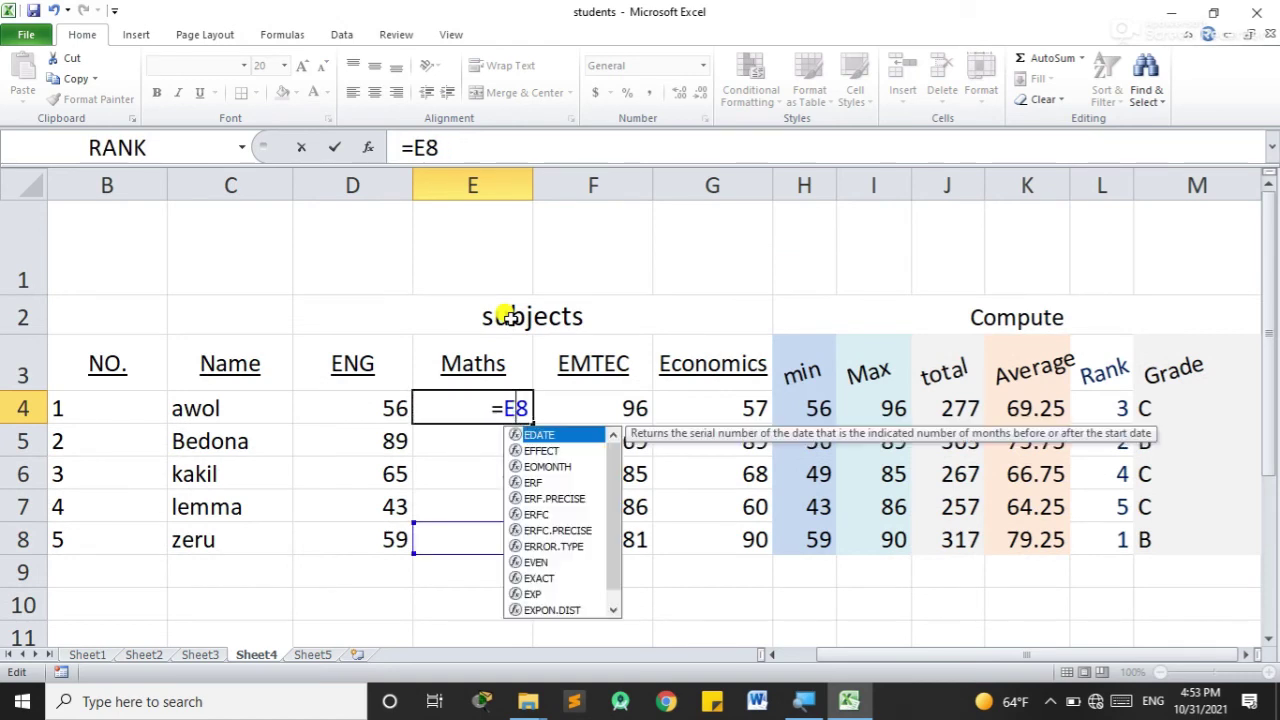
key("BackSpace")
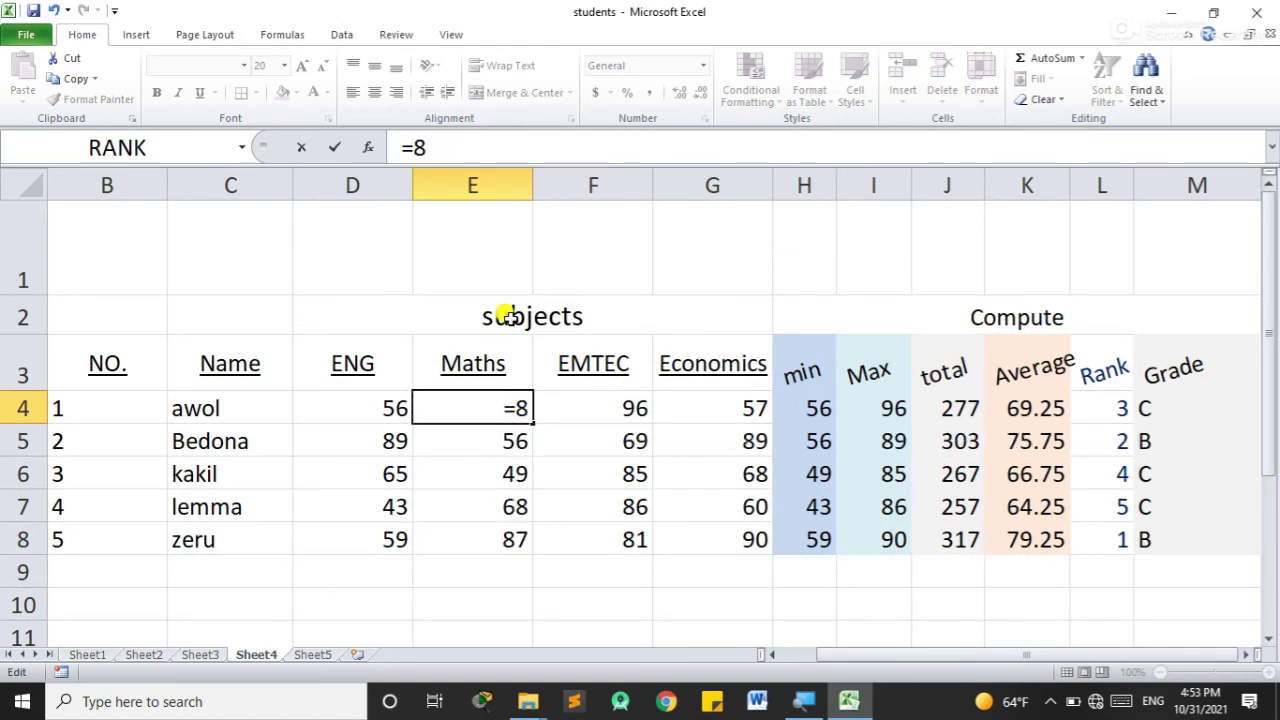
key("BackSpace")
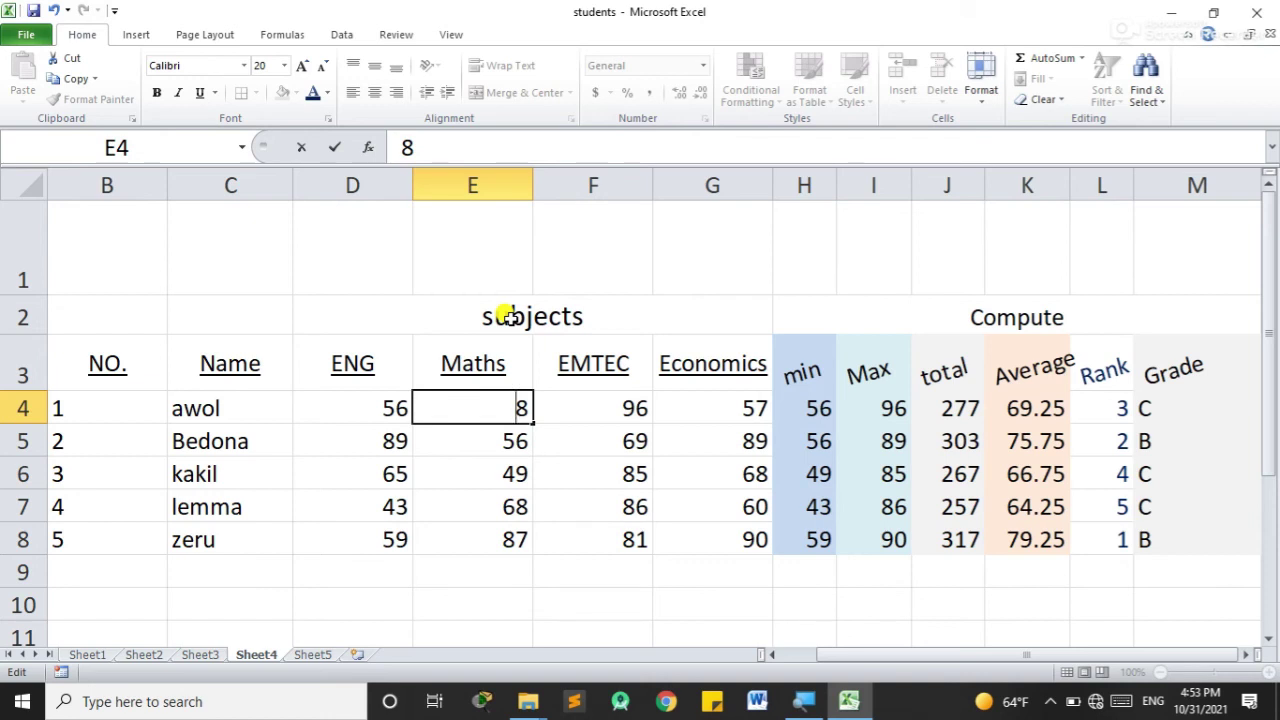
type("9")
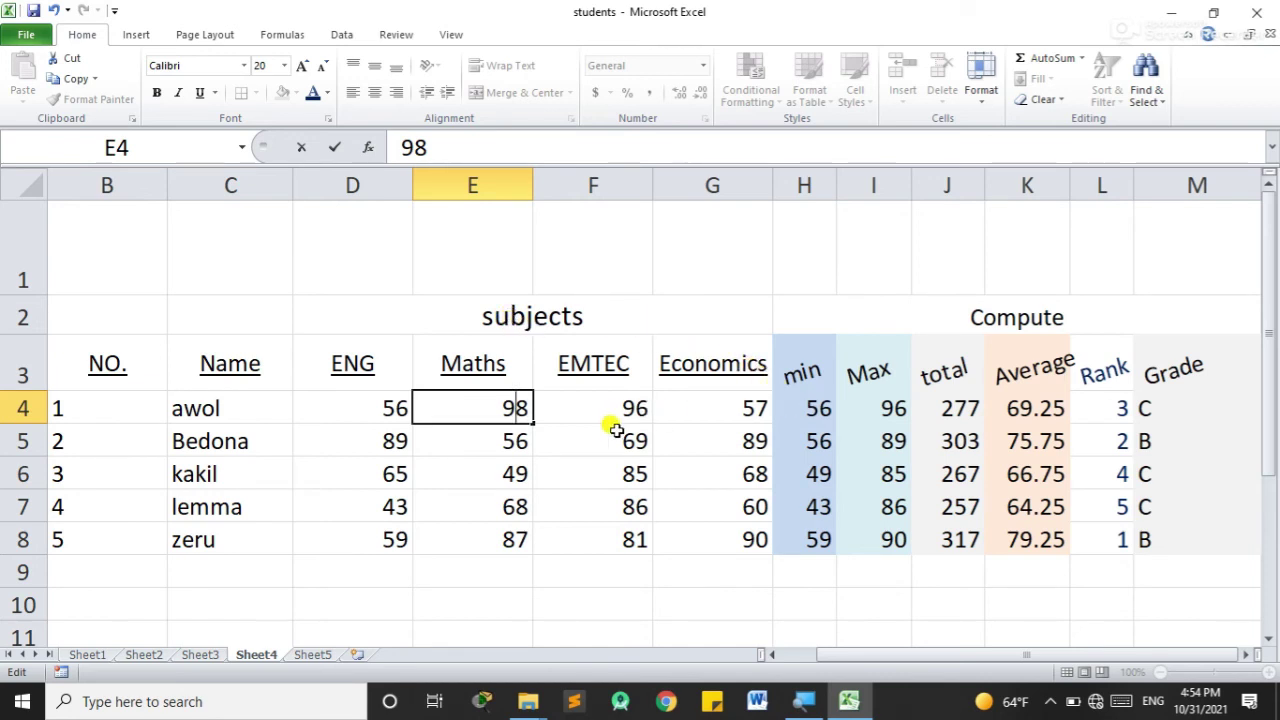
left_click(503, 452)
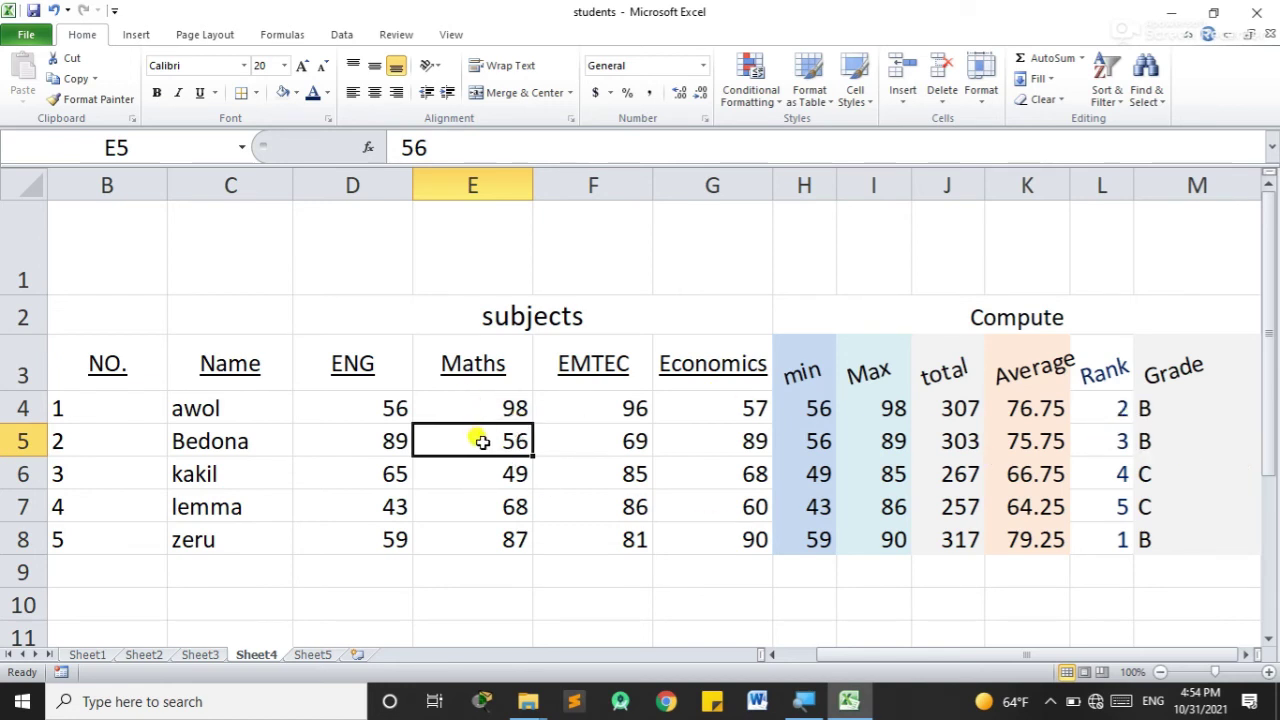
Step: Replace the second student's Maths mark 56 in E5 with 100
key("End")
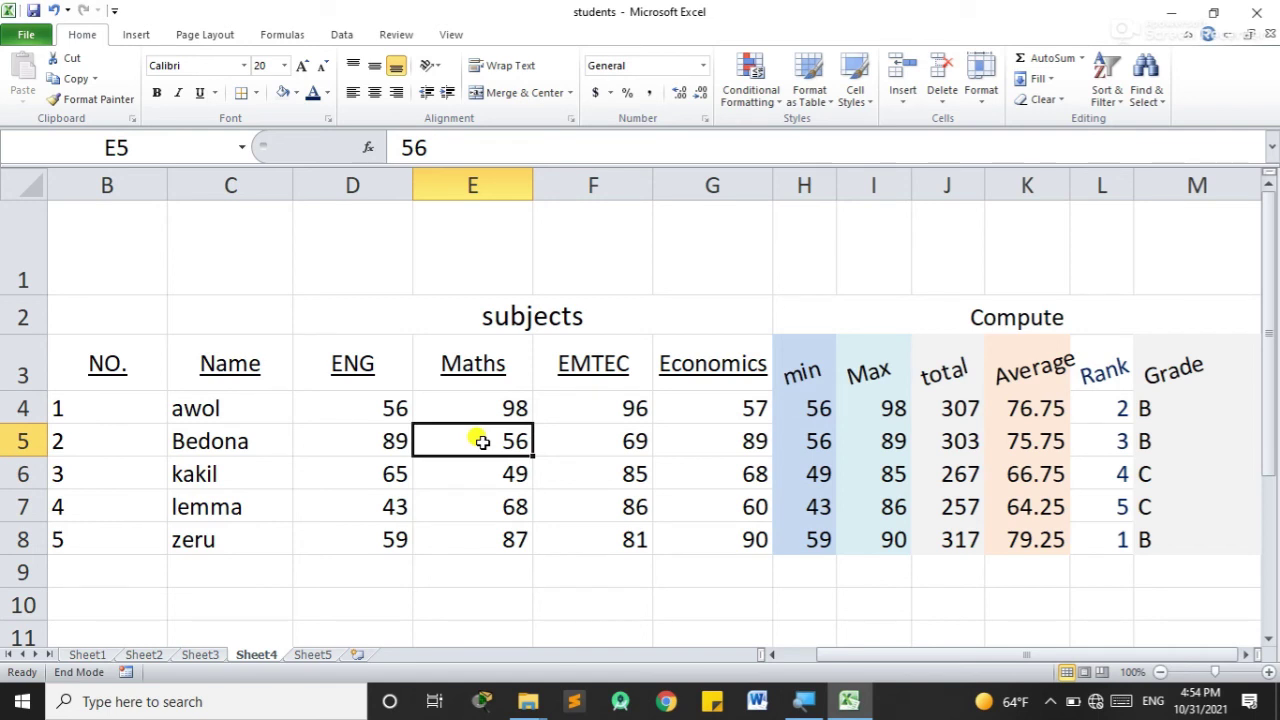
double_click(495, 443)
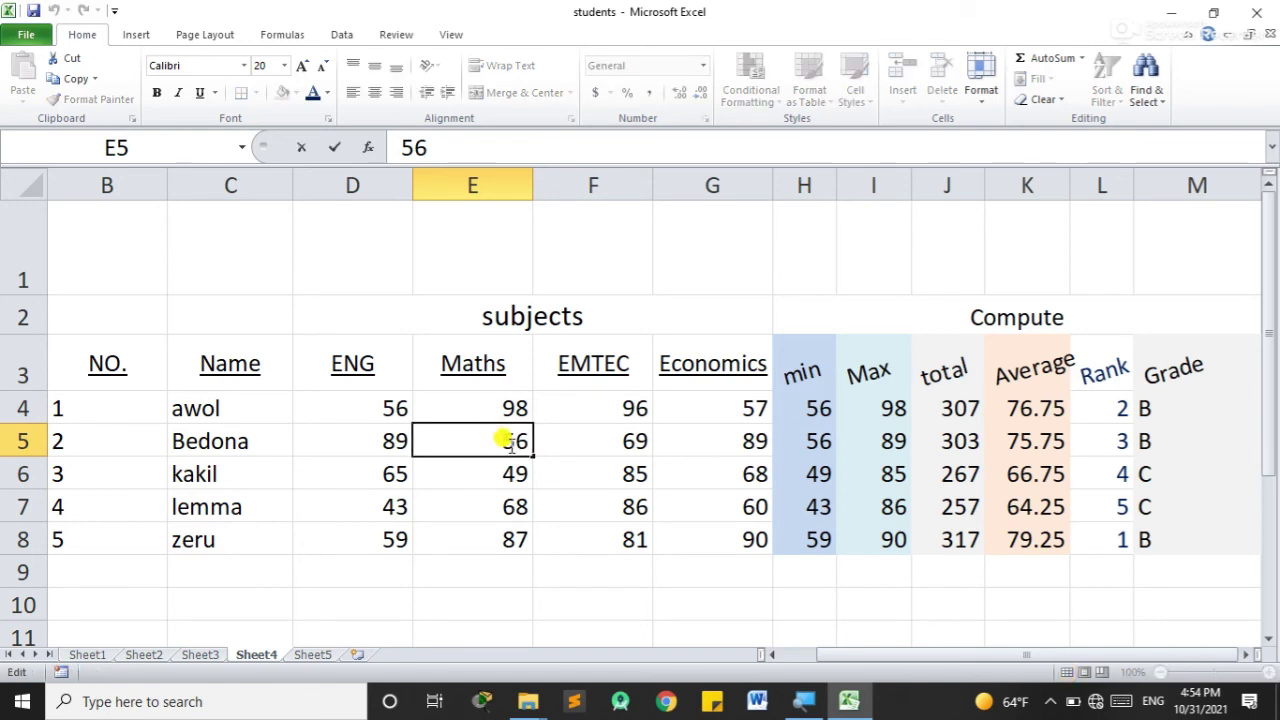
key("End")
key("BackSpace")
key("BackSpace")
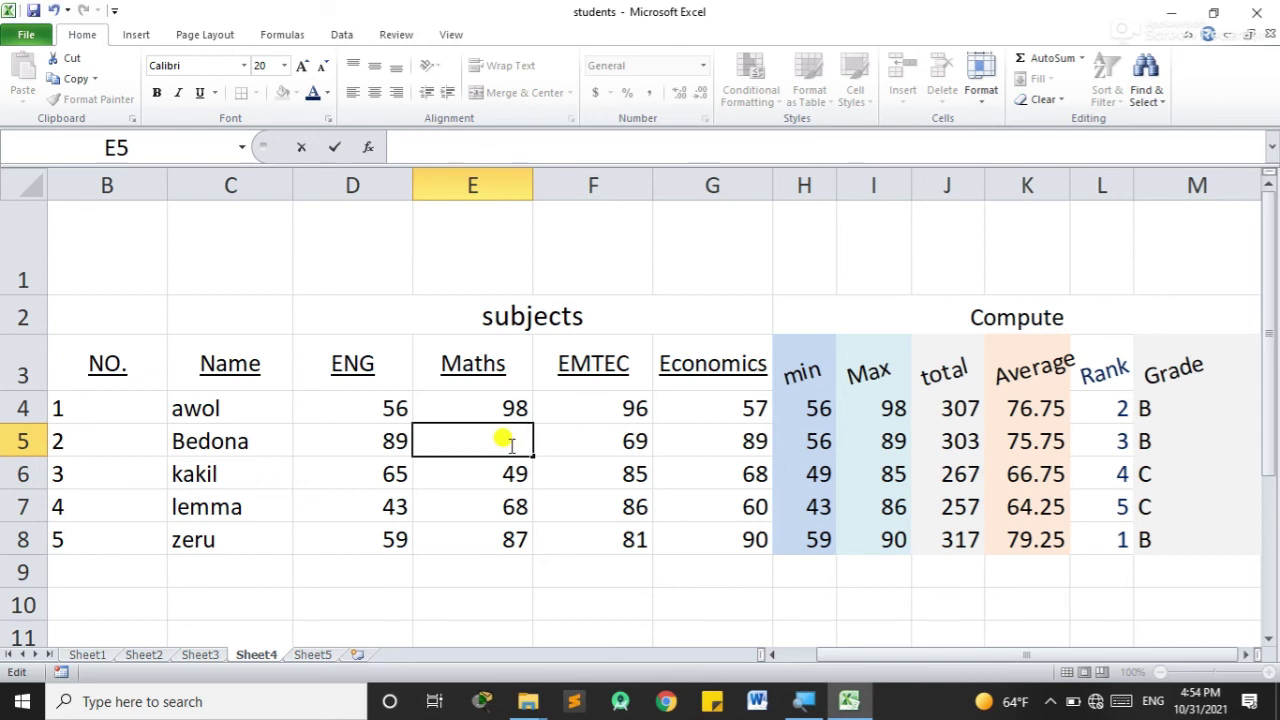
type("100")
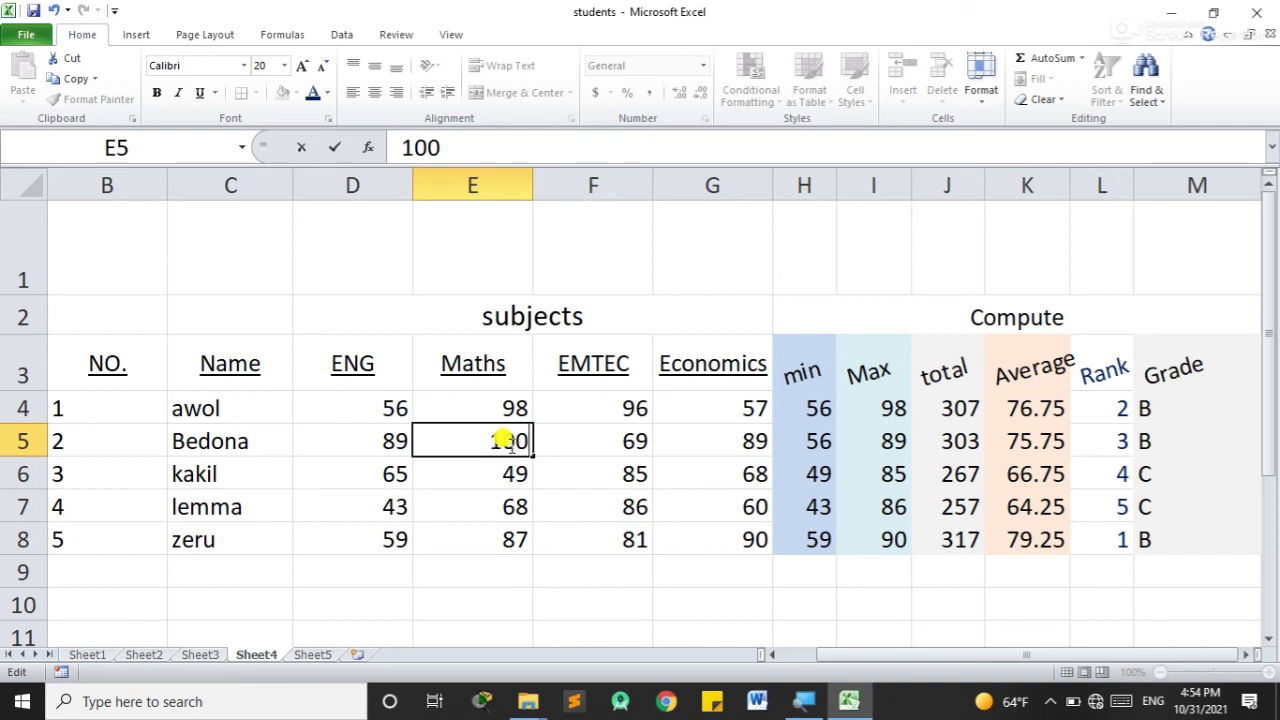
left_click(505, 478)
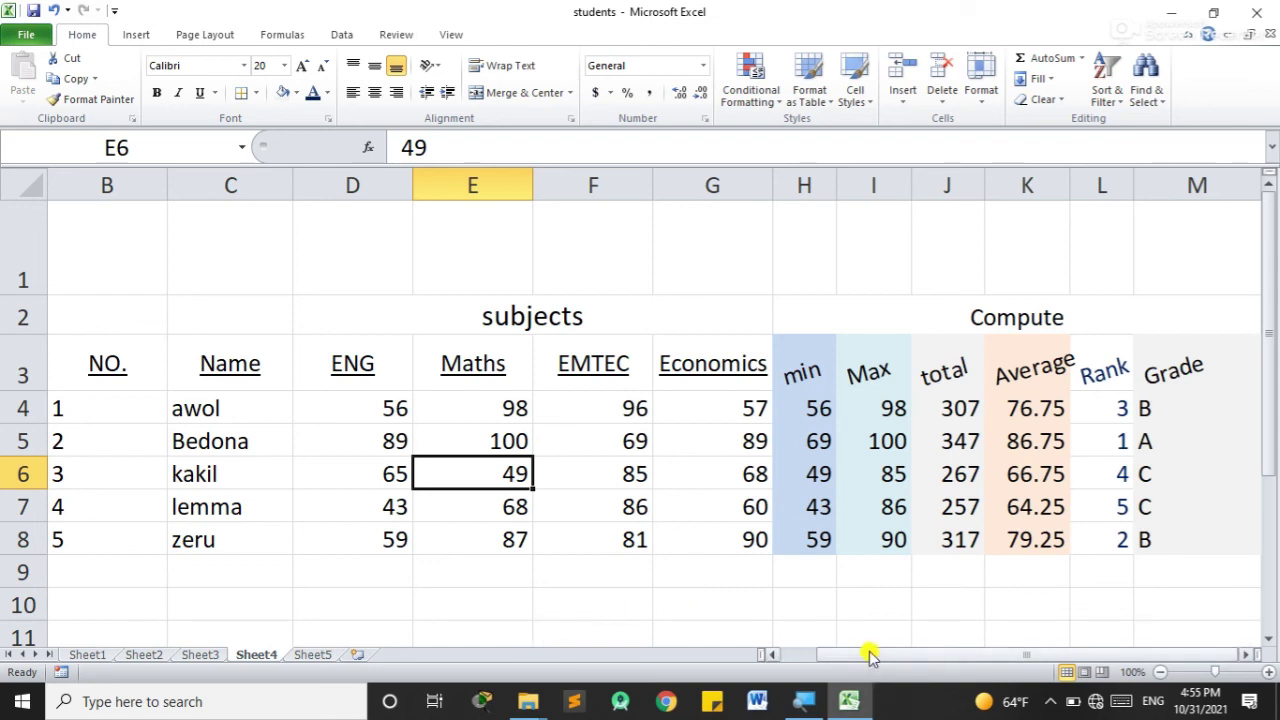
Step: Scroll right and inspect M4's nested IF grade formula in the formula bar
left_click_drag(870, 655, 991, 655)
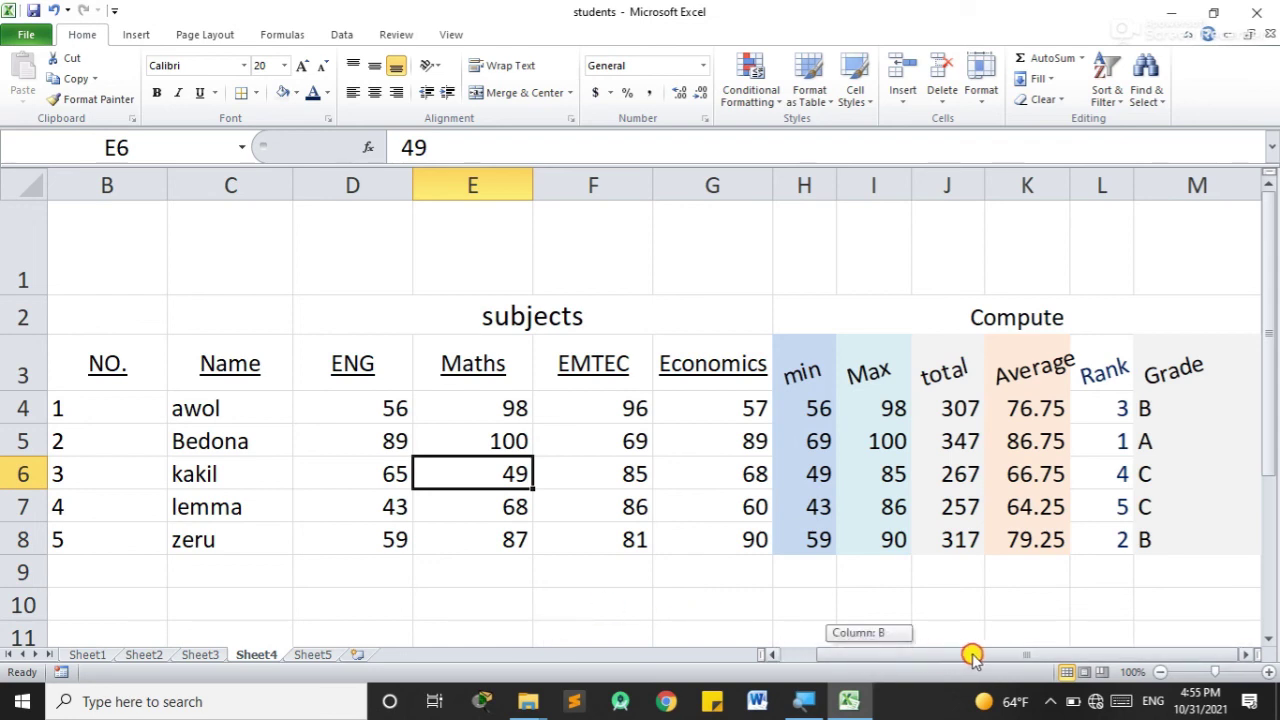
left_click(1207, 377)
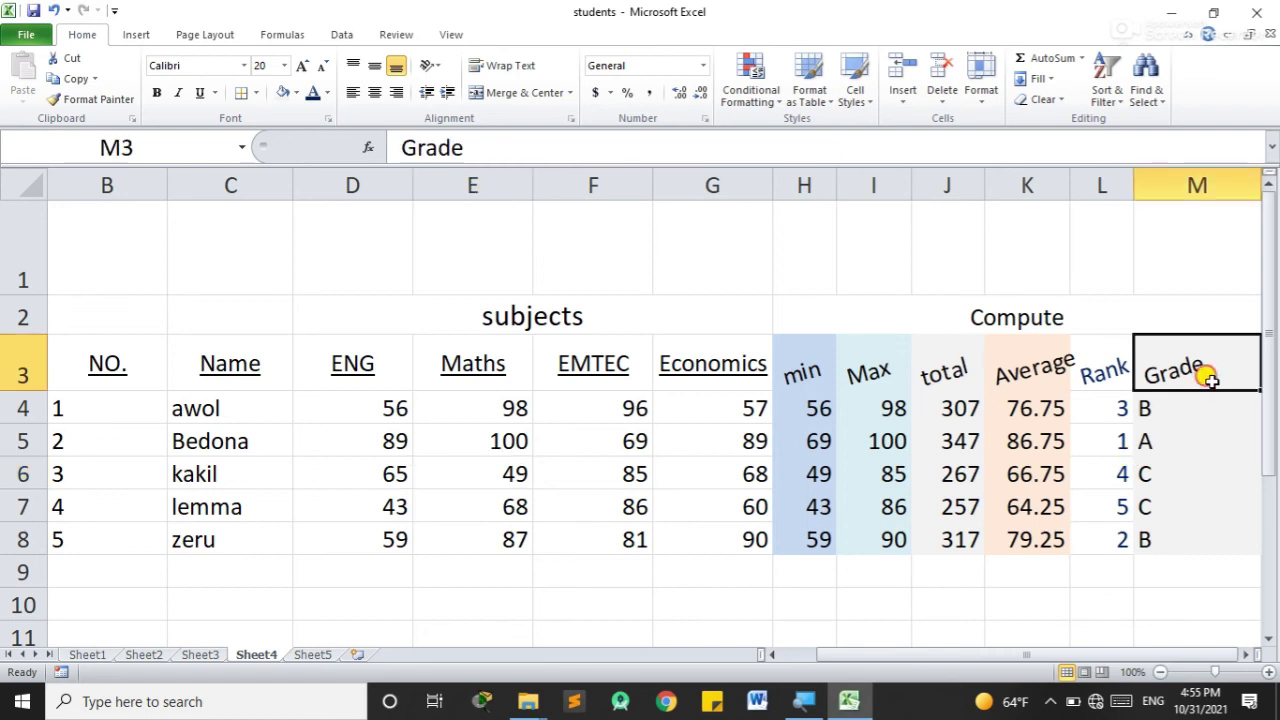
left_click(1168, 409)
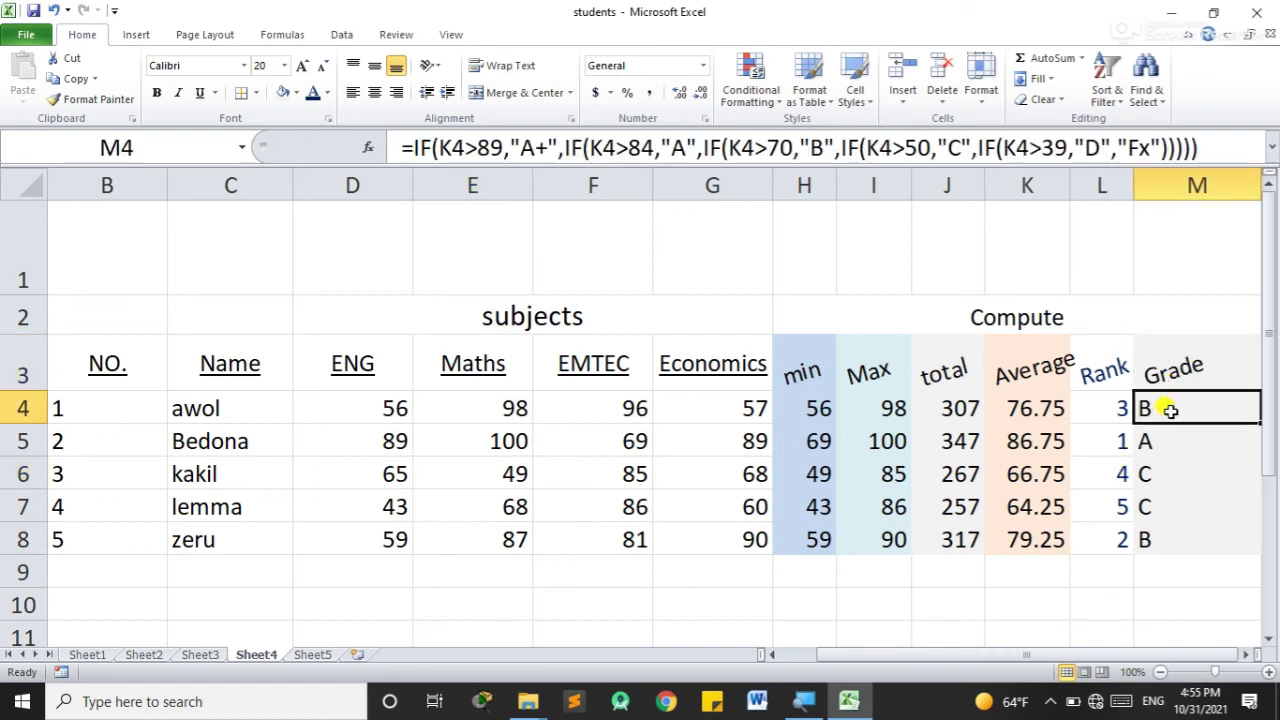
left_click(533, 147)
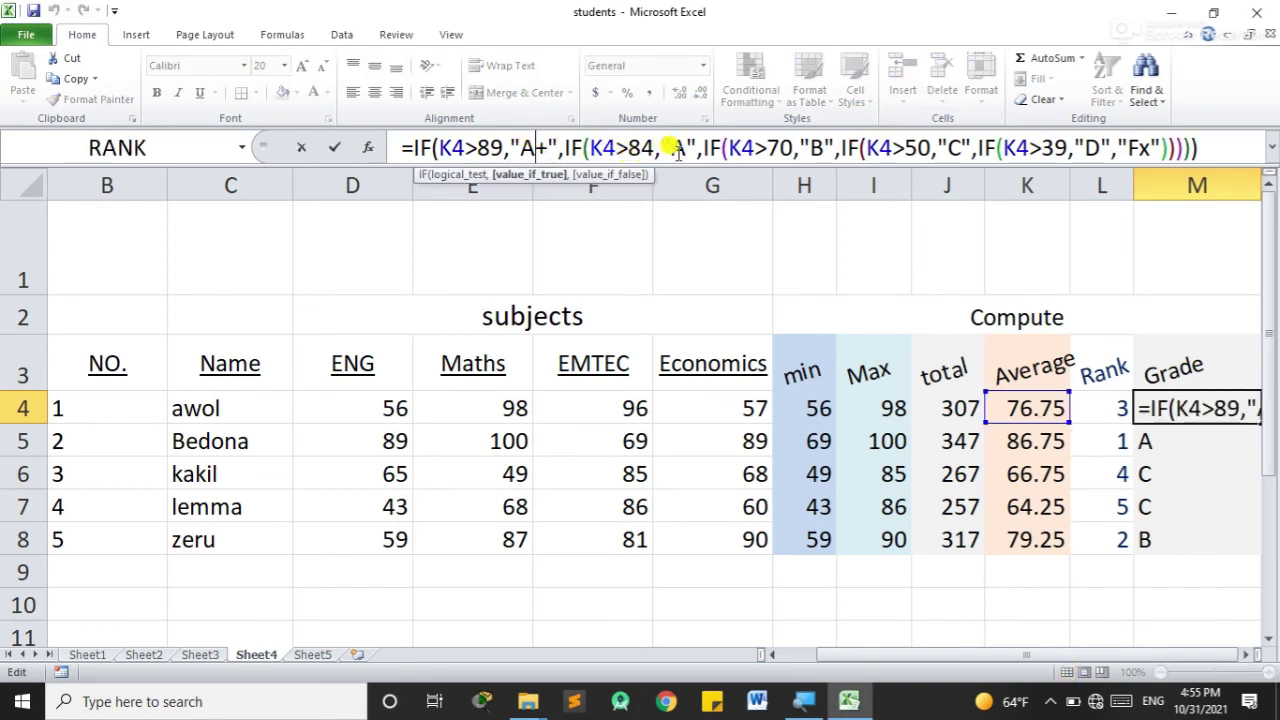
left_click(820, 147)
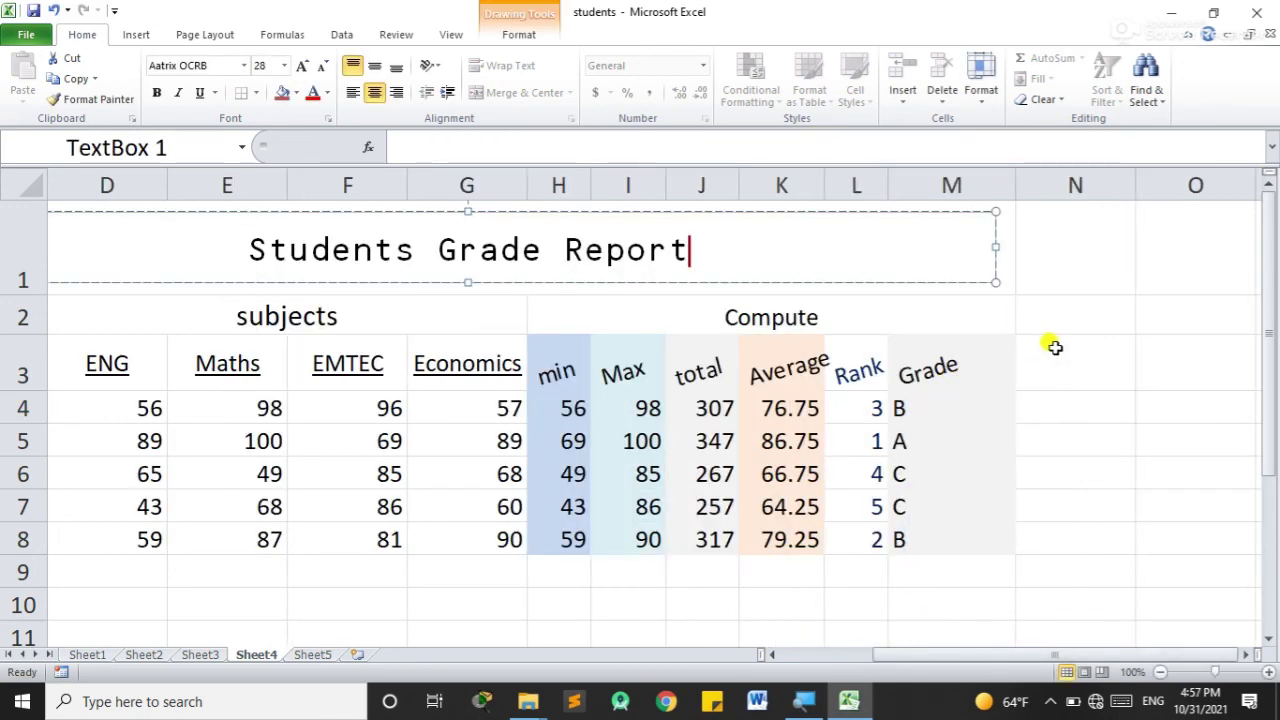
Step: Enter the header 'Comment' in N3, next to the Grade column
left_click(1052, 347)
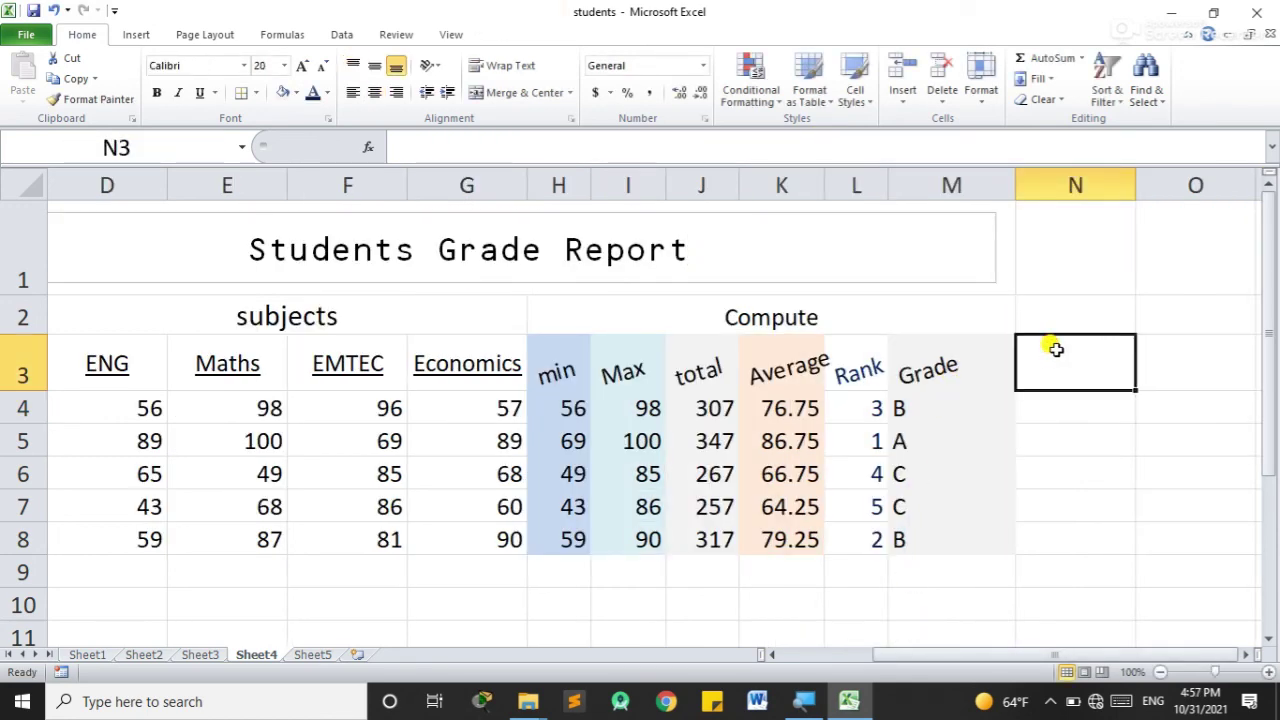
type("Commen")
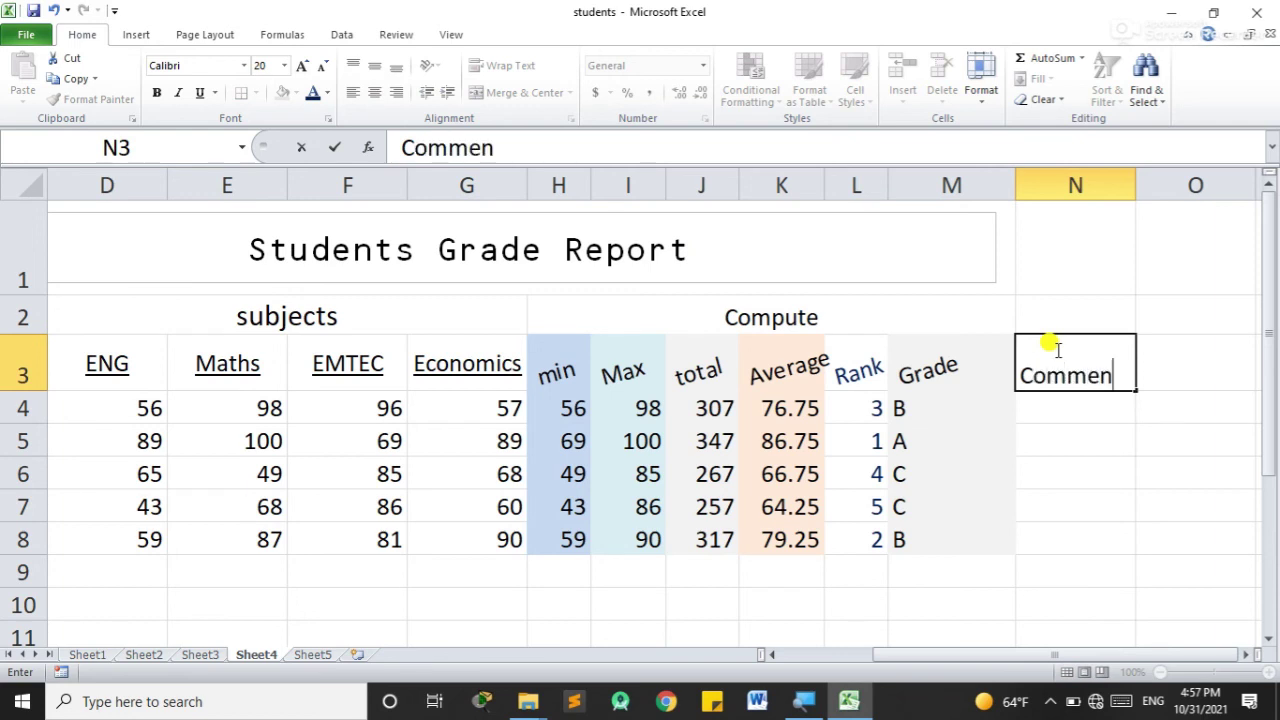
type("t")
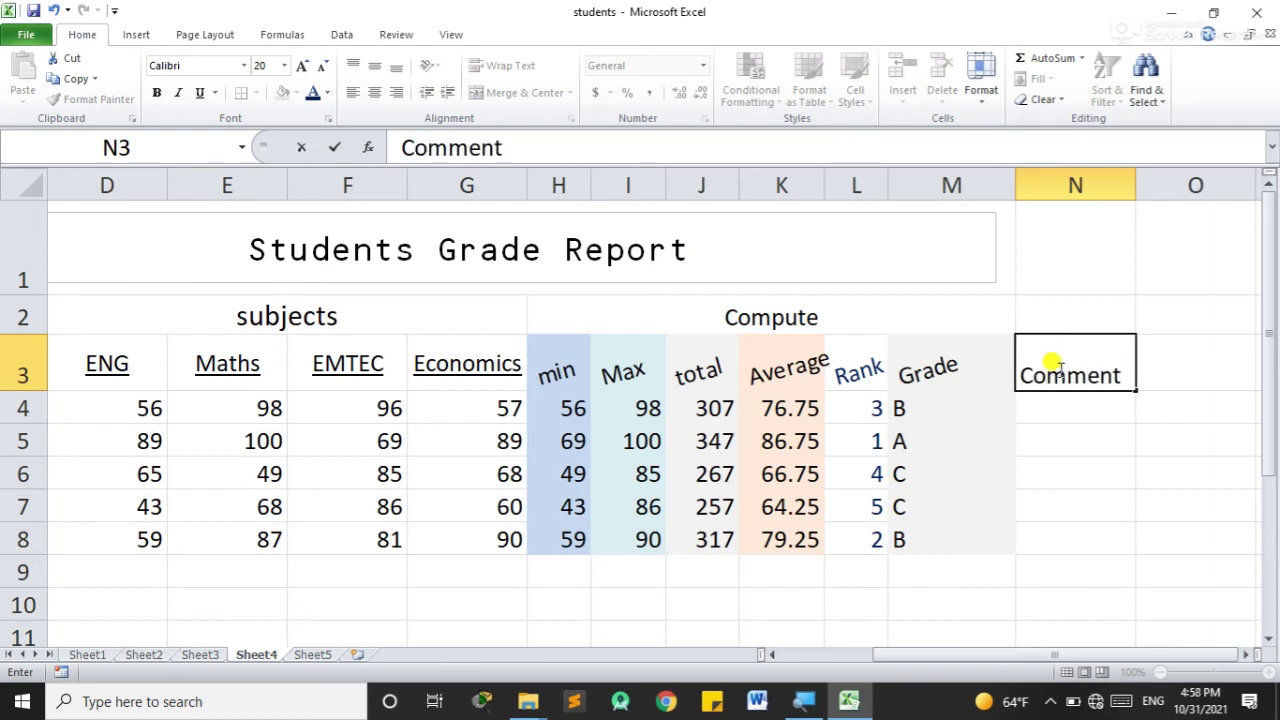
left_click(1046, 372)
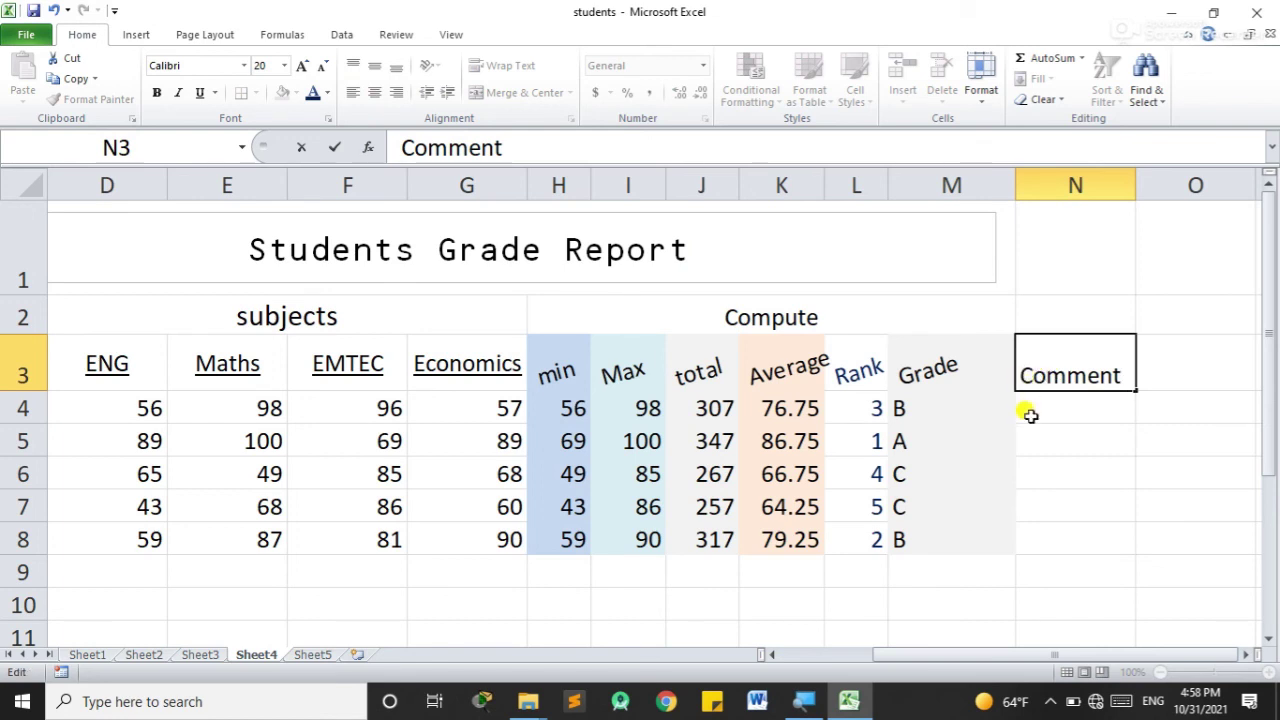
left_click(1026, 408)
left_click(943, 400)
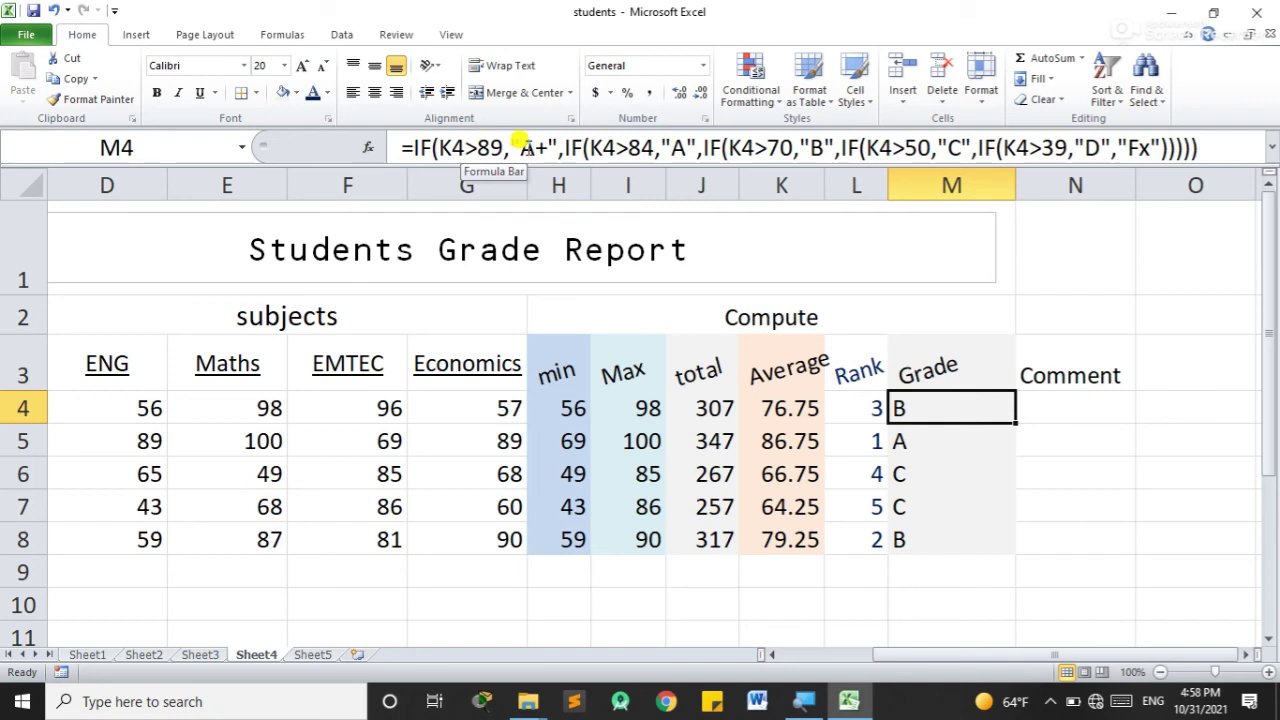
Step: Copy M4's nested-IF grade formula, then paste it back over a stray =N4 reference
left_click(1207, 150)
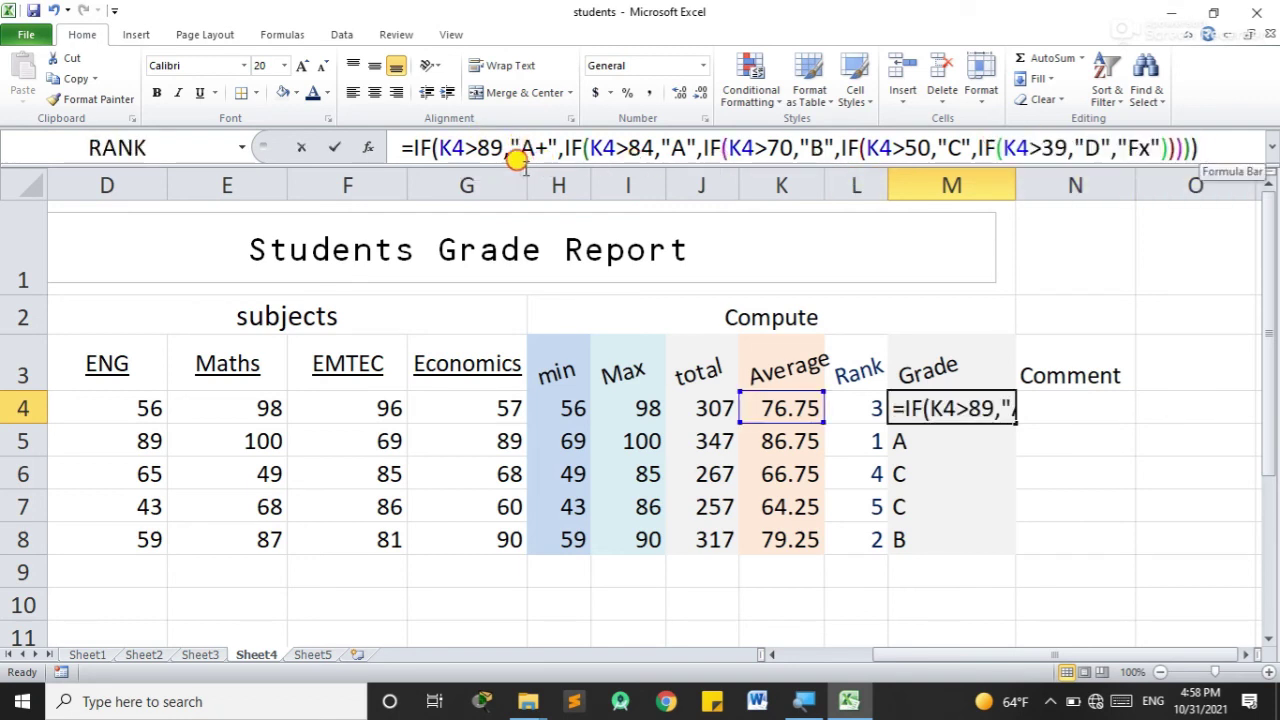
left_click(412, 147, "shift")
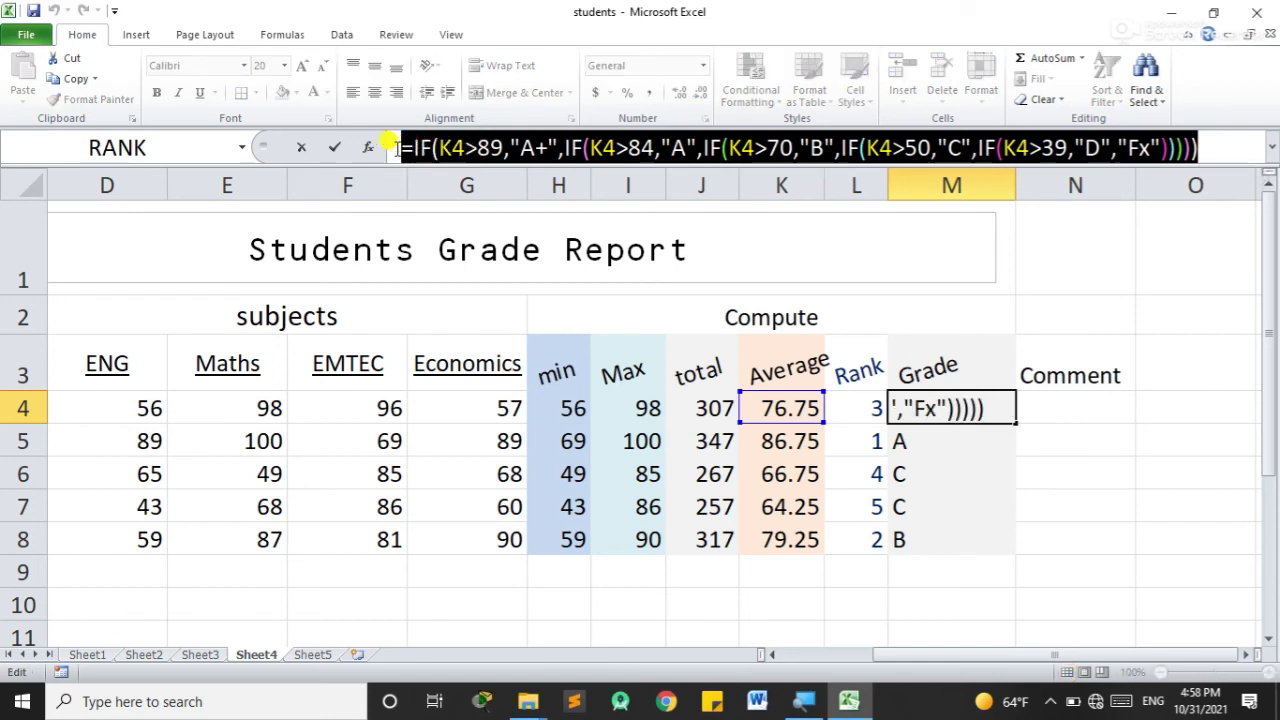
key("ctrl+c")
type("=")
left_click(1040, 406)
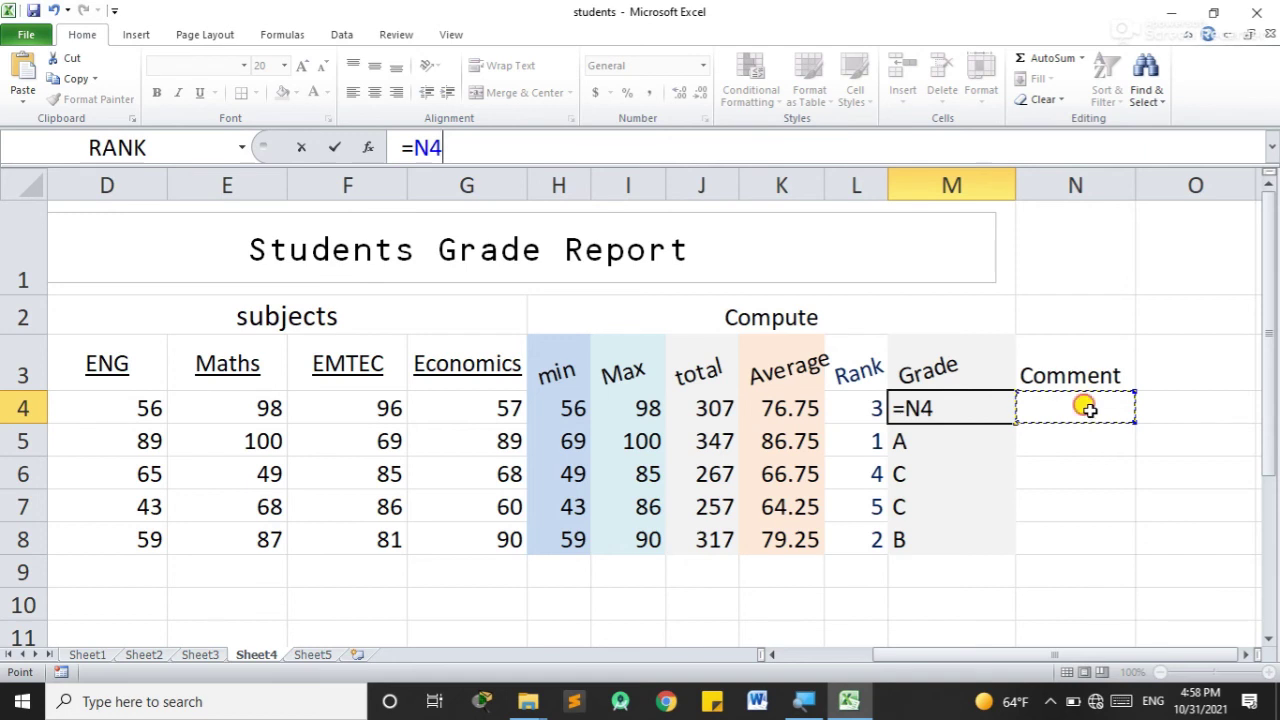
left_click(569, 147)
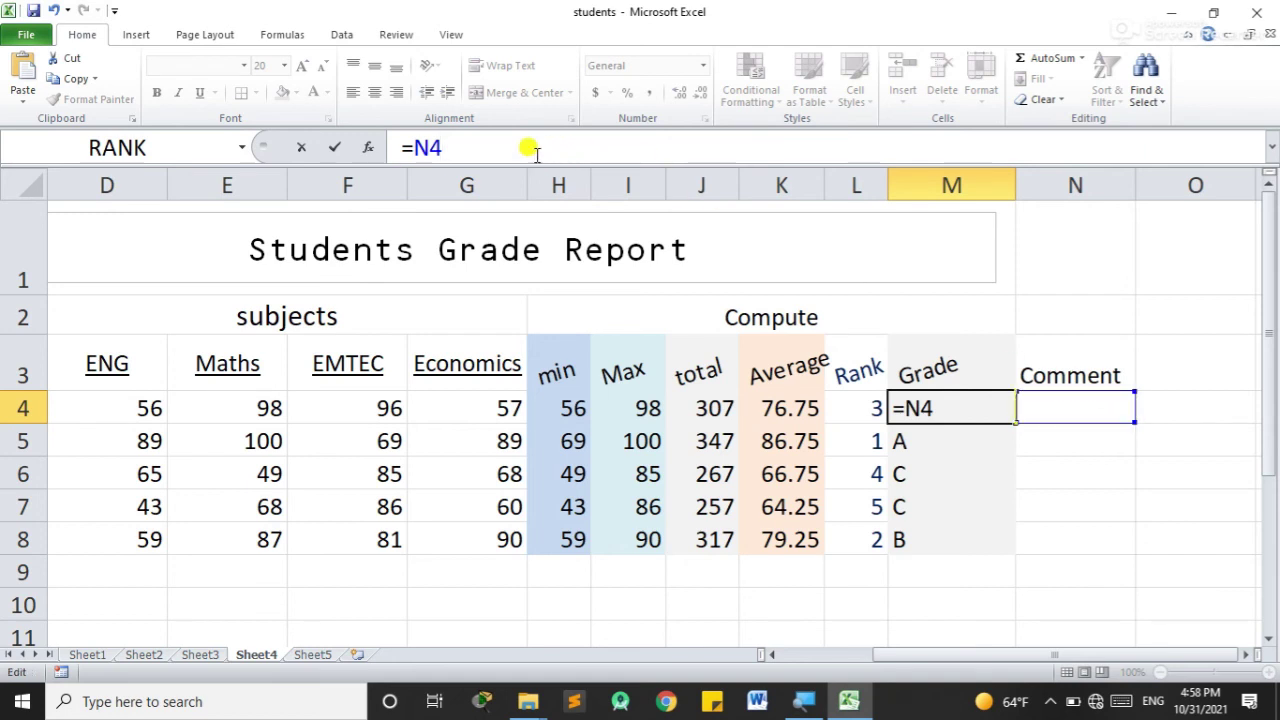
key("BackSpace")
key("BackSpace")
key("BackSpace")
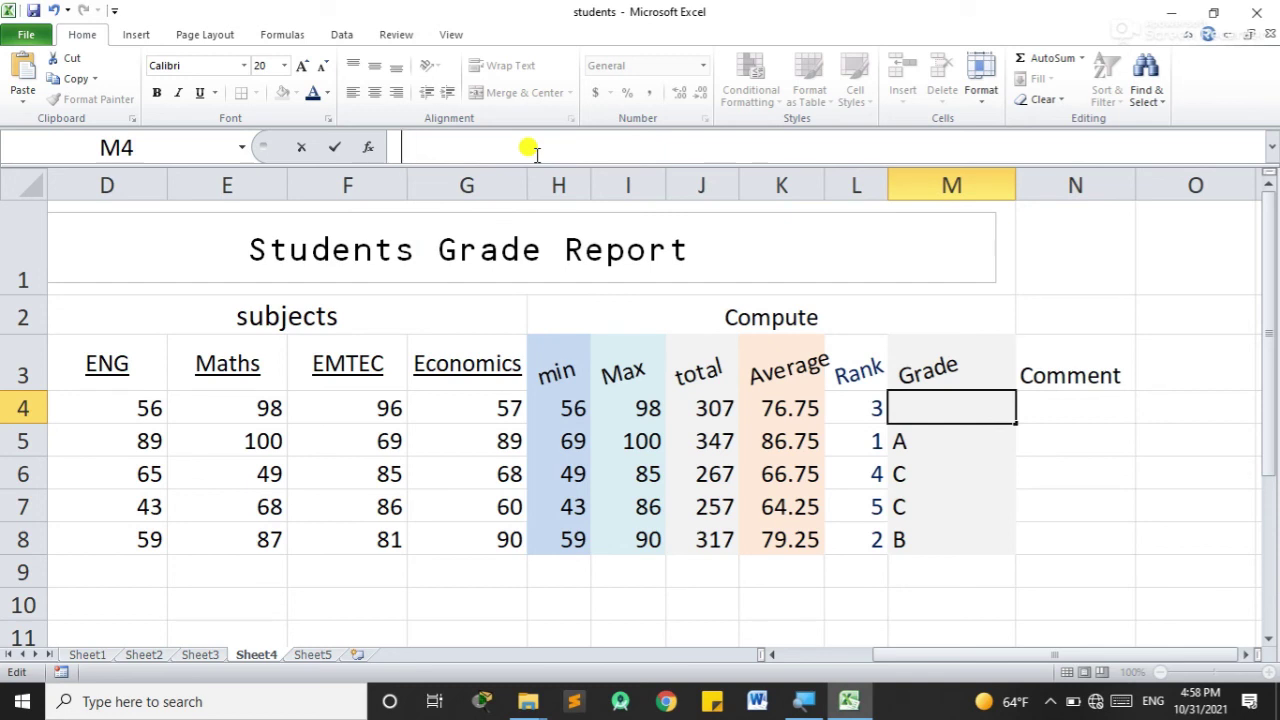
key("ctrl+v")
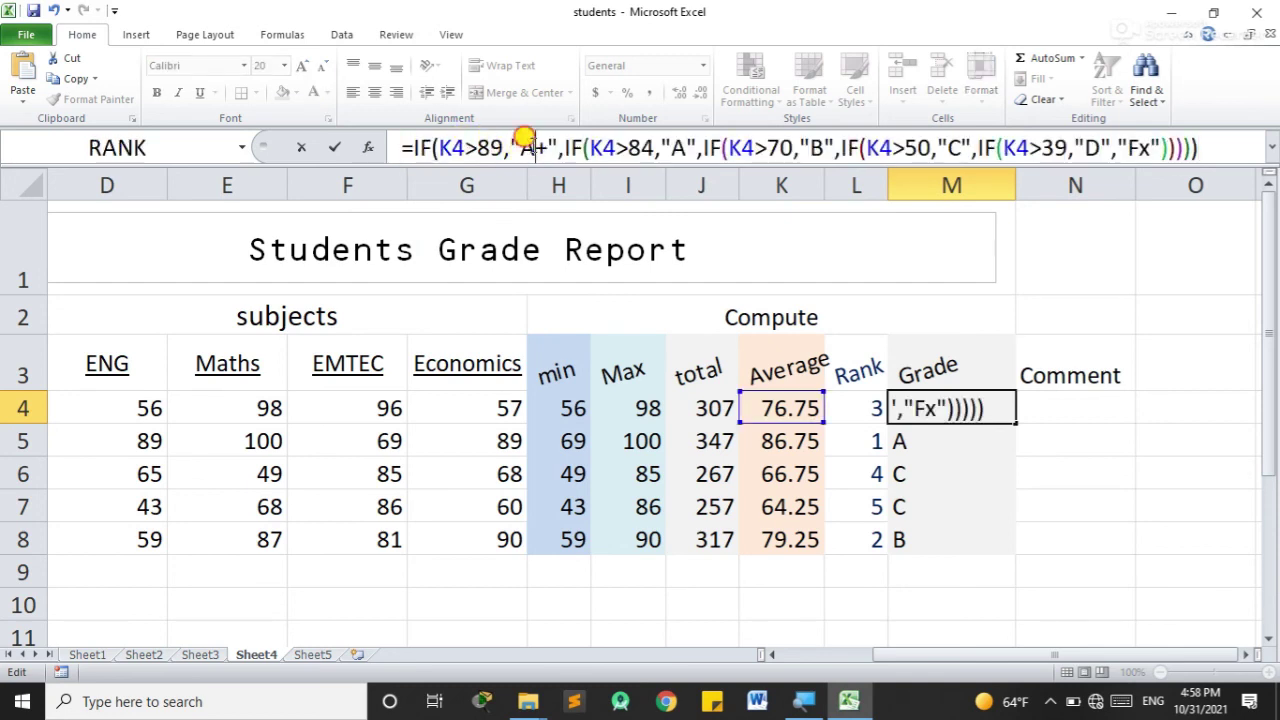
Step: In M4's formula, change the "A+" result to "EXellent" and replace the "A" result with "V"
mouse_move(518, 147)
left_mouse_down()
mouse_move(540, 148)
mouse_move(520, 148)
left_mouse_up()
left_click(531, 147)
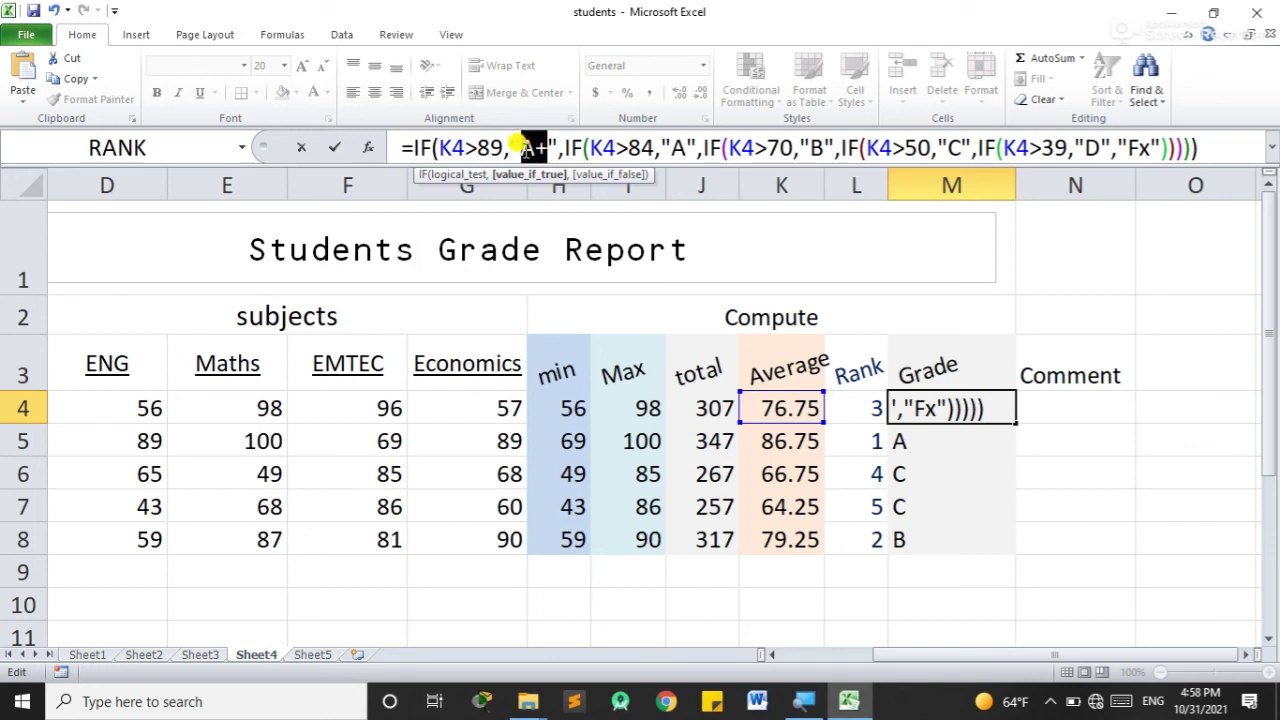
type("EX")
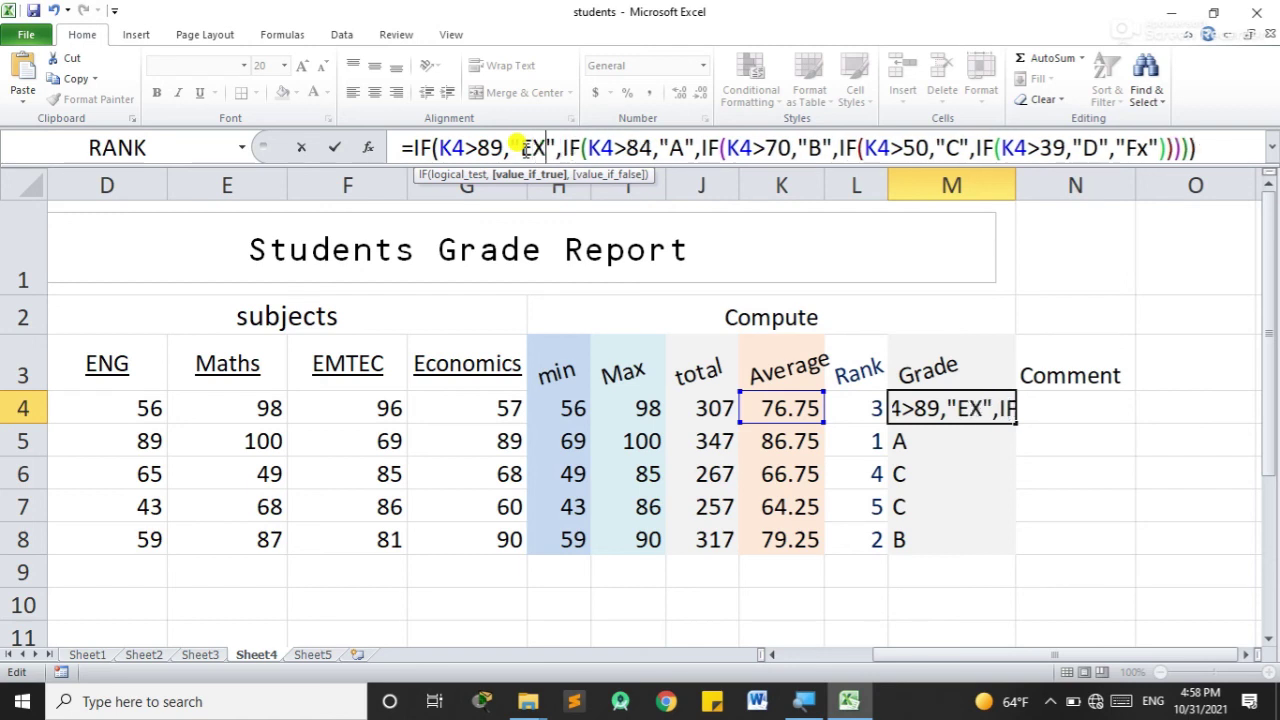
type("ellen")
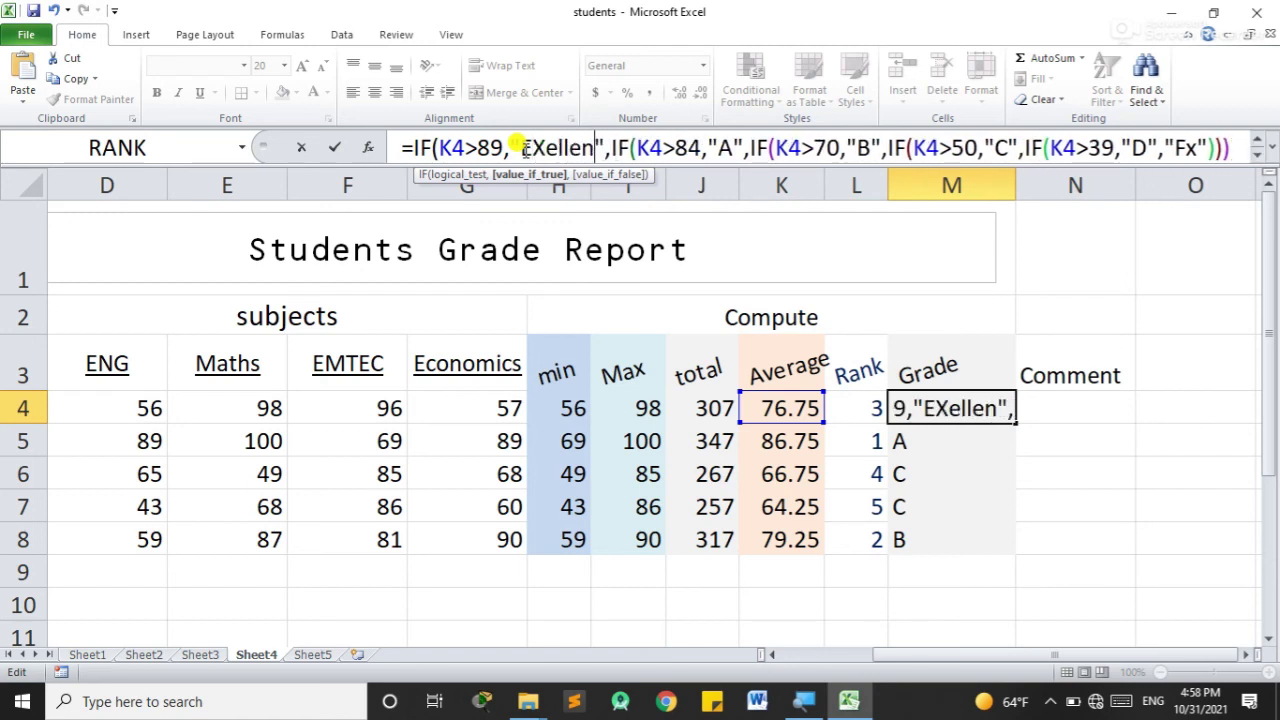
type("t")
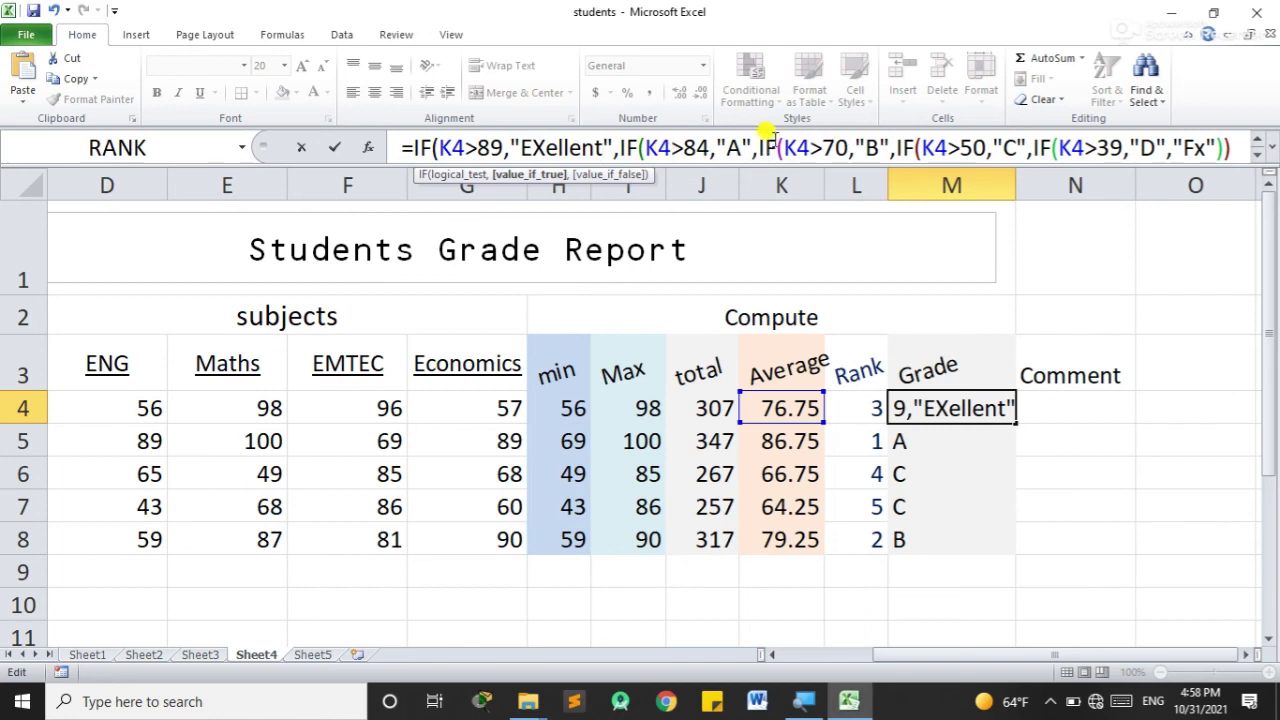
left_click(738, 147)
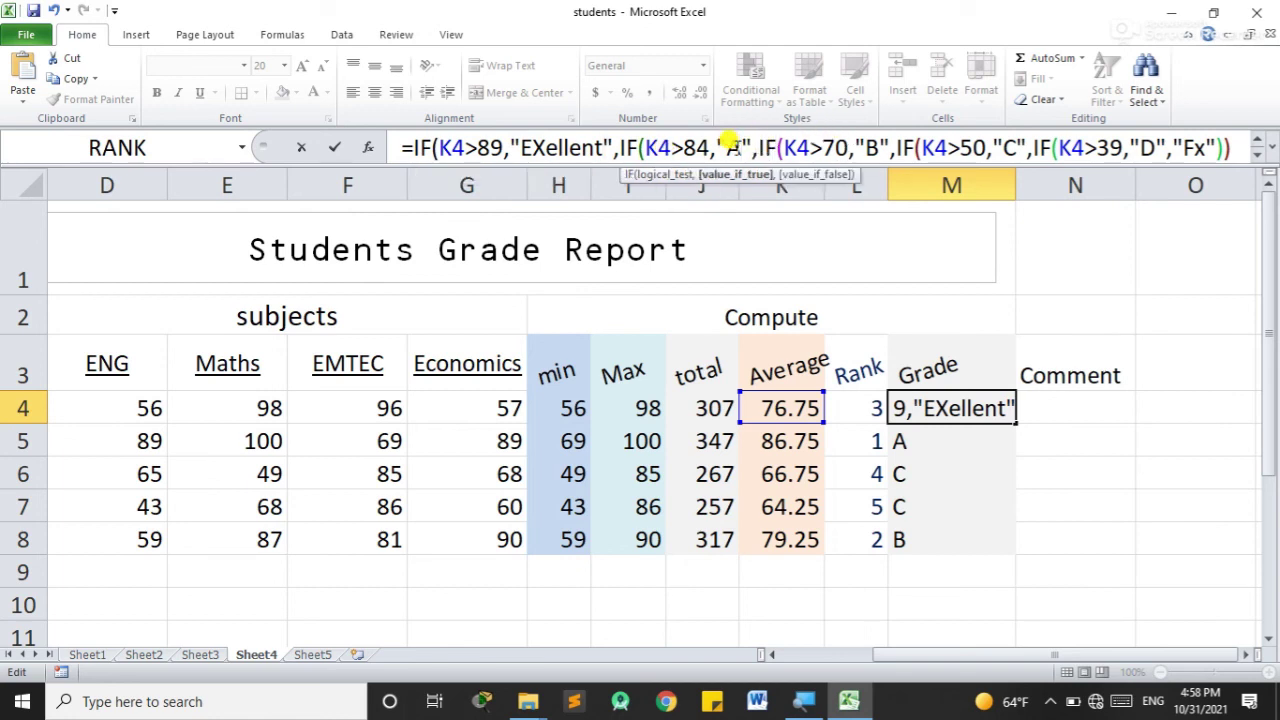
key("BackSpace")
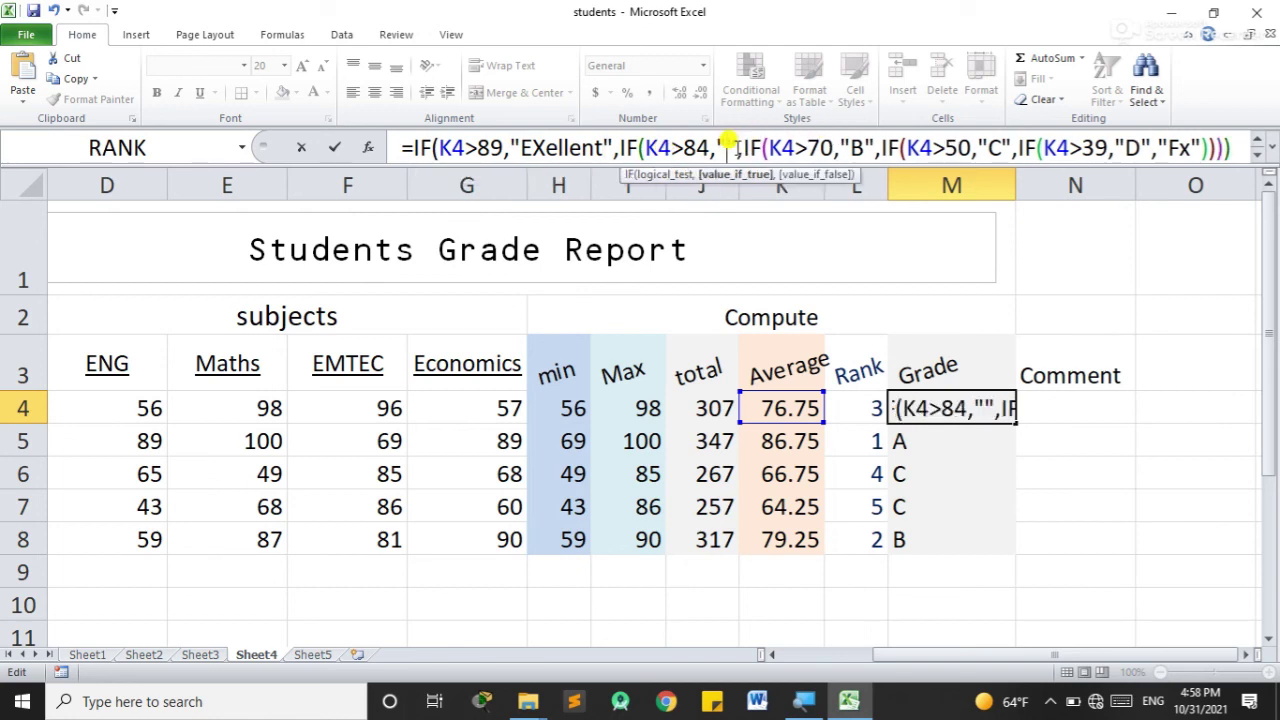
type("V")
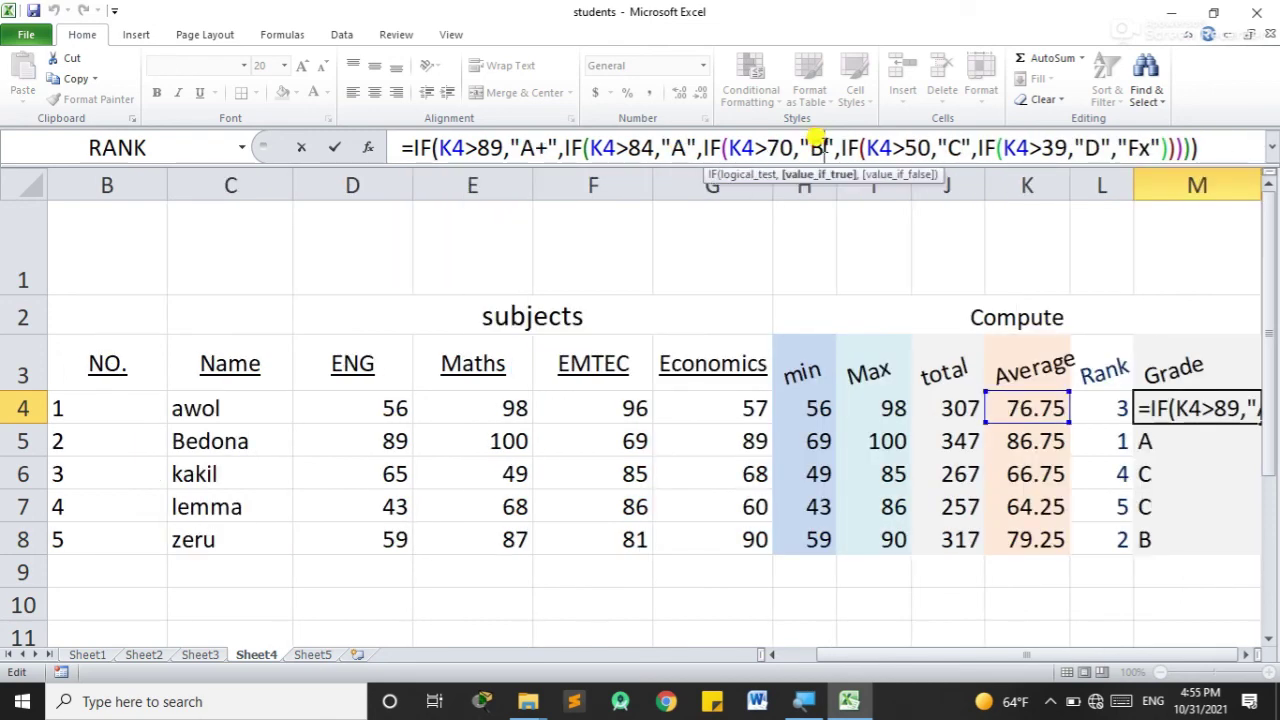
left_click(570, 148)
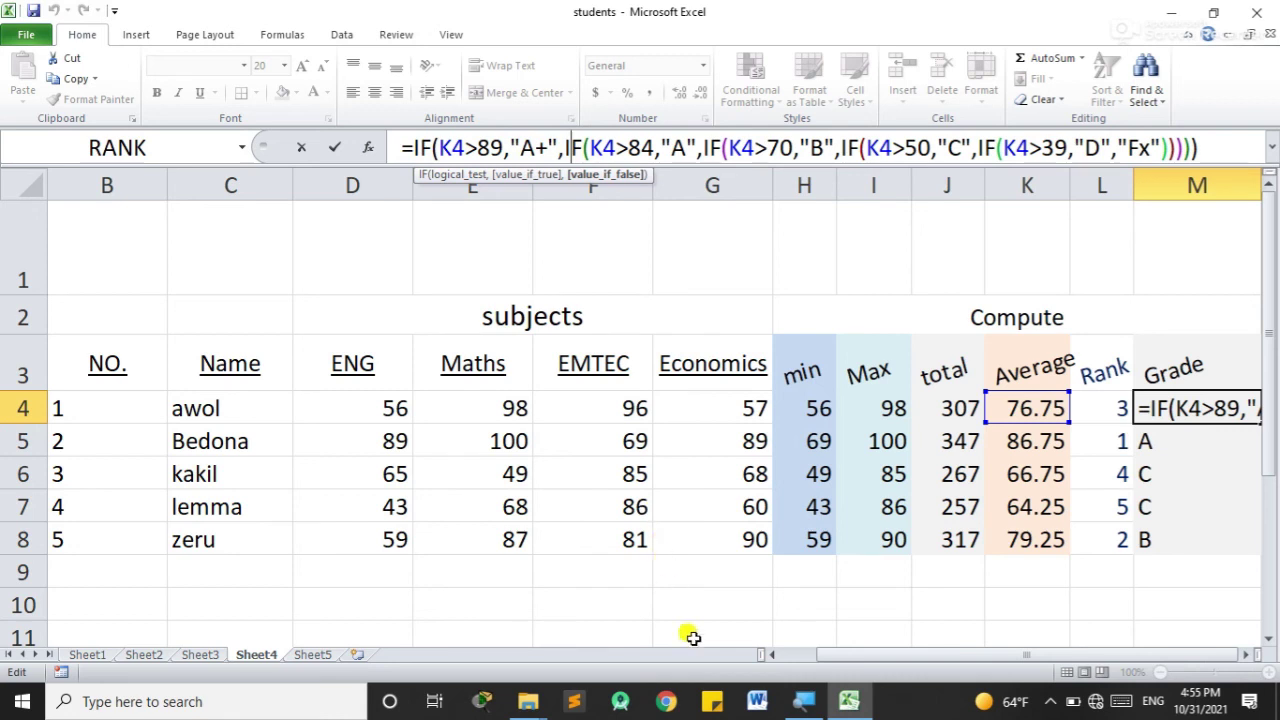